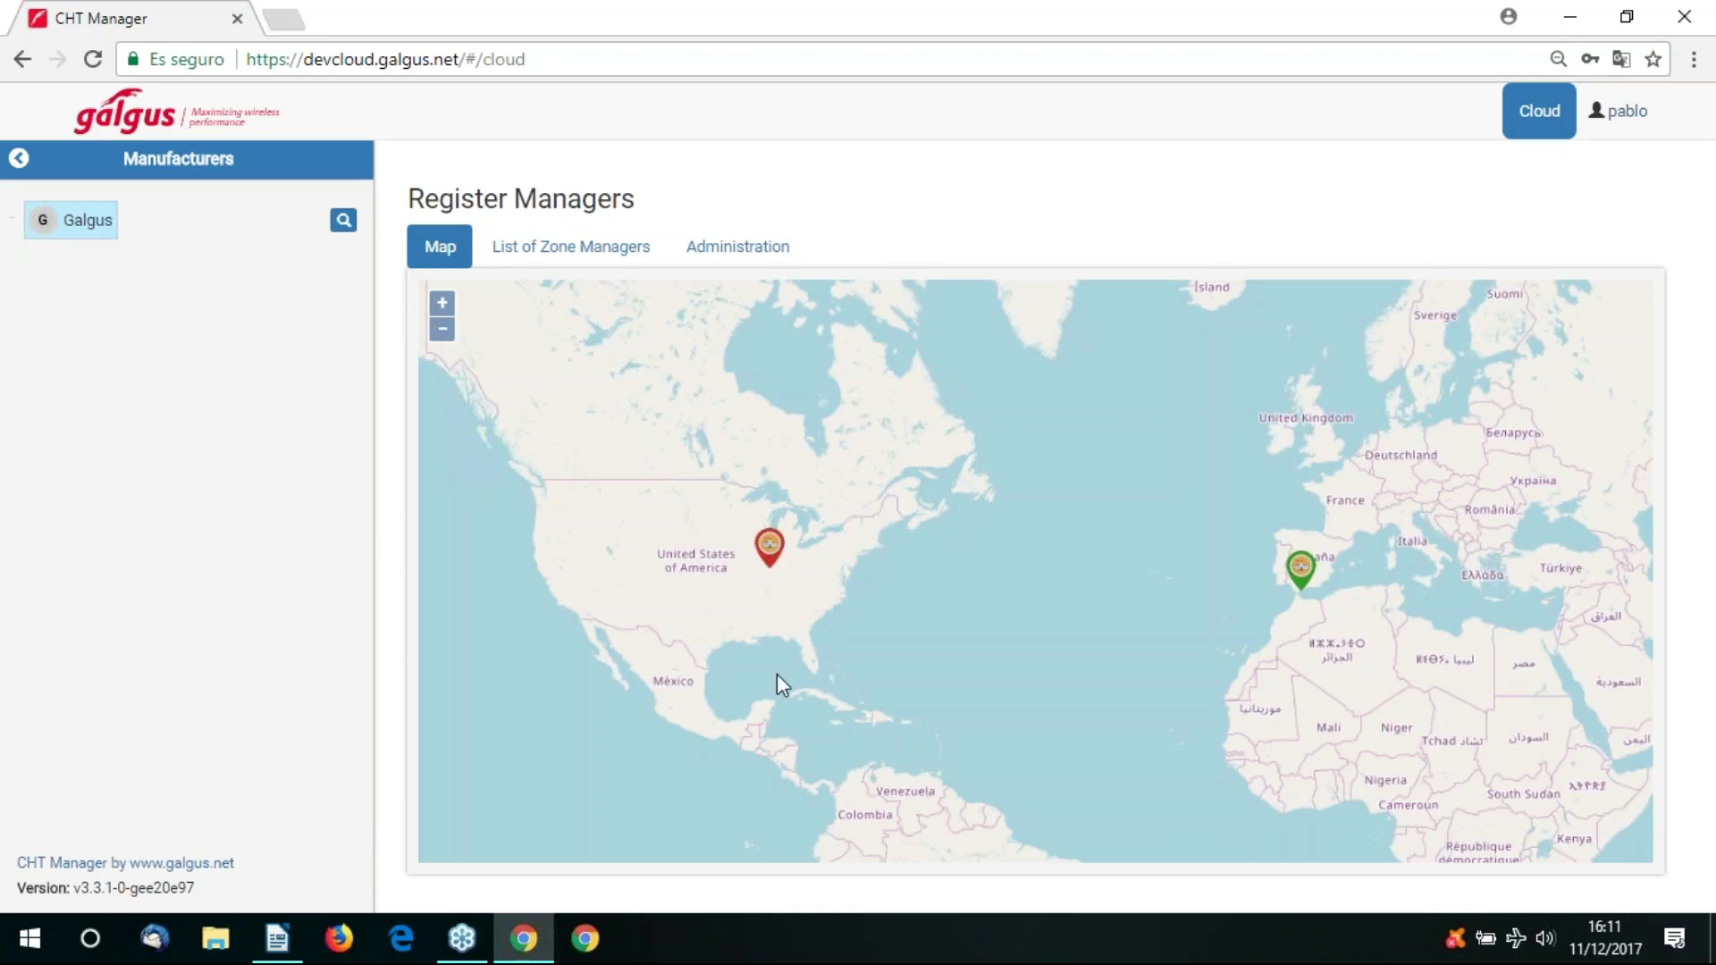
left_click(770, 559)
left_click(1301, 569)
left_click(1301, 568)
List the two zone managers as a table and glance at Hotel España's actions menu.
mouse_move(771, 560)
left_click(567, 254)
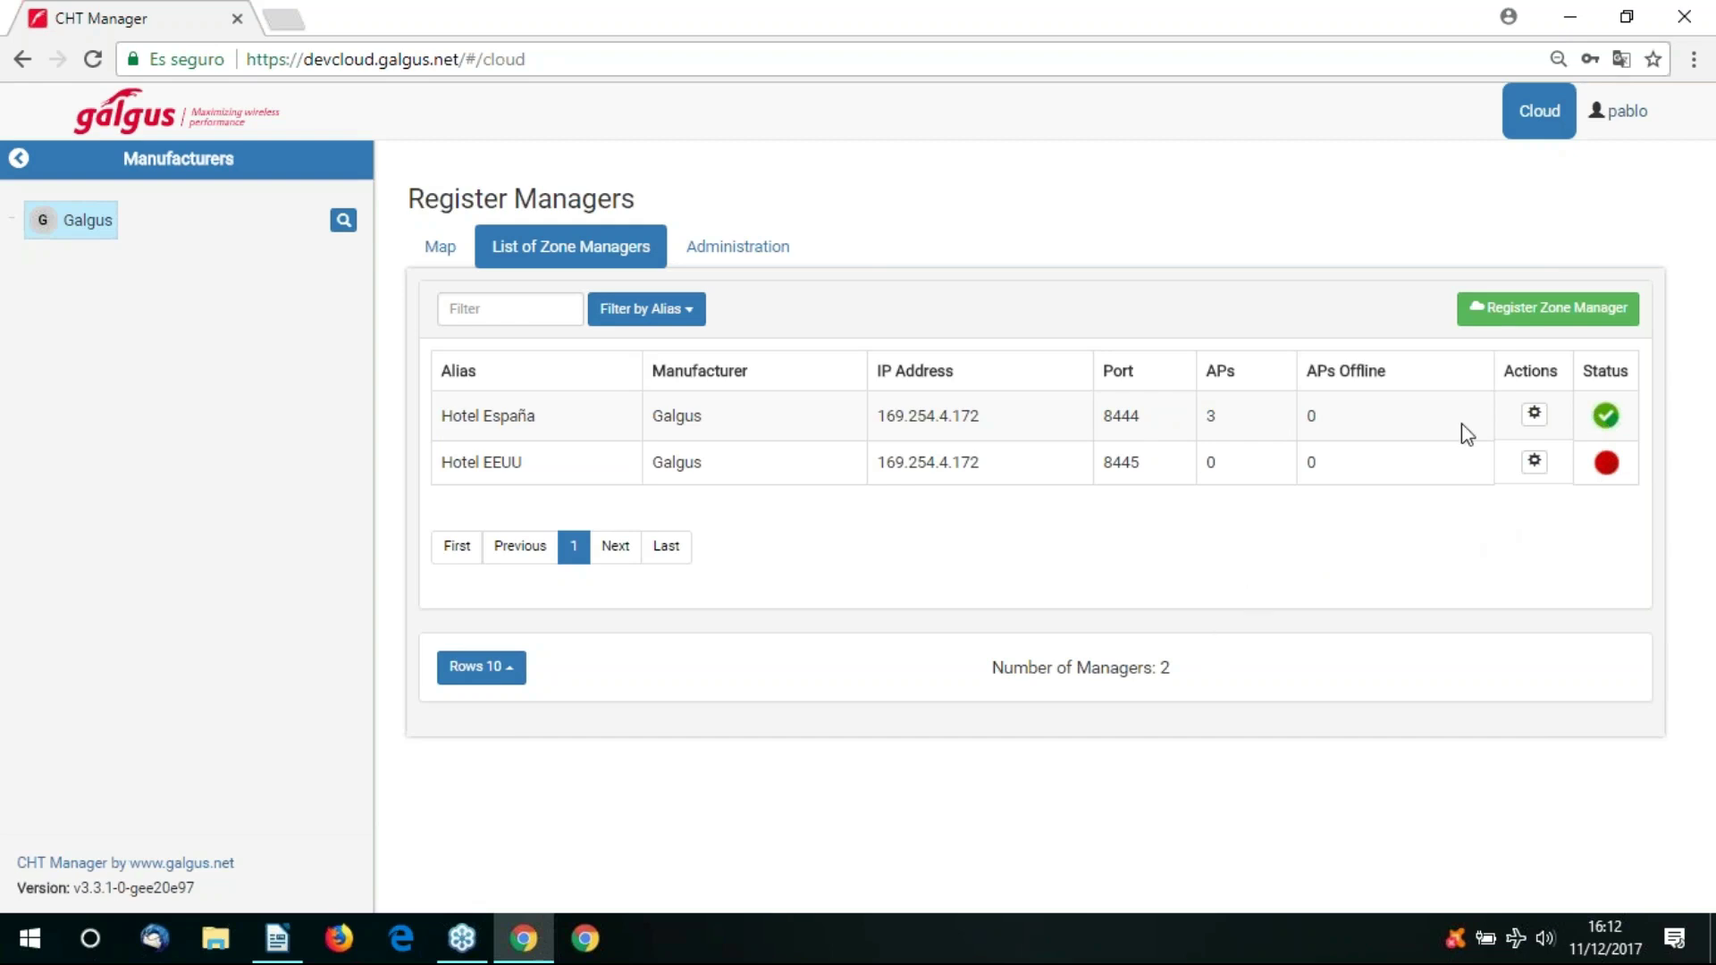
left_click(1533, 414)
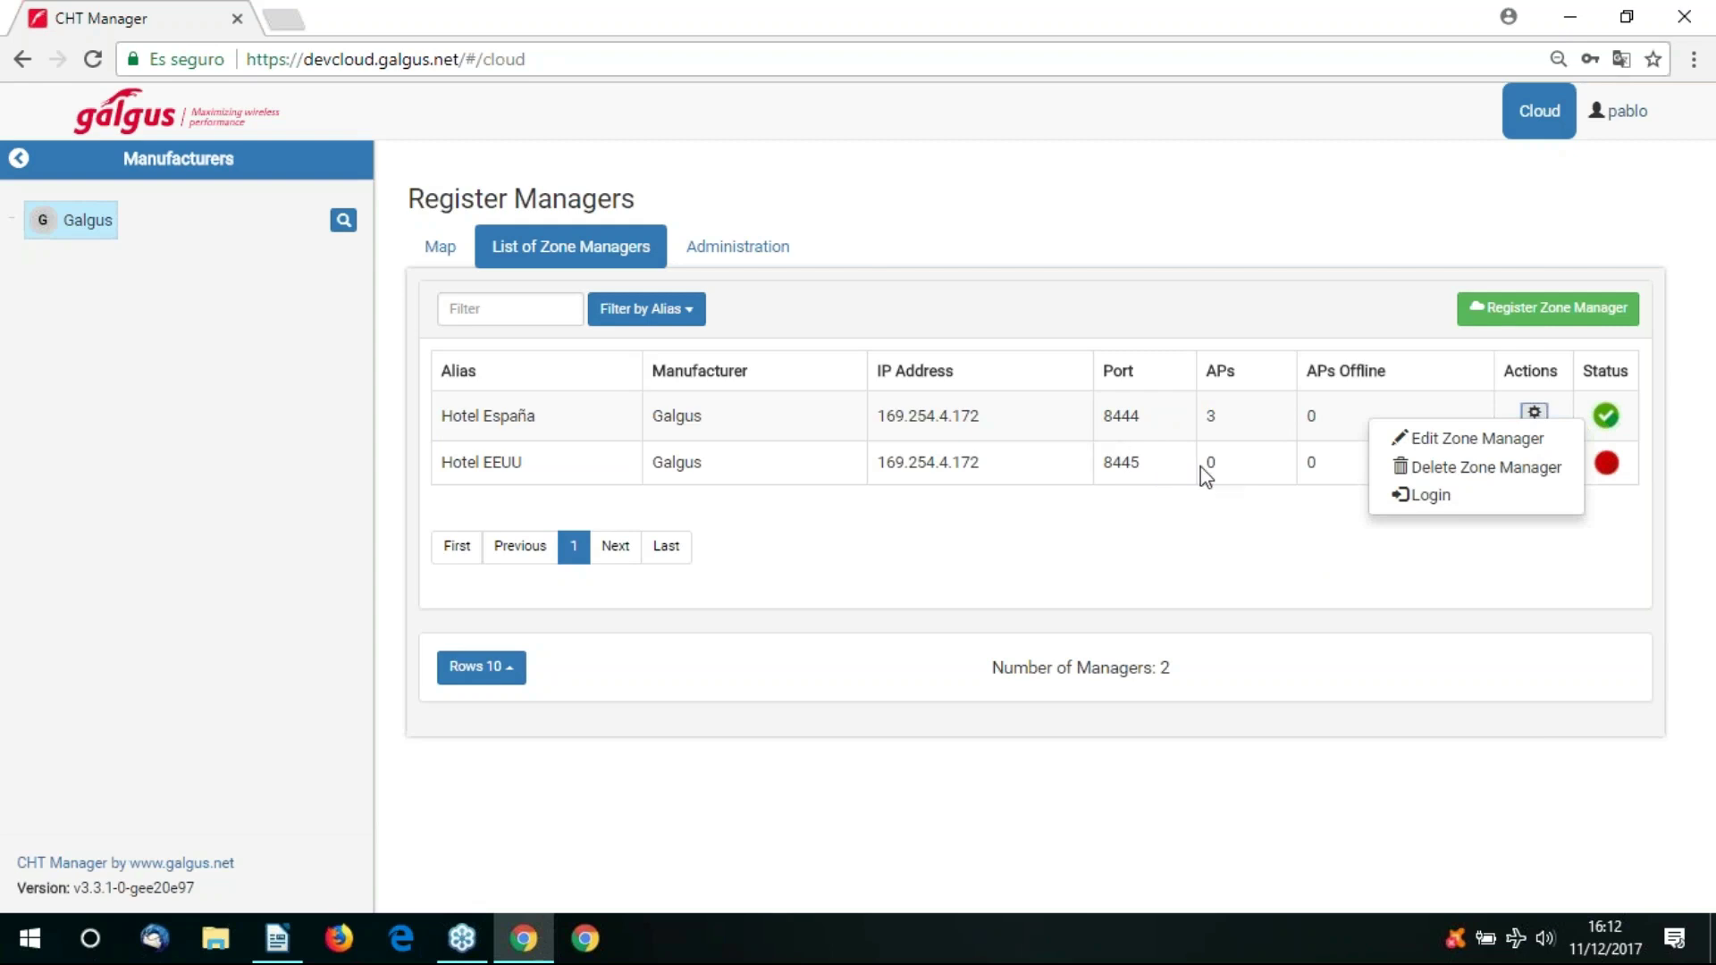
left_click(922, 544)
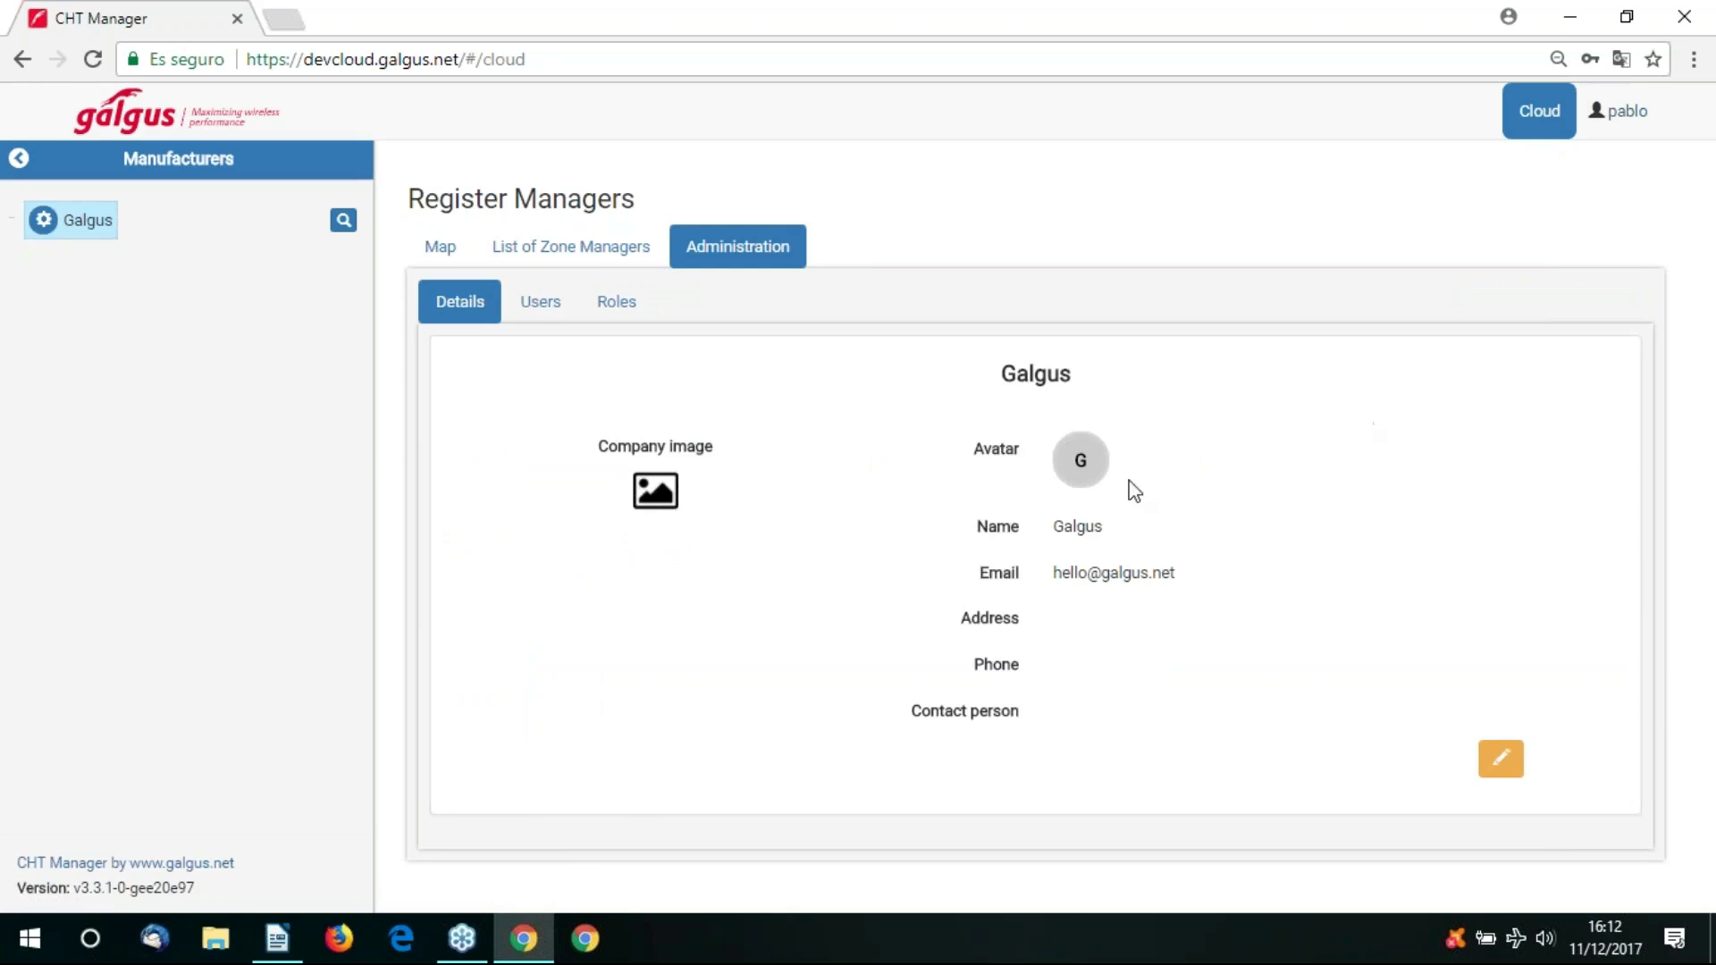
Review the manufacturer's four users, then its roles such as Super Admin, admin_ZM and Invitado.
left_click(547, 306)
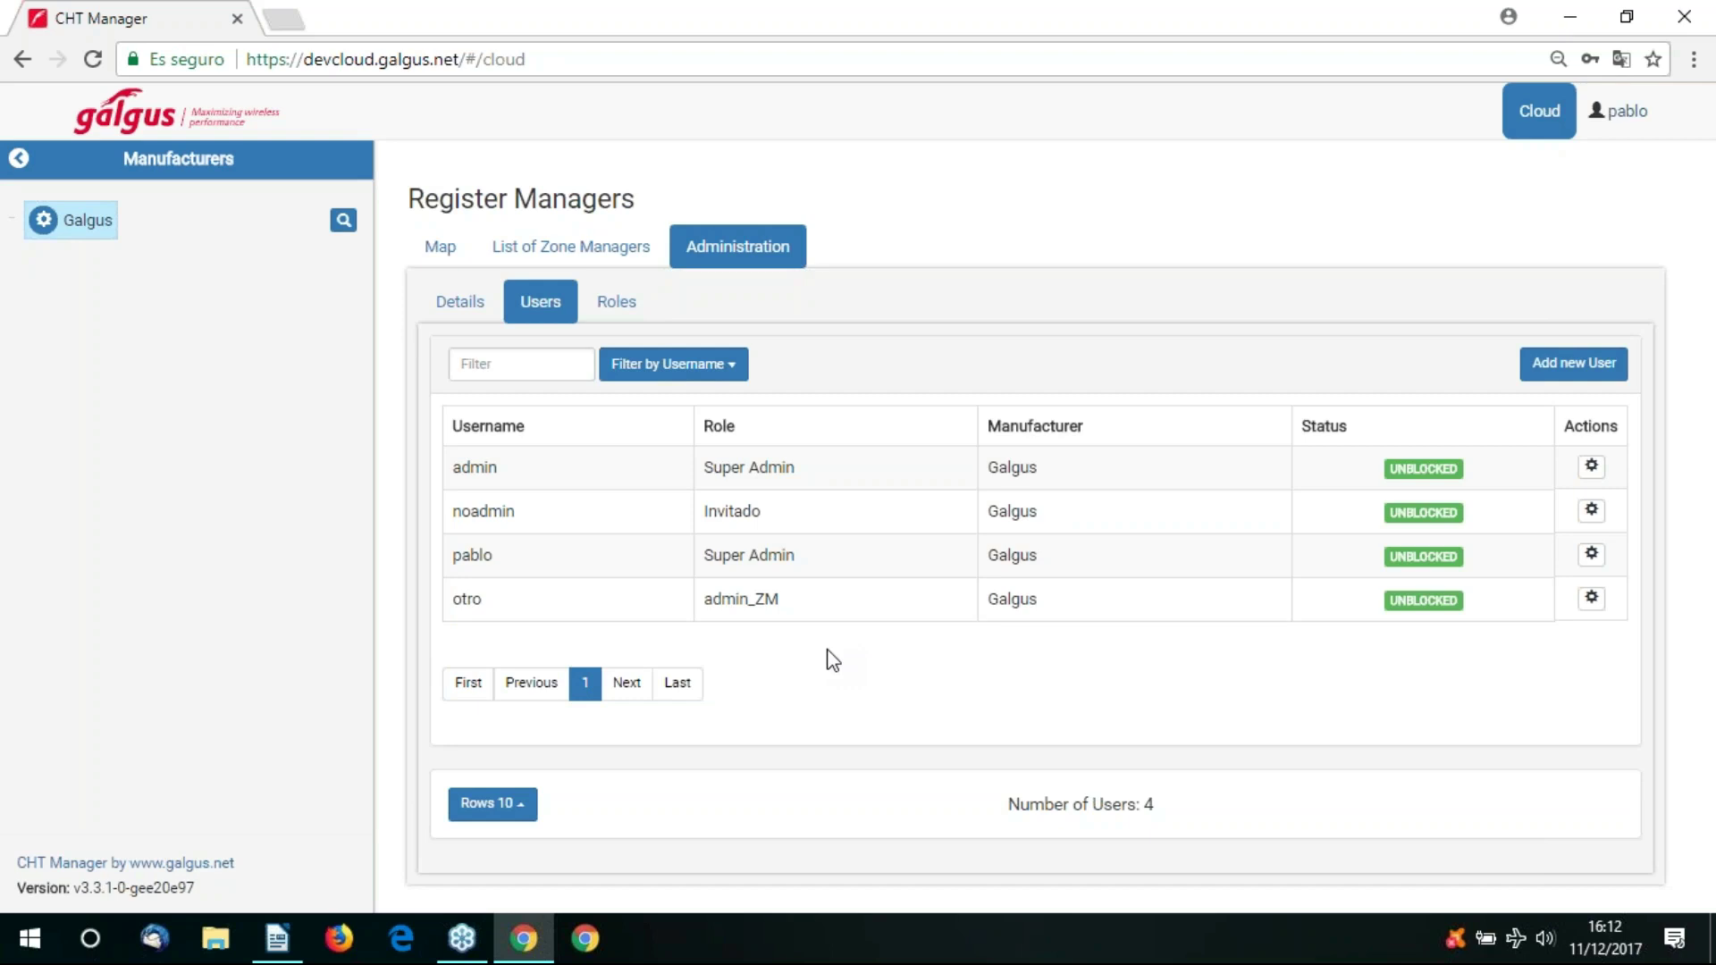
left_click(619, 309)
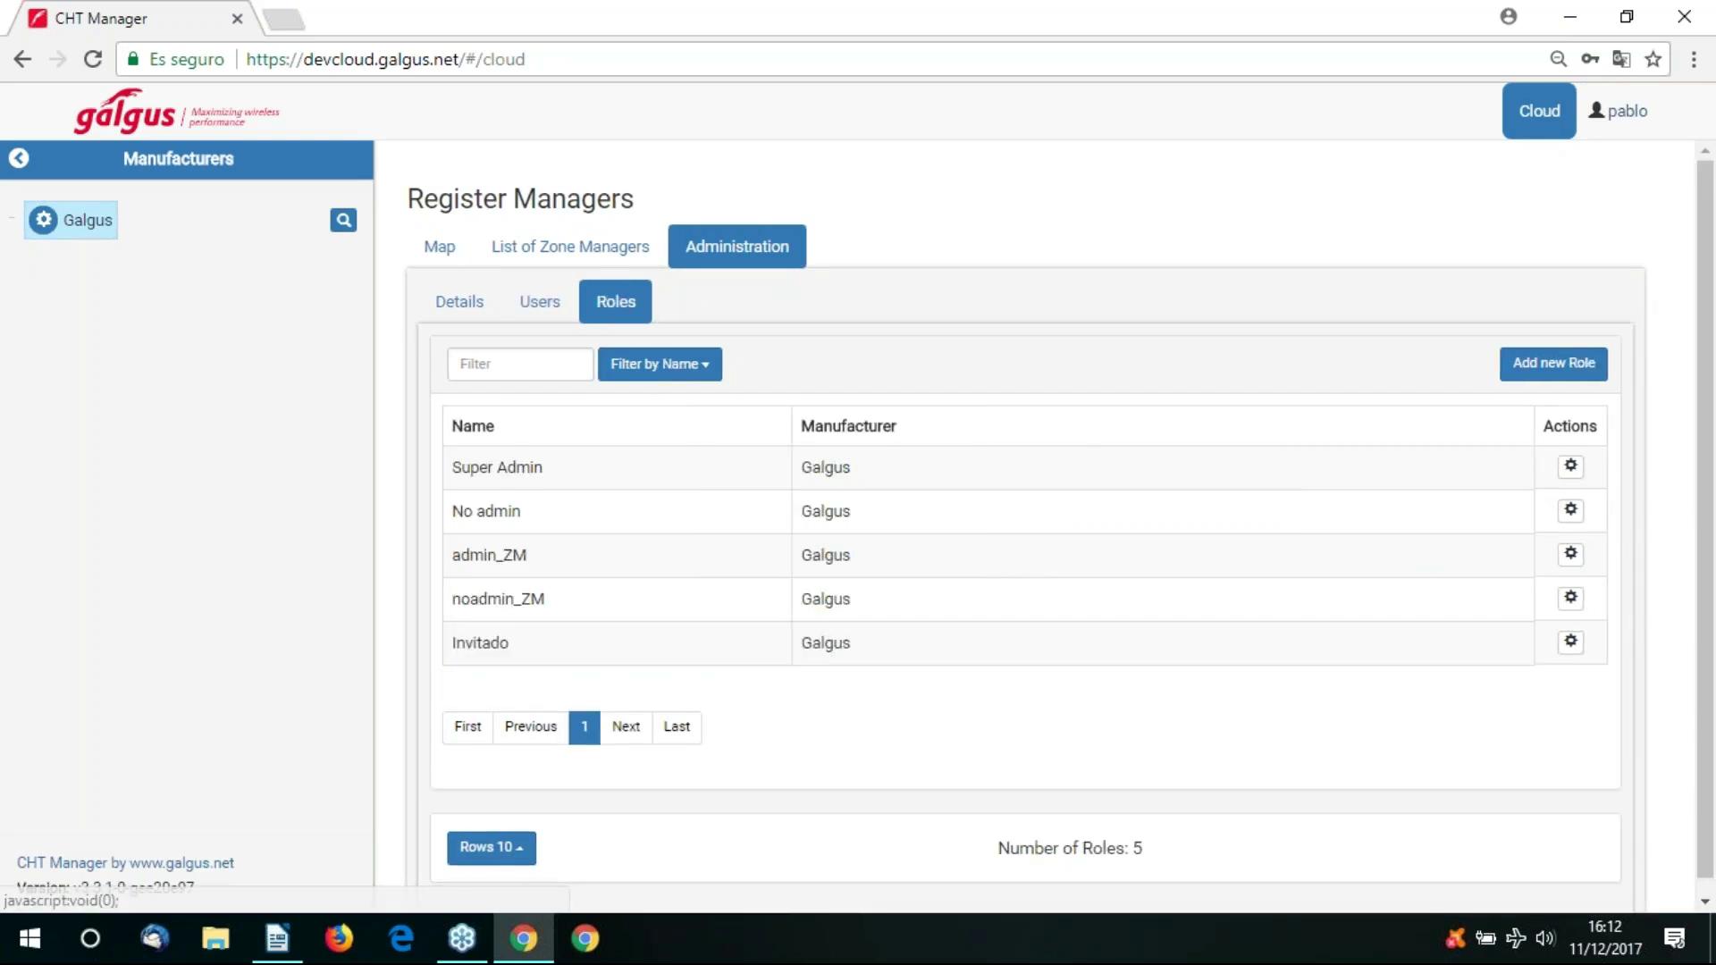
Draft a new role with Hotel España assigned, cancel it, and return to the users list.
left_click(1558, 381)
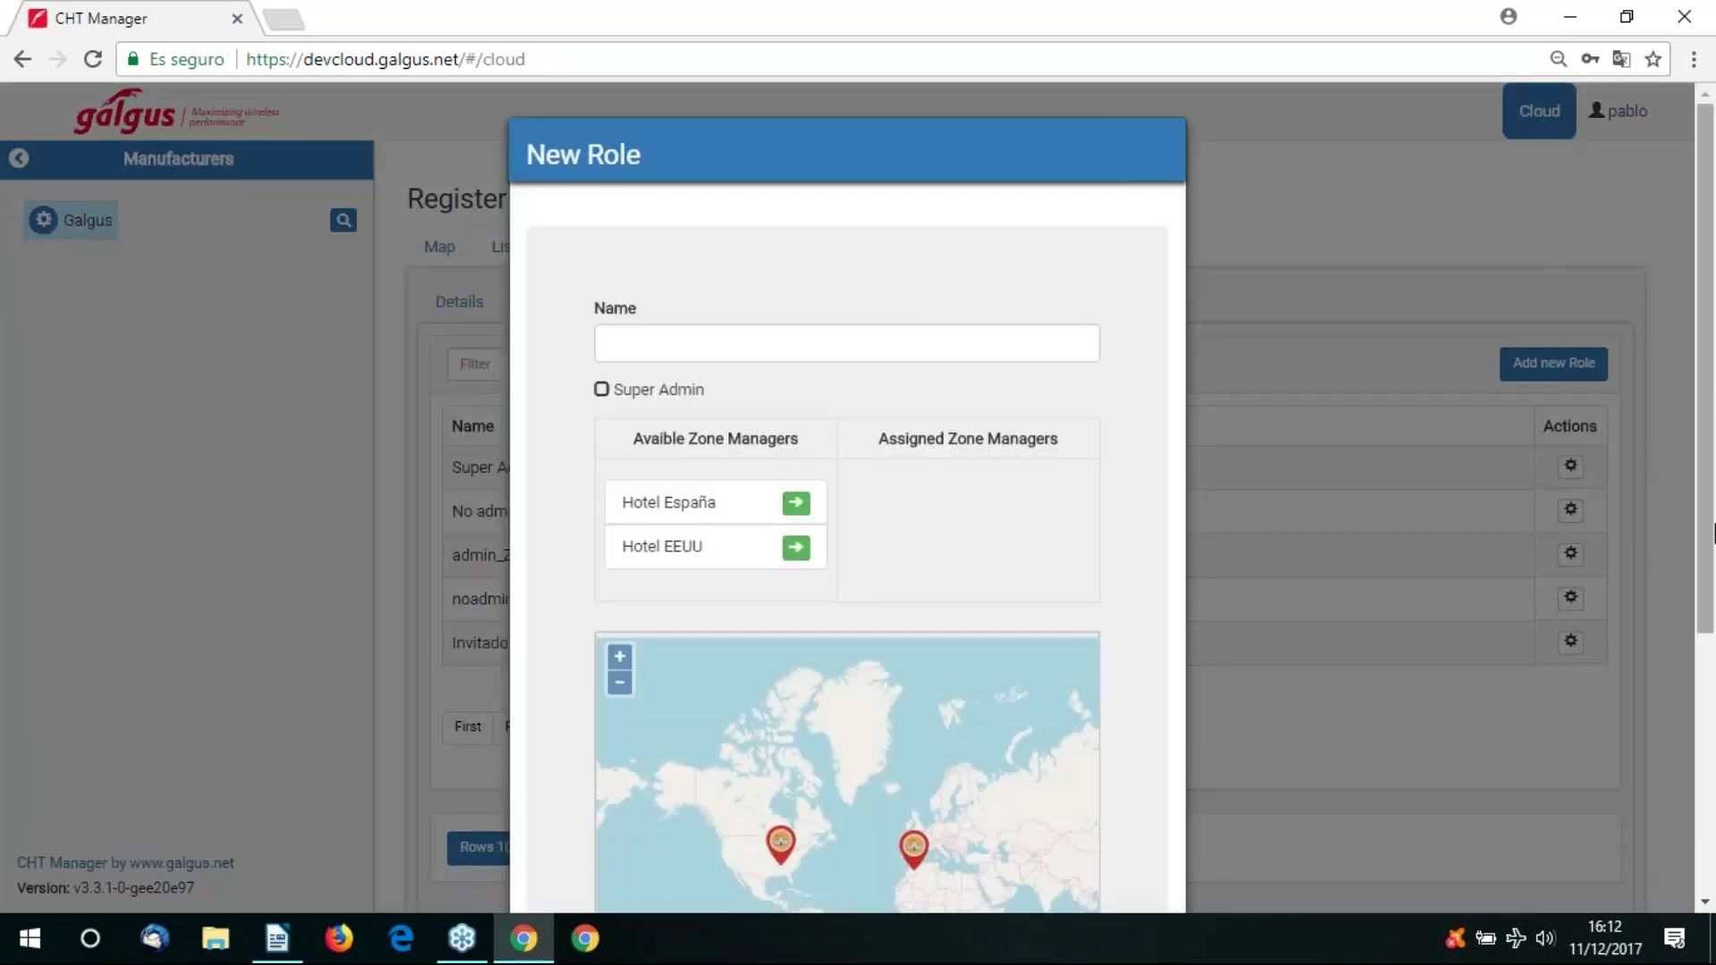
scroll(735, 245, "down", 3)
left_click(795, 266)
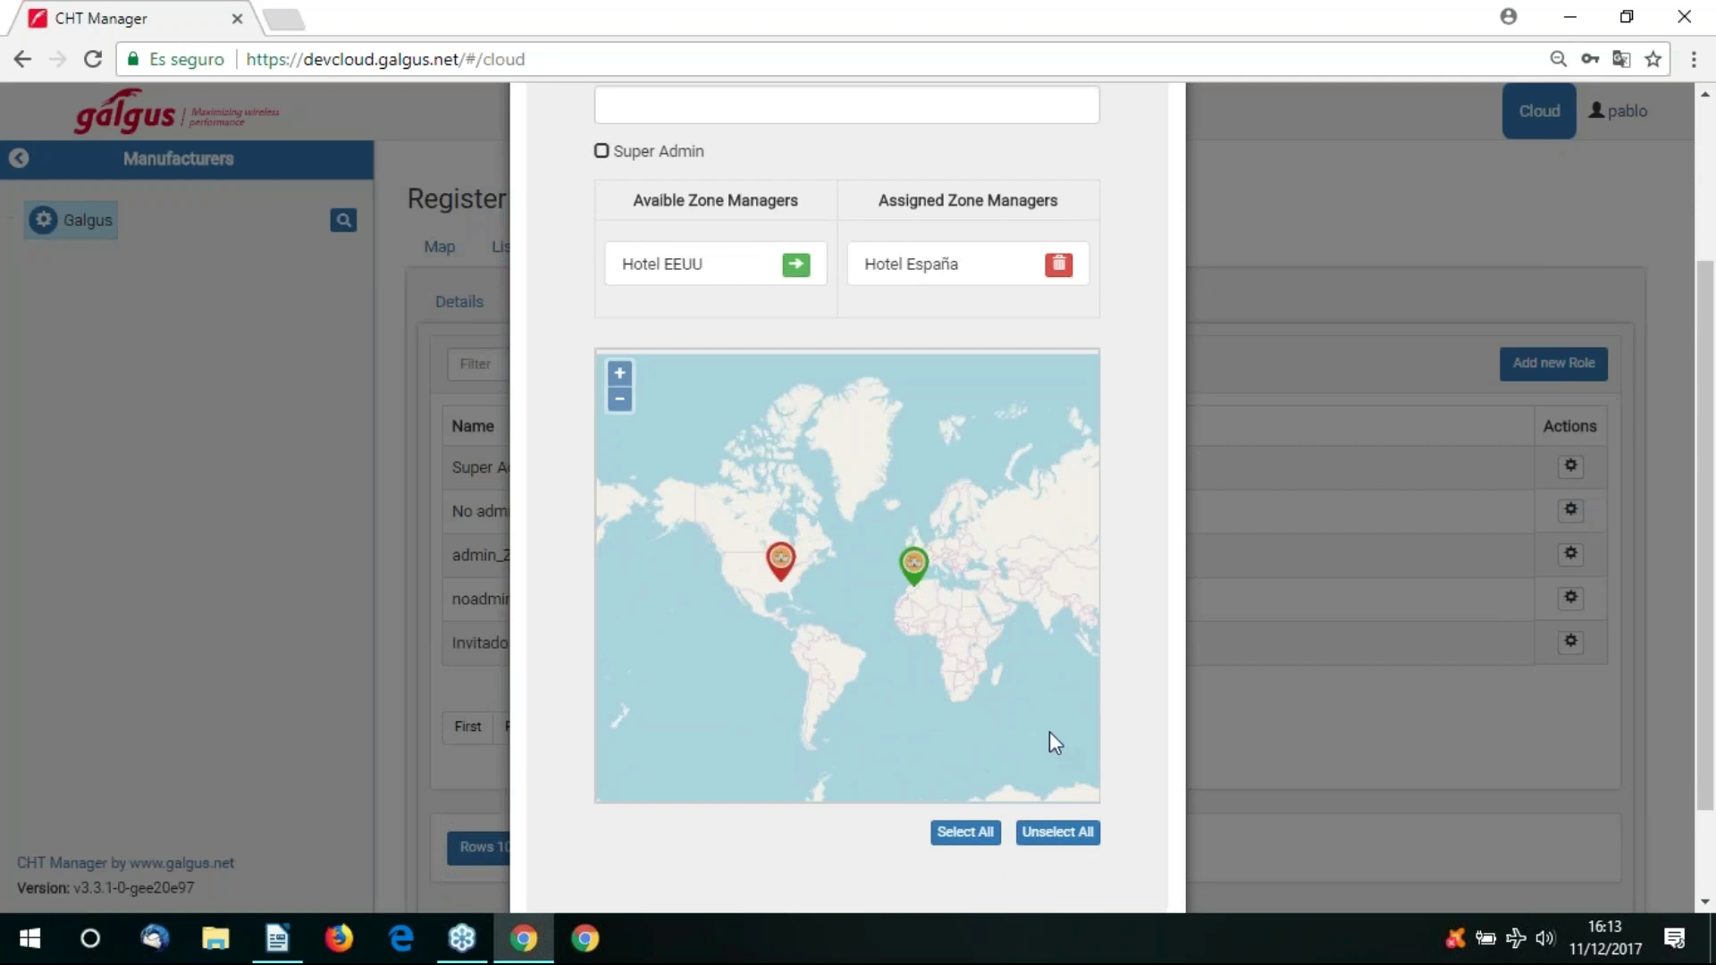
scroll(1072, 760, "down", 2)
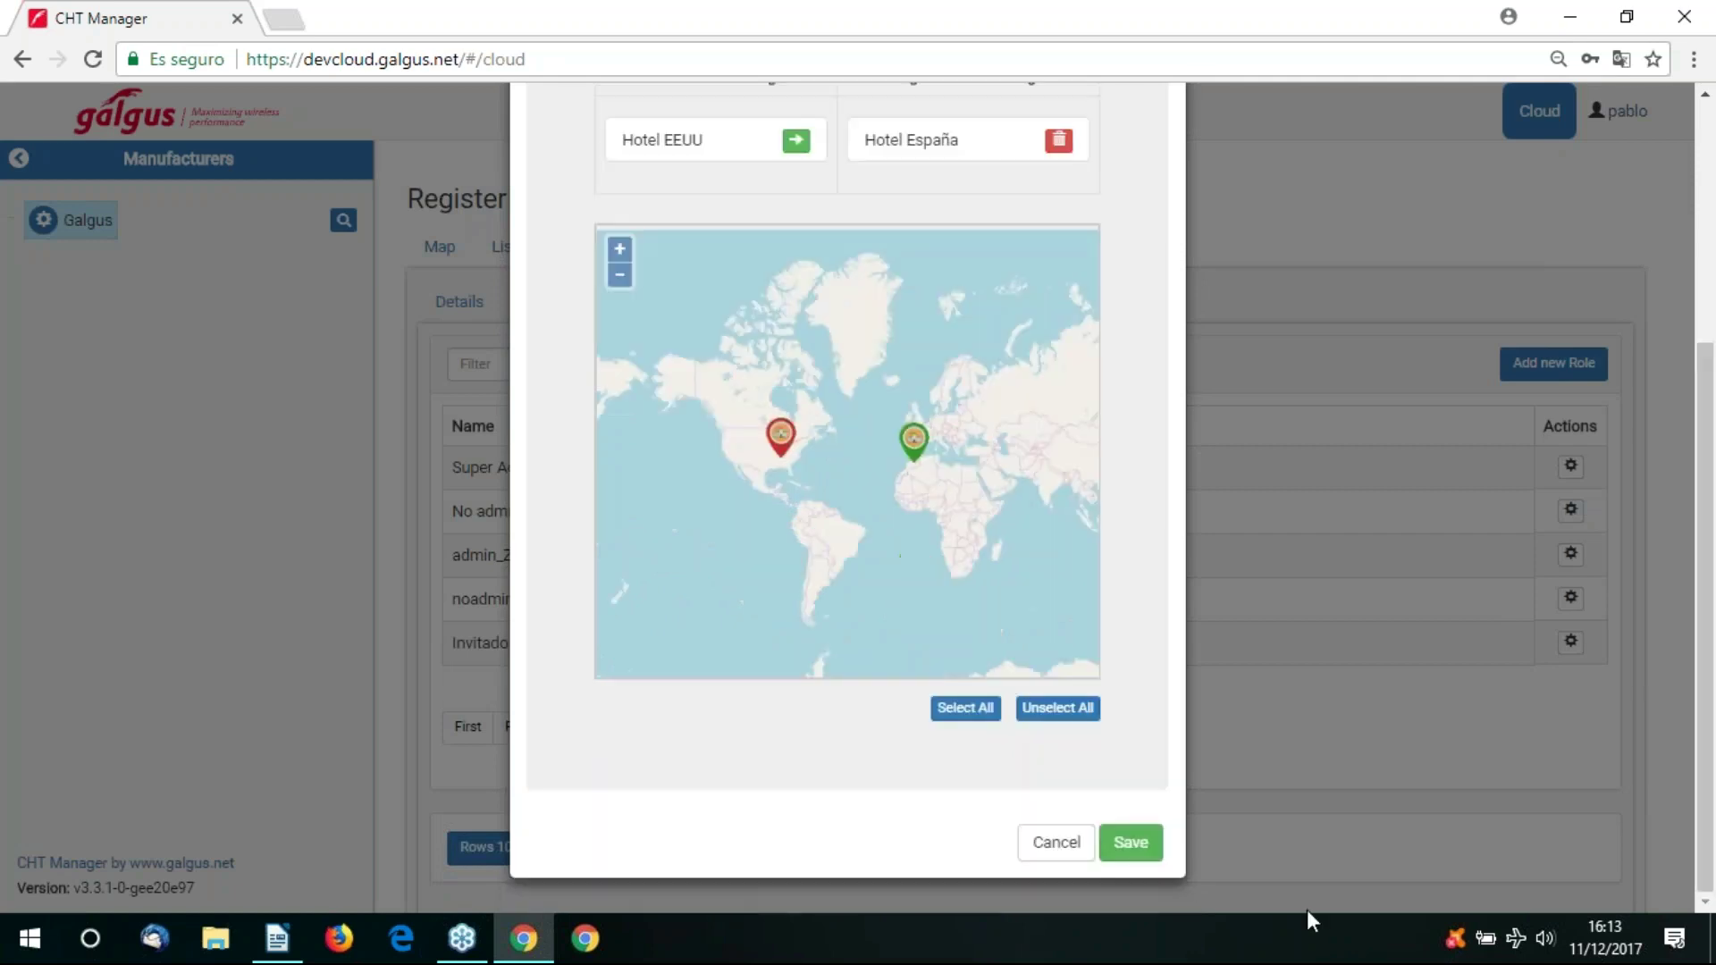
left_click(1060, 851)
left_click(553, 304)
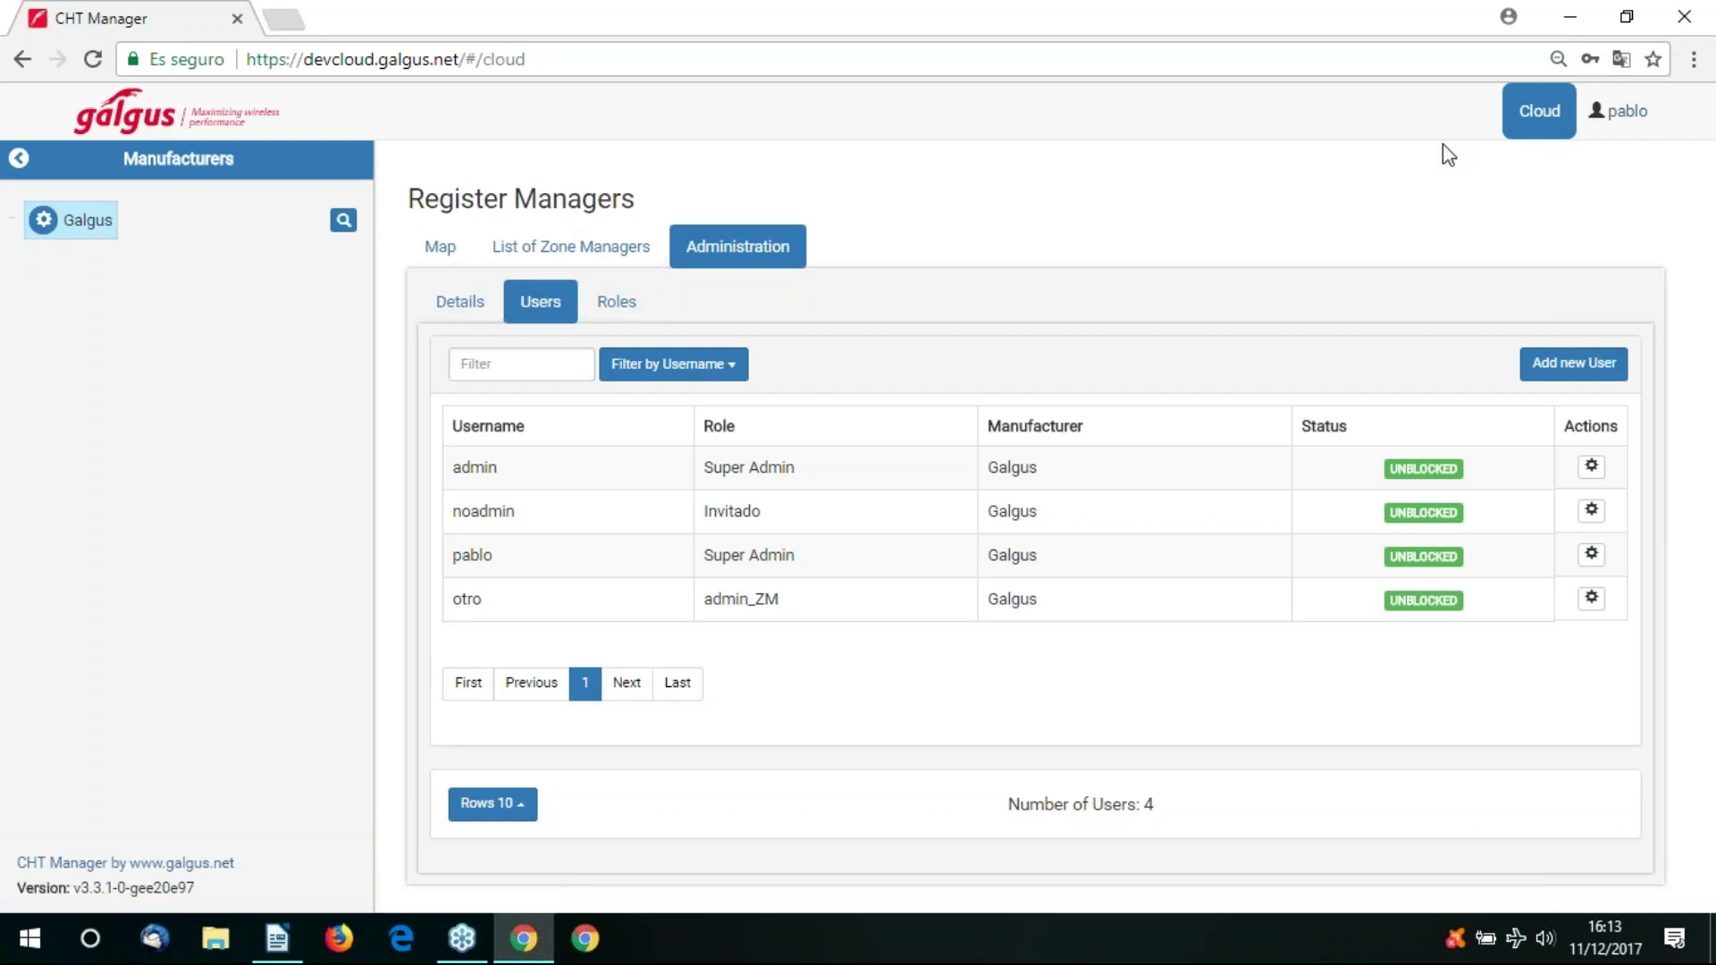
Go to the world map and enter Hotel España's zone manager from the Spain marker.
left_click(443, 253)
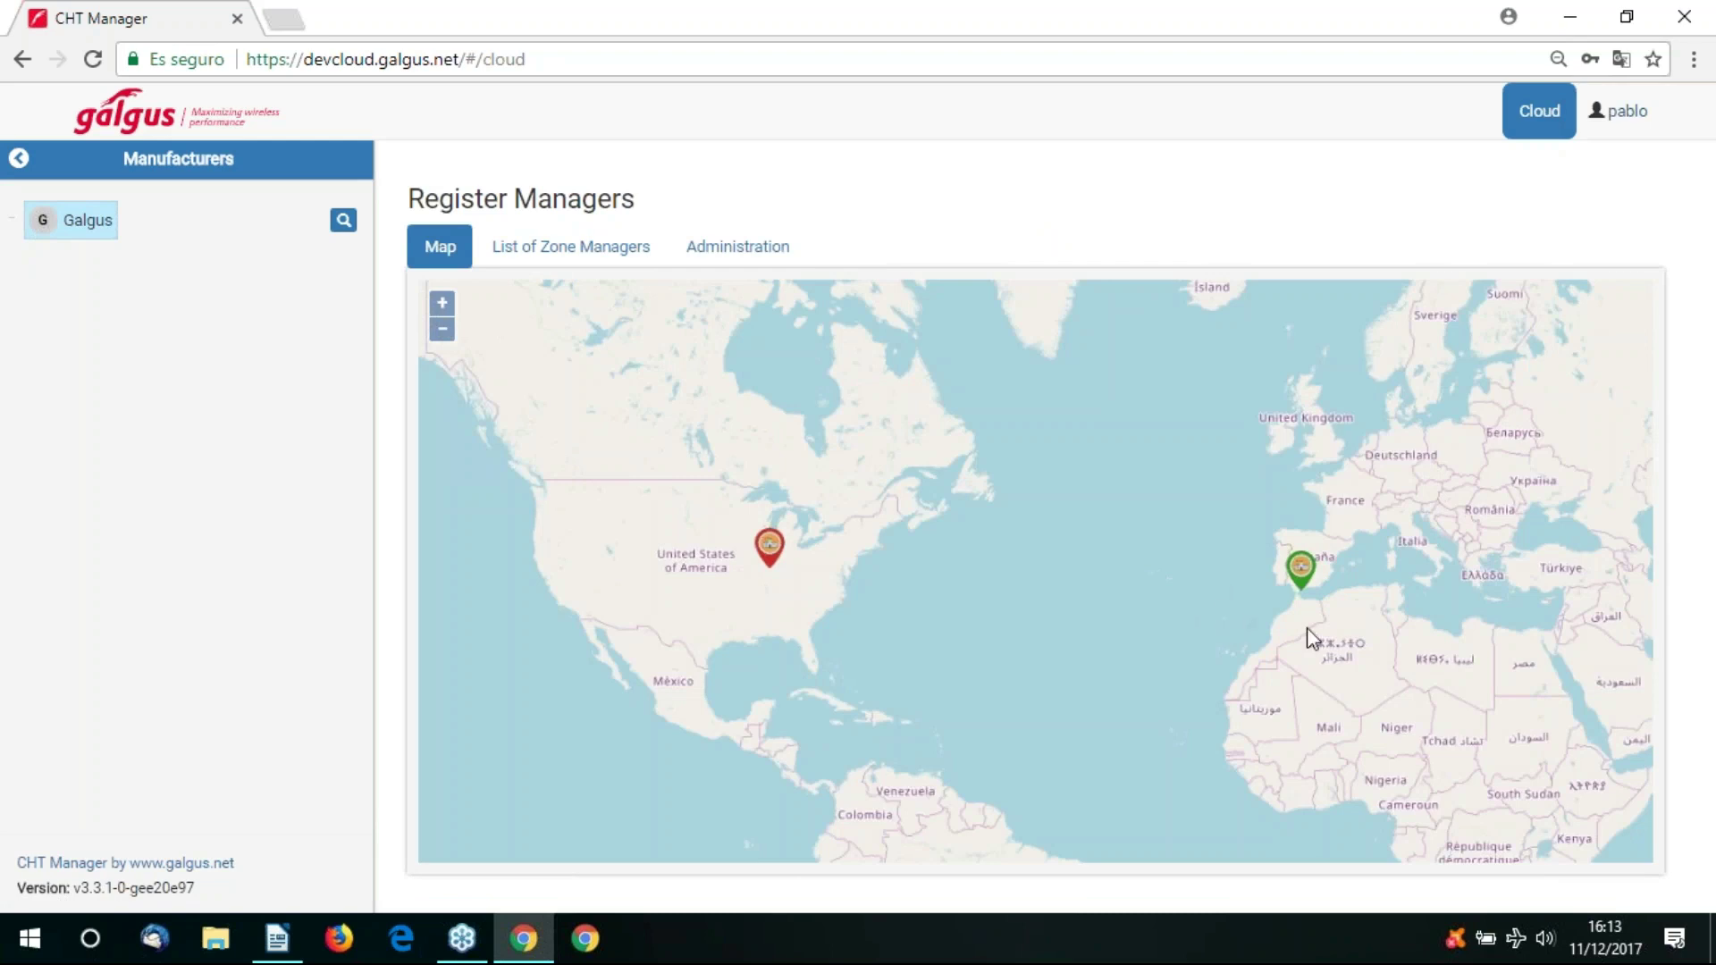
left_click(1301, 571)
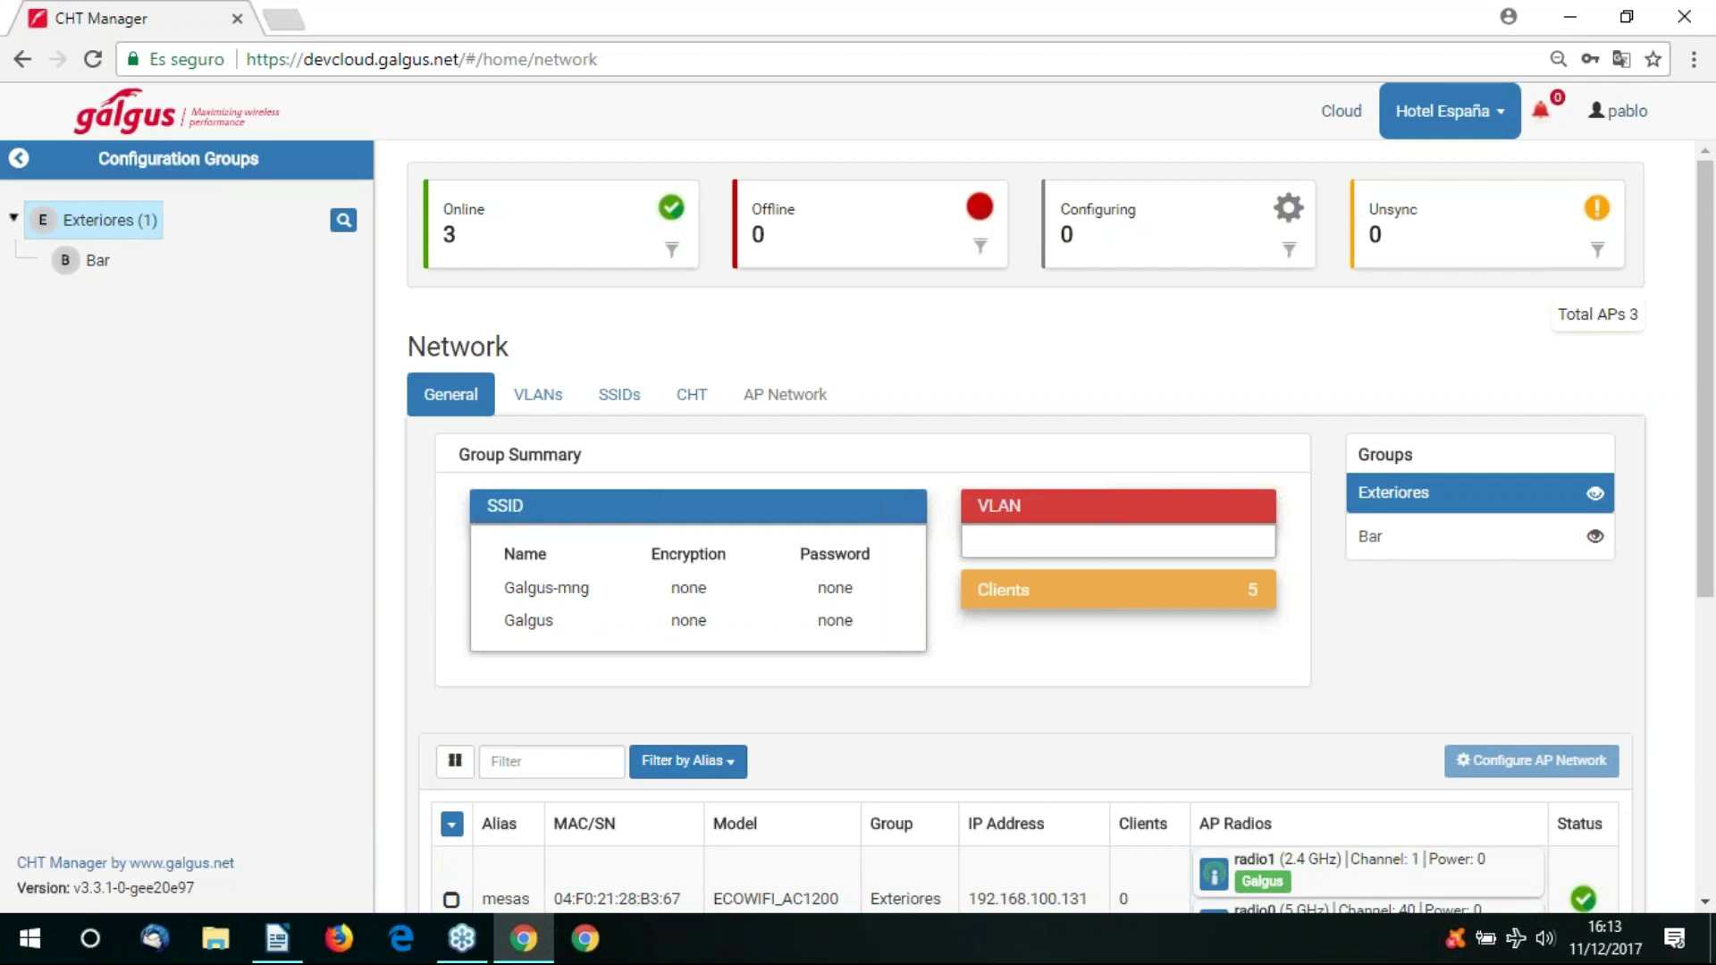
Scroll through Hotel España's three access points and bring up its Network, Configuration, Statistics list.
left_click(1485, 111)
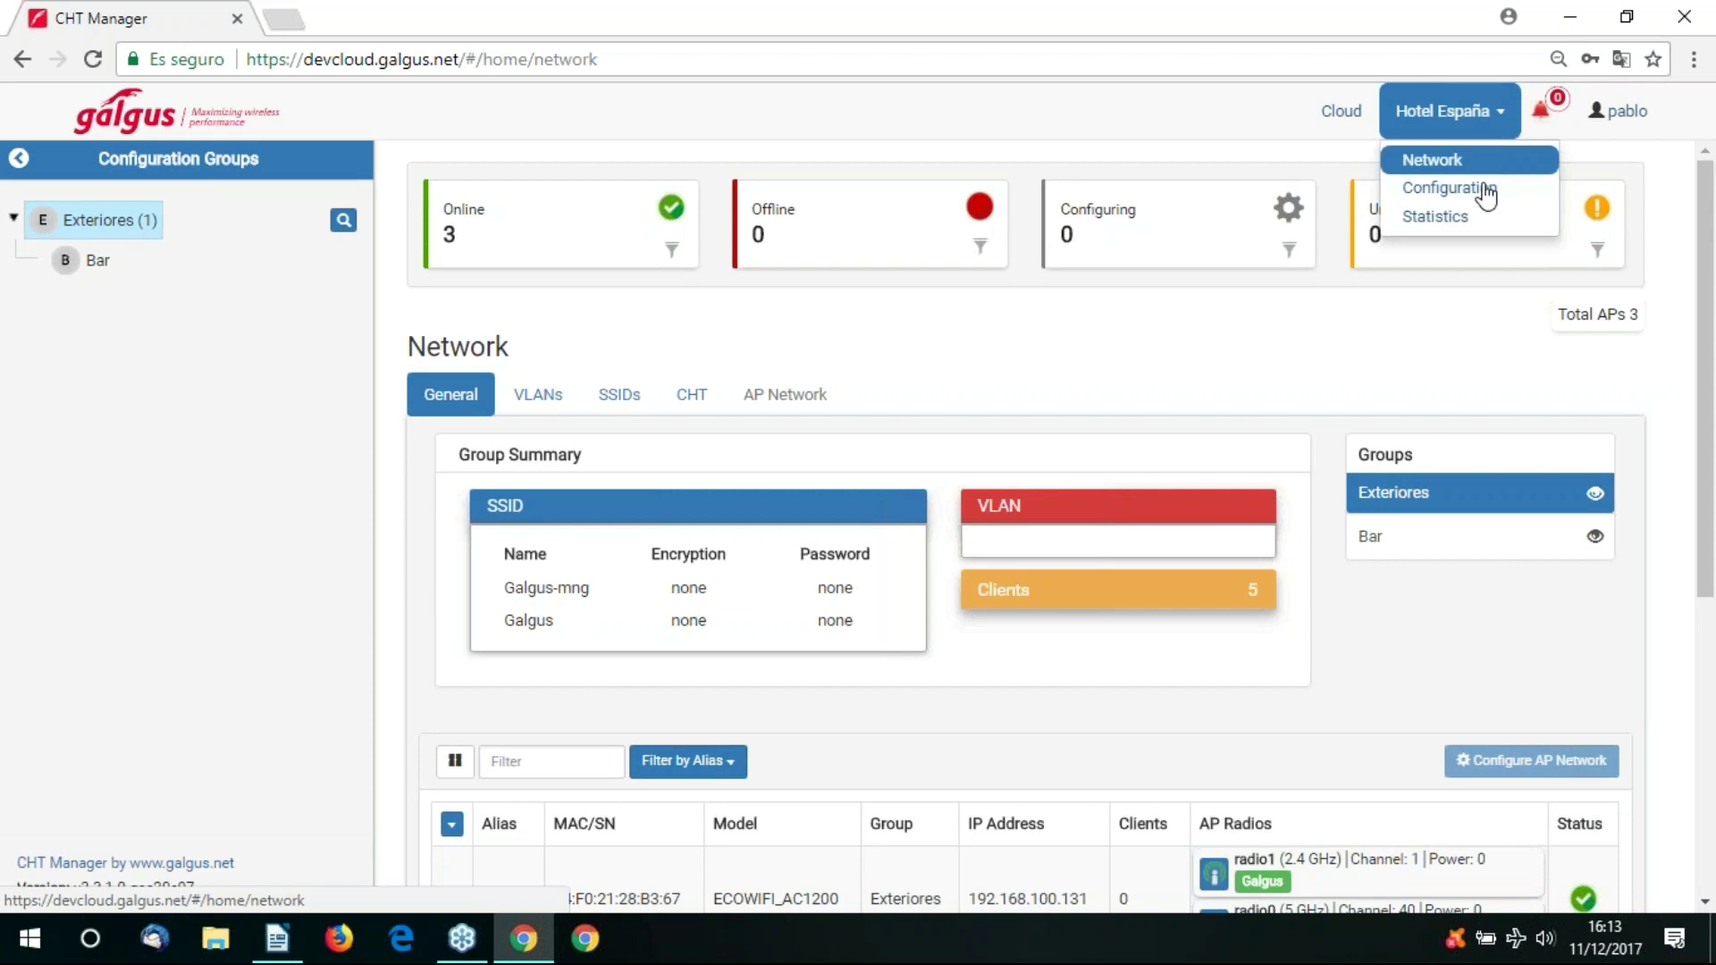
left_click(1477, 188)
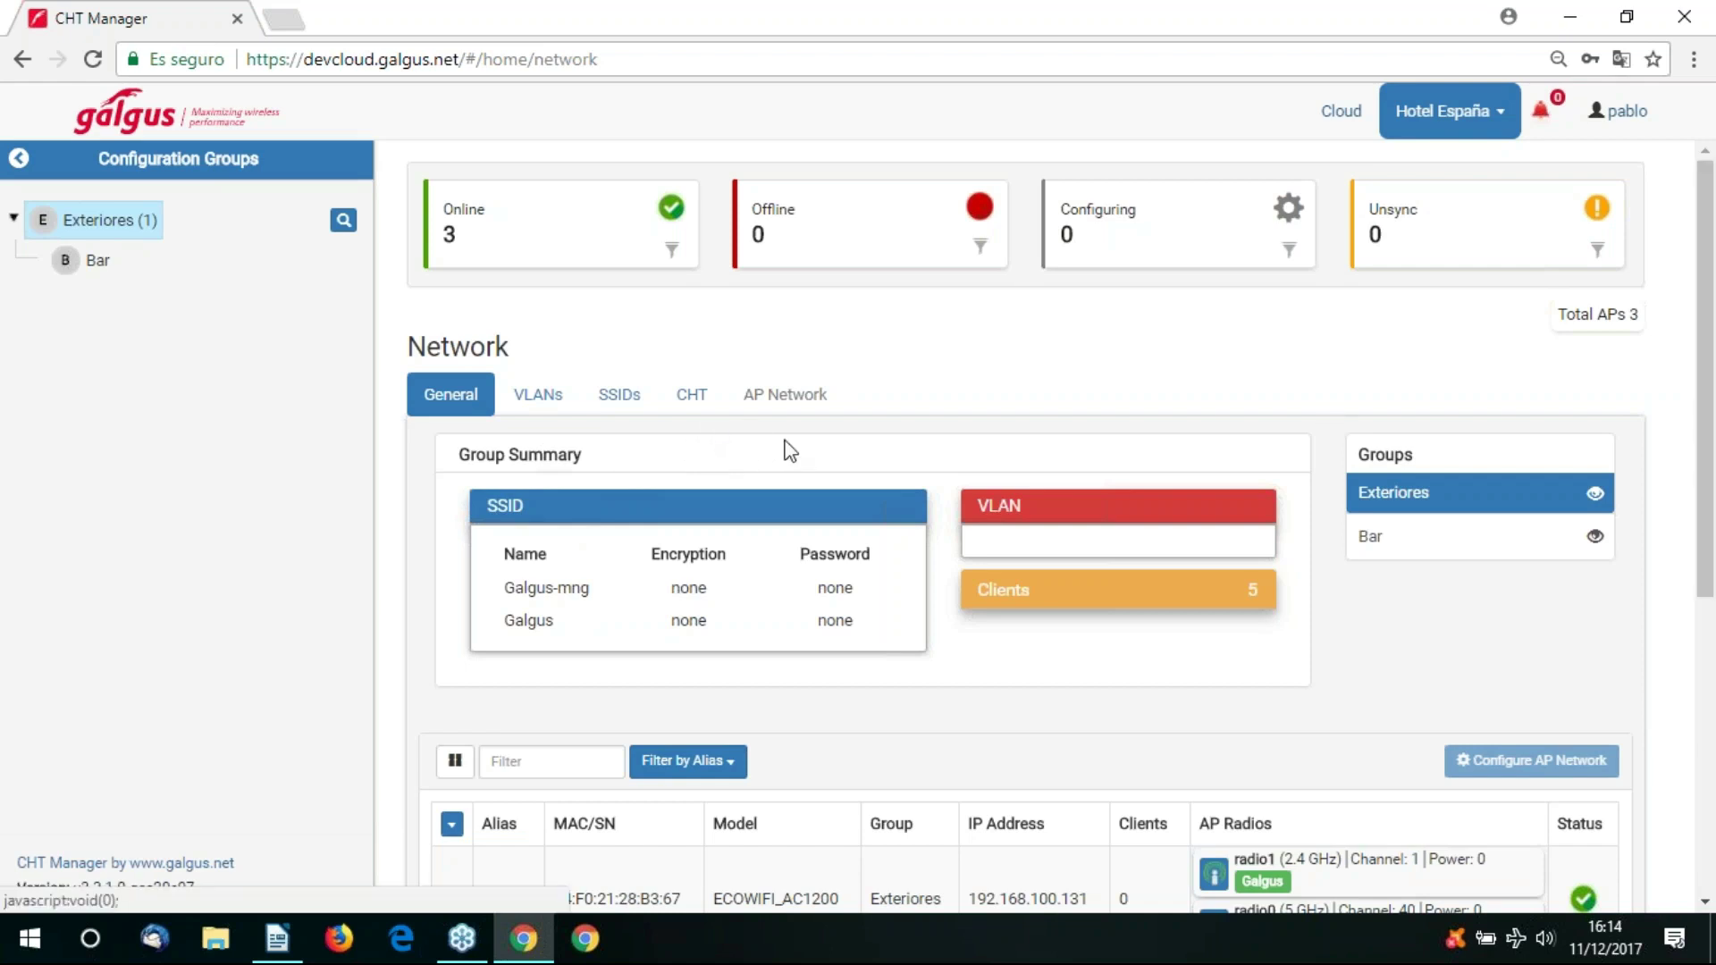
left_click_drag(1712, 490, 1711, 606)
scroll(1709, 435, "down", 1)
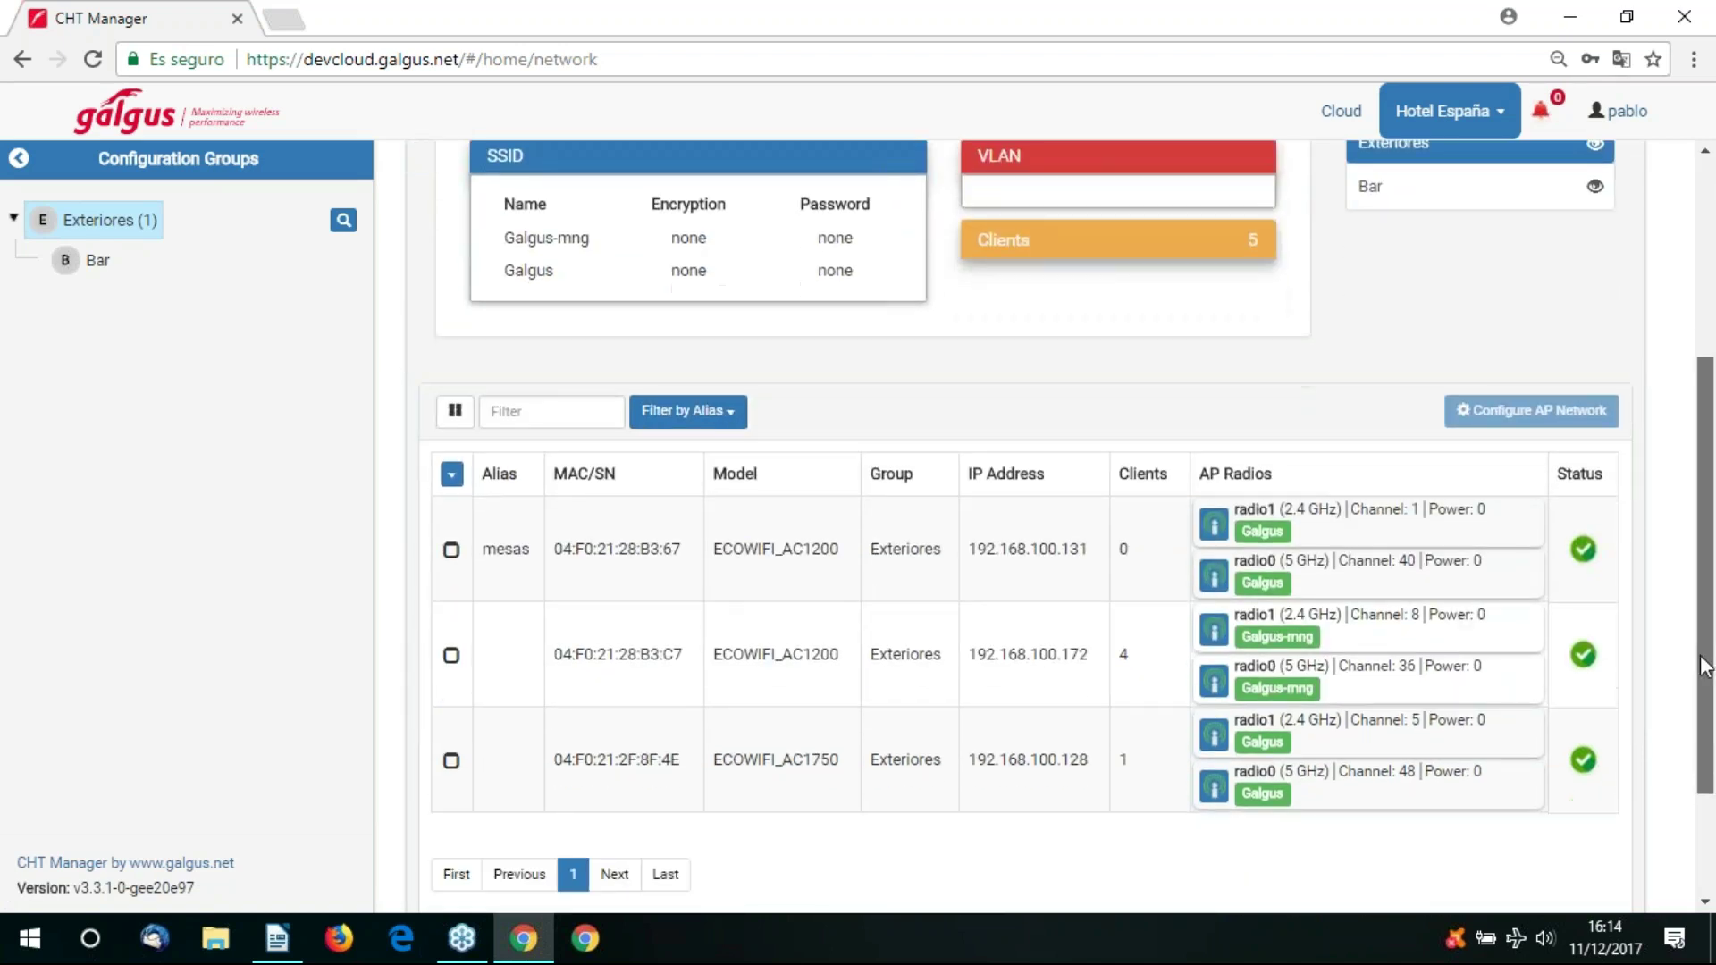
scroll(1709, 435, "up", 4)
left_click(1448, 110)
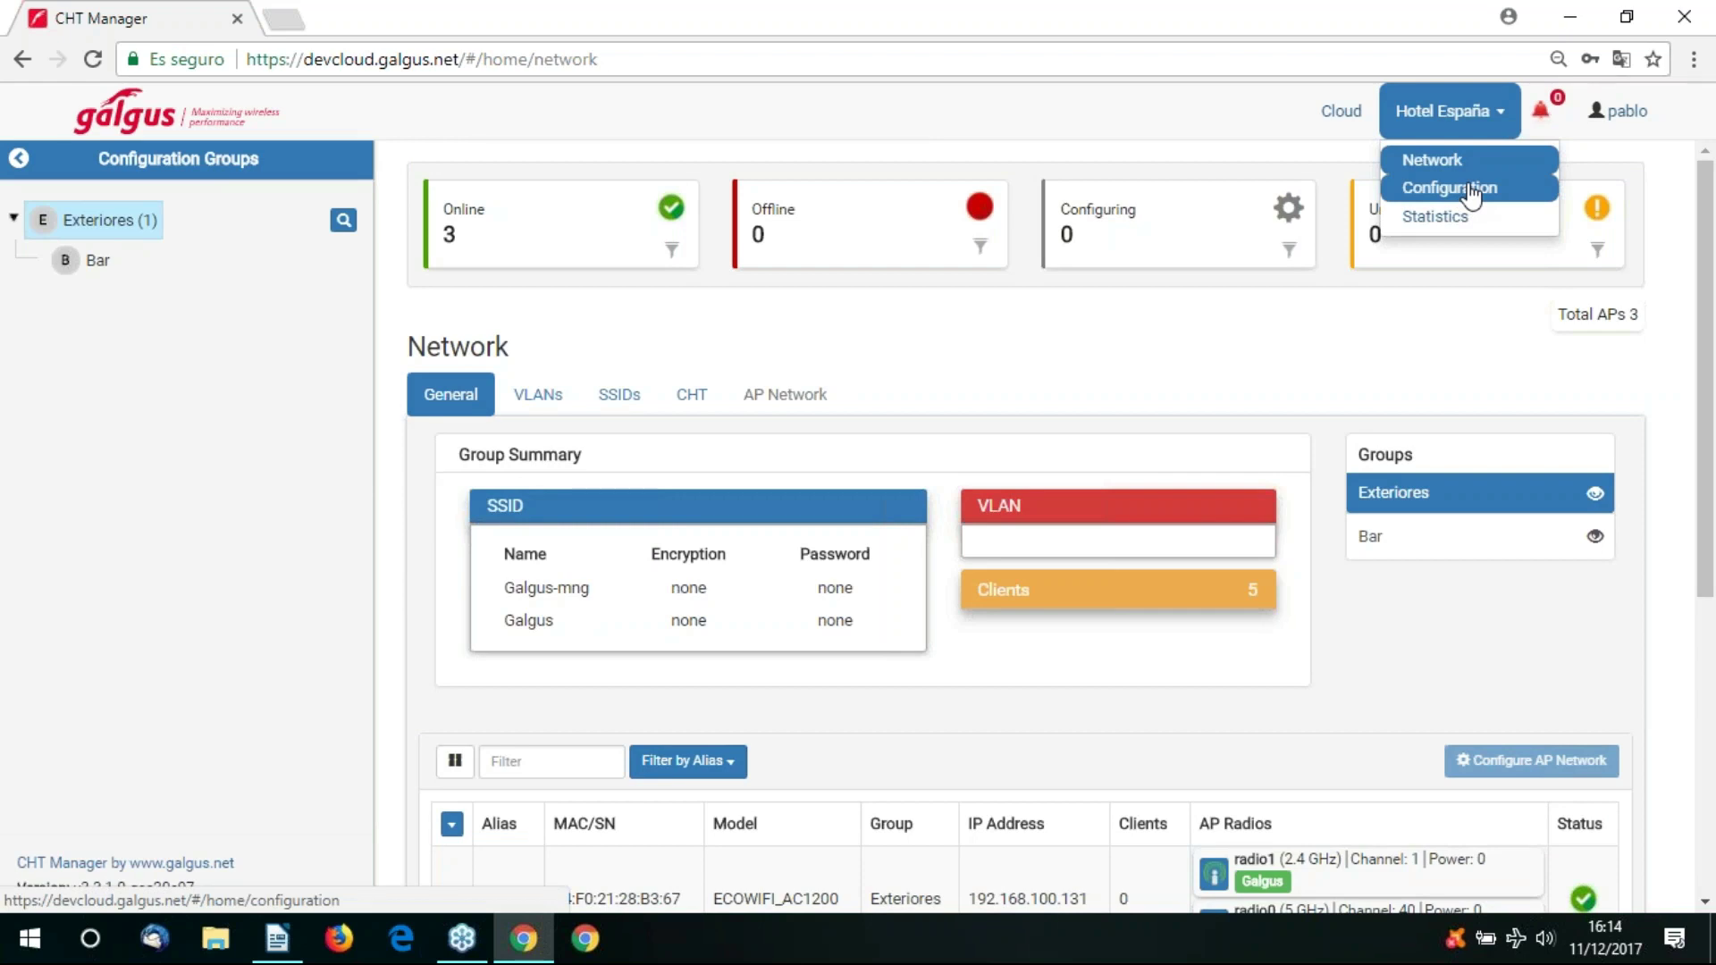
Go to Hotel España's Configuration page showing the three APs in group Exteriores.
left_click(1470, 190)
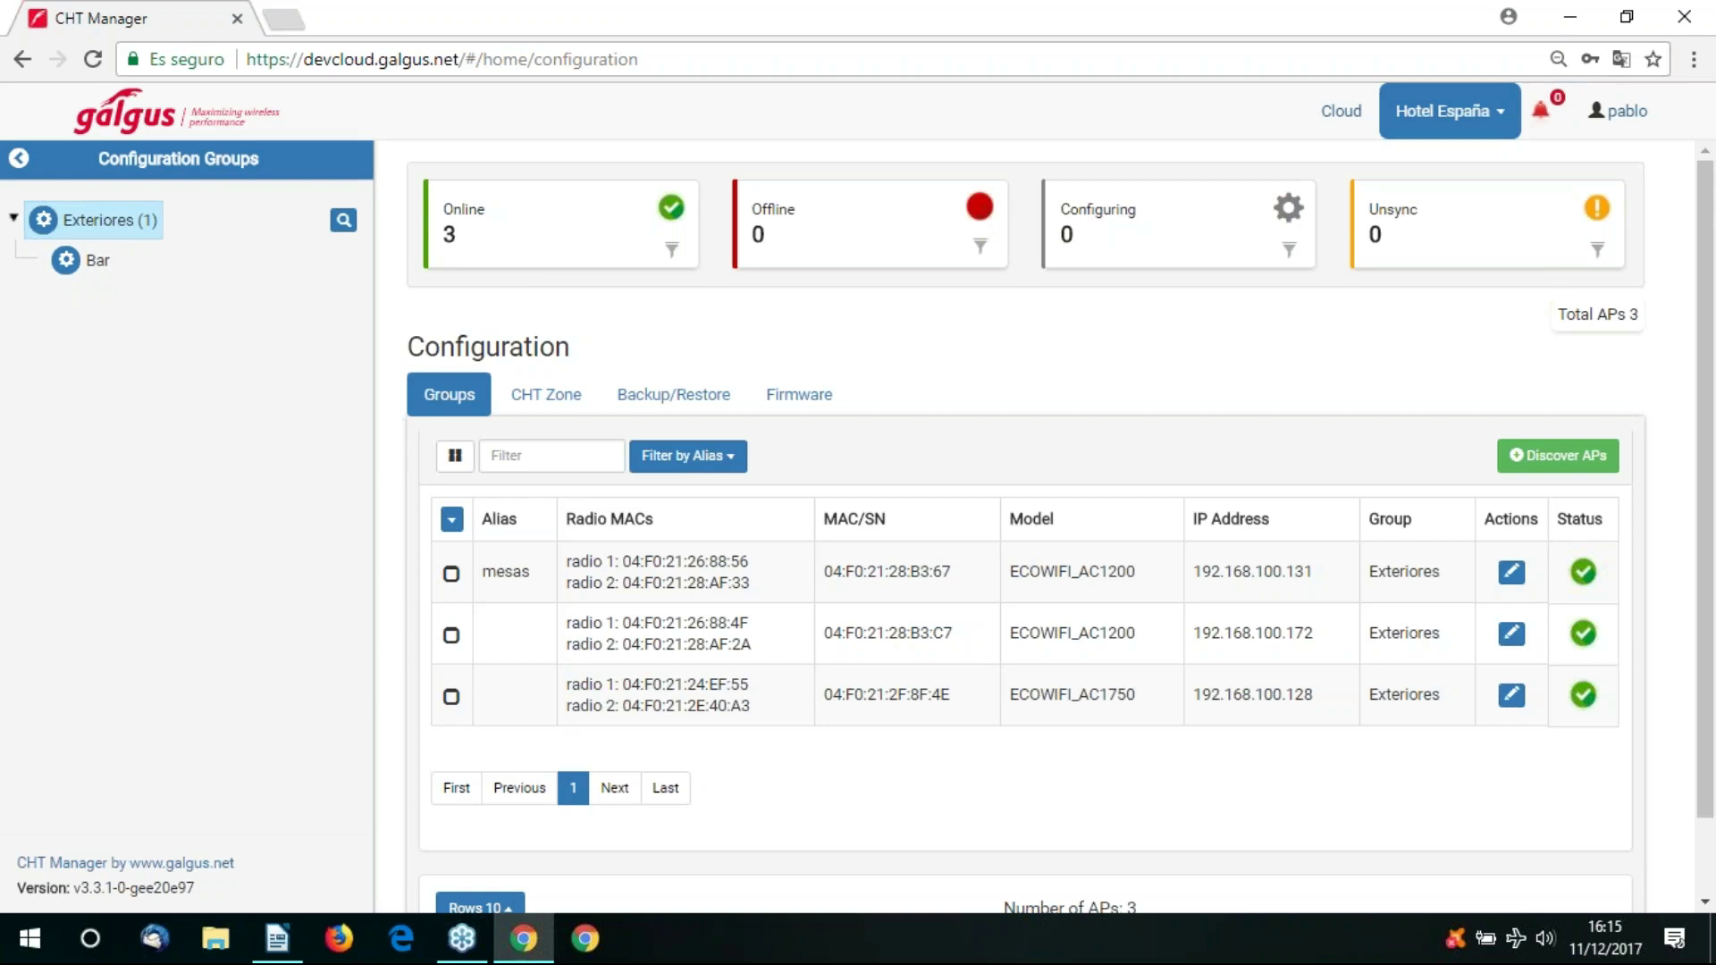
Create a subgroup named Piscina under the Exteriores group.
right_click(112, 220)
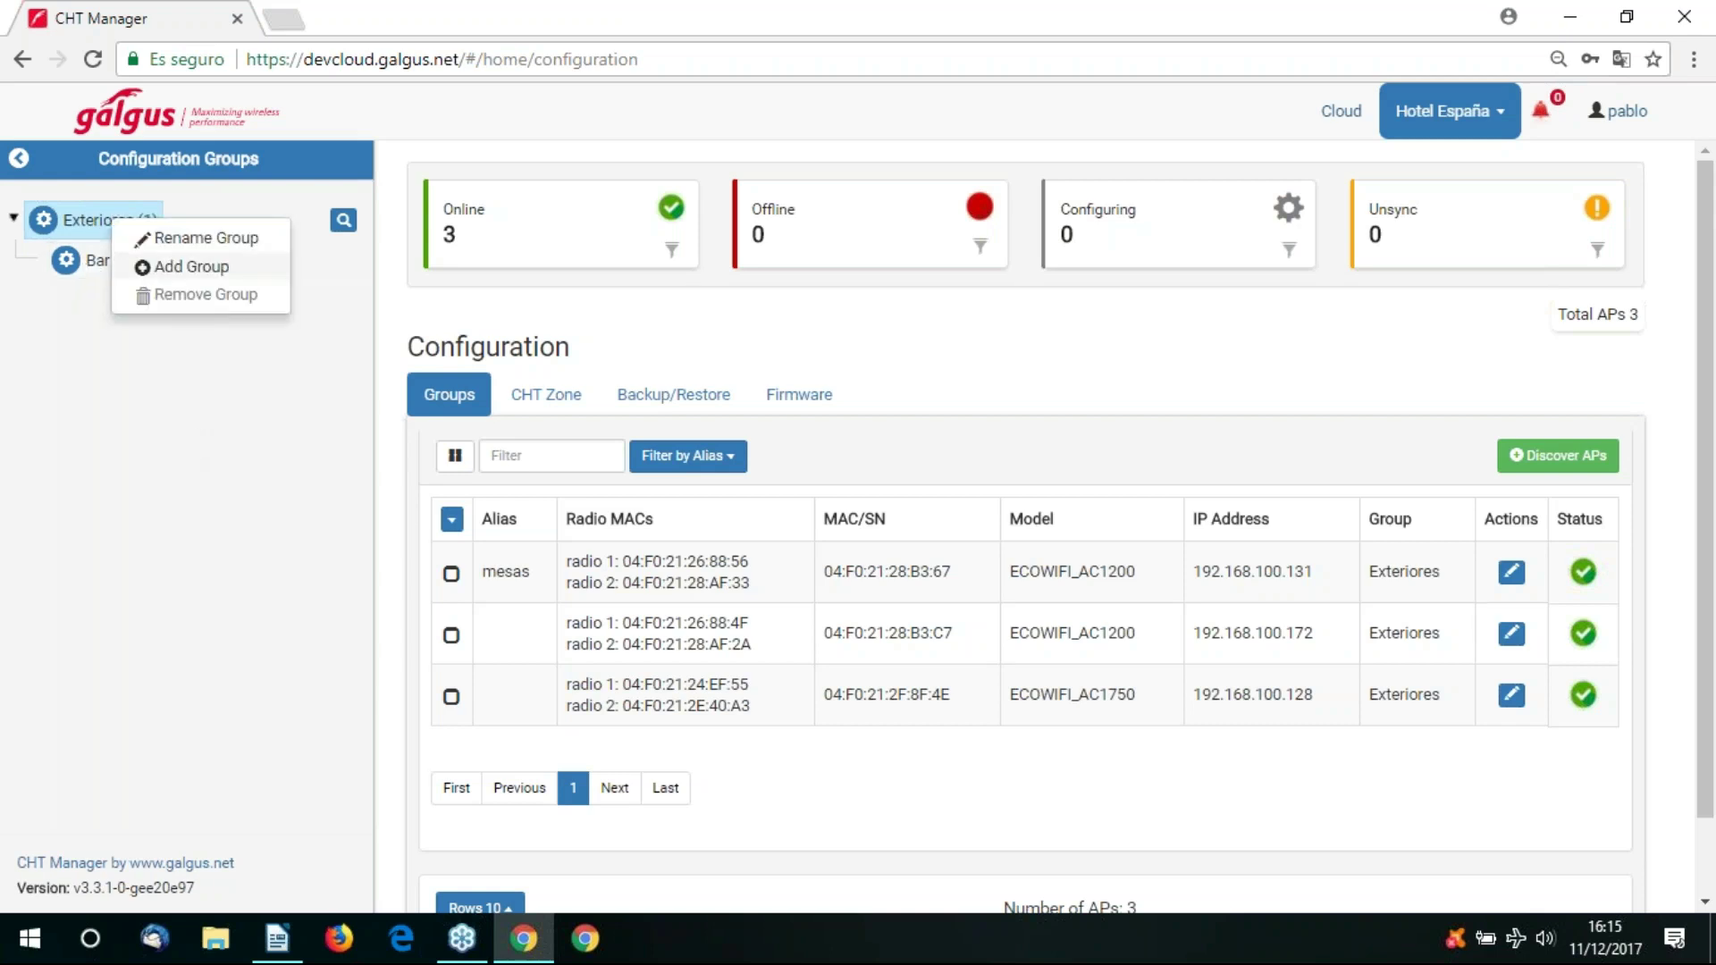
left_click(191, 267)
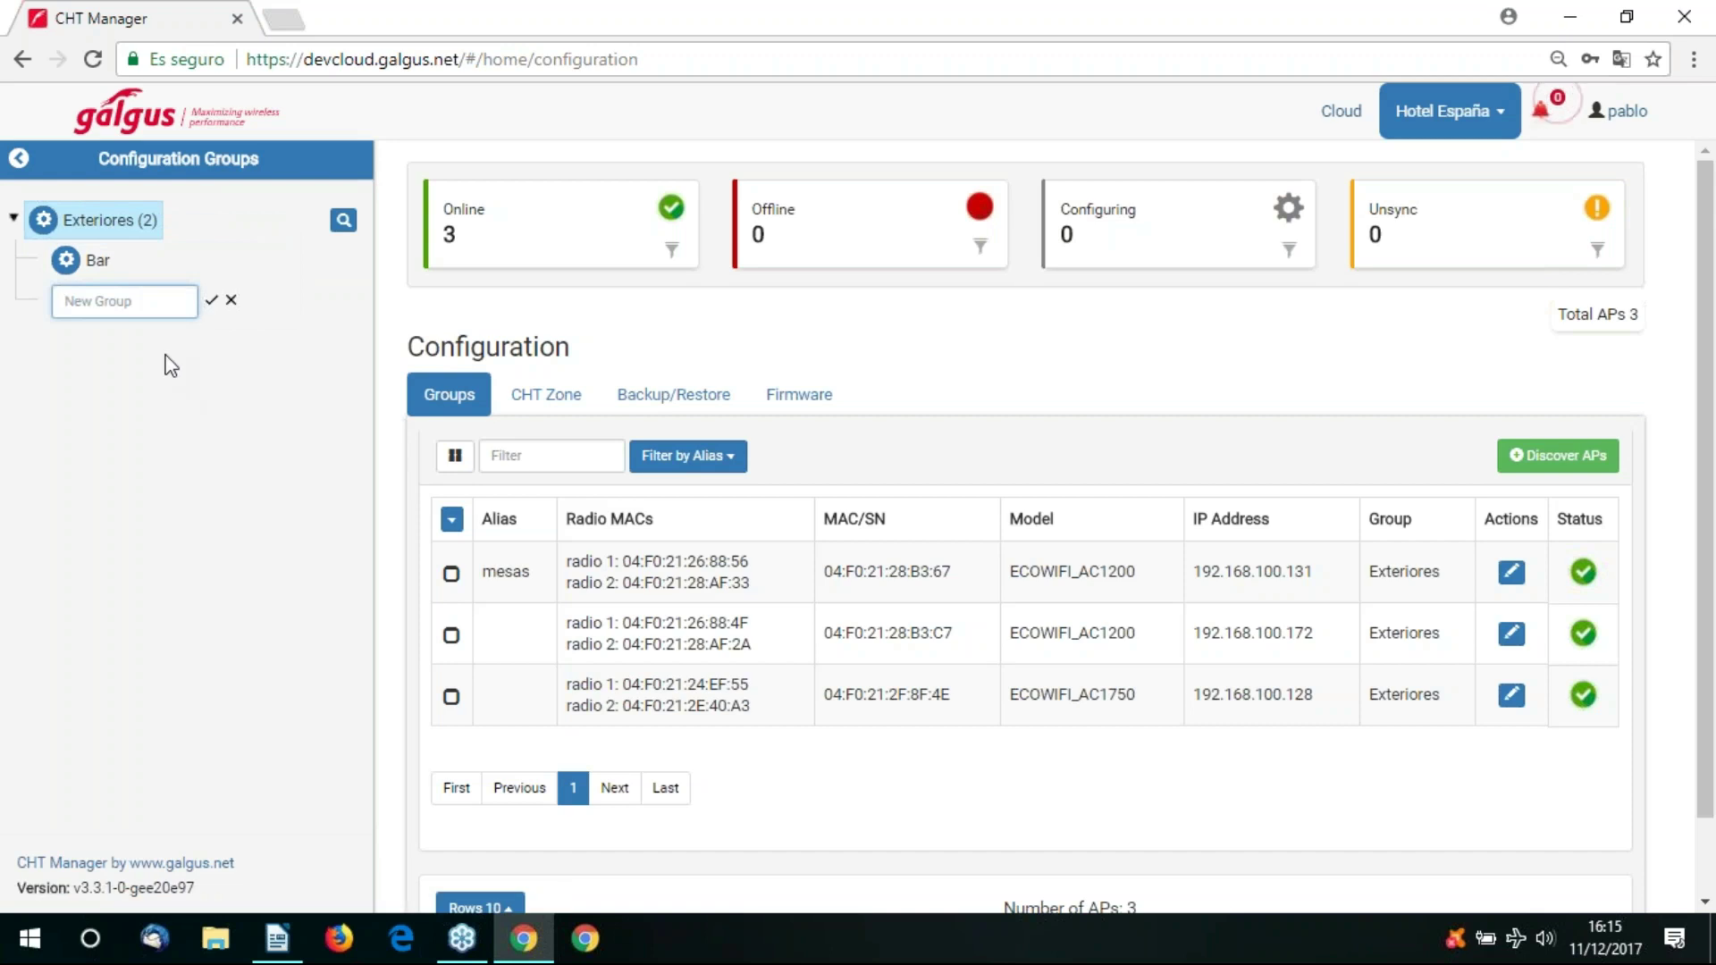
type("Pl")
type("scina")
left_click(210, 302)
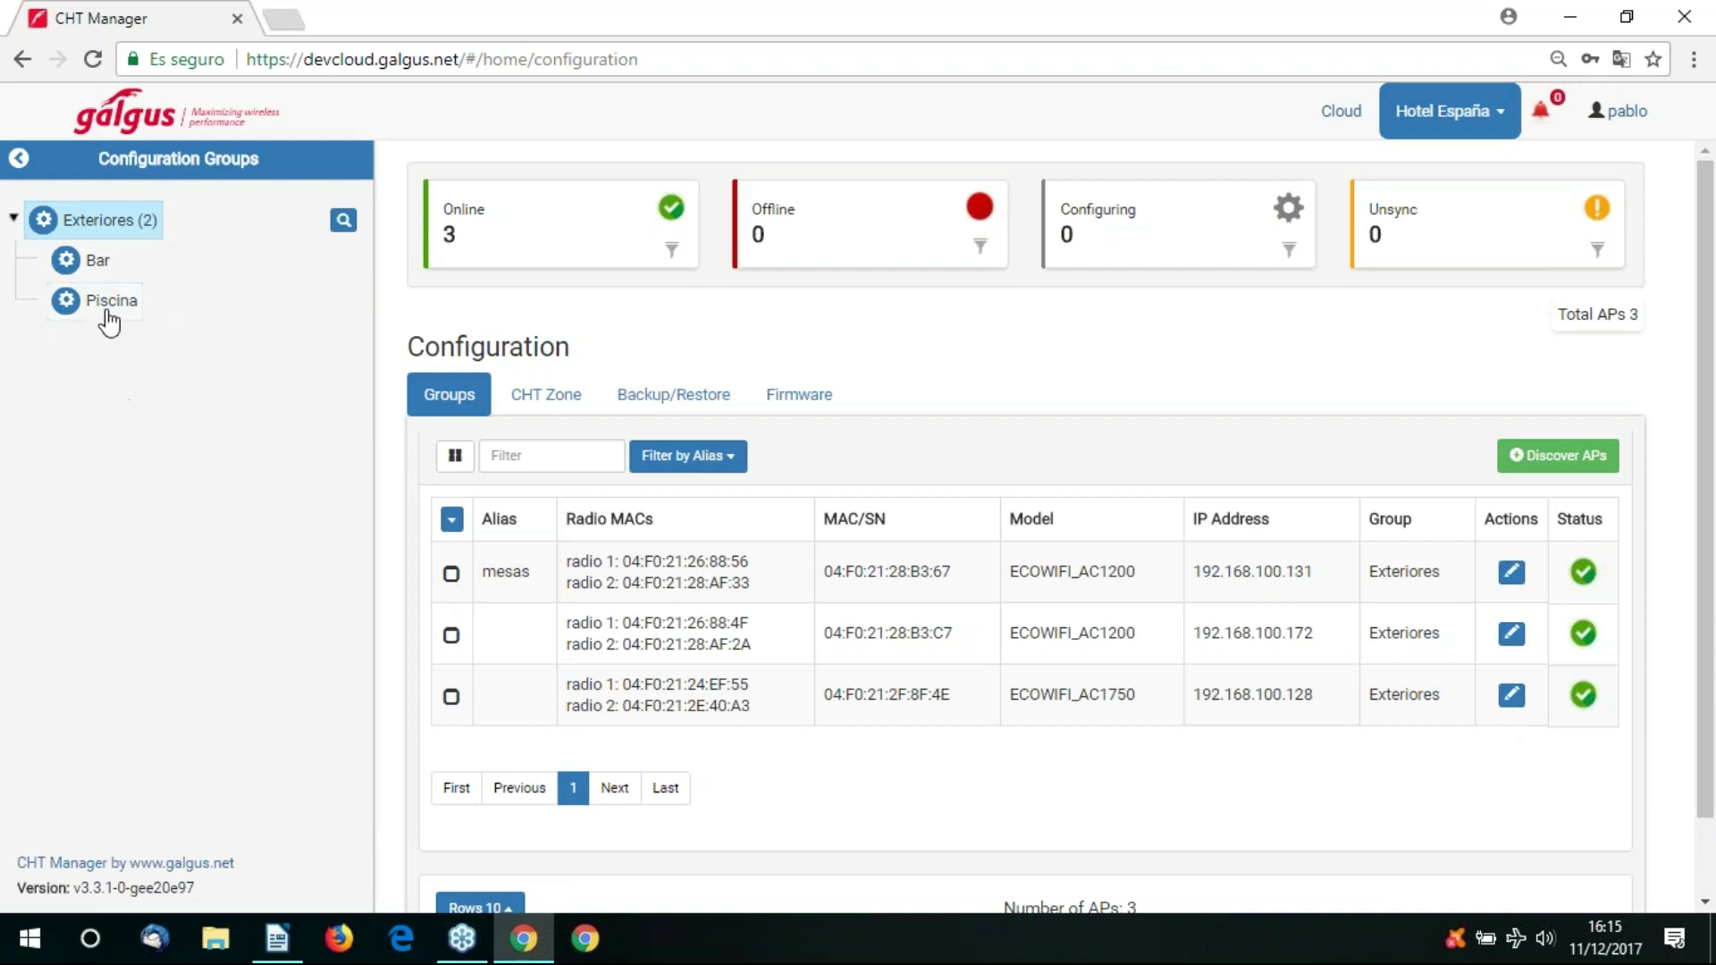
Move the two ECOWIFI_AC1200 access points, including mesas, into the Bar group.
left_click(452, 575)
left_click(451, 635)
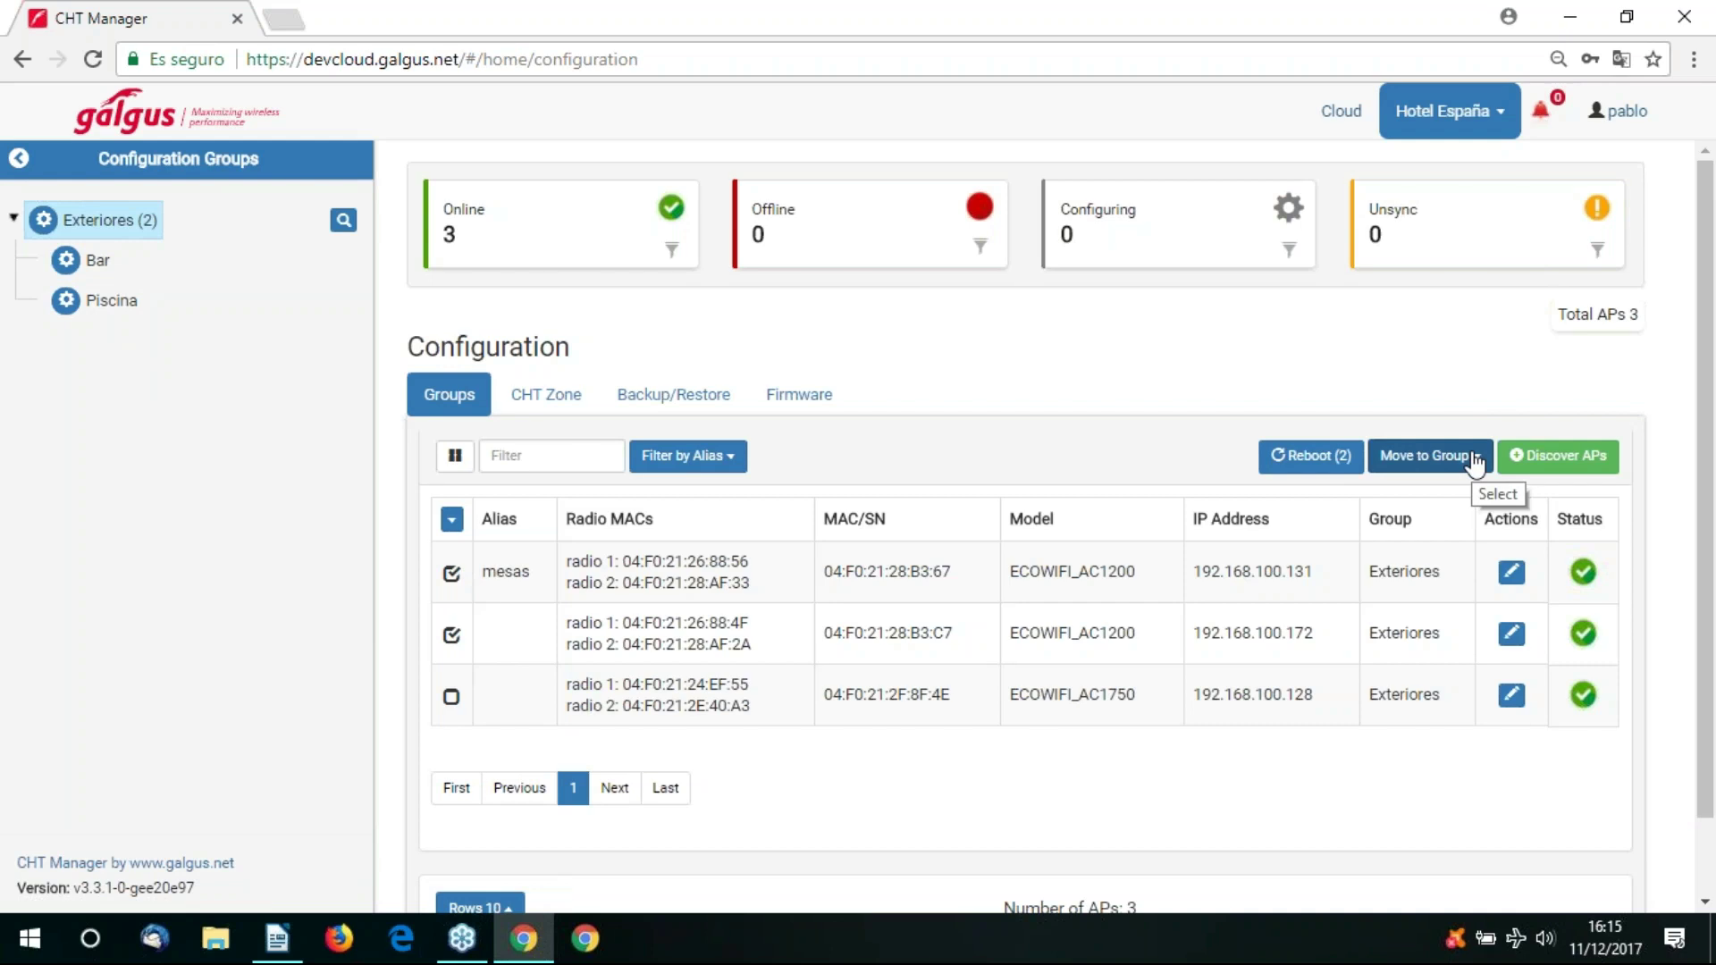
left_click(1474, 460)
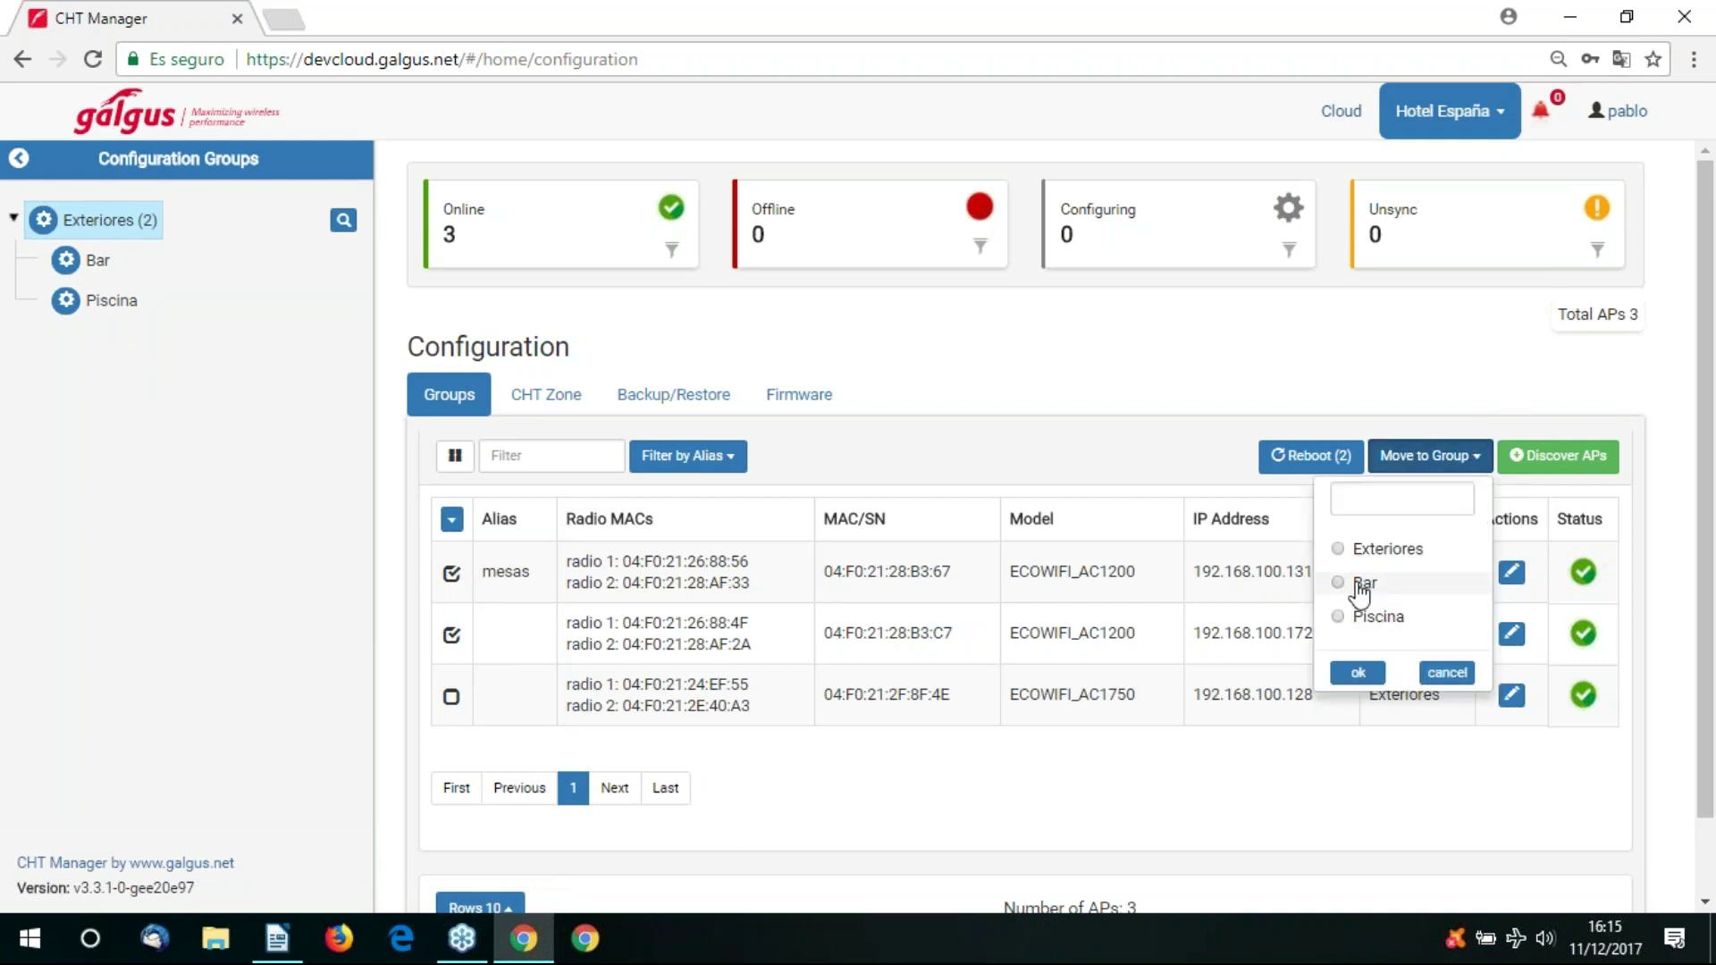
left_click(1359, 590)
left_click(1357, 673)
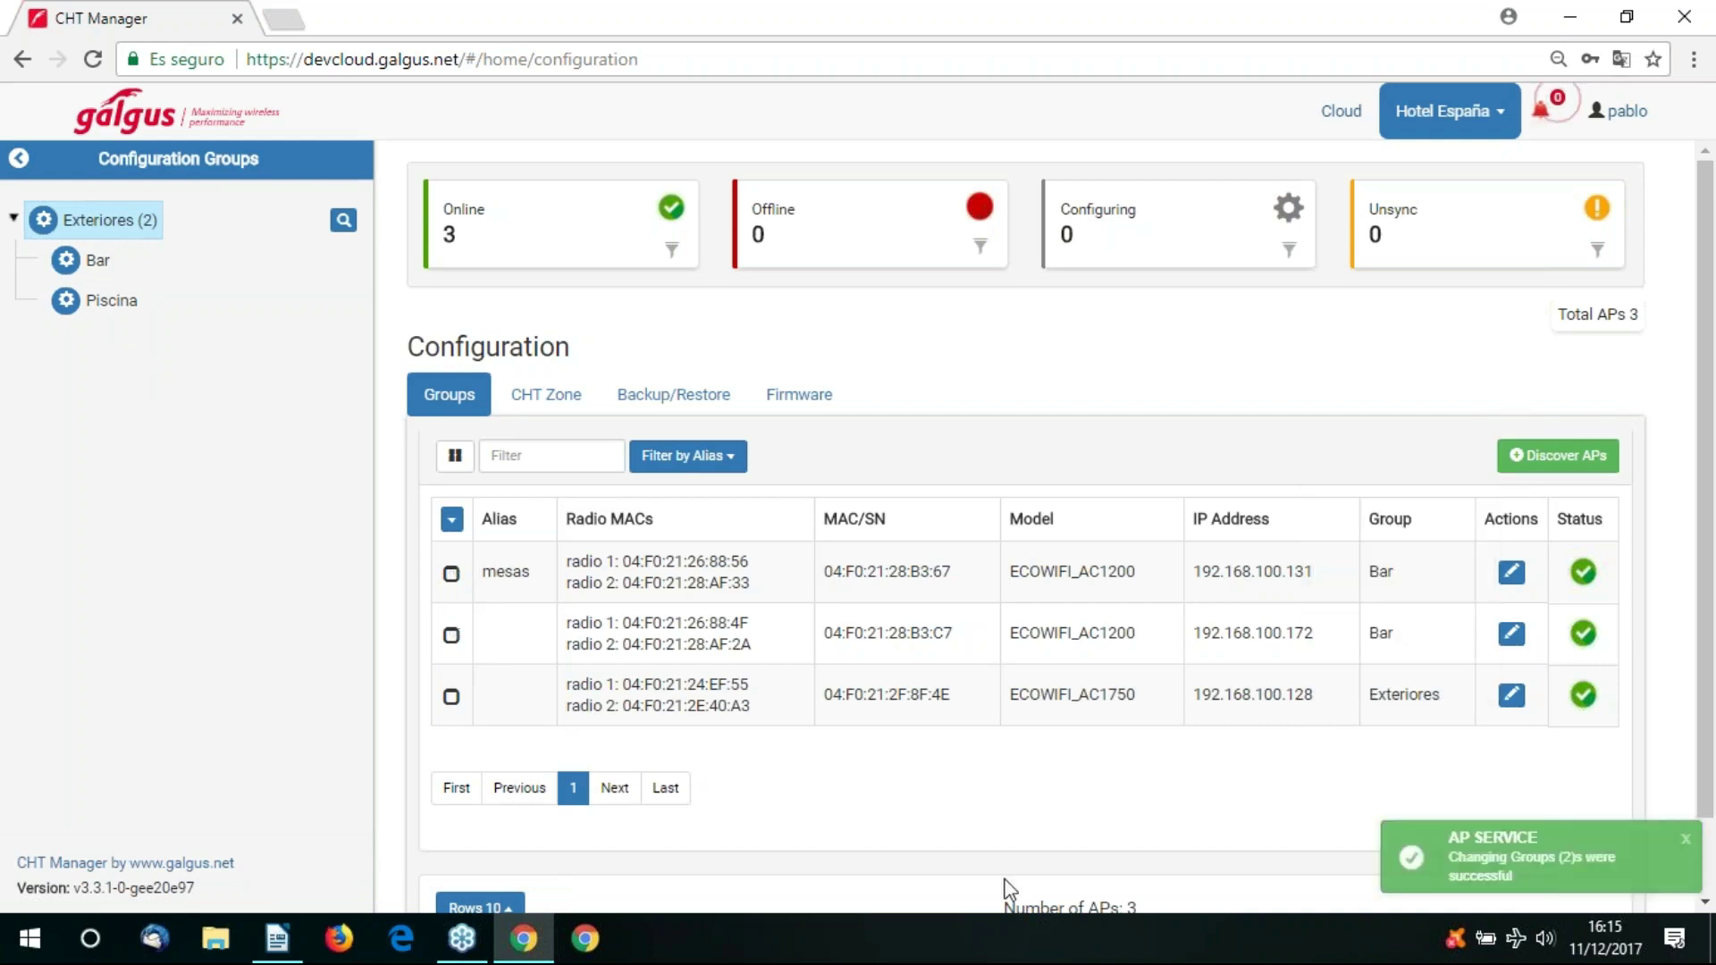
Move the ECOWIFI_AC1750 access point into the Piscina group.
left_click(451, 699)
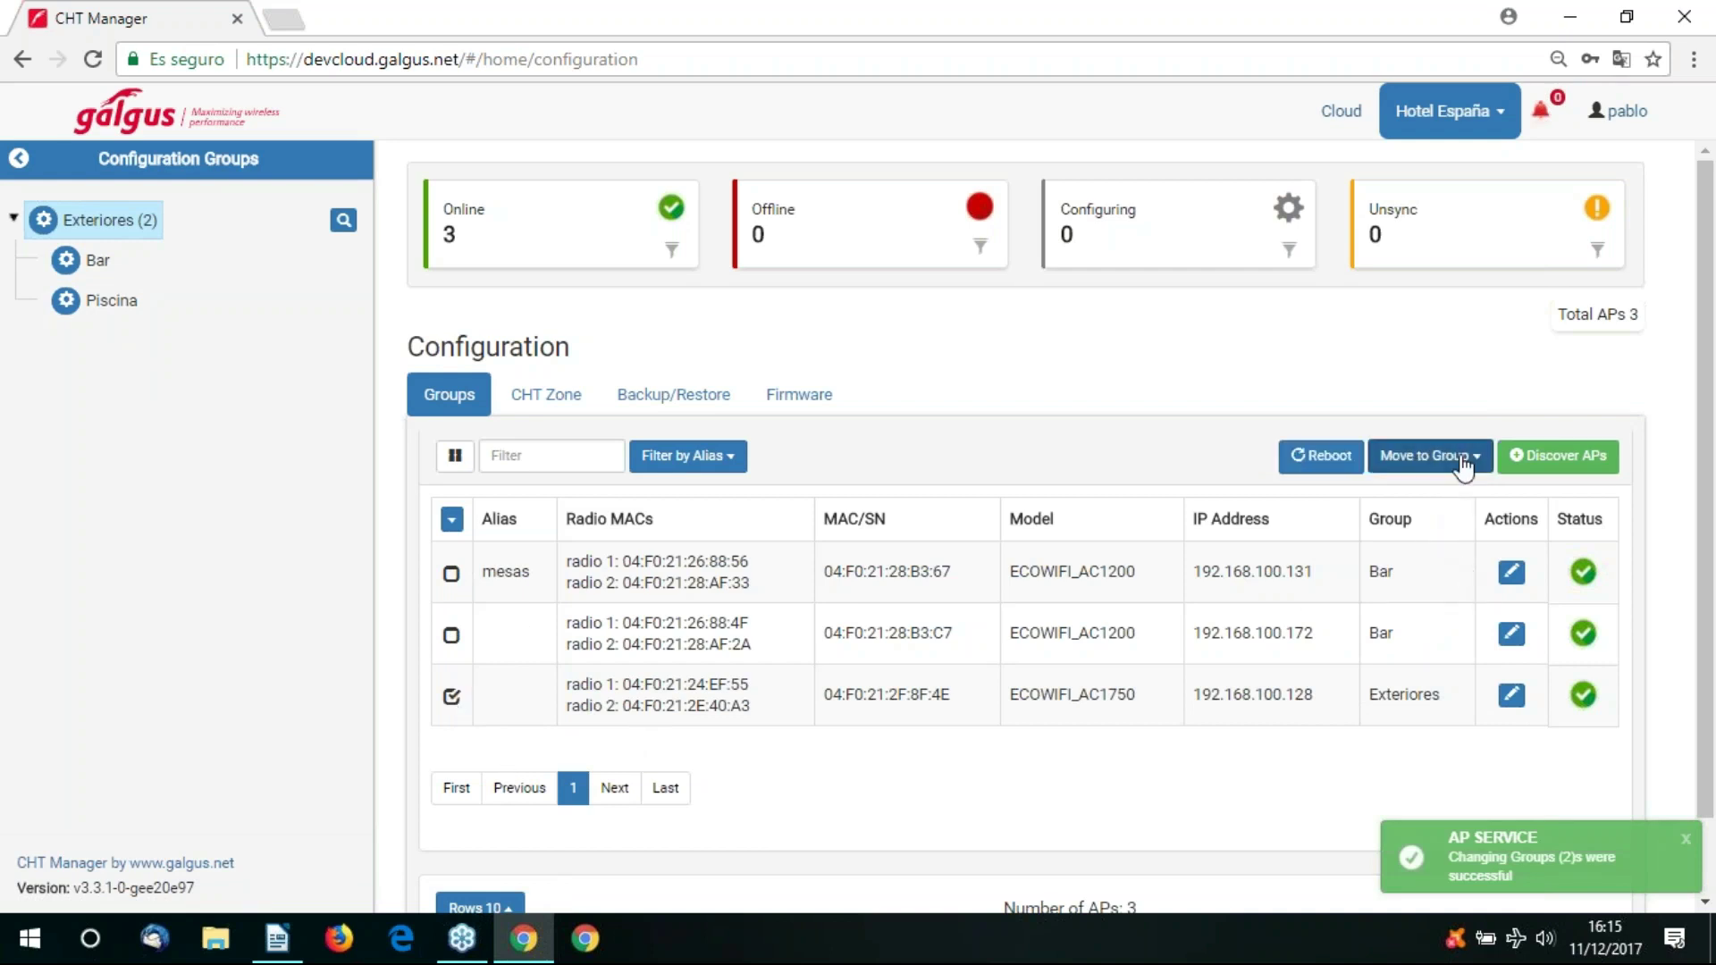
left_click(1467, 458)
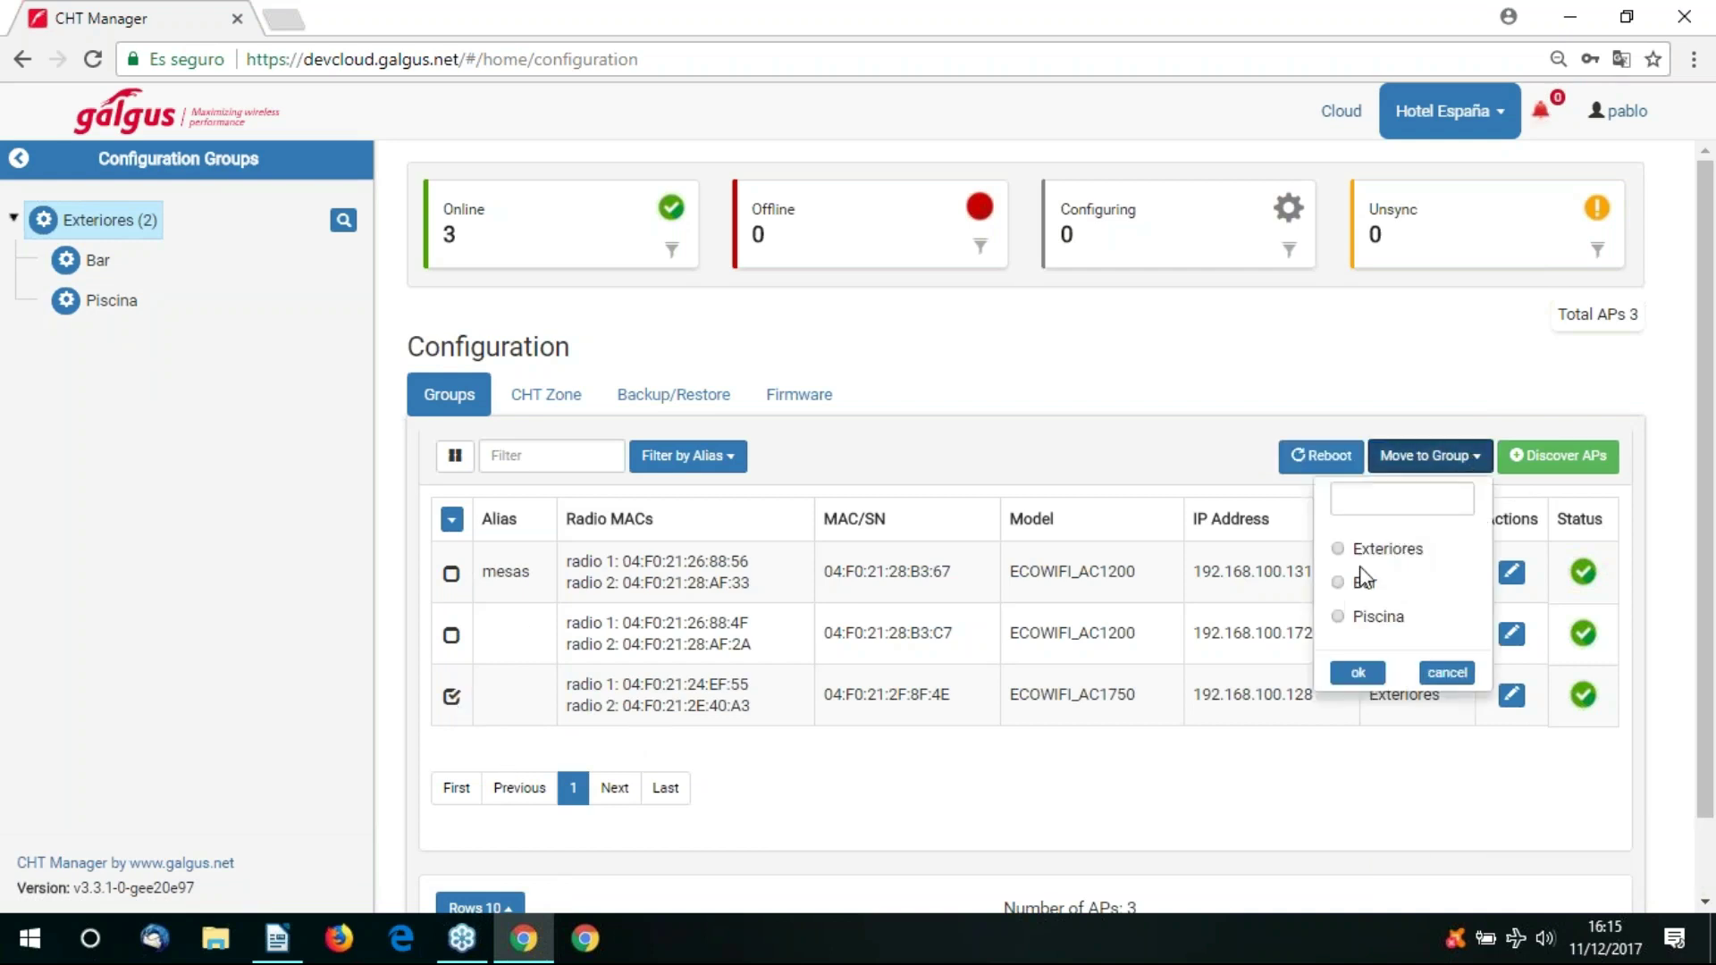
left_click(1350, 617)
left_click(1355, 675)
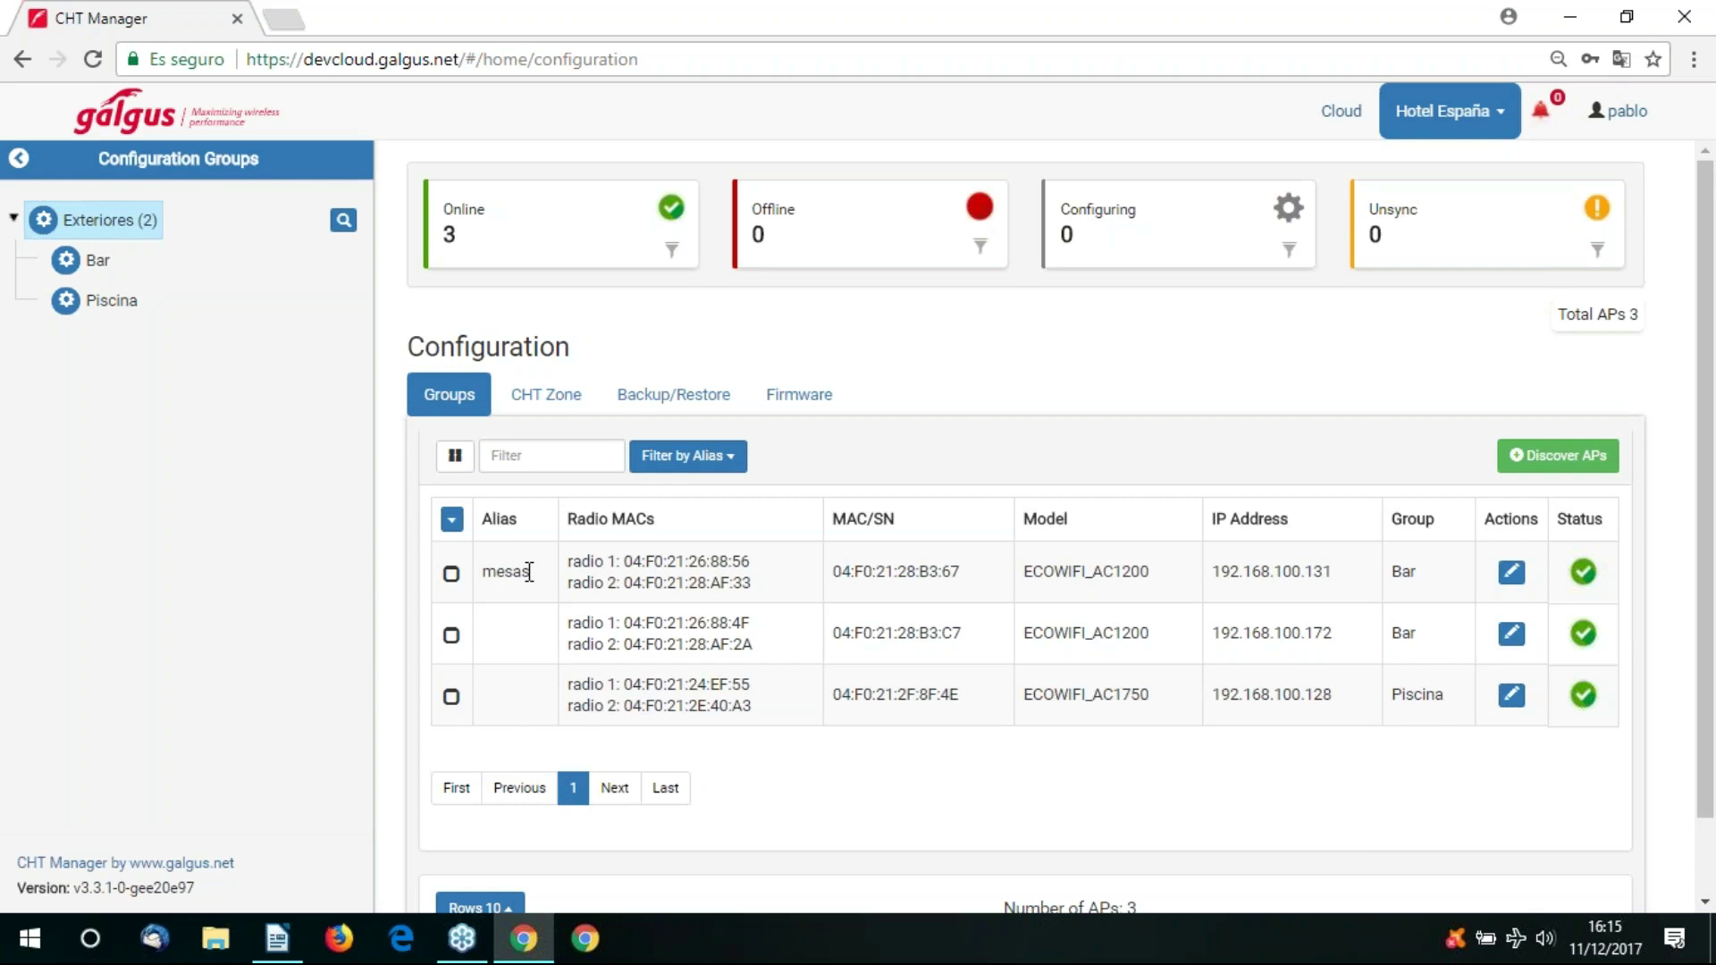
Give the second access point the alias barra.
left_click(1512, 634)
left_click(560, 624)
type("boarra")
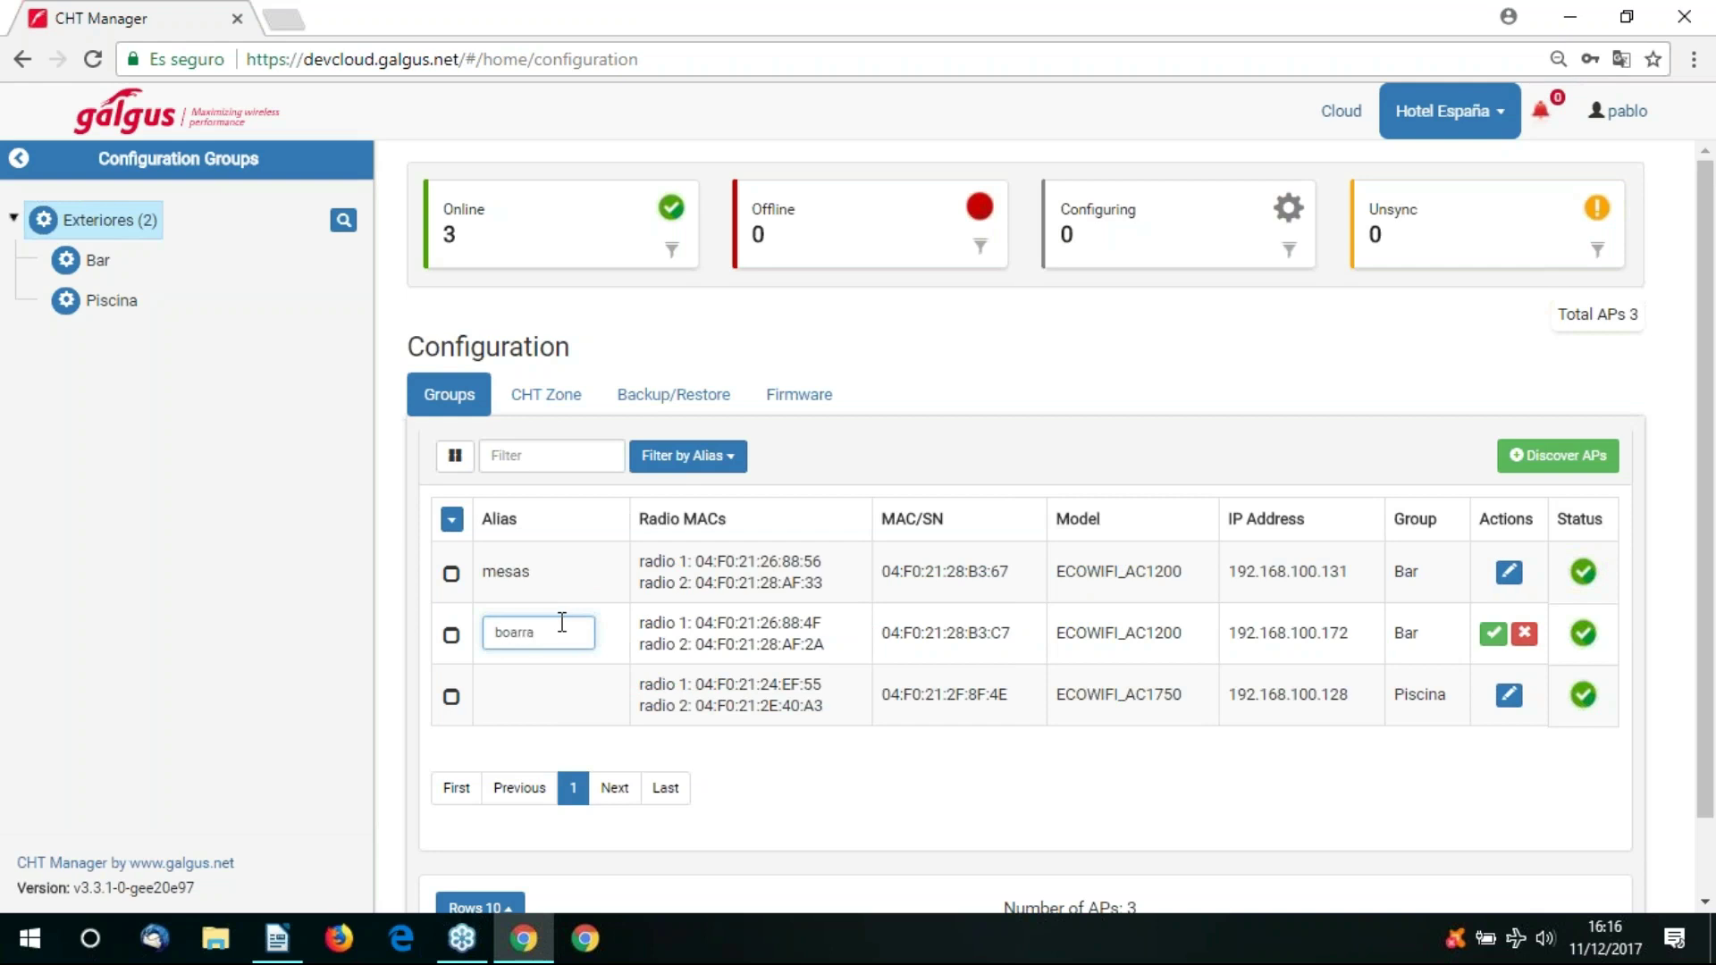
key("BackSpace")
key("BackSpace")
key("BackSpace")
key("BackSpace")
key("BackSpace")
type("arra")
left_click(1491, 636)
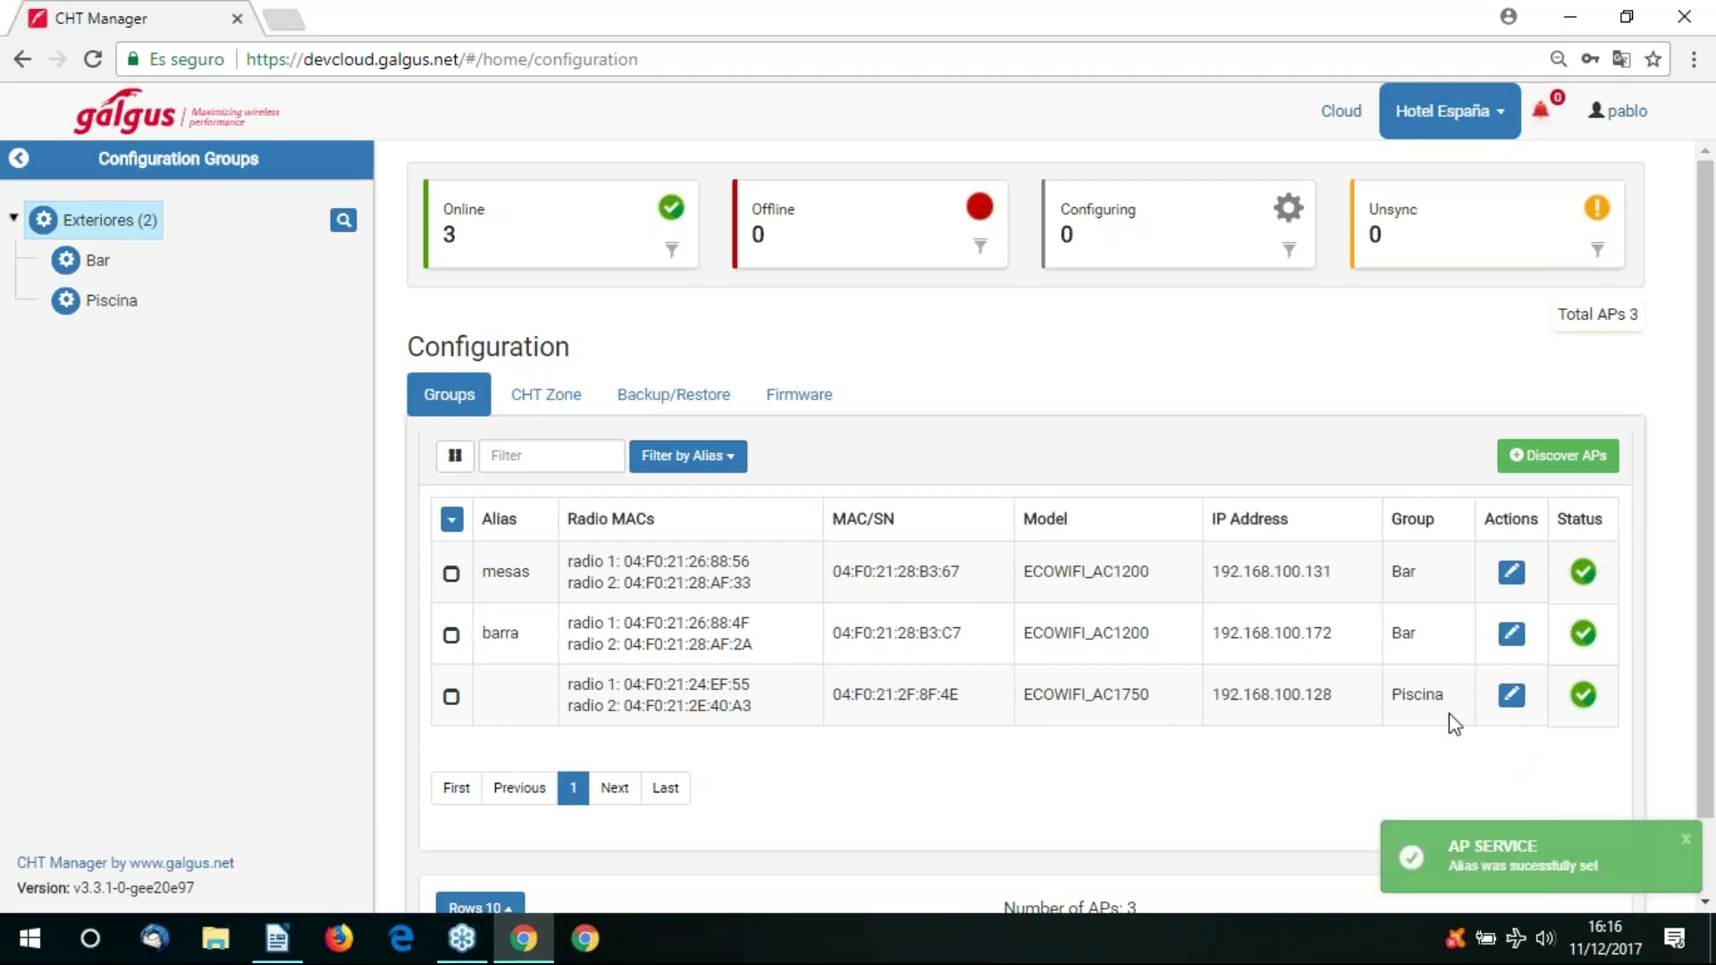
Give the third access point (192.168.100.128) the alias piscina.
left_click(1511, 702)
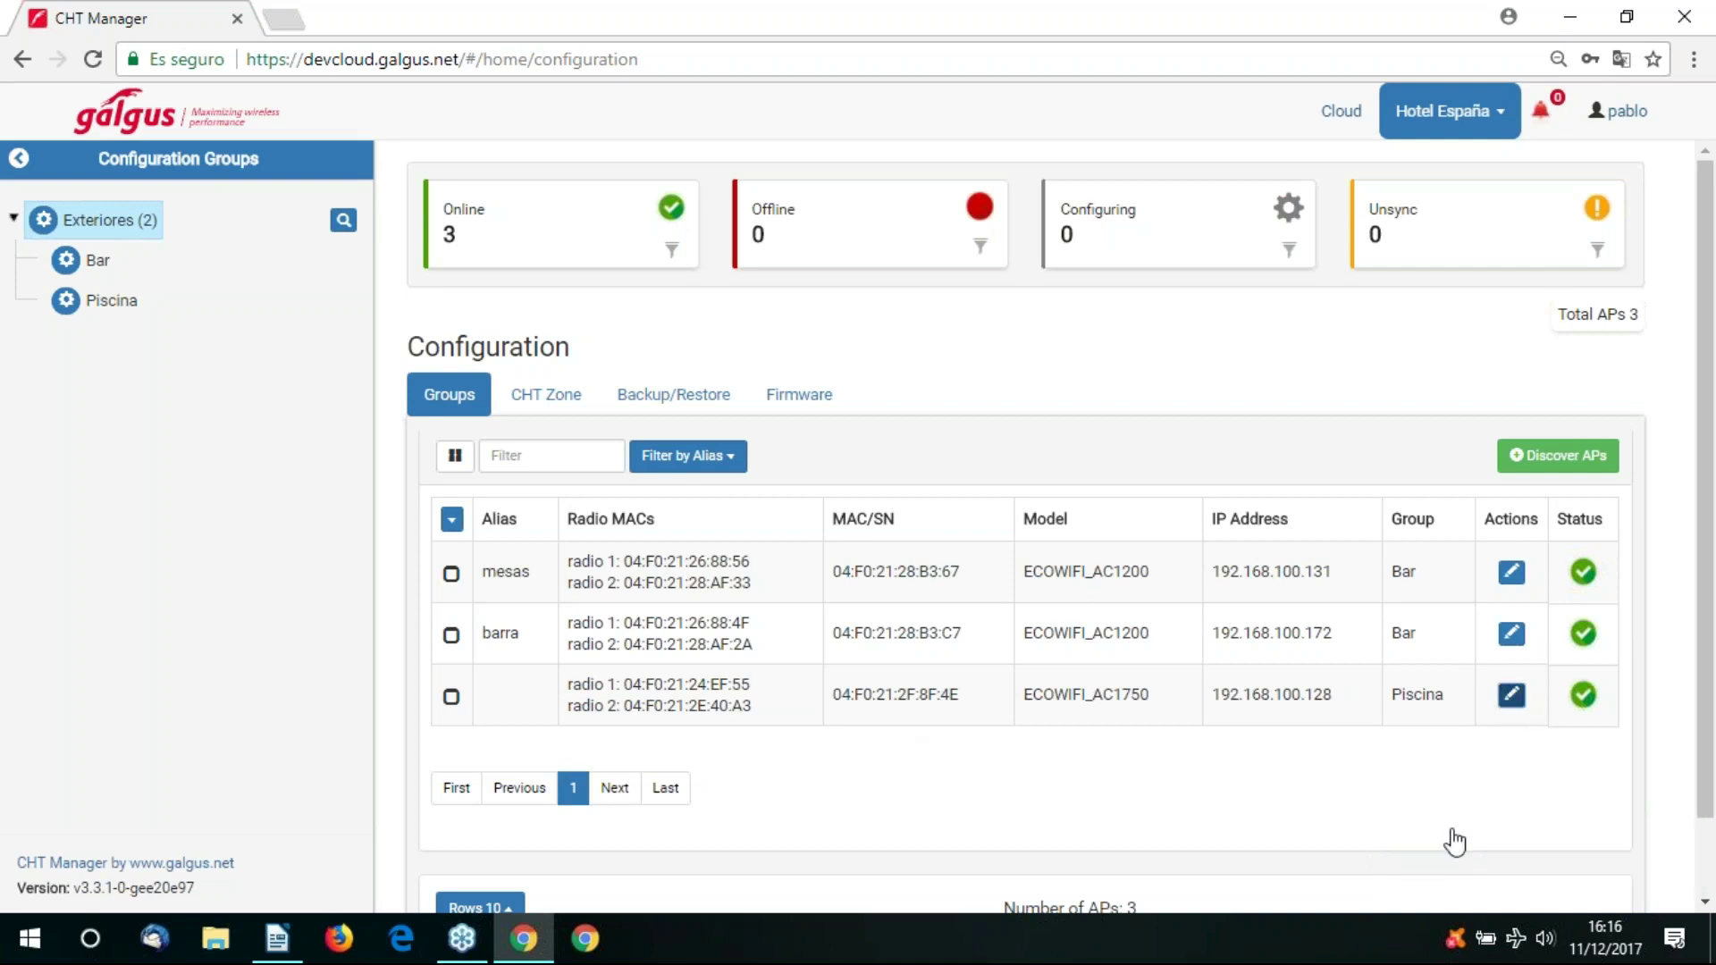
left_click(539, 684)
type("piscina")
left_click(1492, 697)
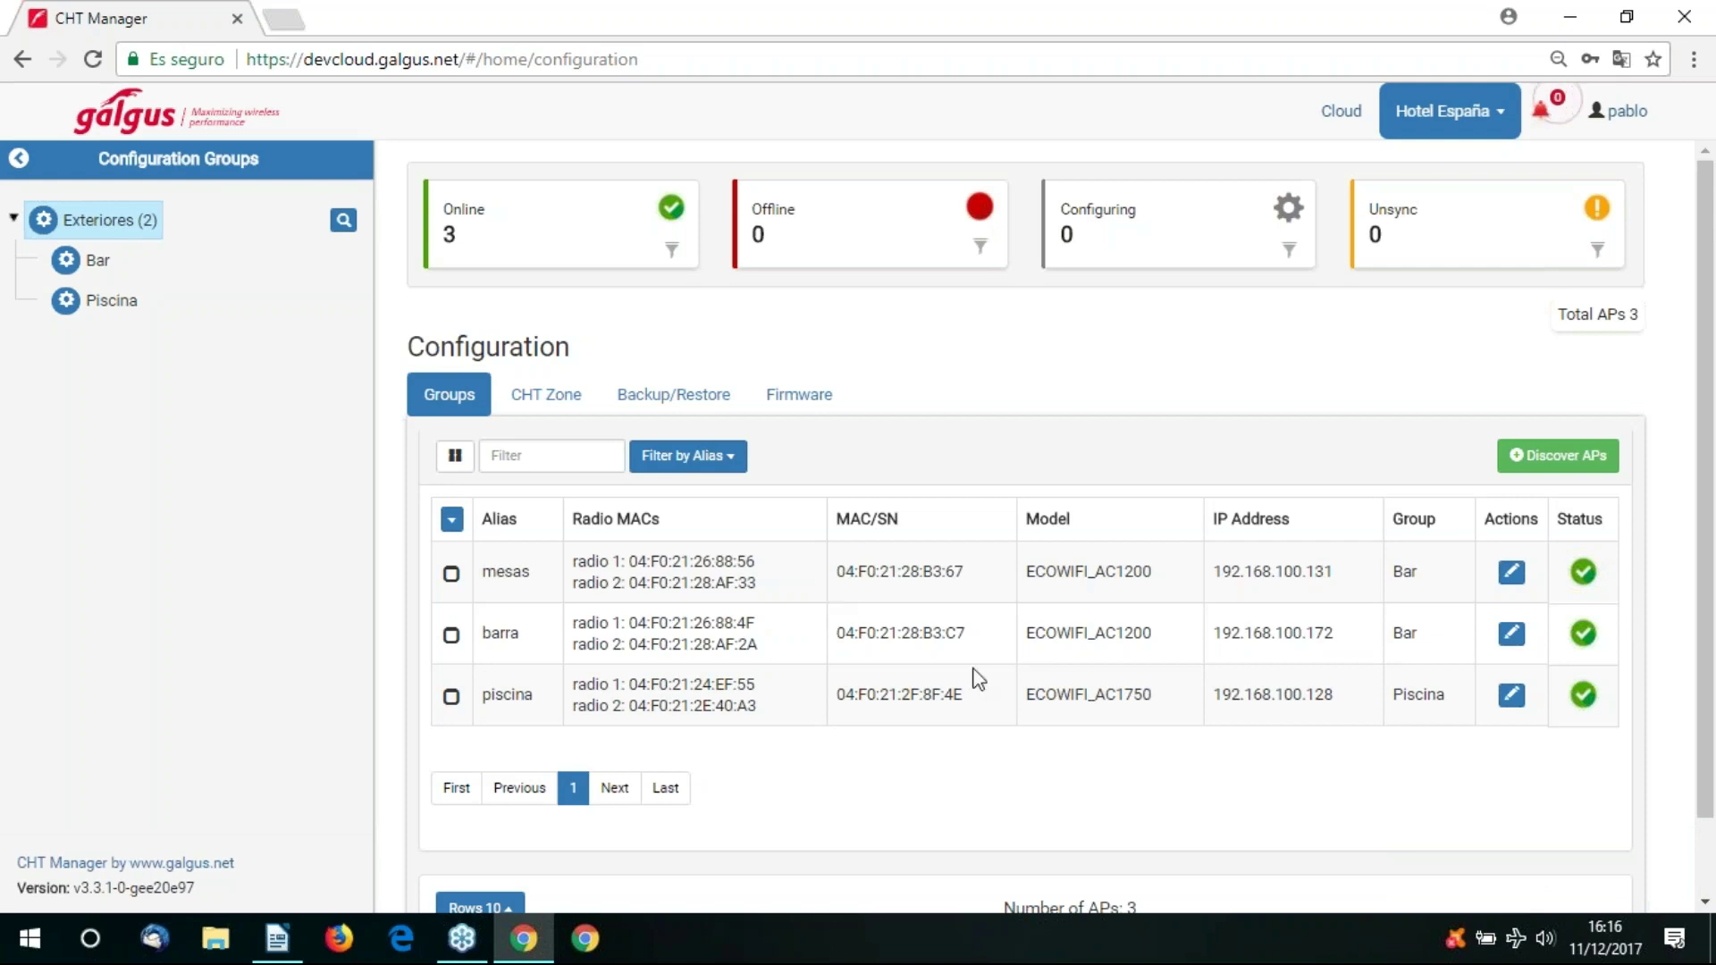
left_click(96, 262)
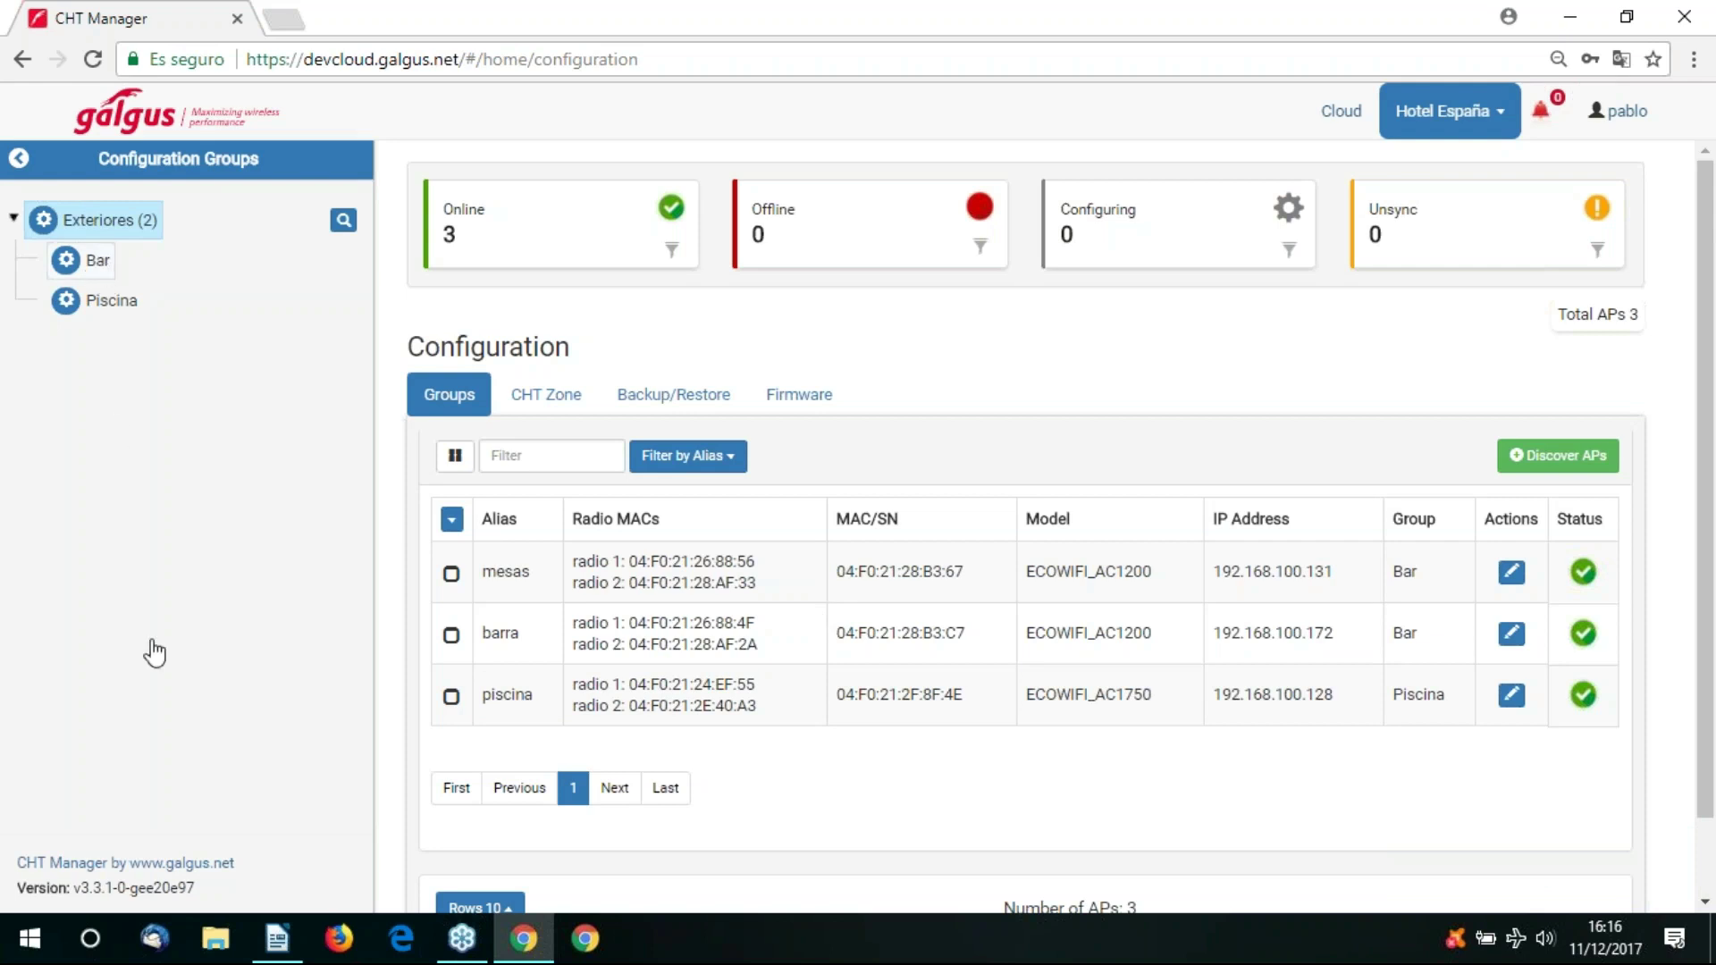
left_click(117, 308)
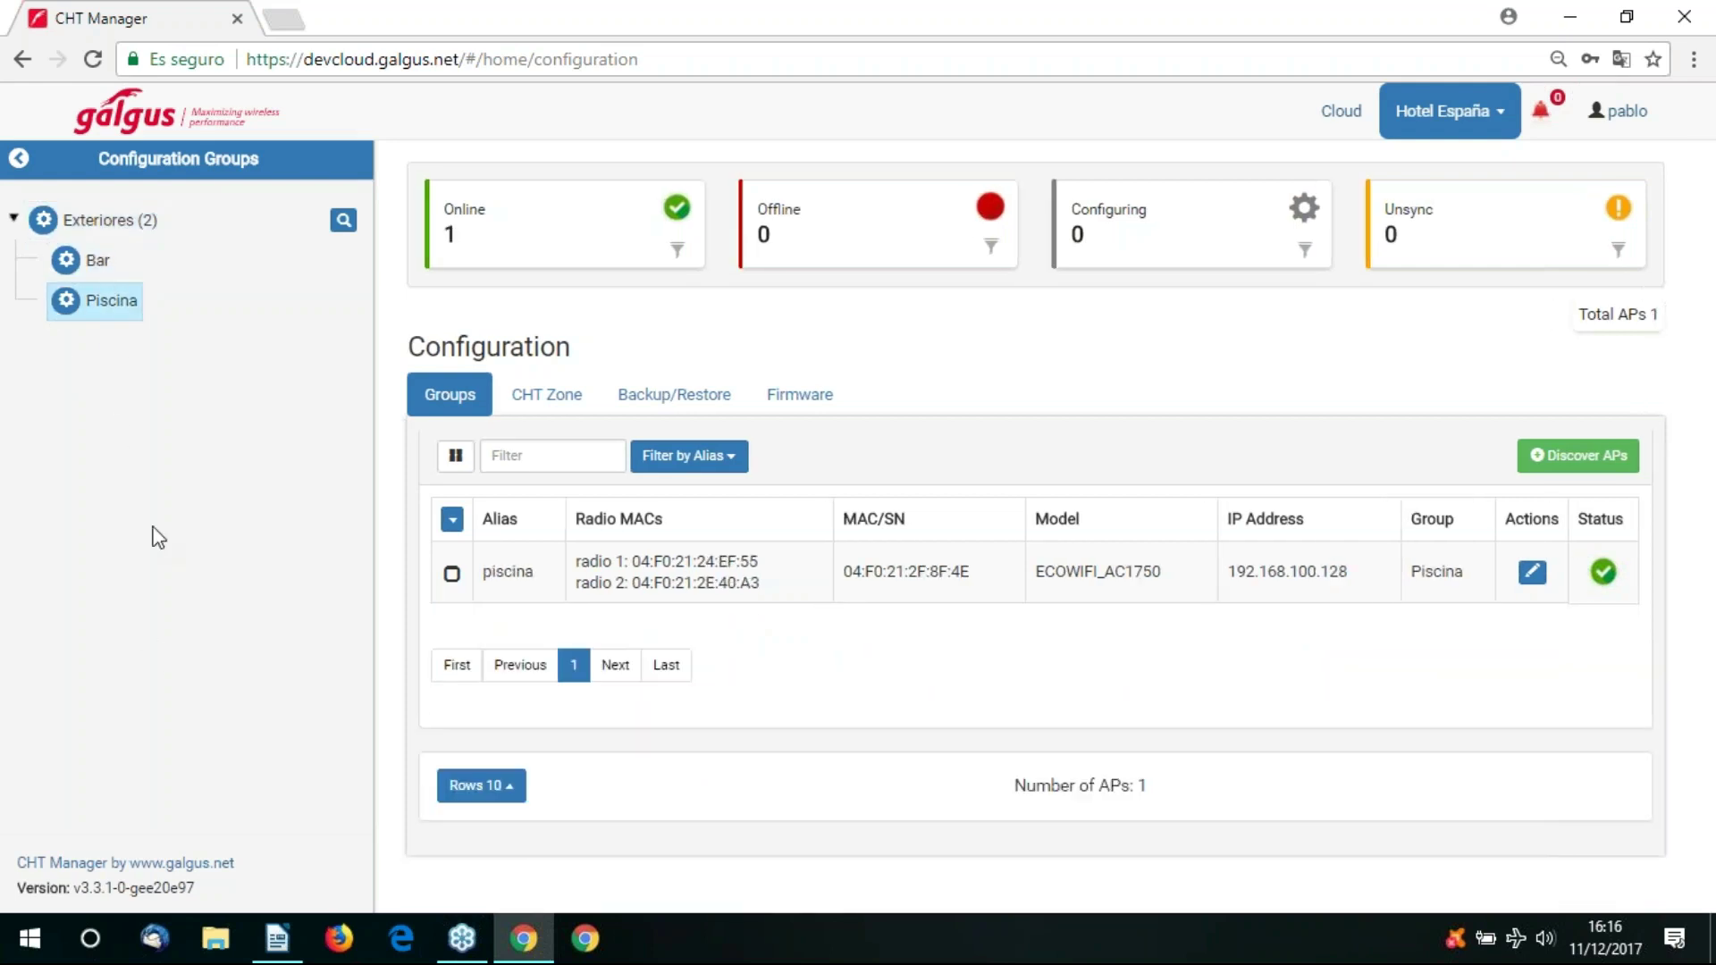
left_click(125, 224)
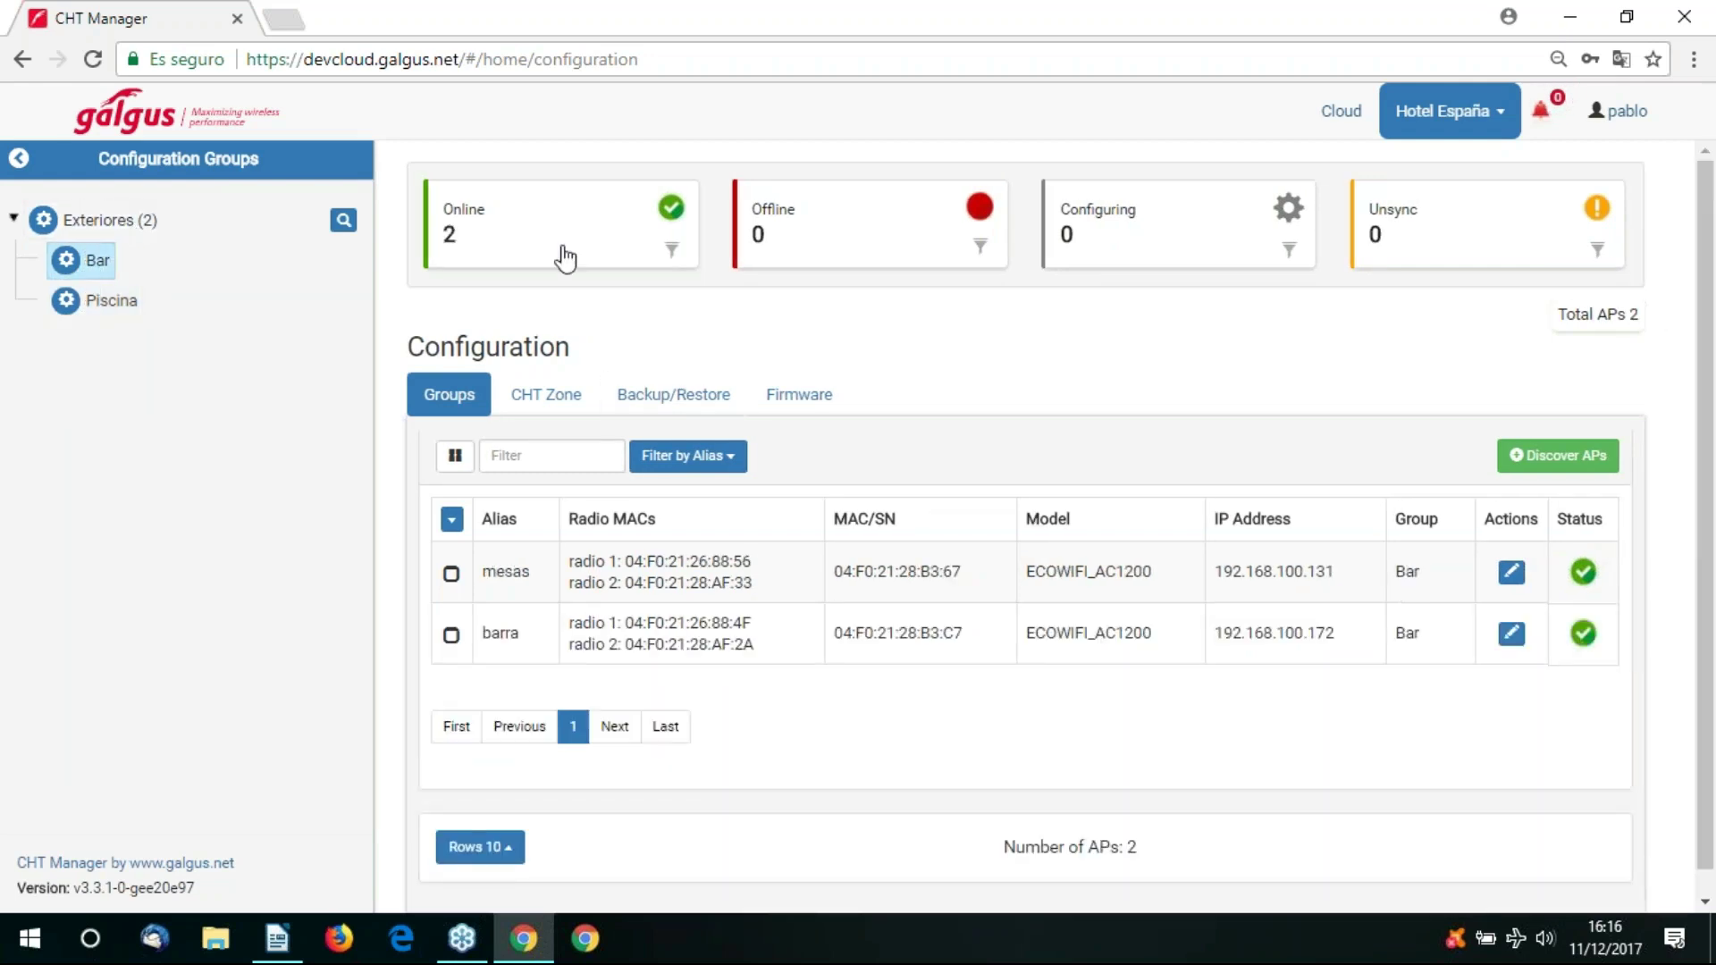
left_click(106, 226)
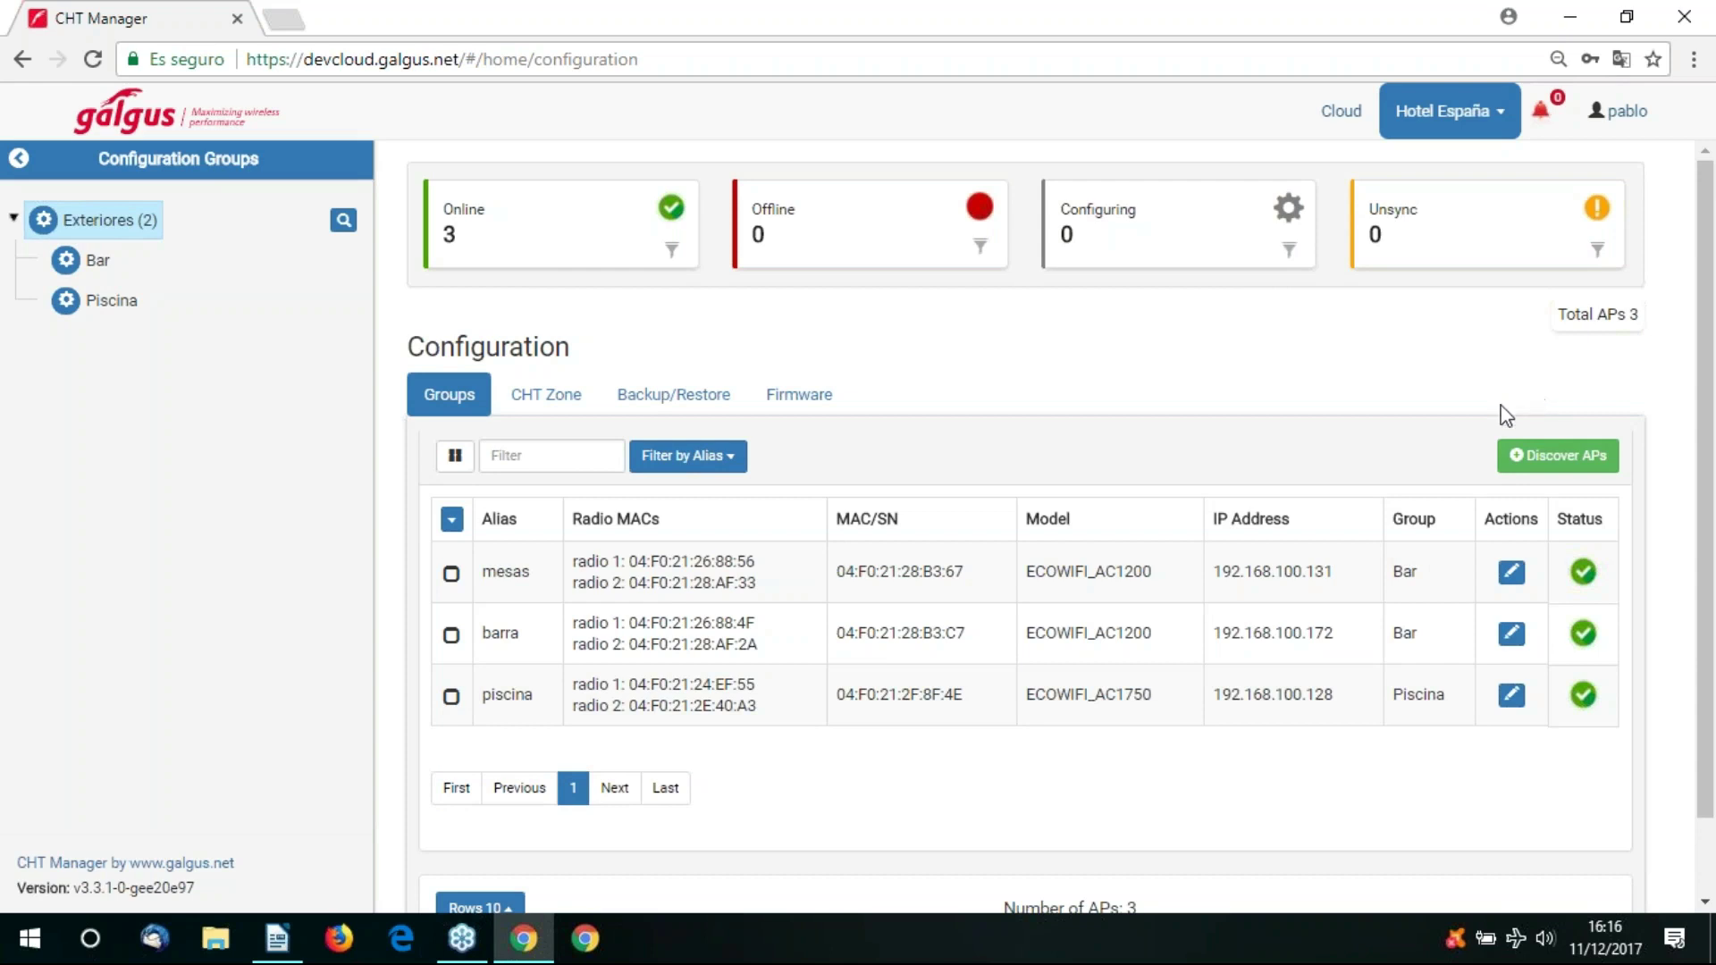
Check the alerts list, then select the mesas access point's row checkbox.
left_click(1555, 119)
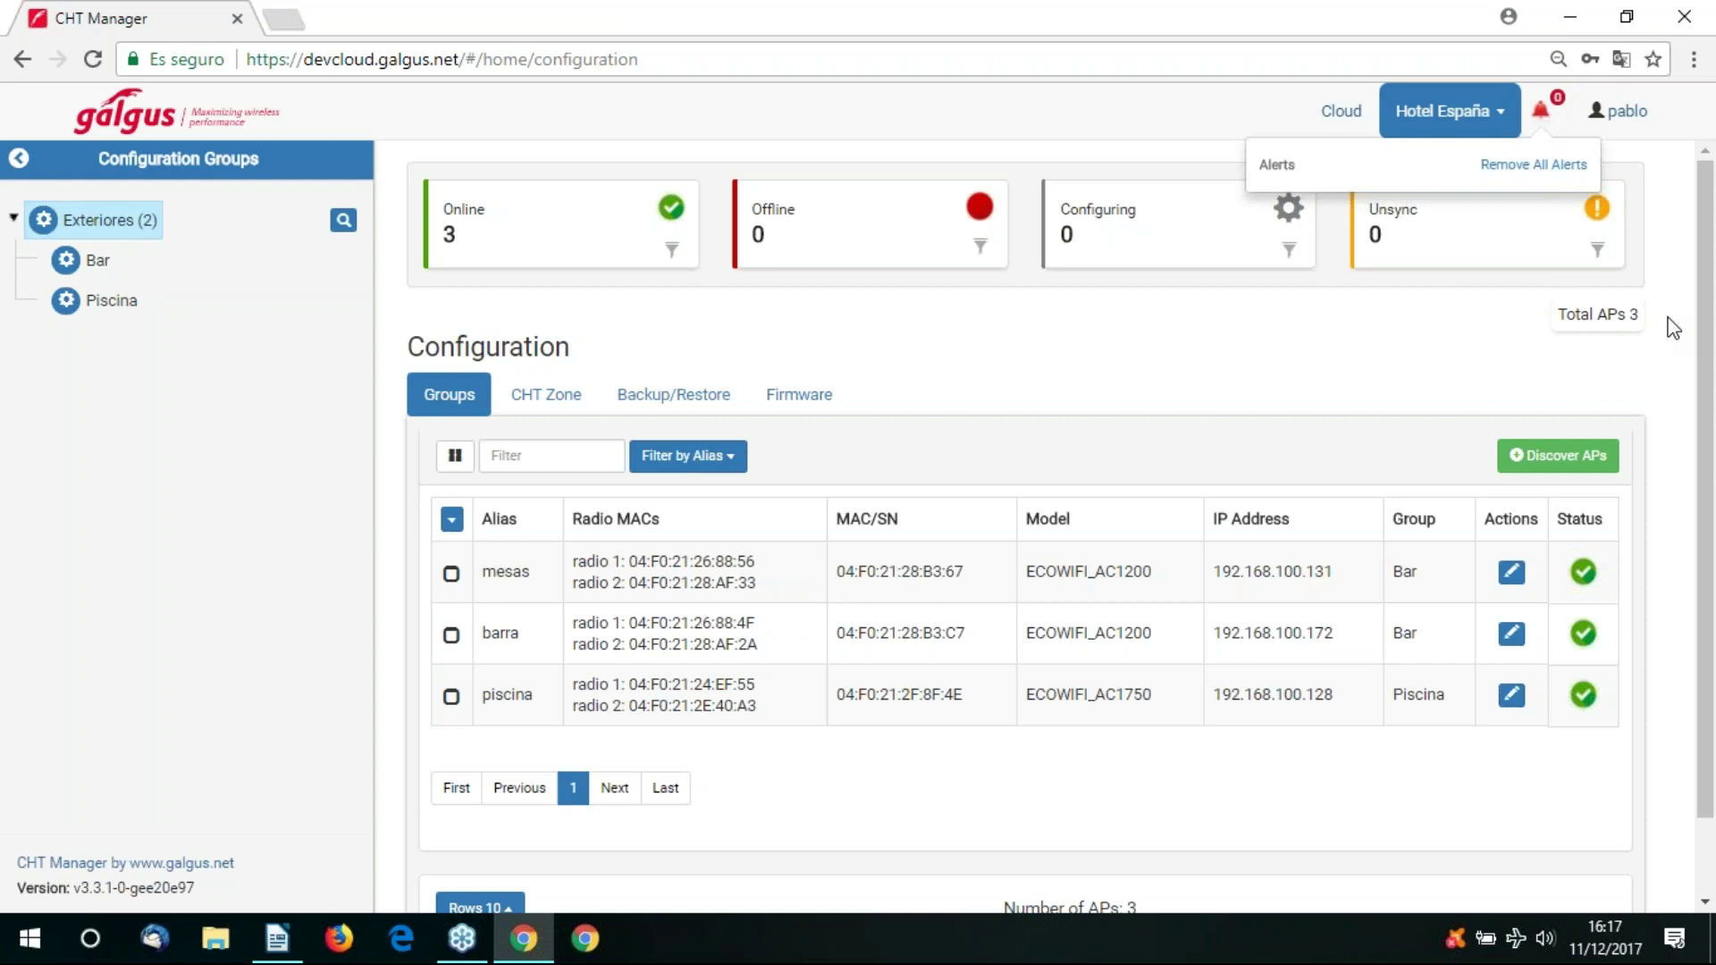
left_click(1457, 398)
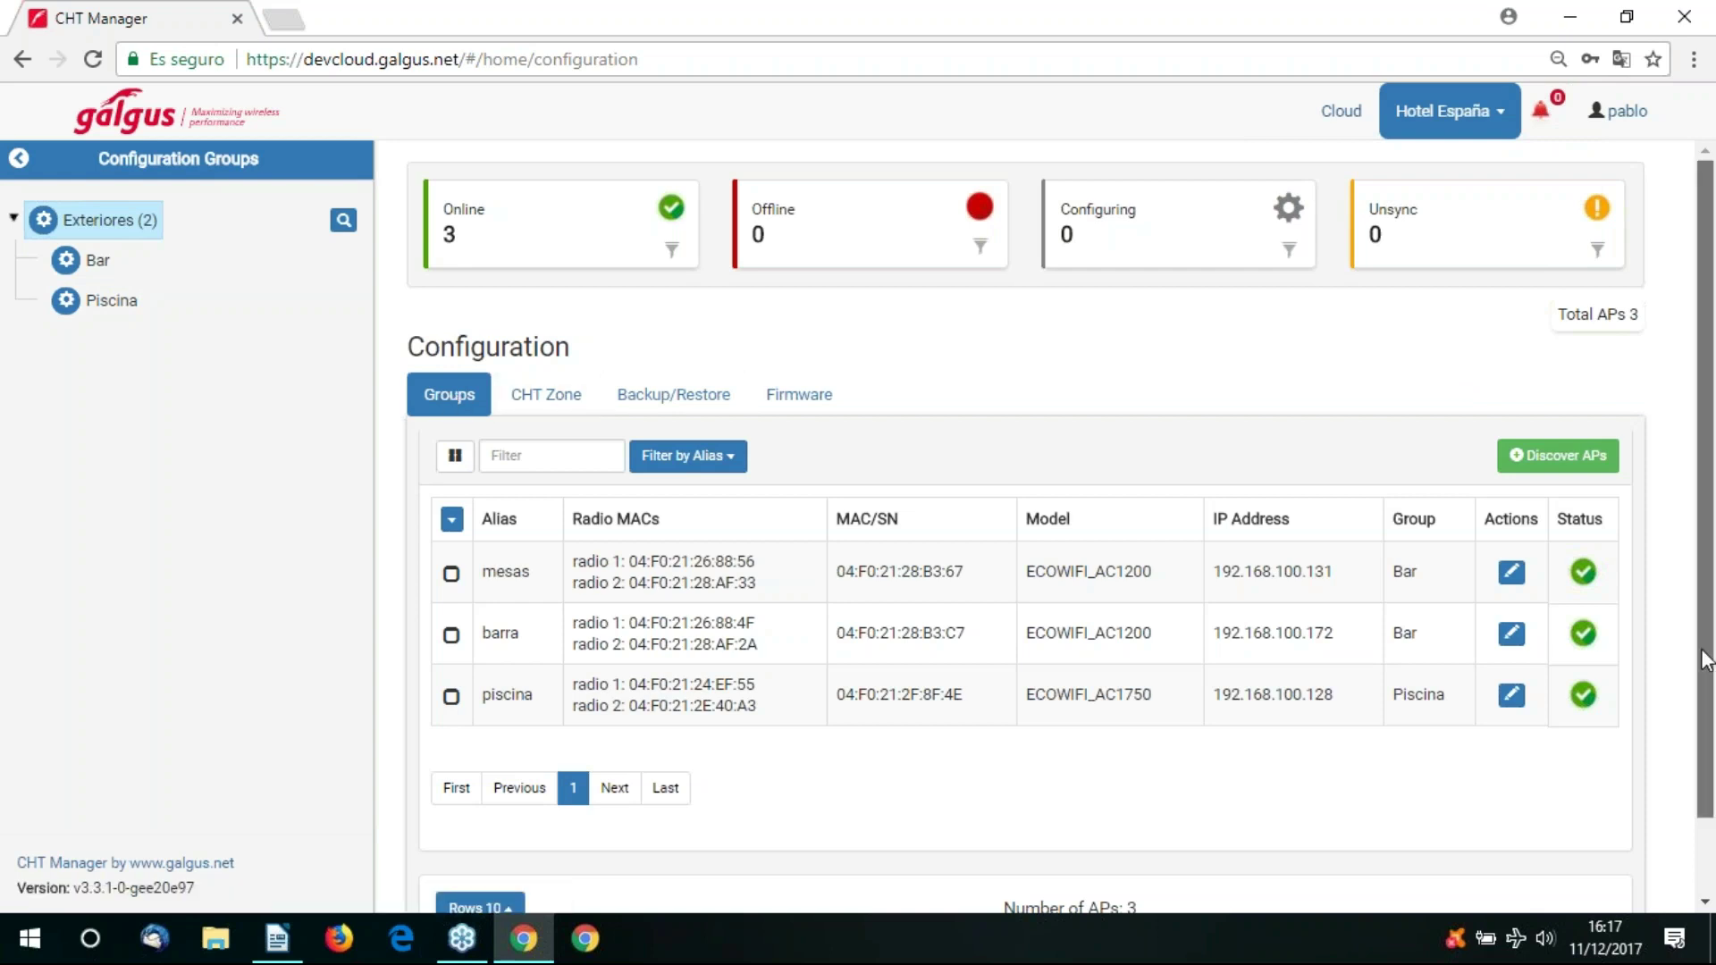
scroll(393, 411, "down", 1)
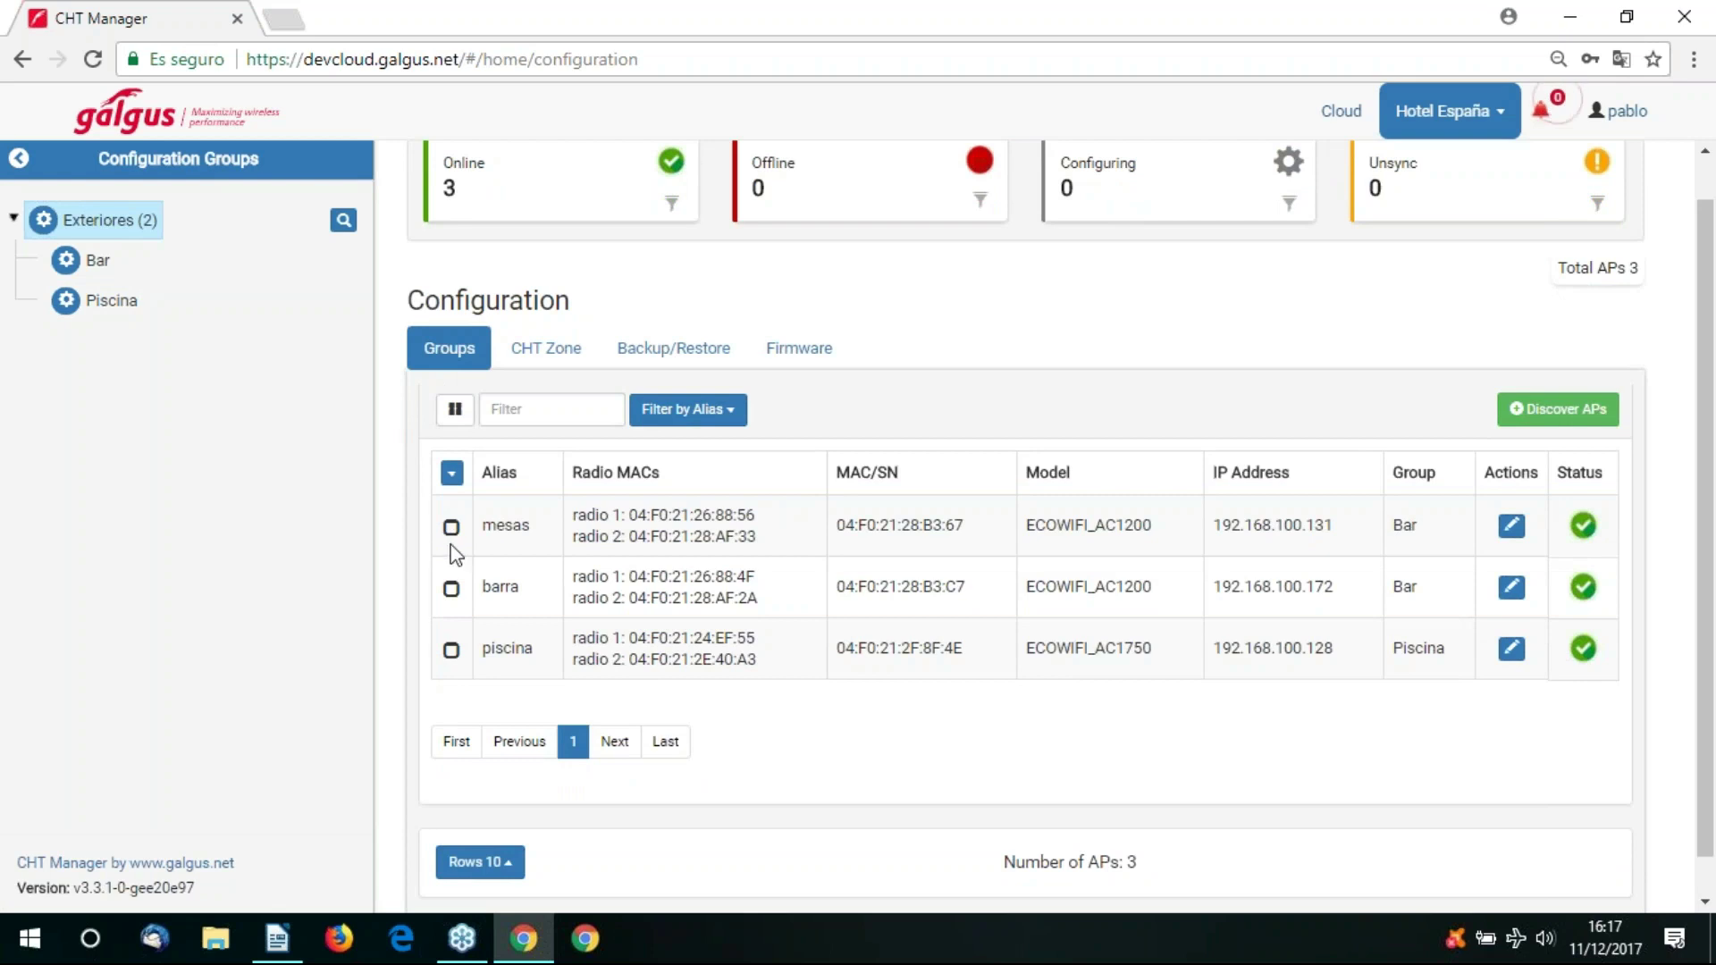
left_click(453, 530)
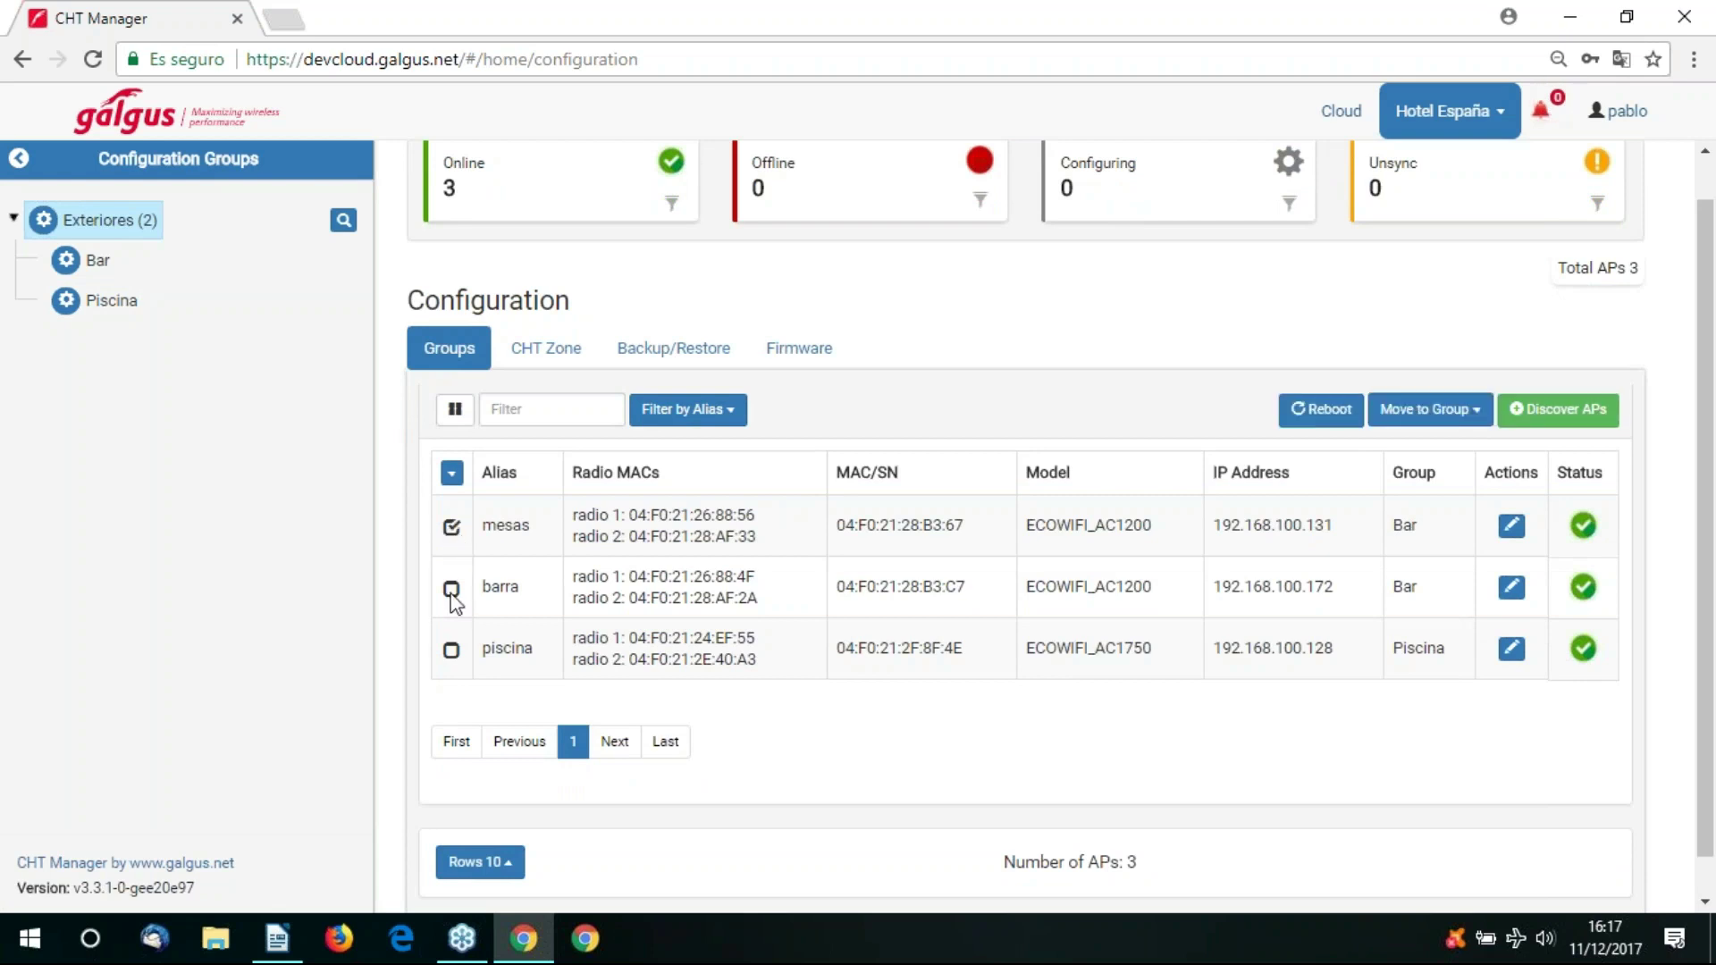
Untick mesas and show the CHT Zone view listing zones for mesas, barra and piscina.
left_click(452, 530)
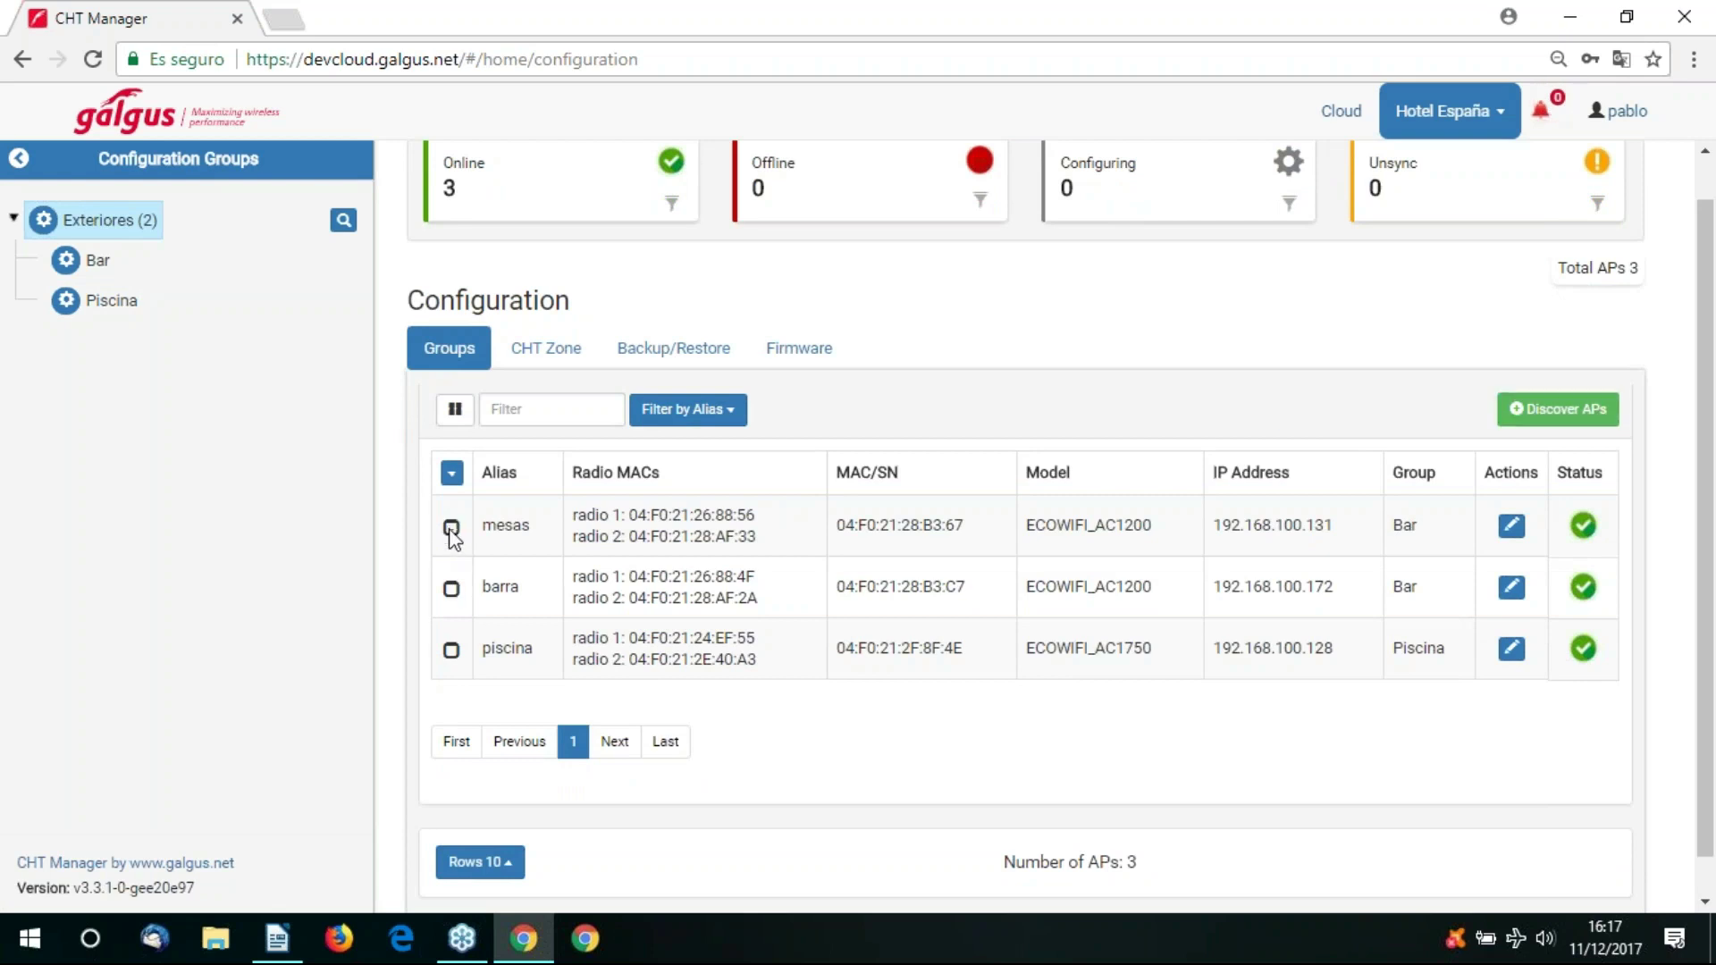
left_click(546, 349)
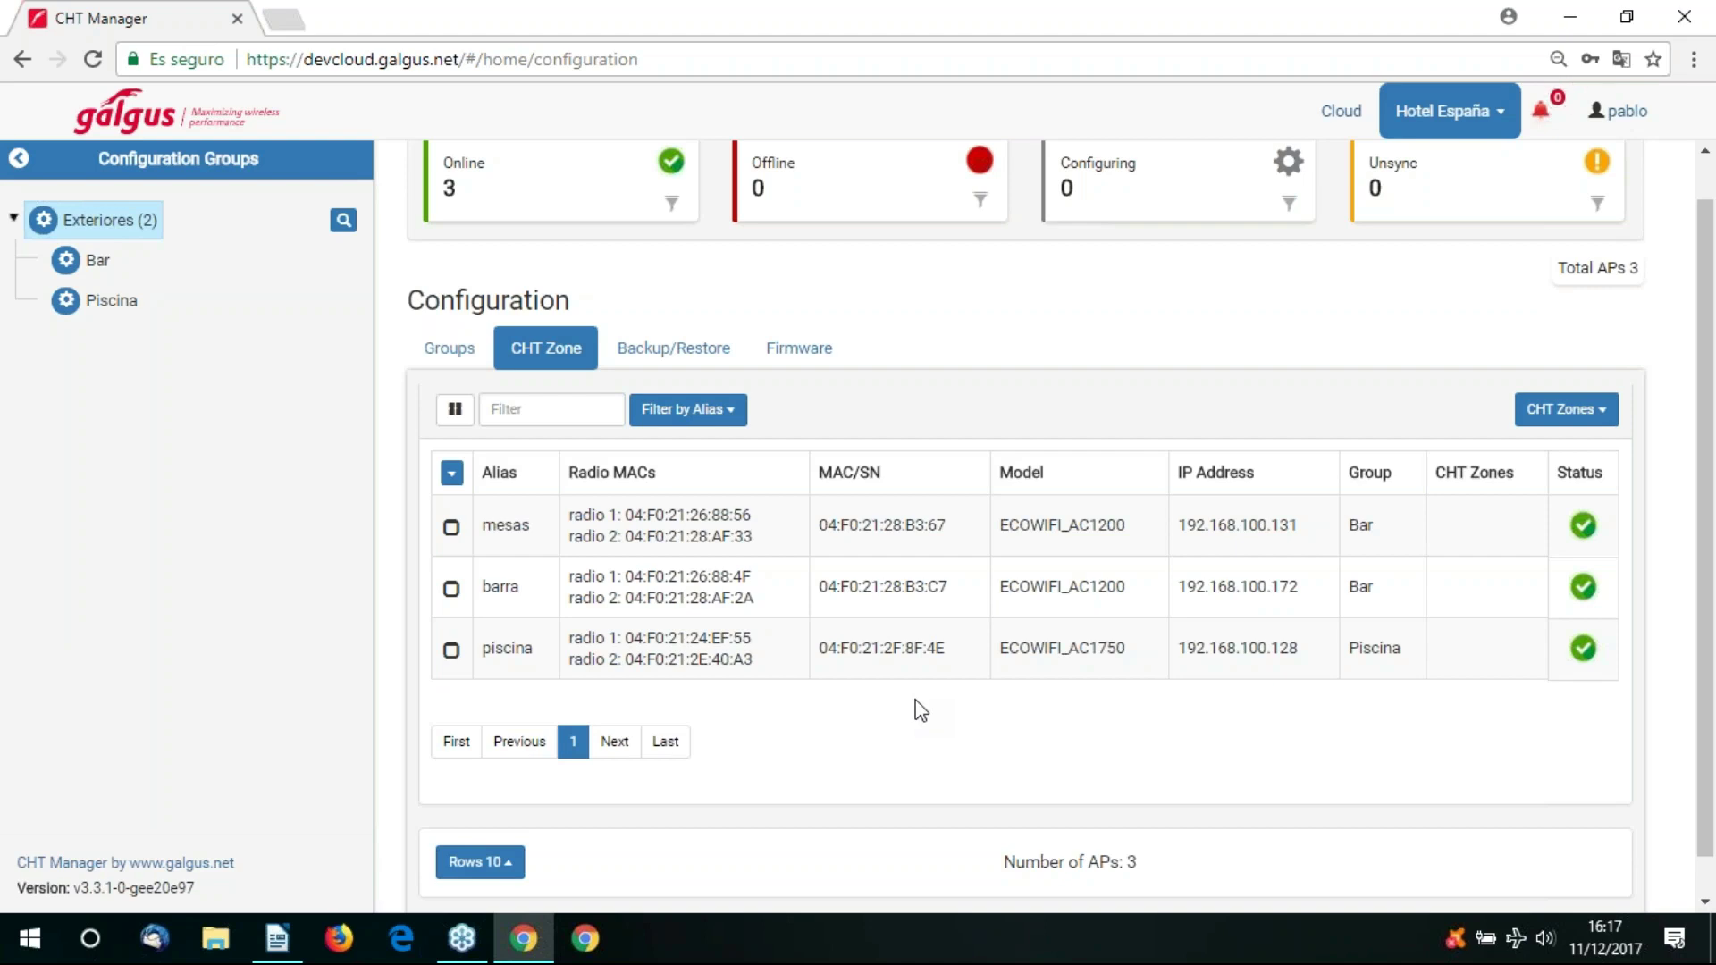
Assign mesas, barra and piscina to the CHT_exterior zone and apply it.
left_click(1602, 420)
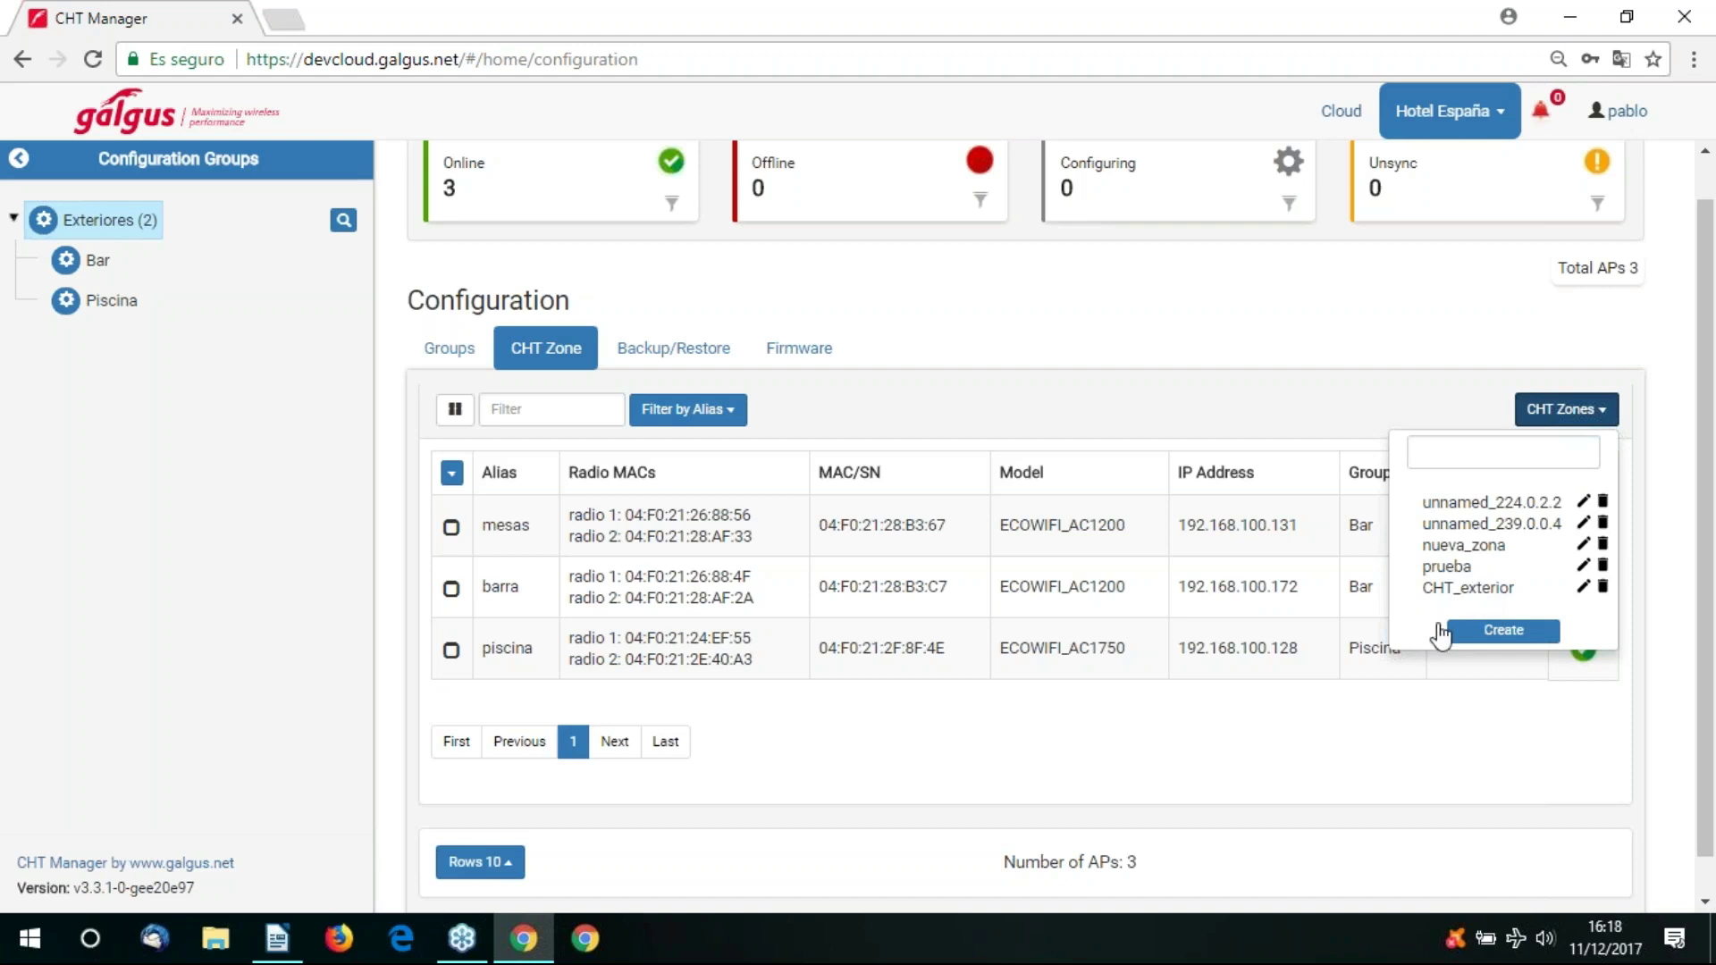
left_click(192, 452)
left_click(452, 527)
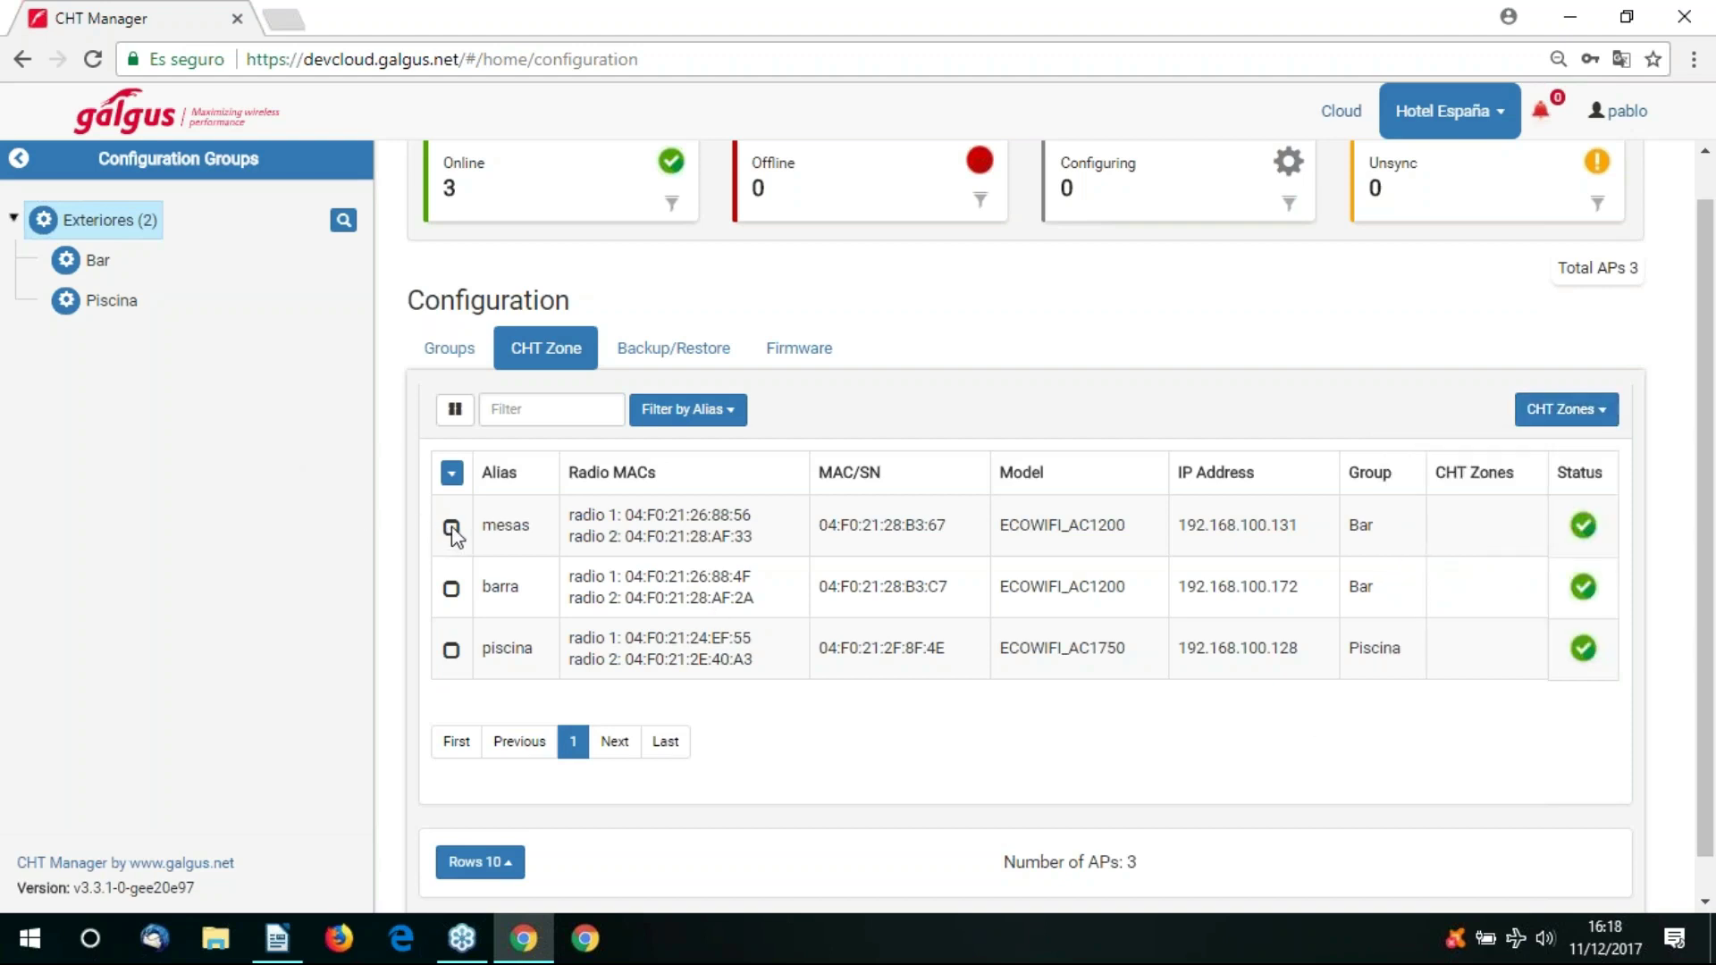
left_click(452, 648)
left_click(451, 588)
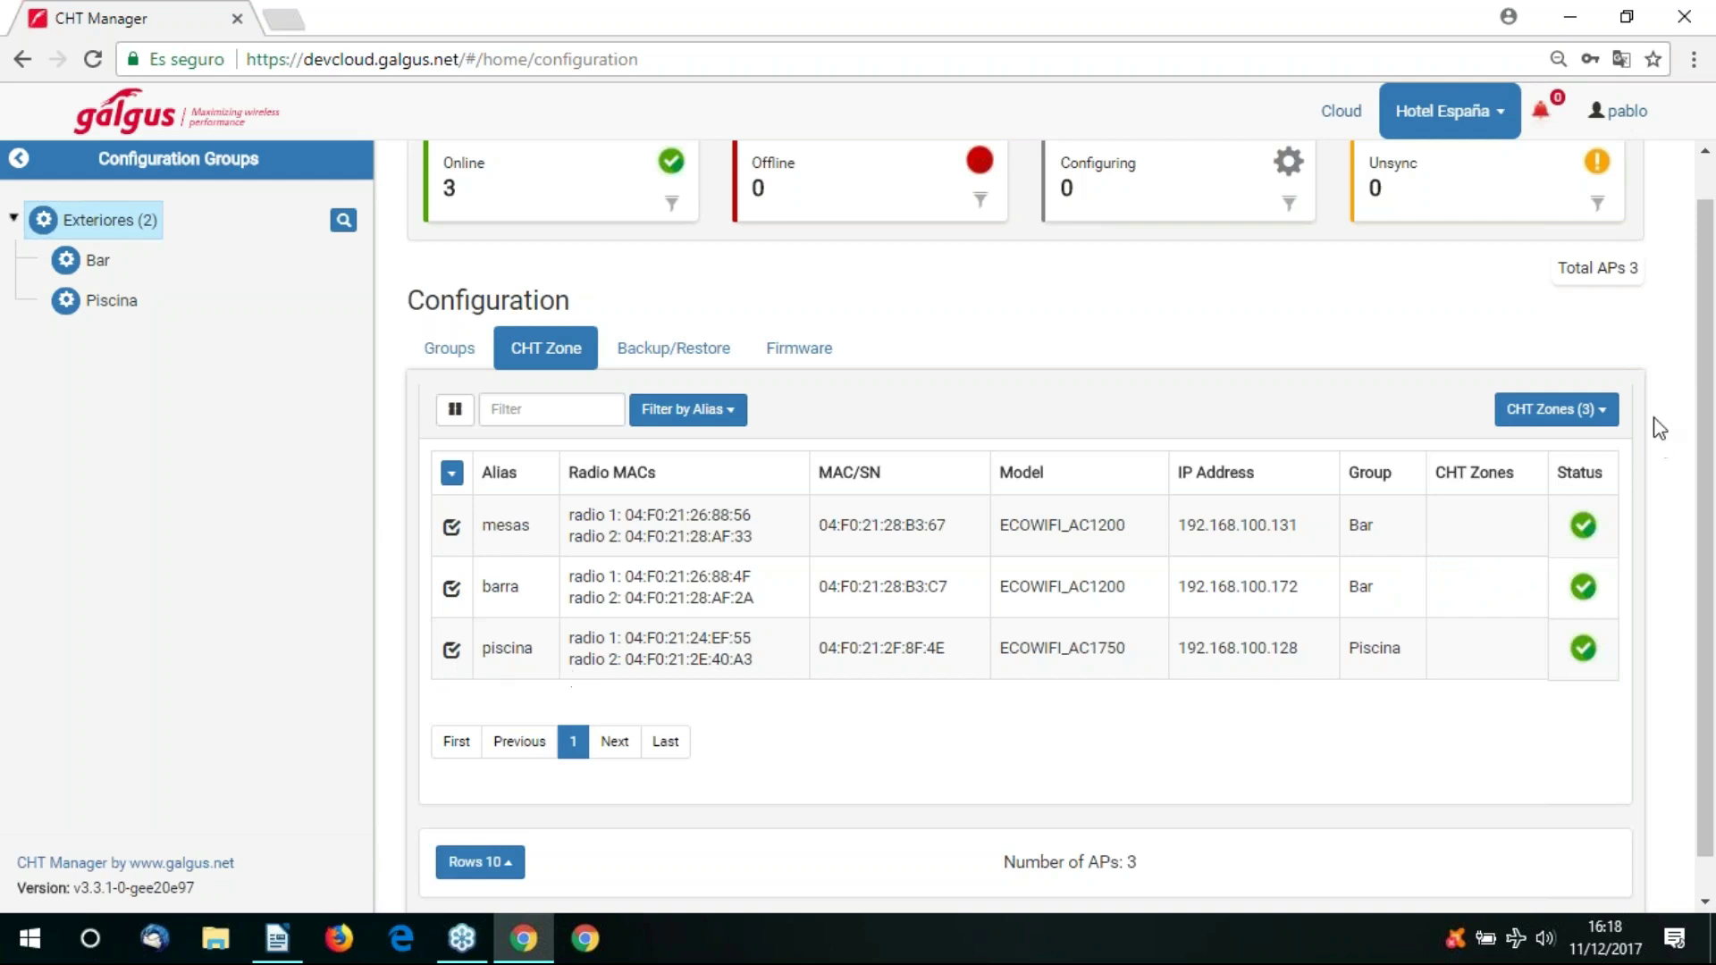
left_click(1605, 416)
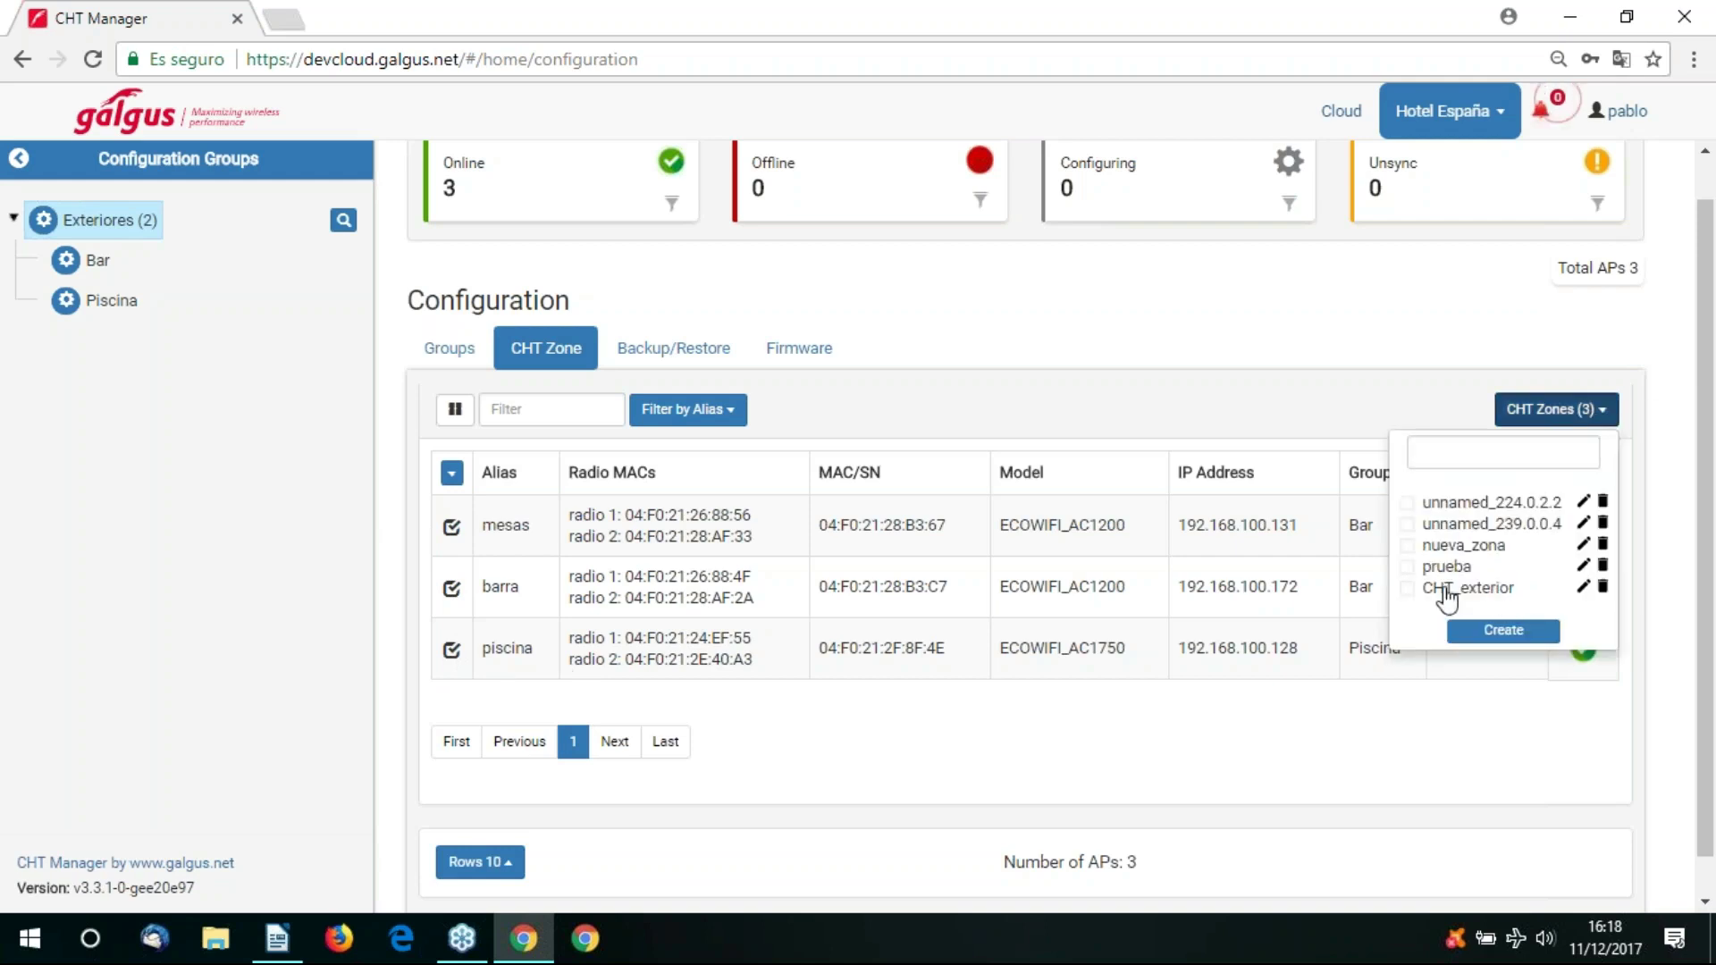
left_click(1408, 590)
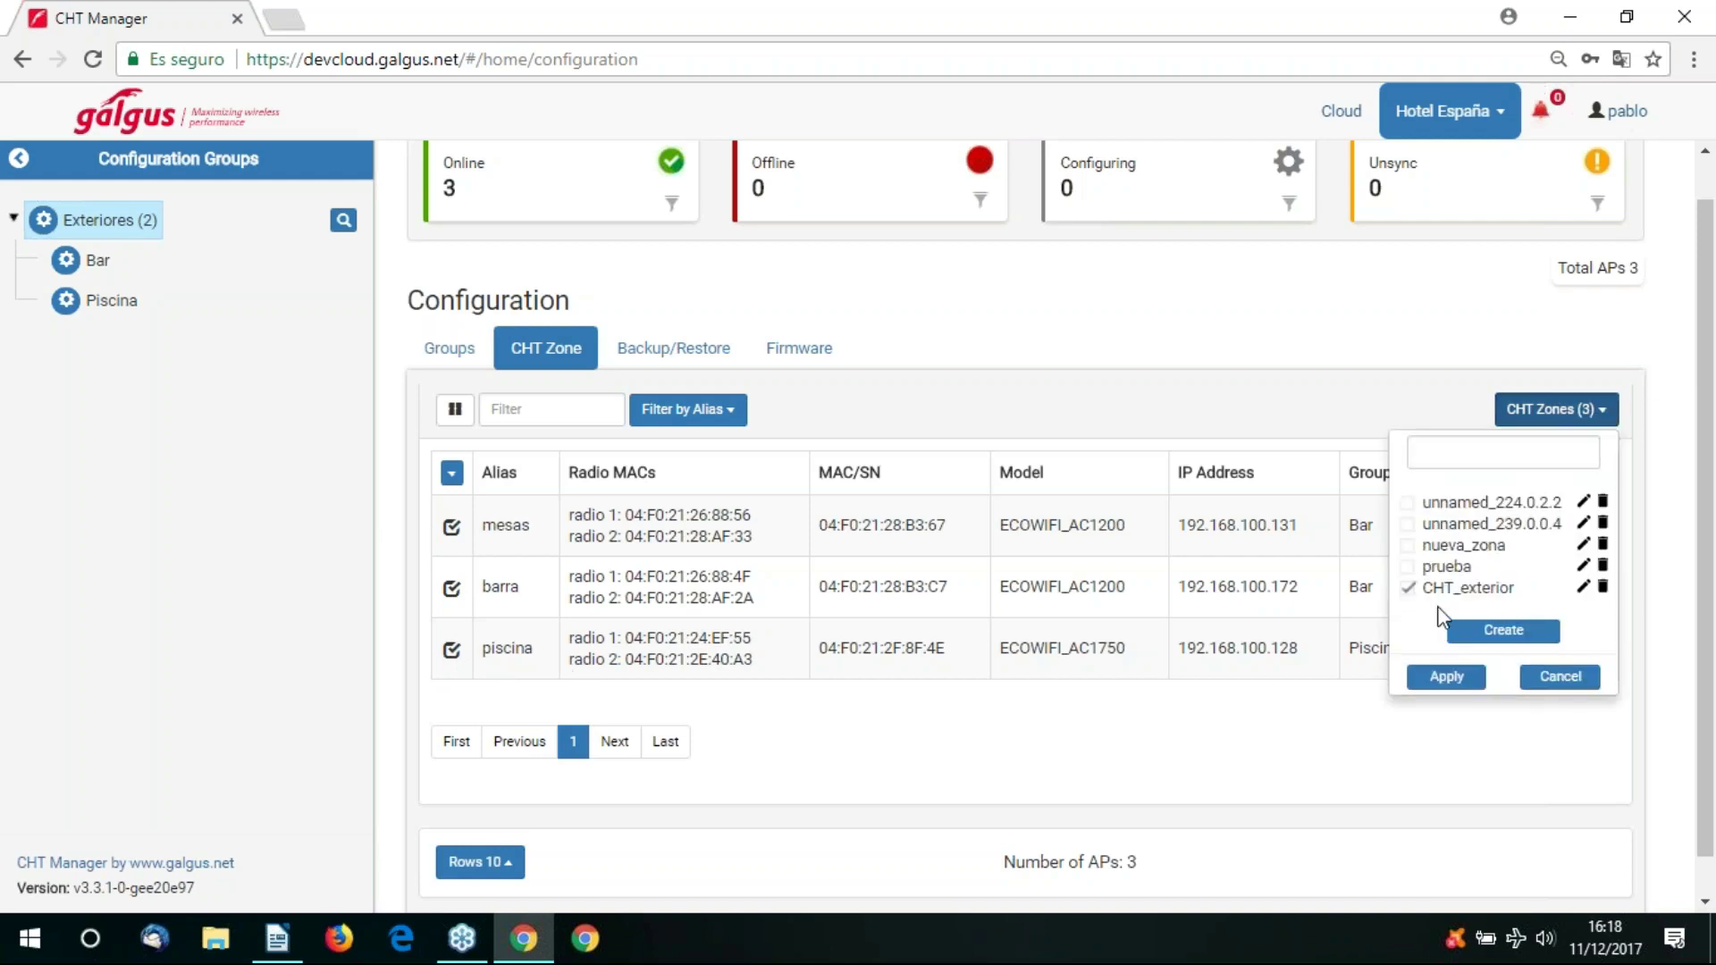
left_click(1446, 677)
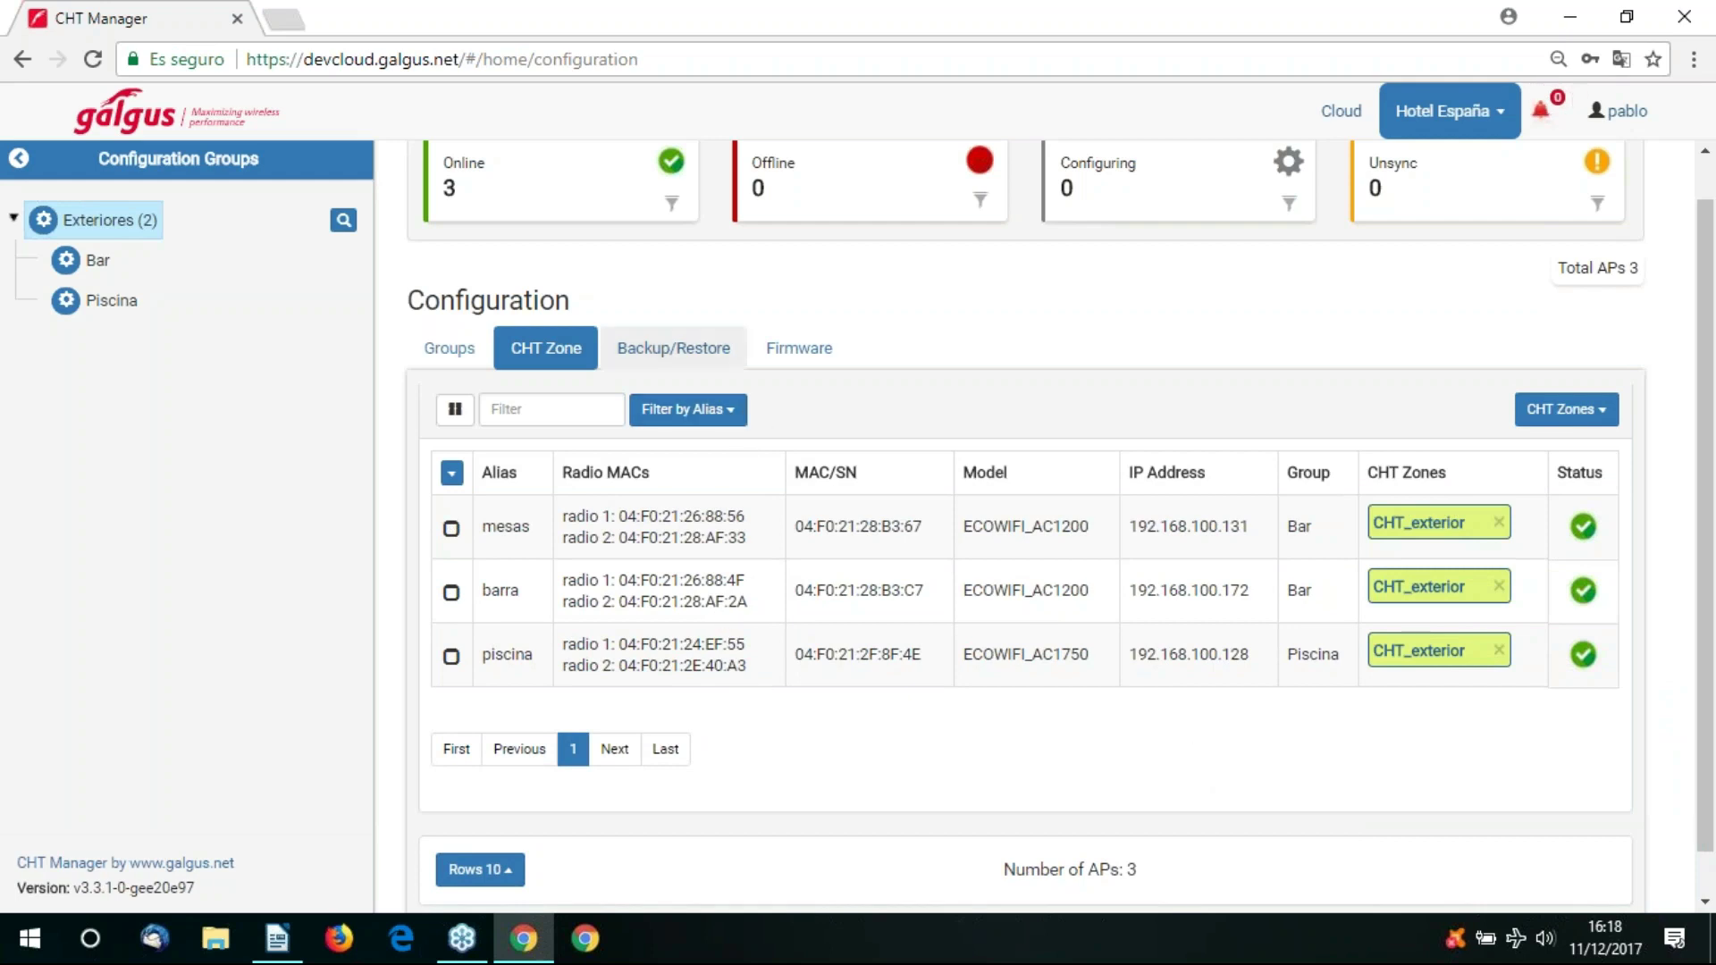
left_click_drag(1707, 693, 1705, 738)
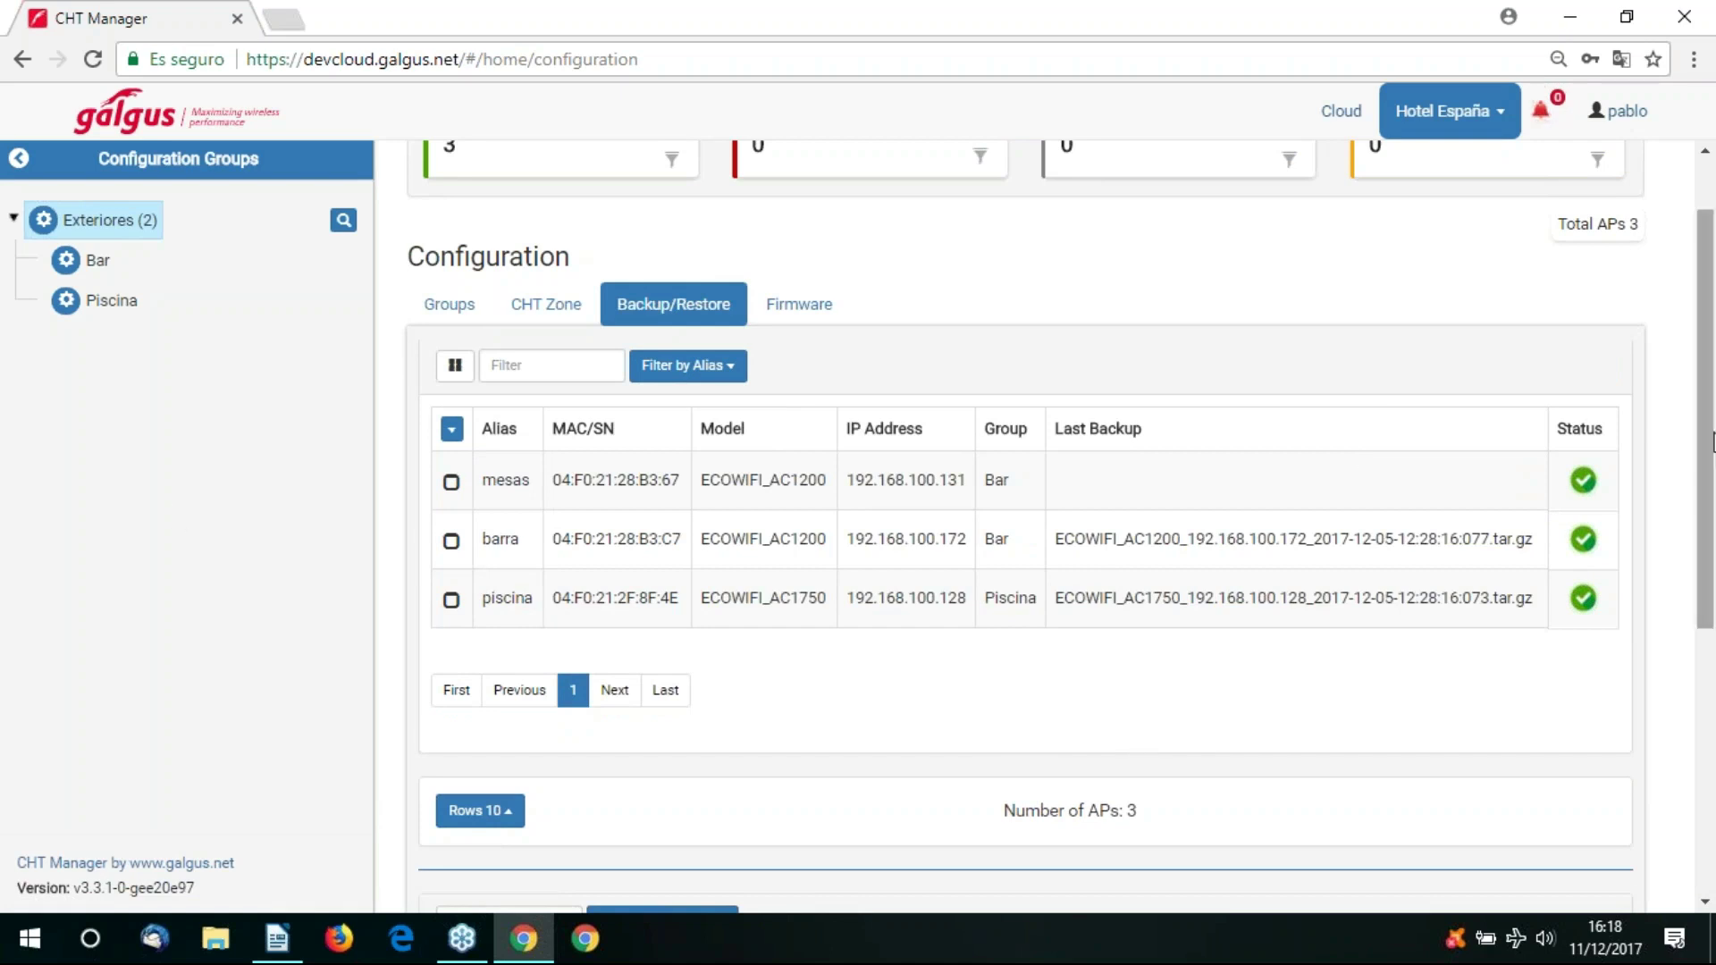
scroll(1713, 487, "down", 5)
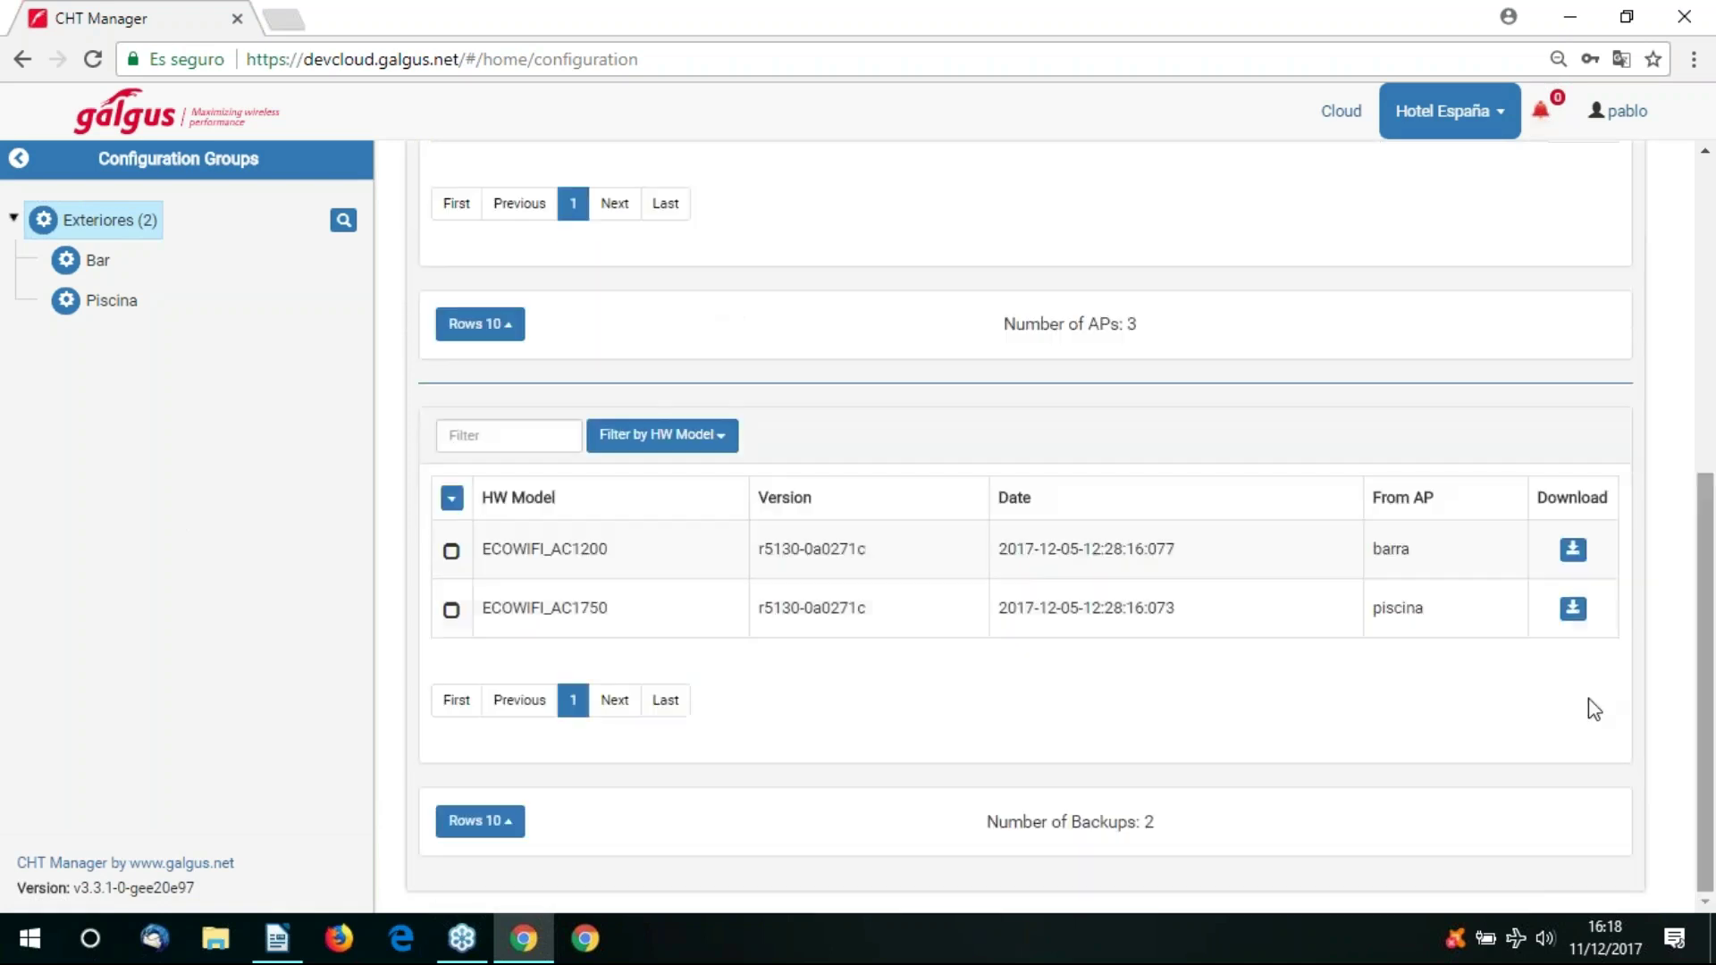
scroll(1705, 680, "up", 5)
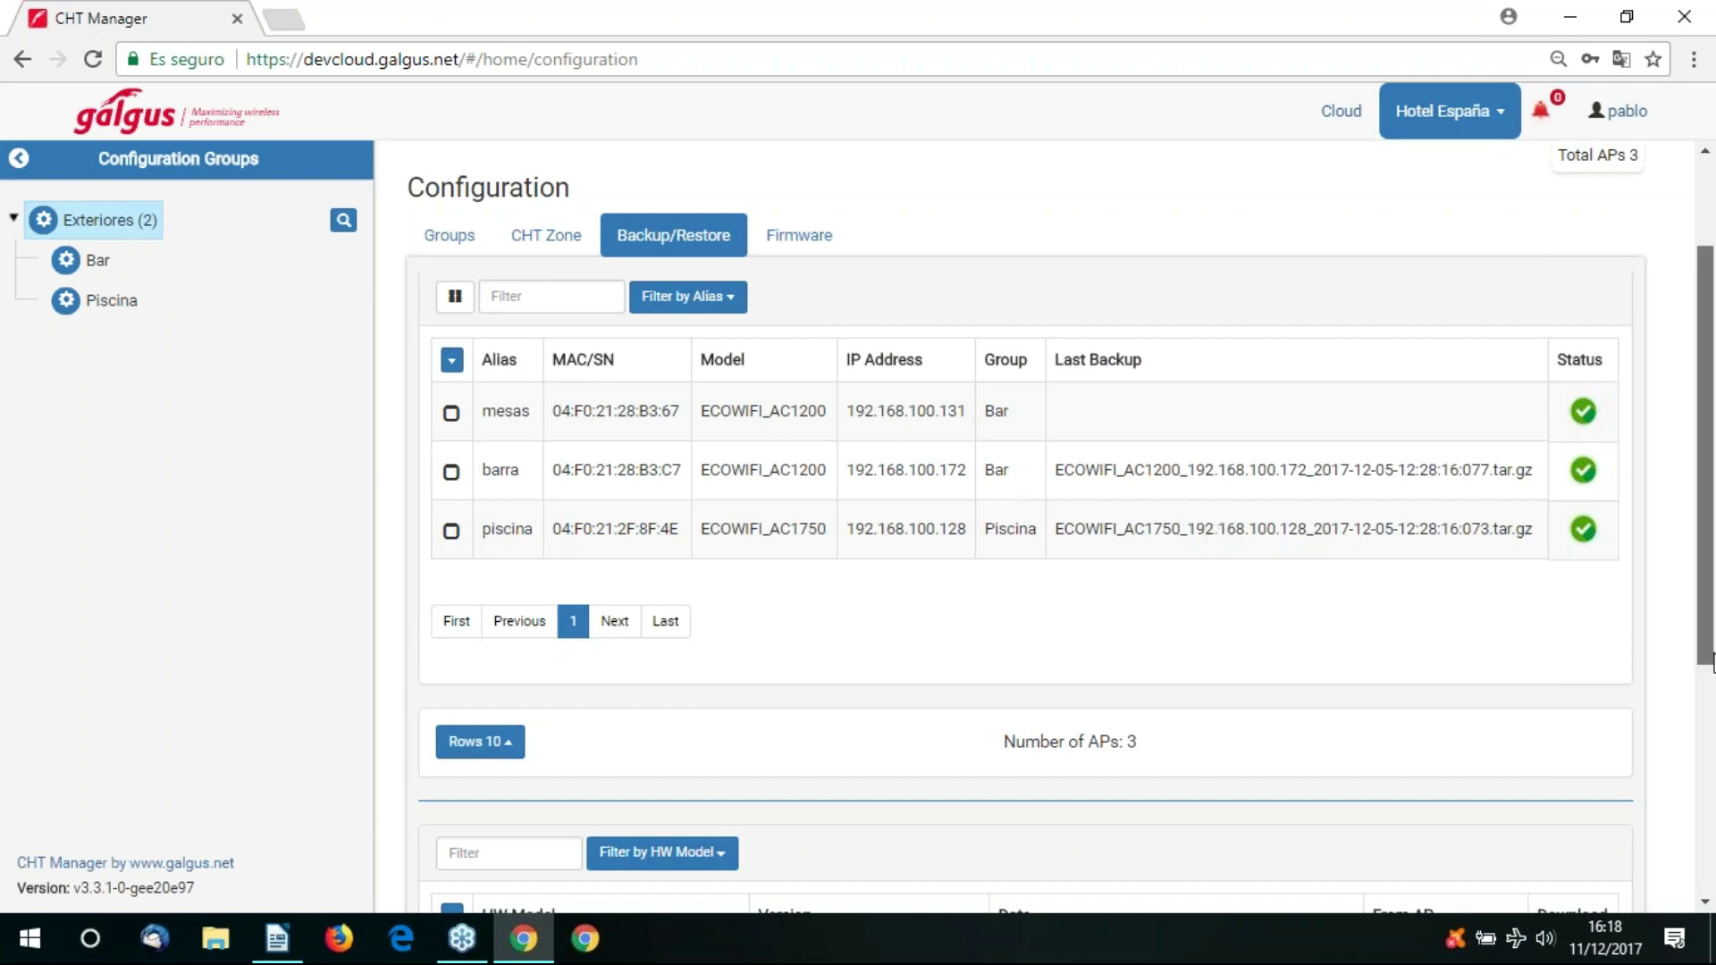
scroll(1712, 663, "down", 4)
left_click_drag(1713, 716, 1713, 692)
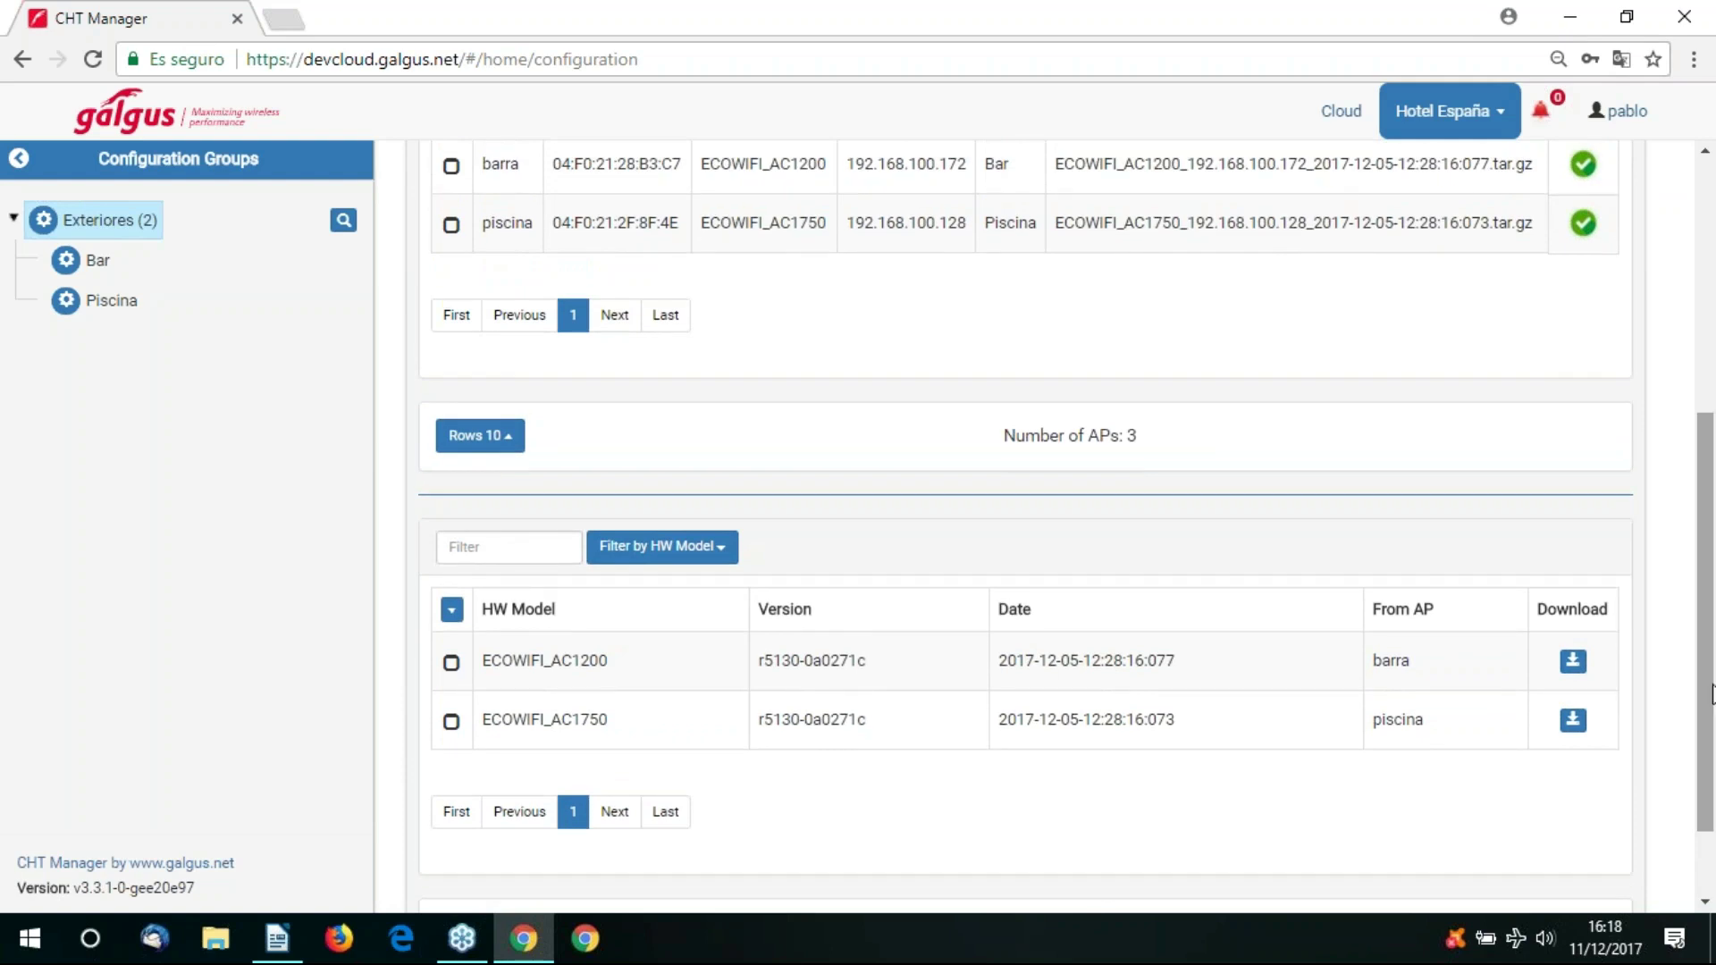
scroll(1341, 492, "up", 3)
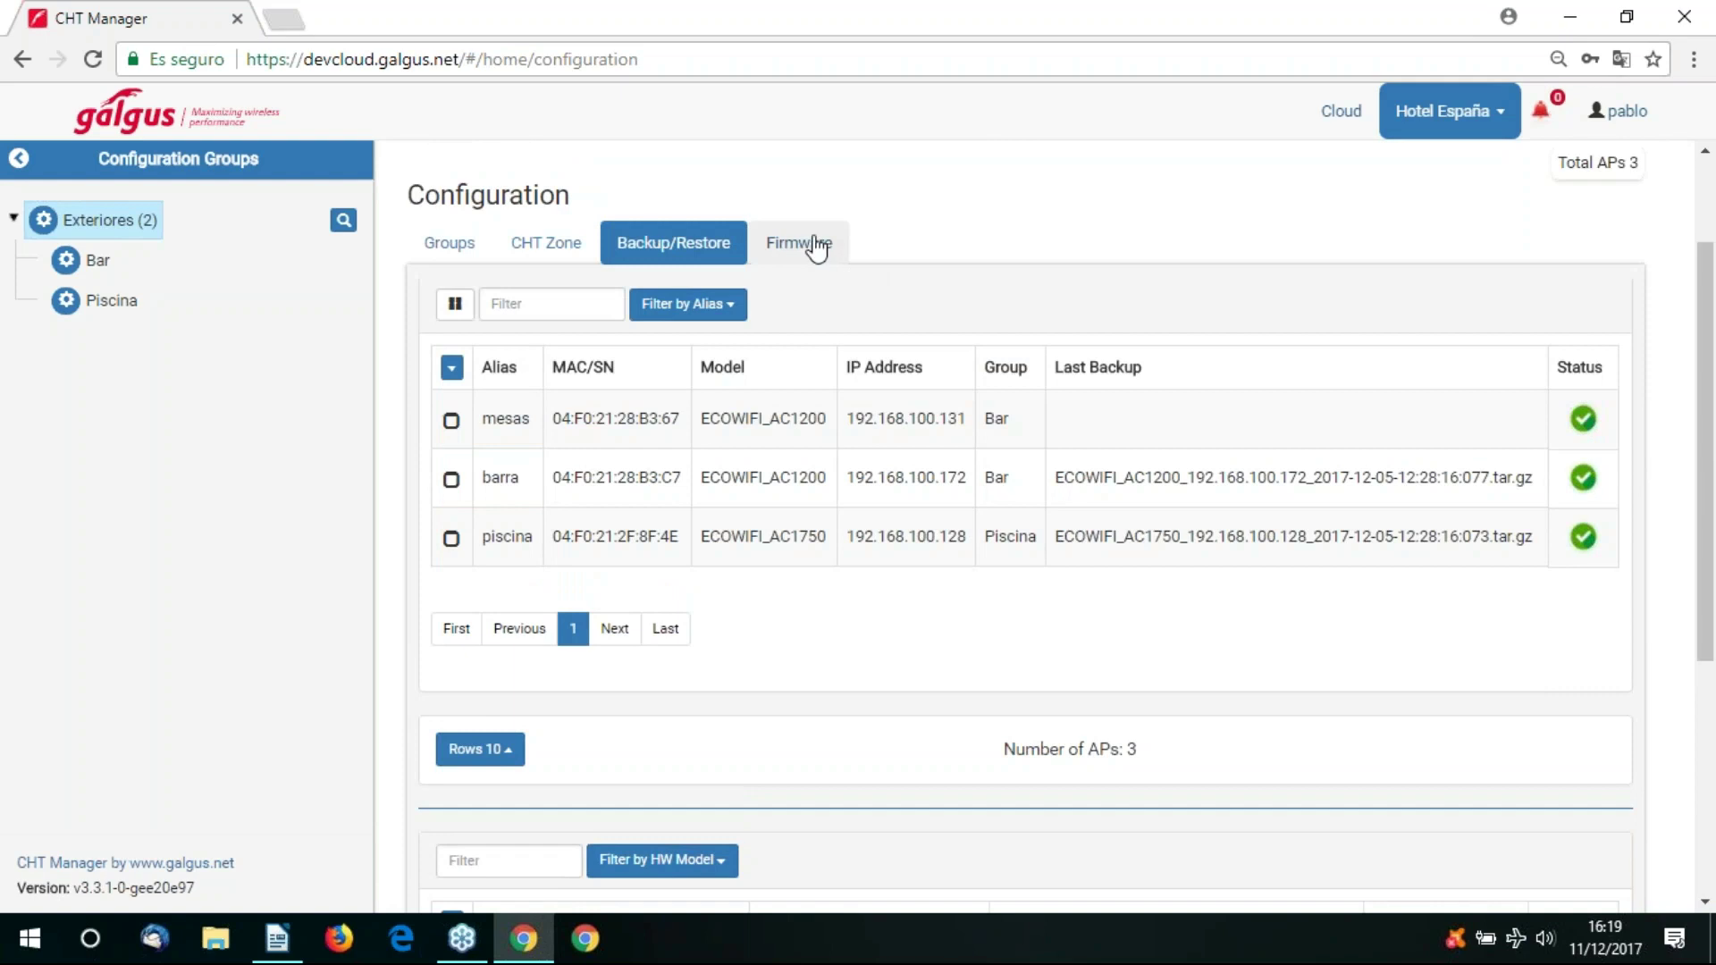
Open the access points' Firmware view and close the firmware upload window.
left_click(809, 244)
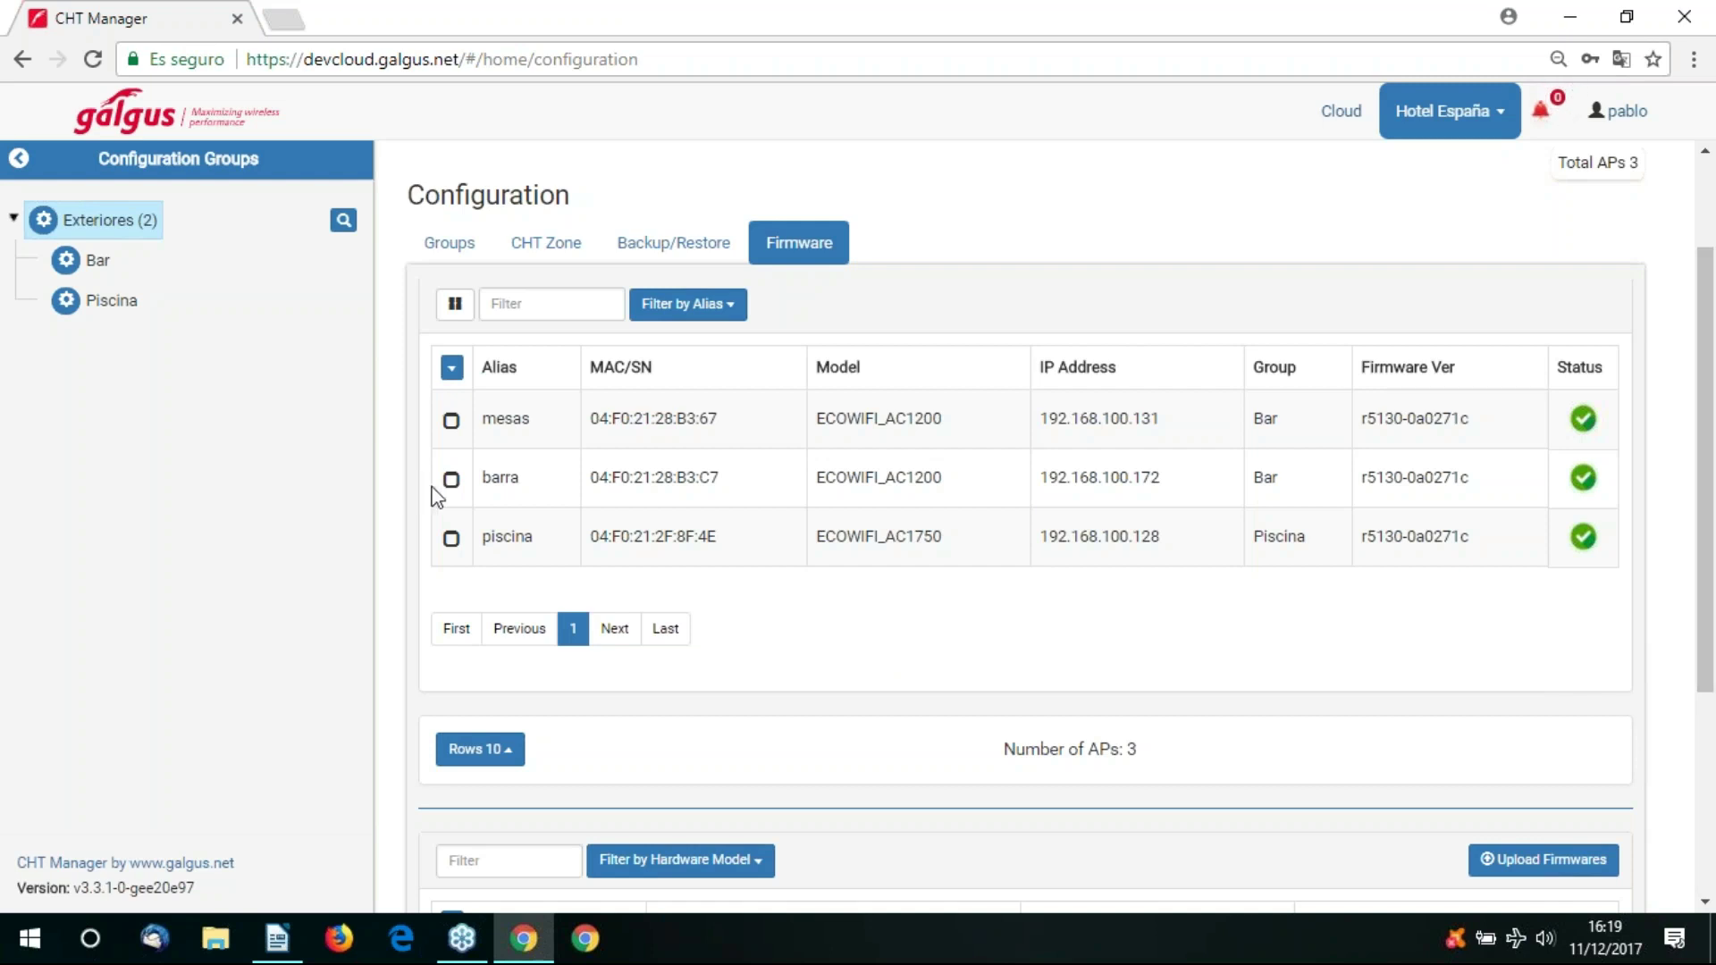
scroll(1519, 572, "down", 3)
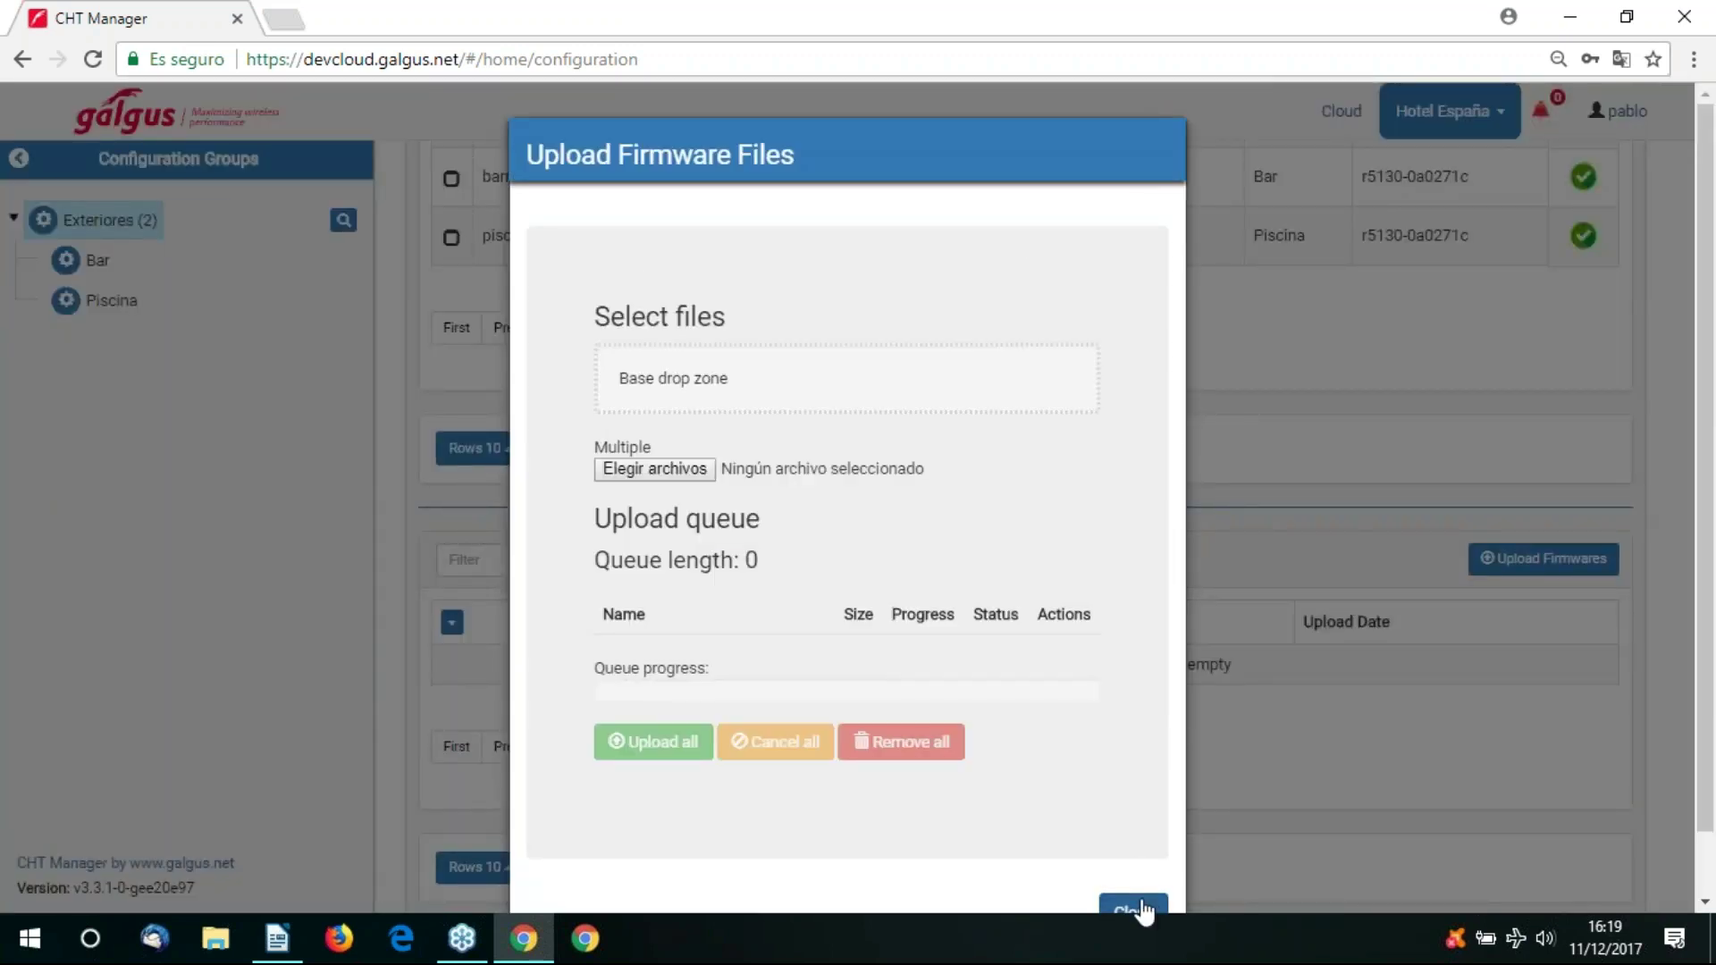
left_click(1144, 912)
scroll(1162, 413, "up", 3)
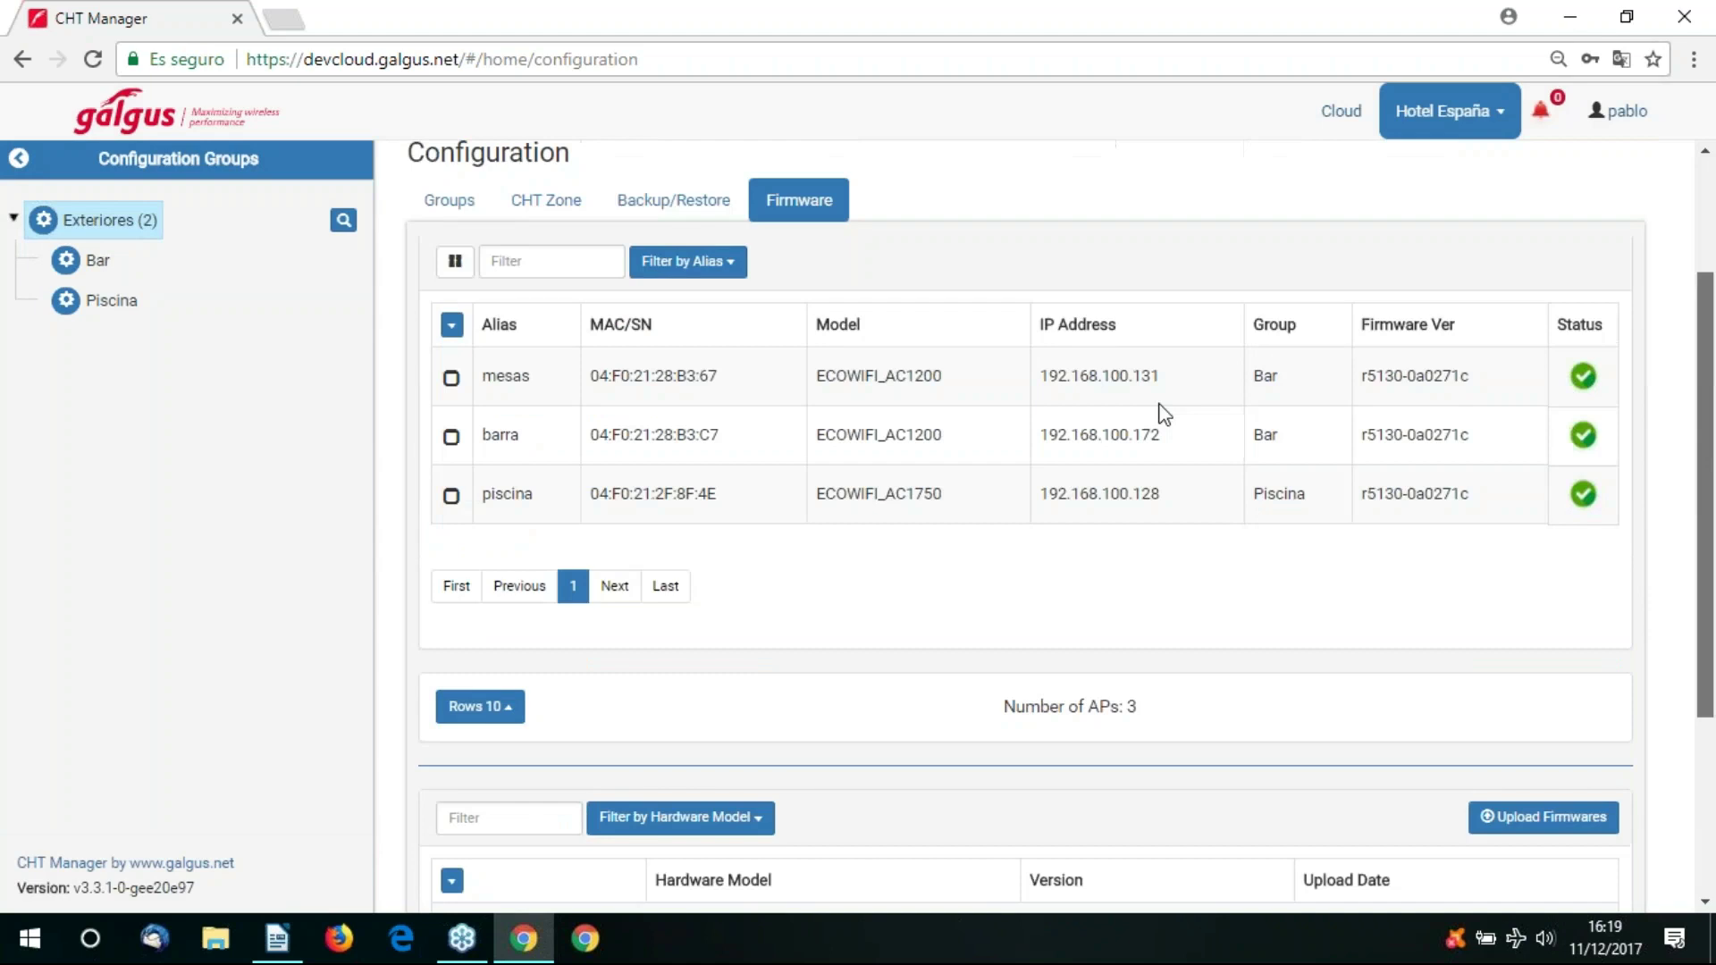
scroll(1368, 337, "up", 1)
Select mesas and barra, find no loadable firmware, and clear the selection.
left_click(448, 416)
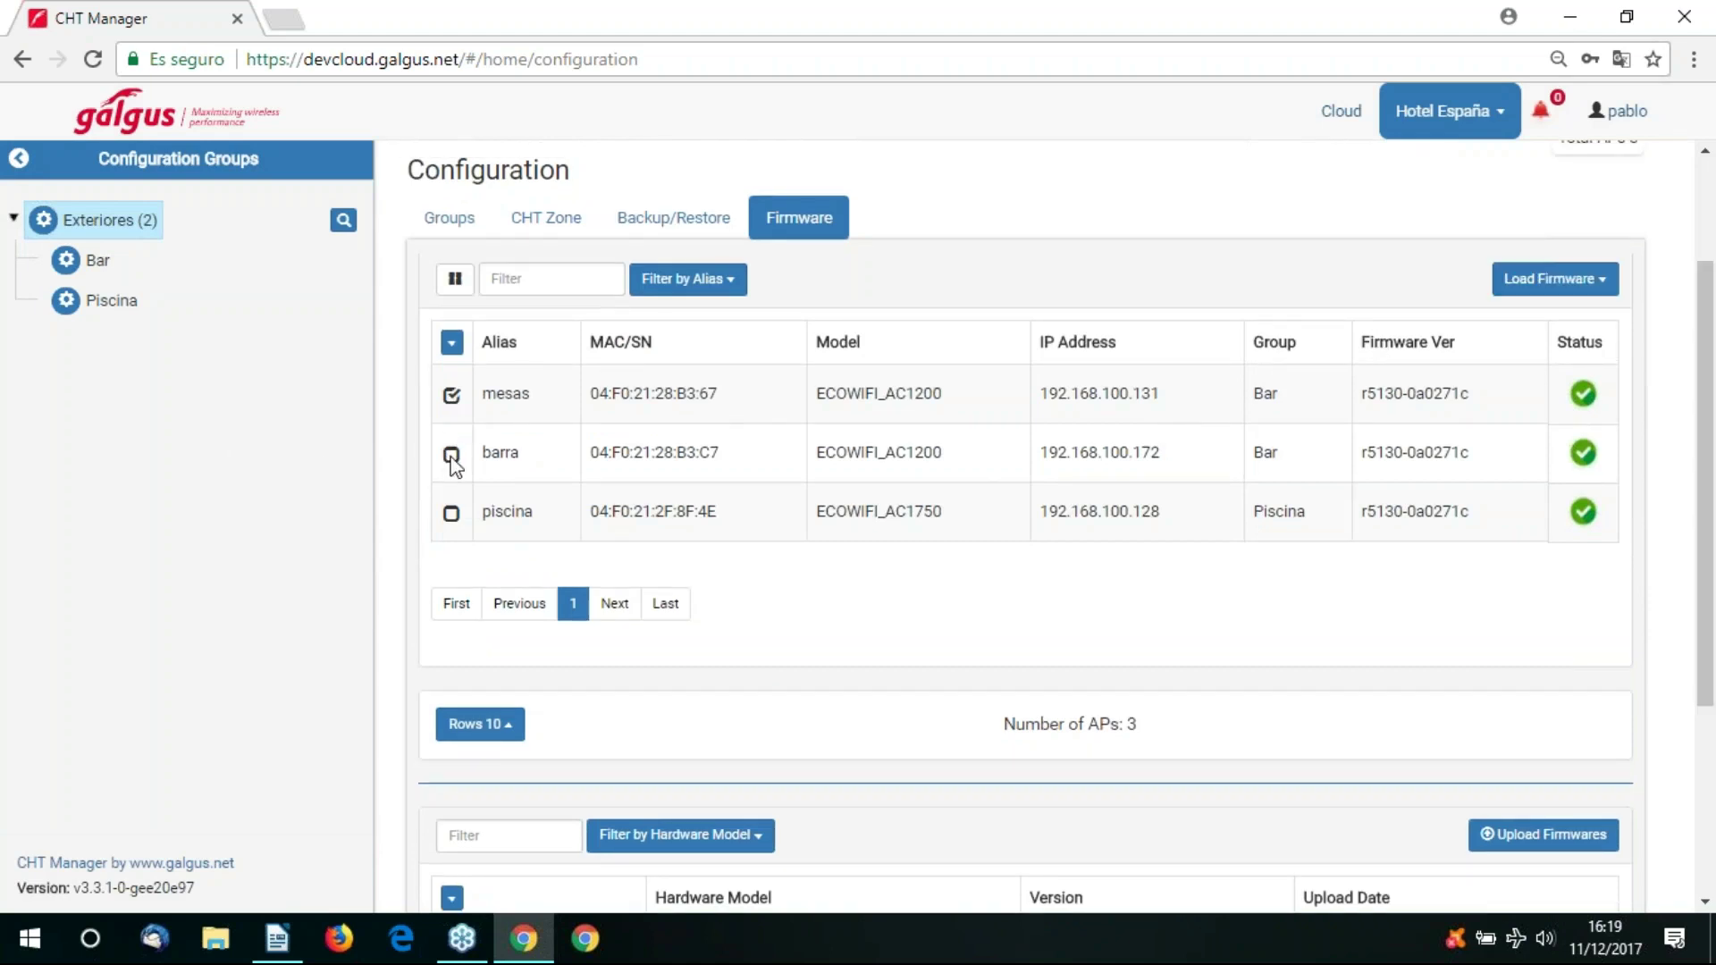
left_click(452, 456)
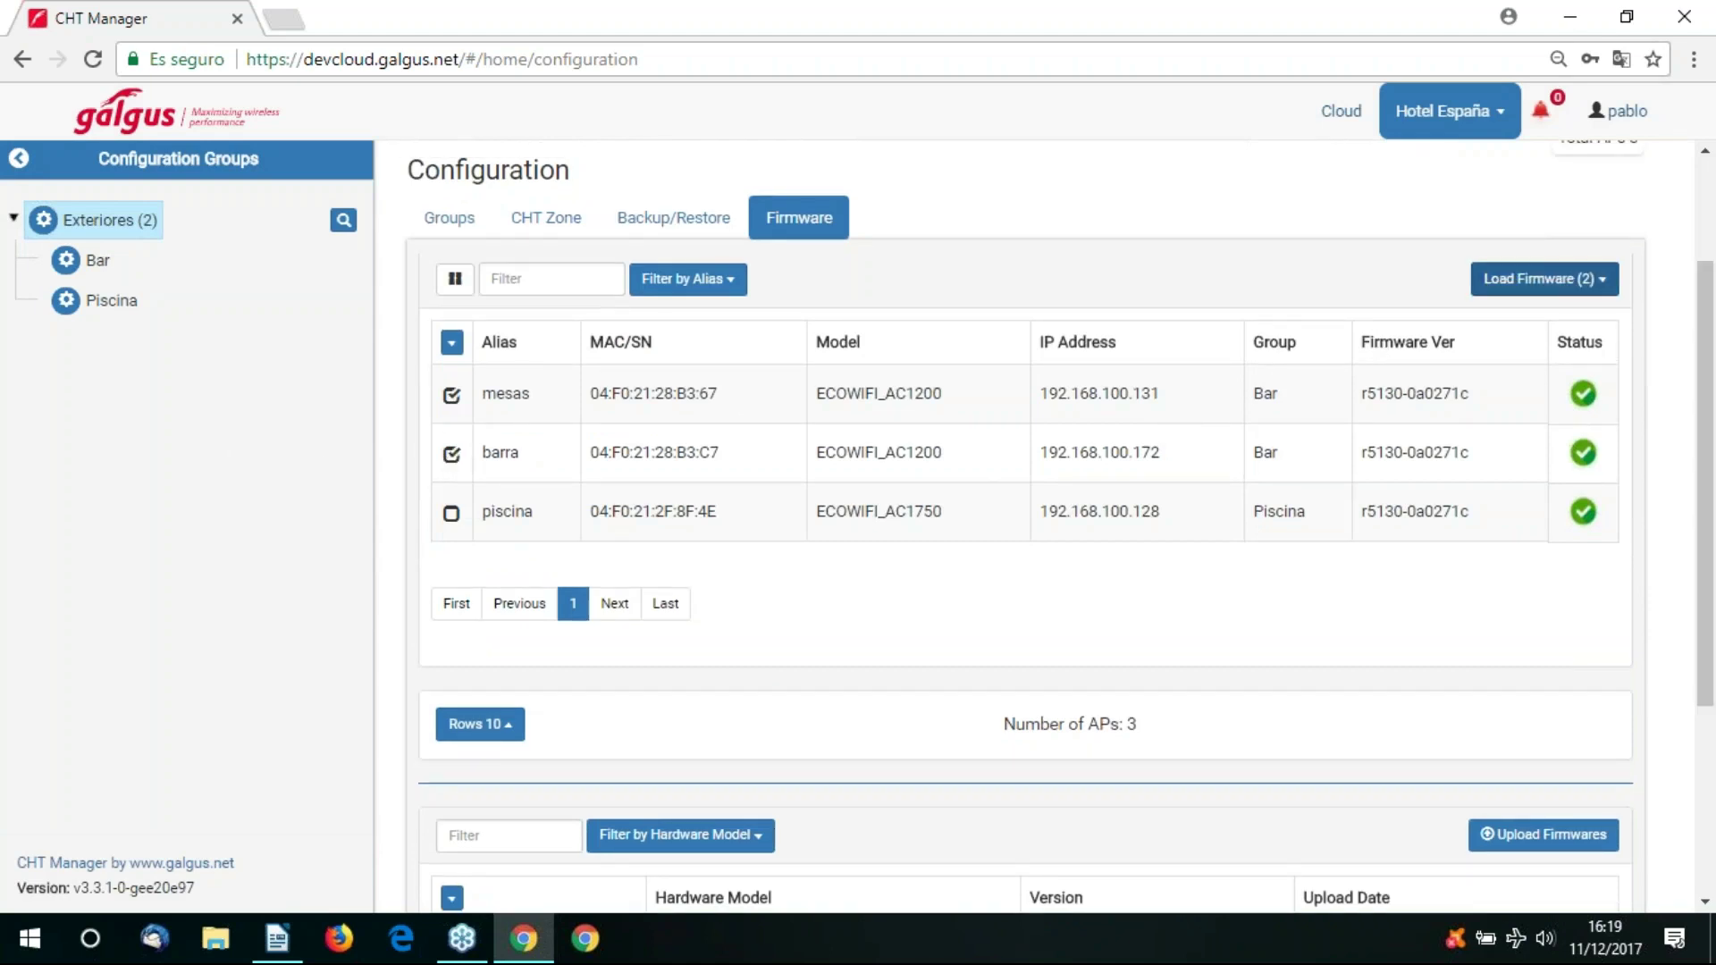
left_click(1595, 278)
left_click(452, 394)
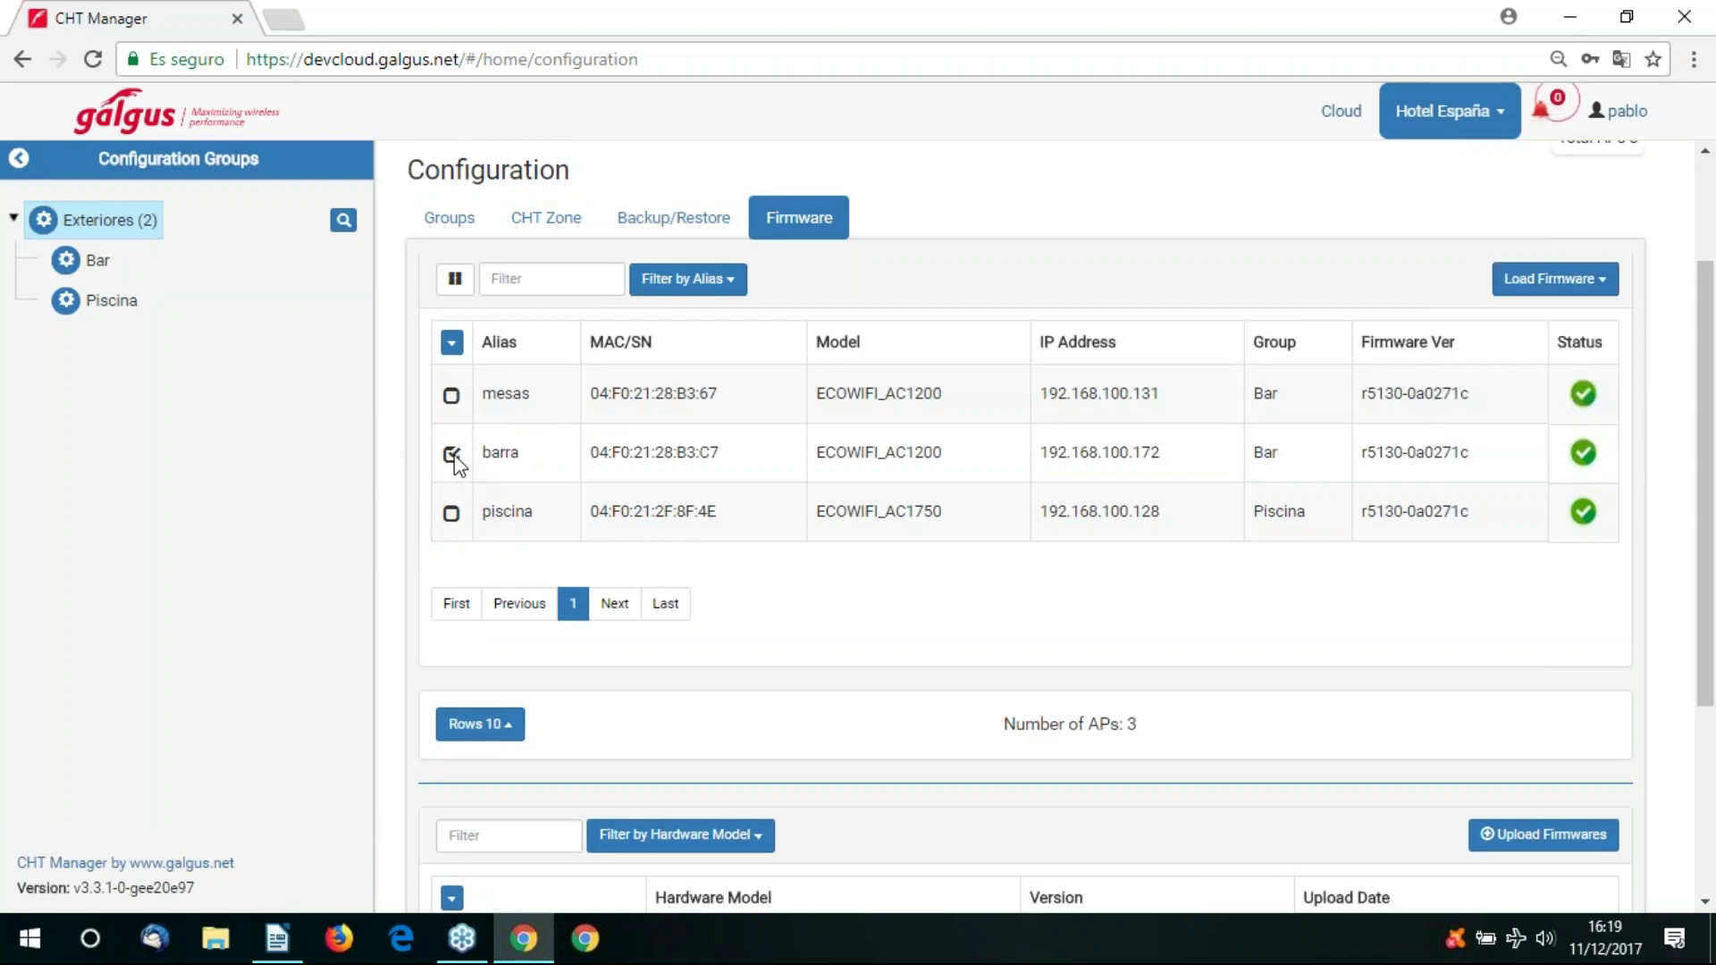
left_click_drag(1705, 402, 1706, 303)
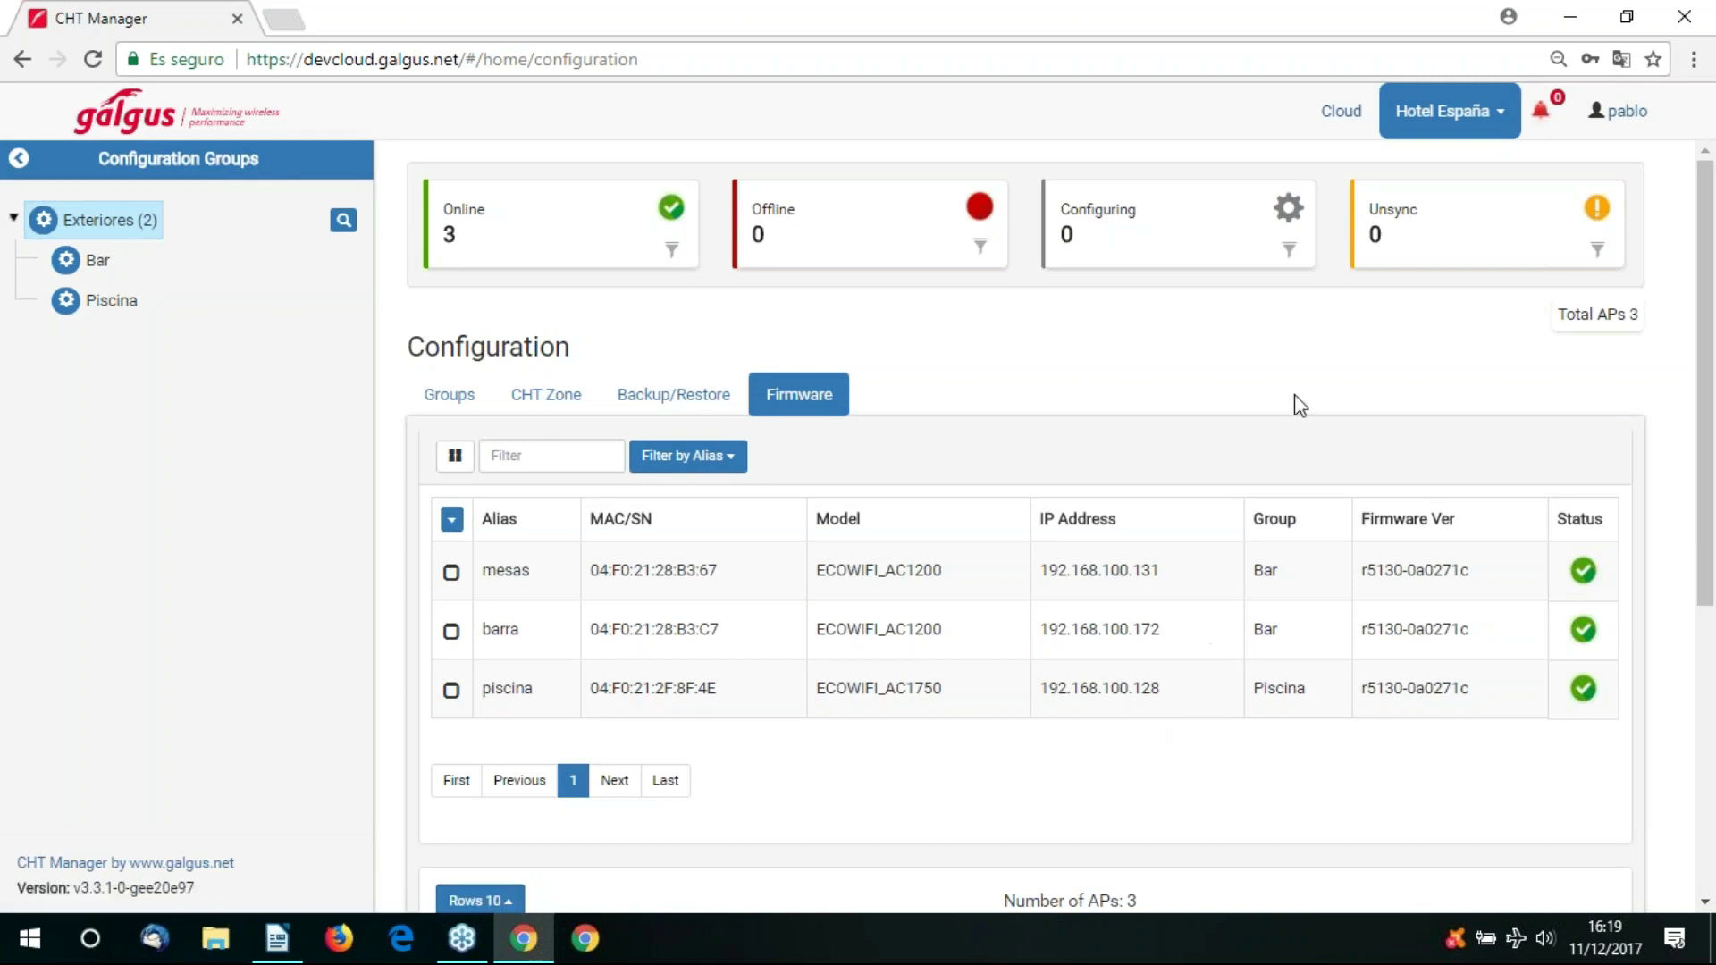
Go to Hotel España's Network page and tick the barra and mesas access points.
left_click(1476, 113)
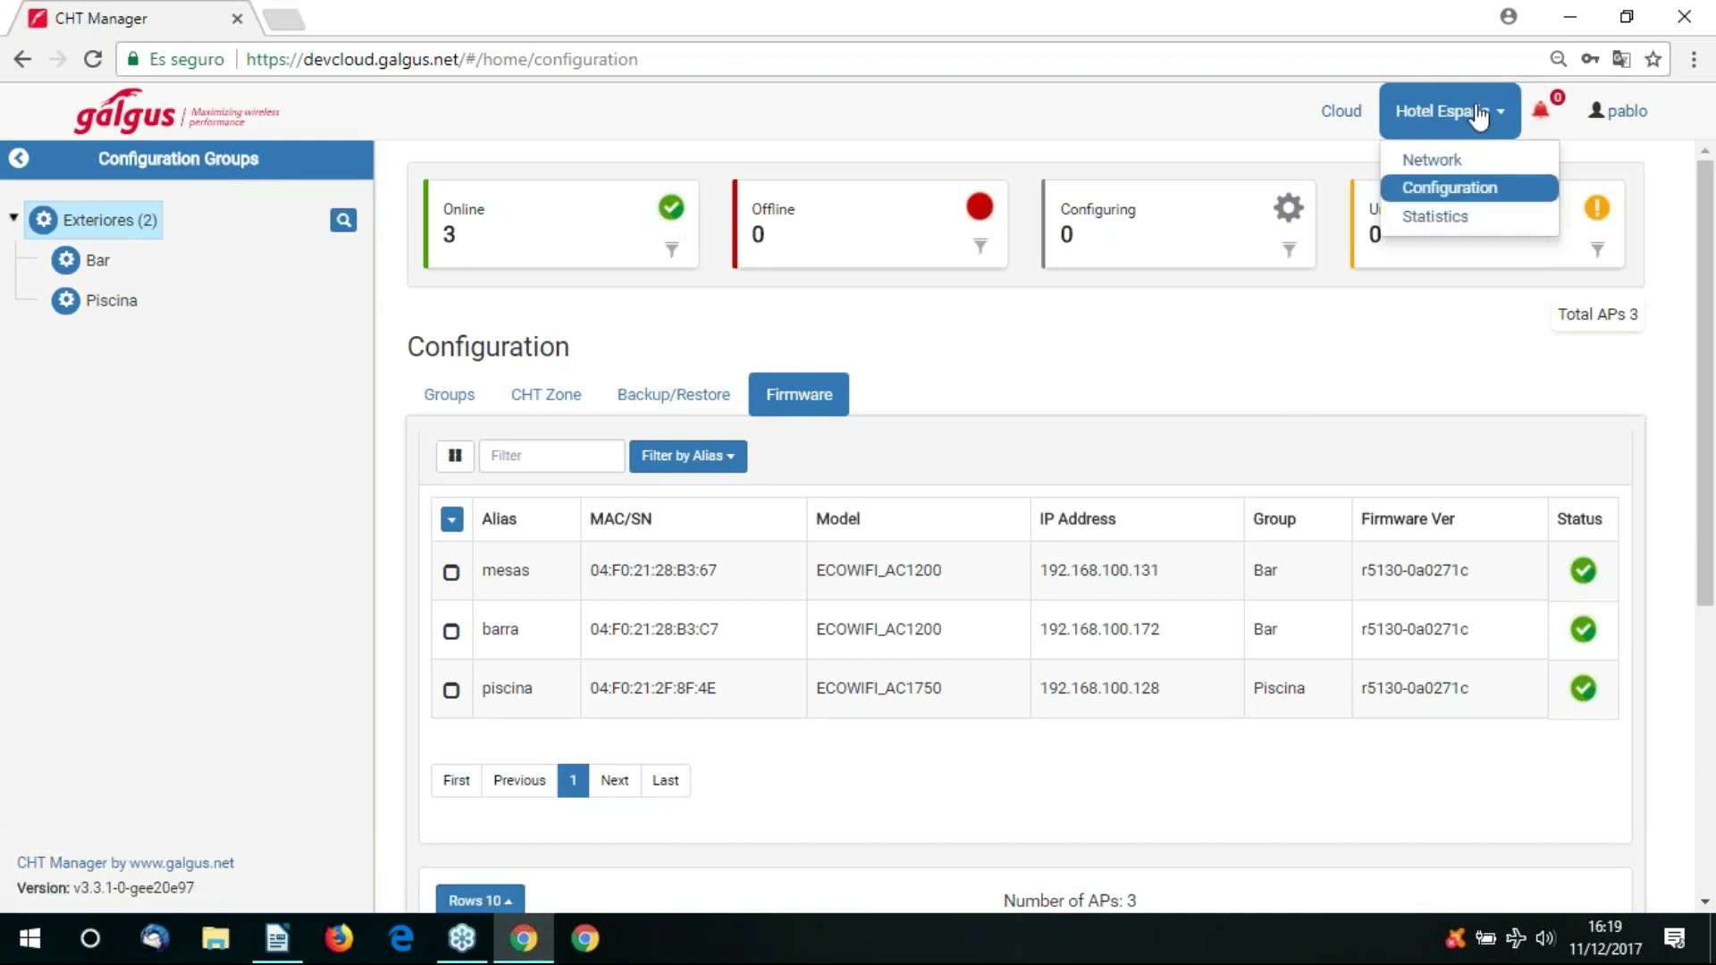
left_click(1448, 162)
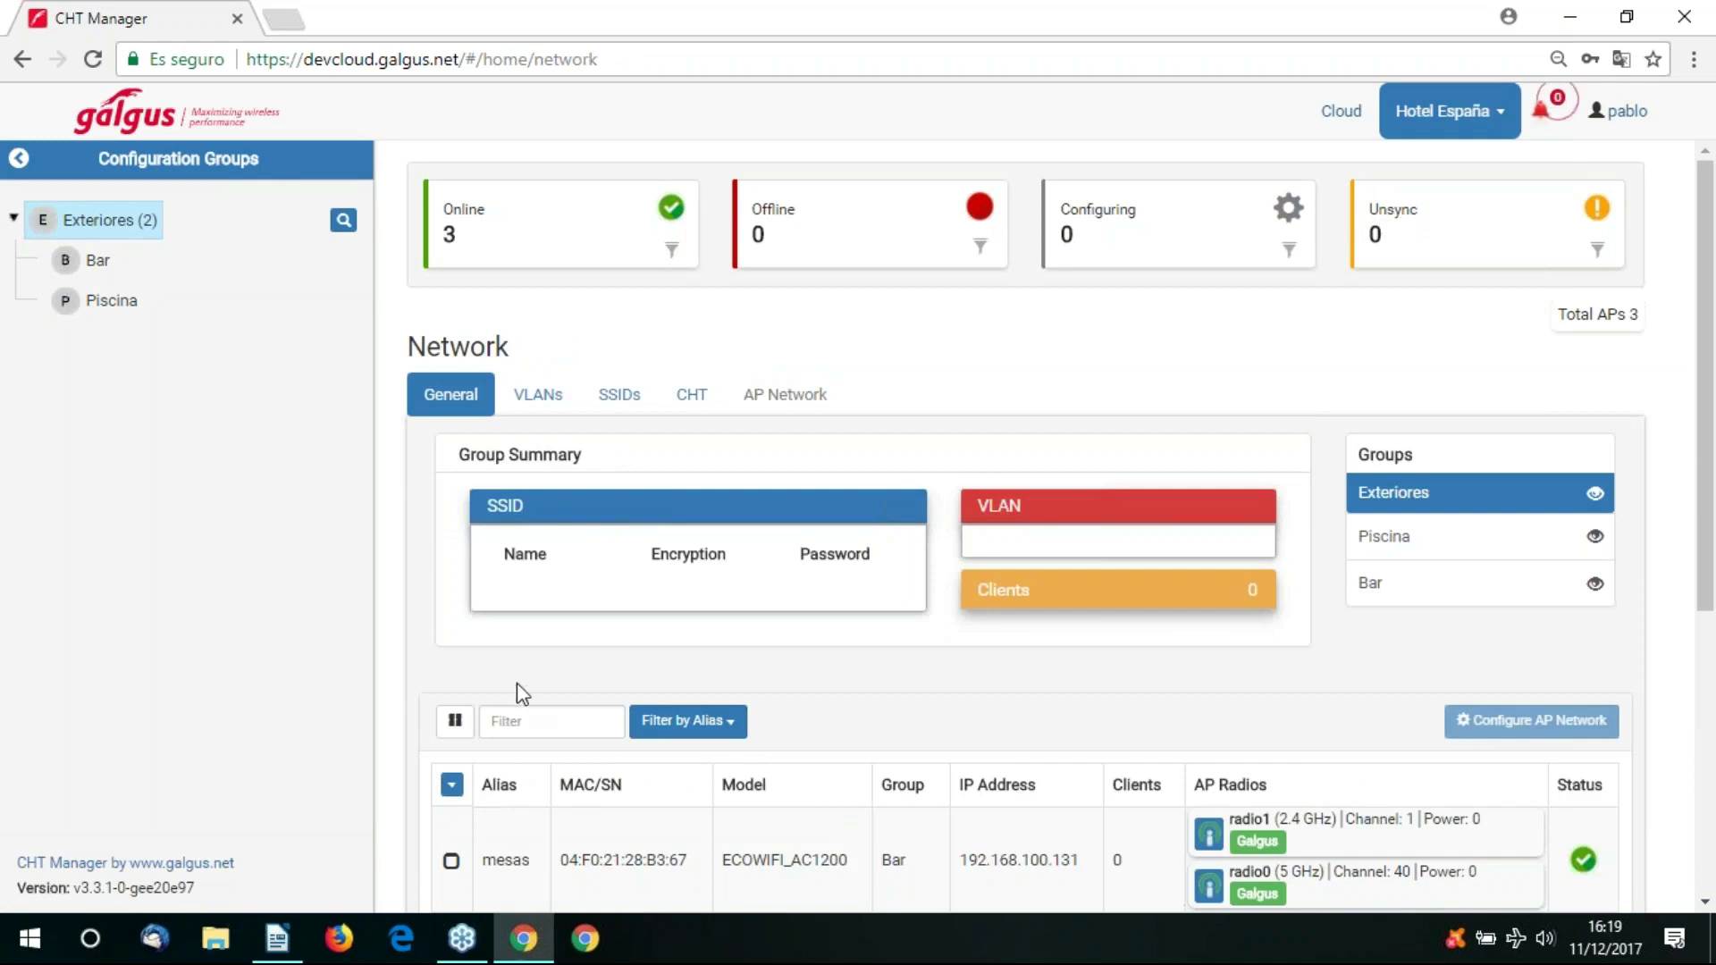
left_click_drag(1709, 563, 1712, 661)
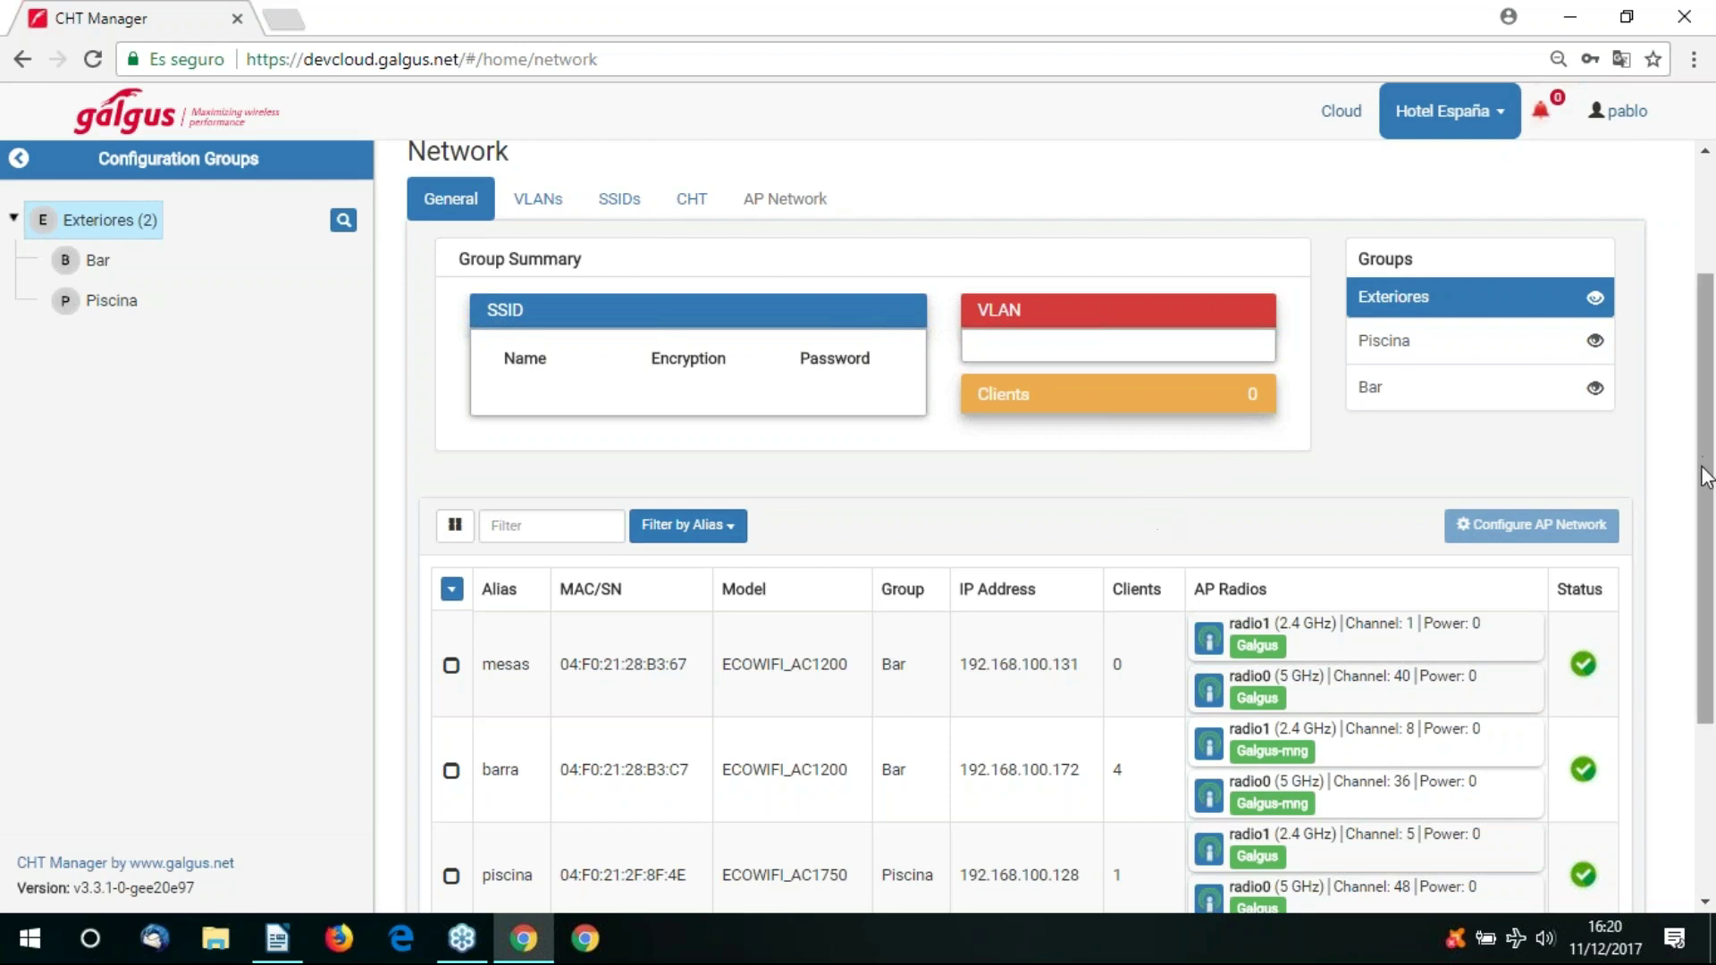
scroll(1341, 357, "down", 1)
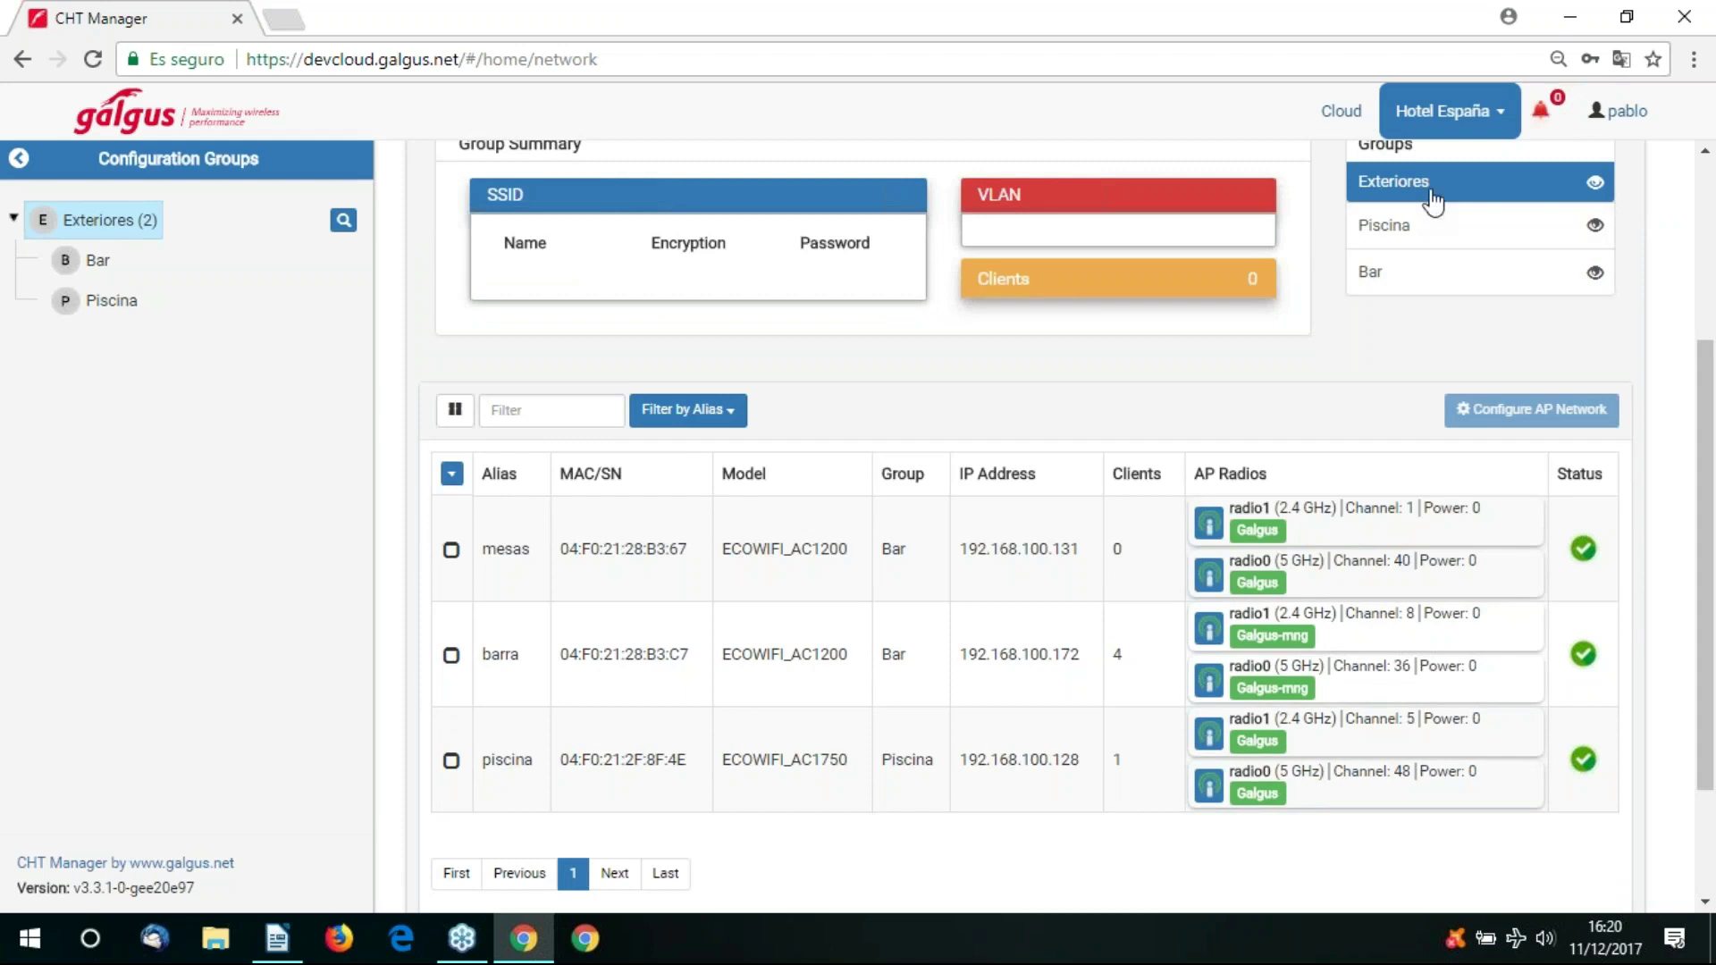
left_click(1475, 115)
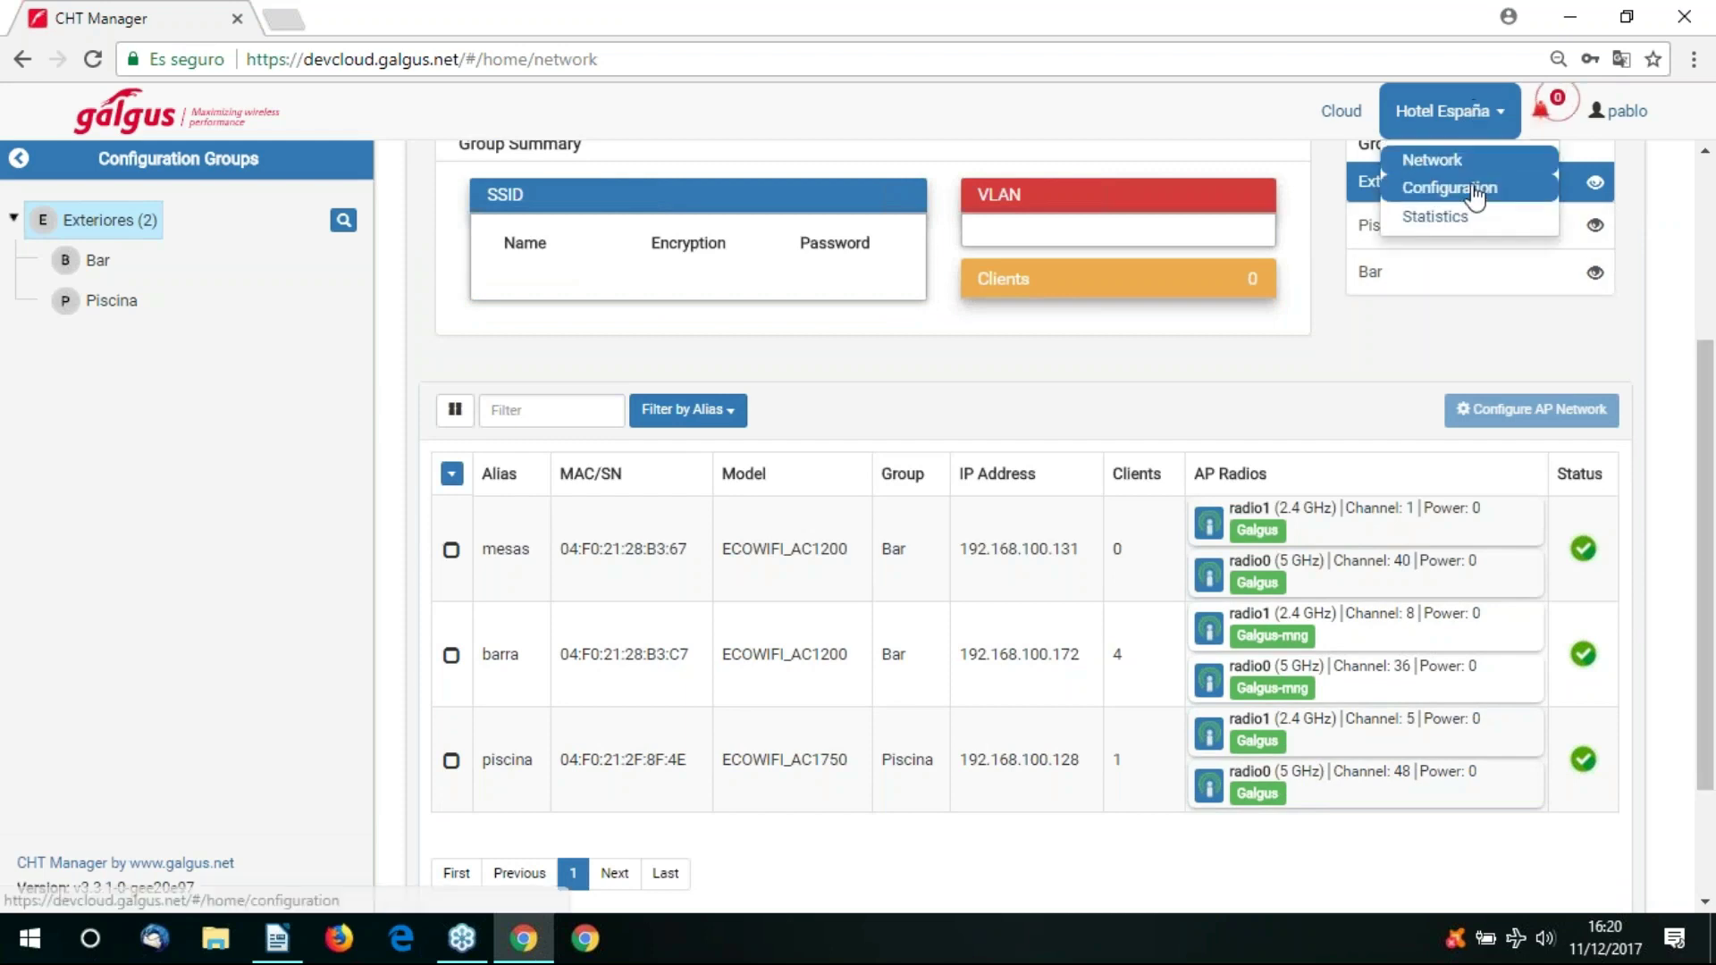
left_click(1478, 187)
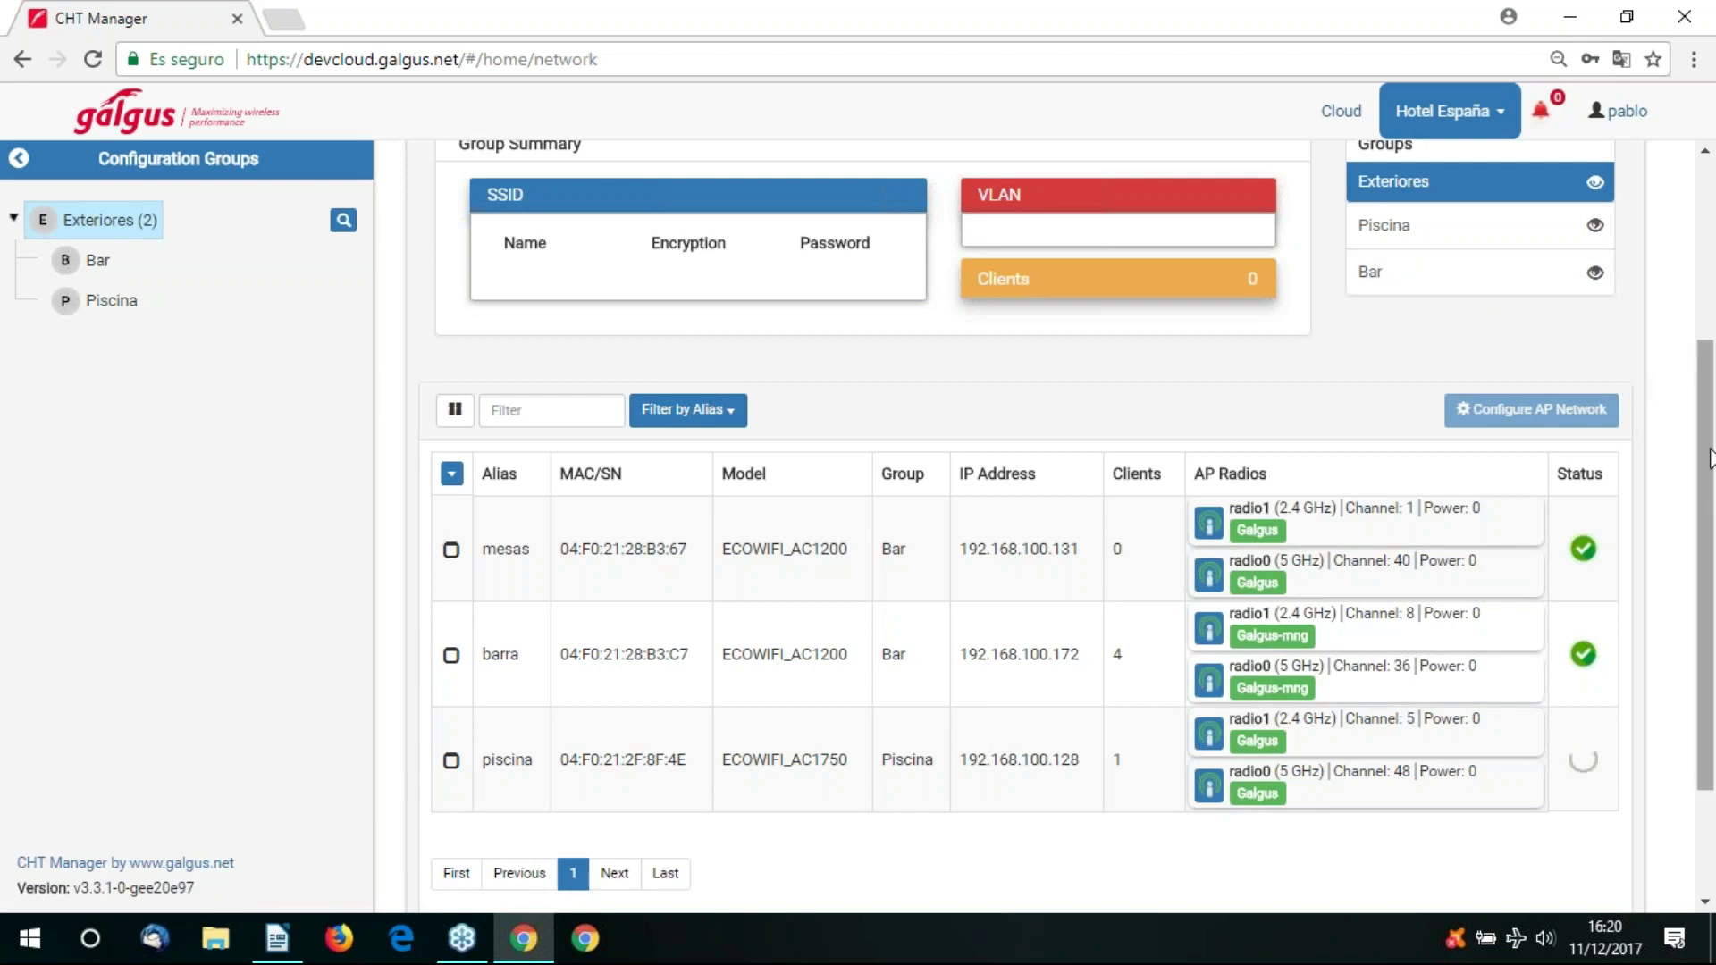
left_click_drag(1707, 464, 1709, 443)
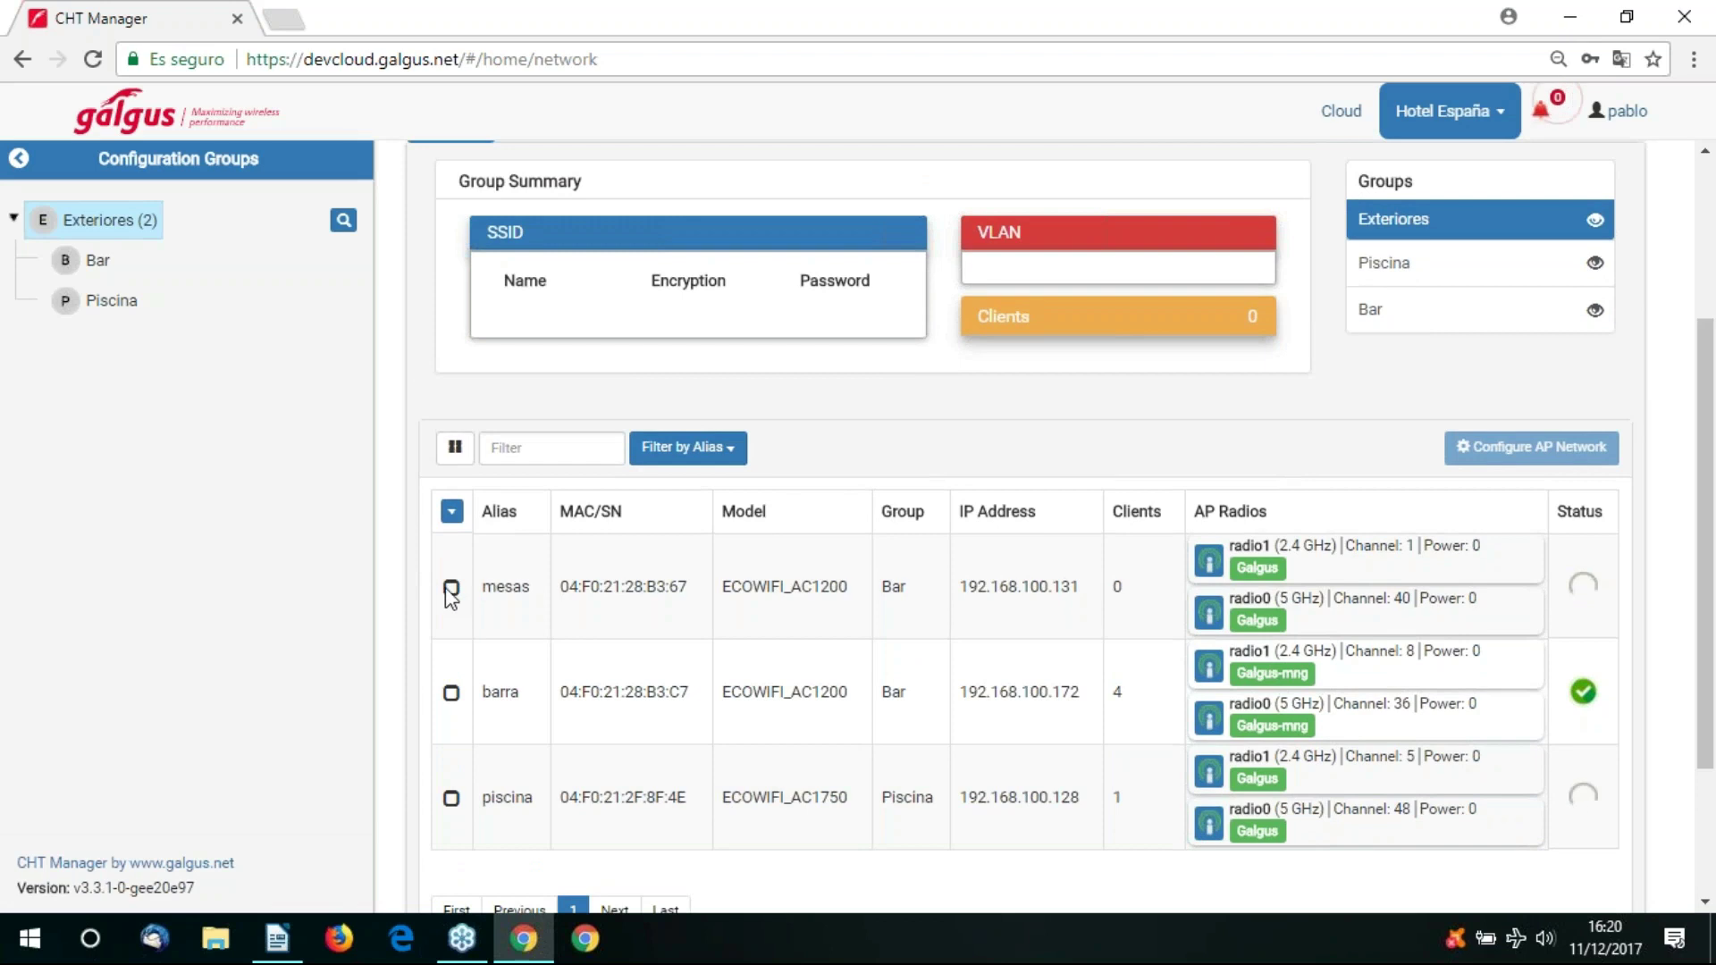
left_click(452, 692)
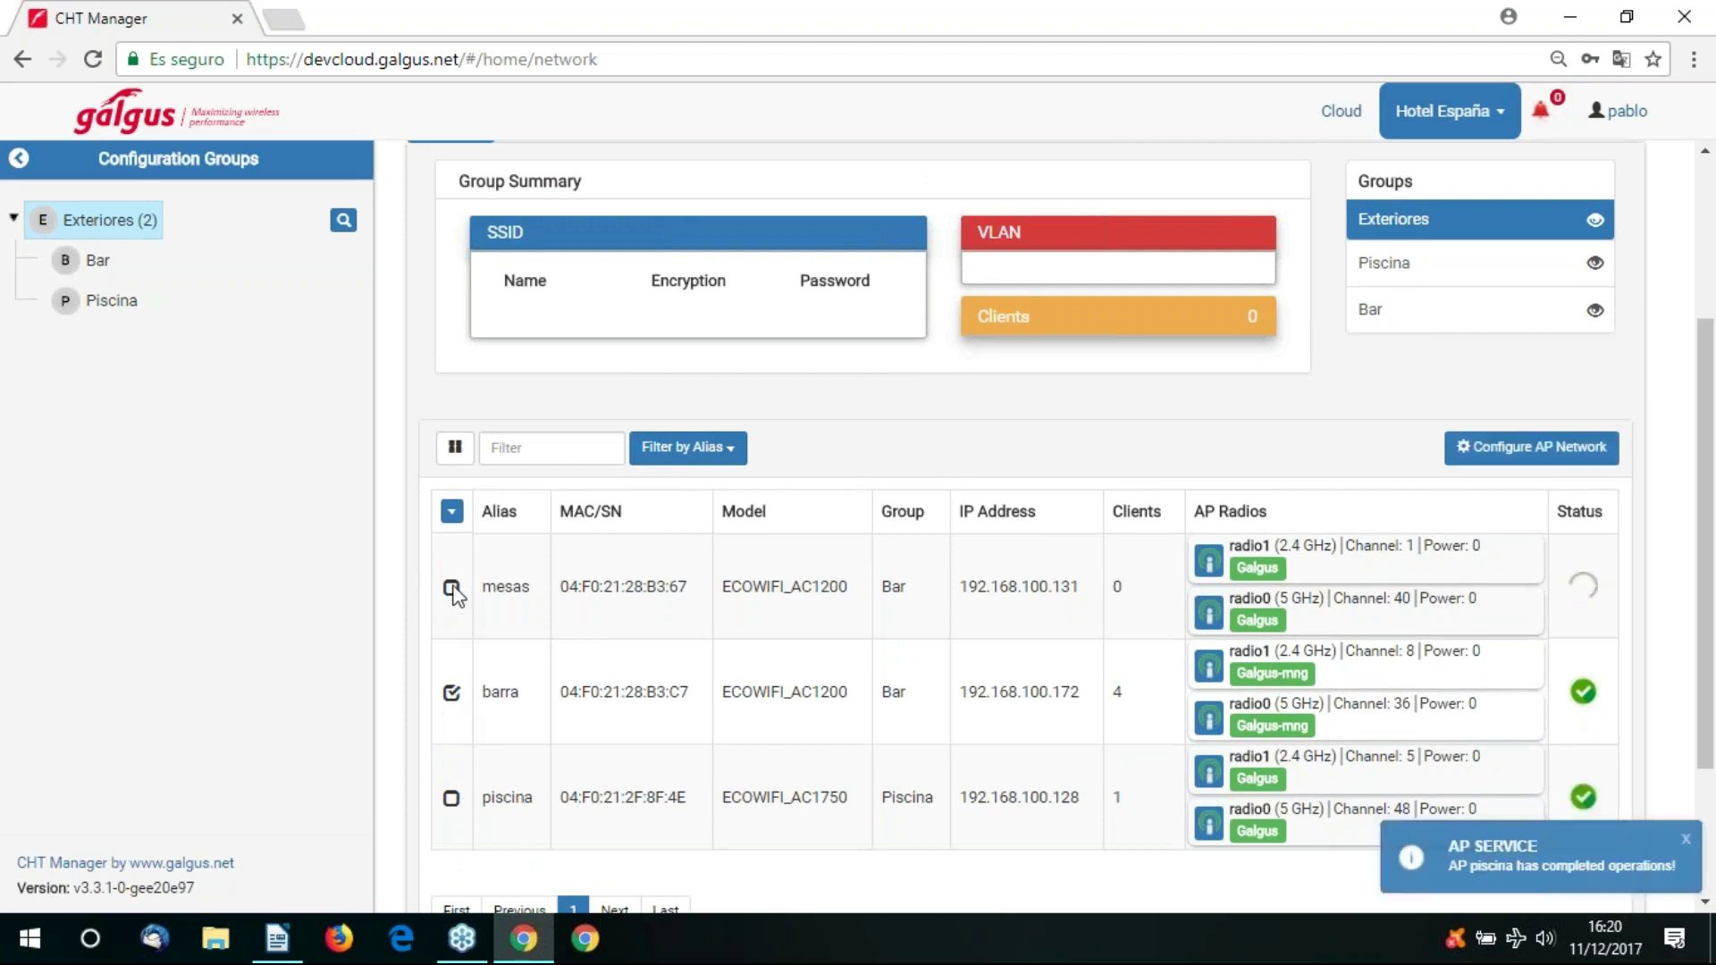
left_click(452, 587)
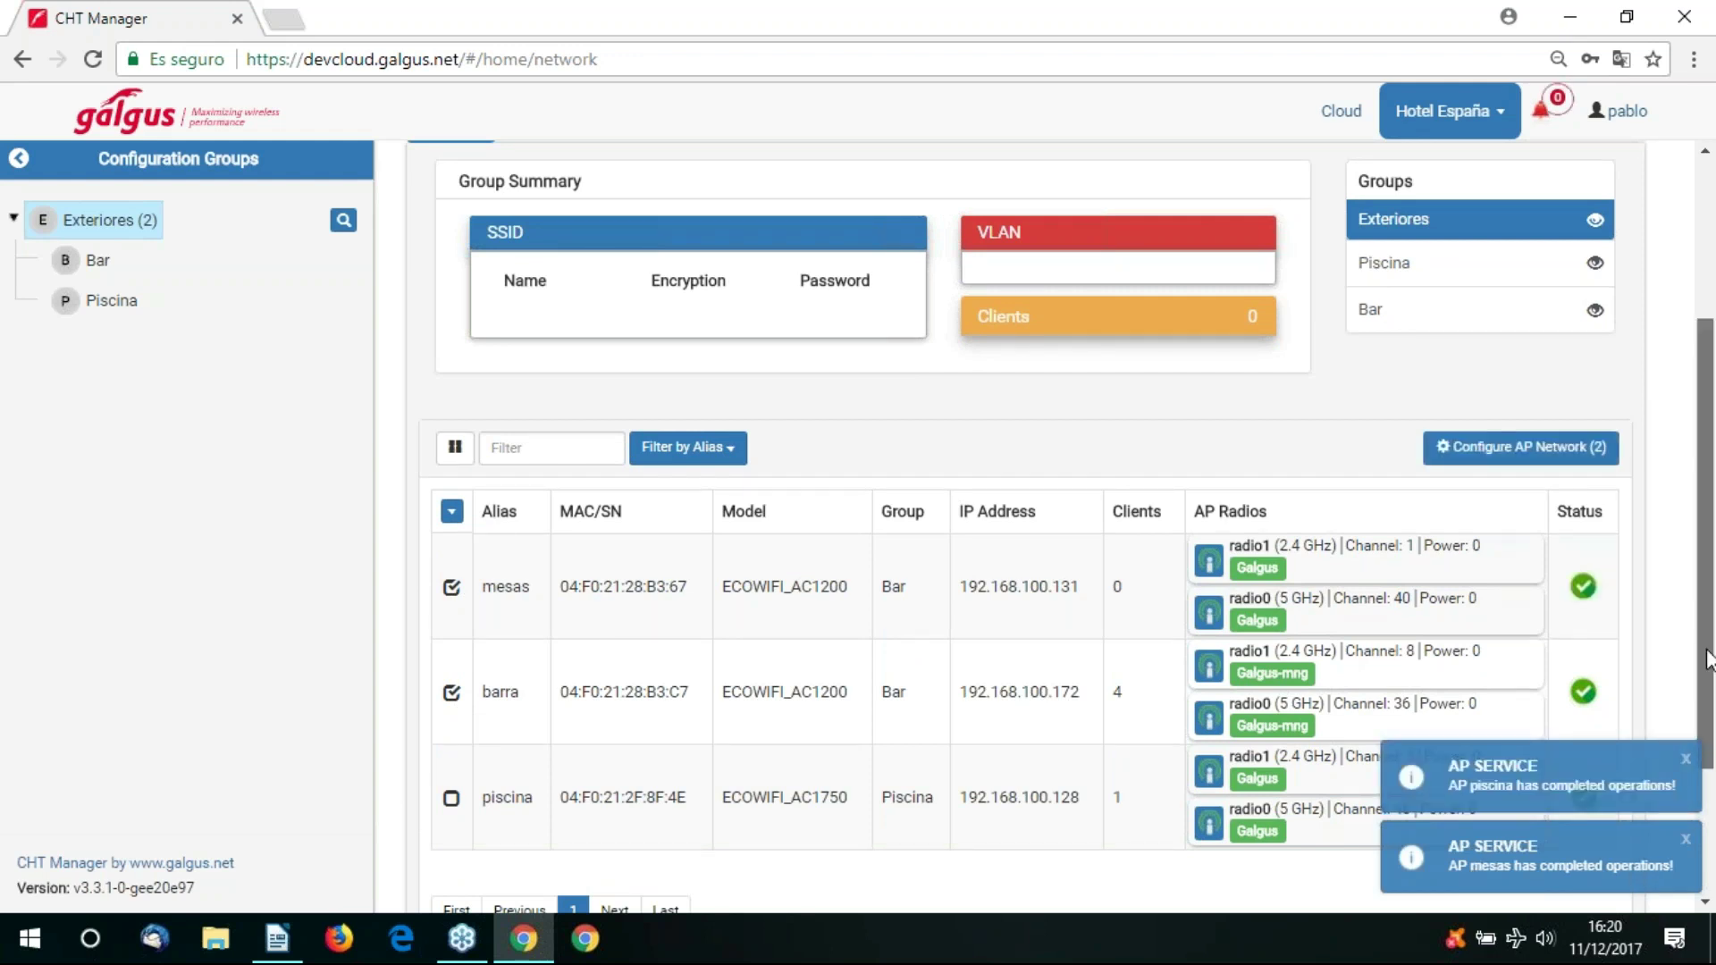
scroll(1705, 641, "down", 1)
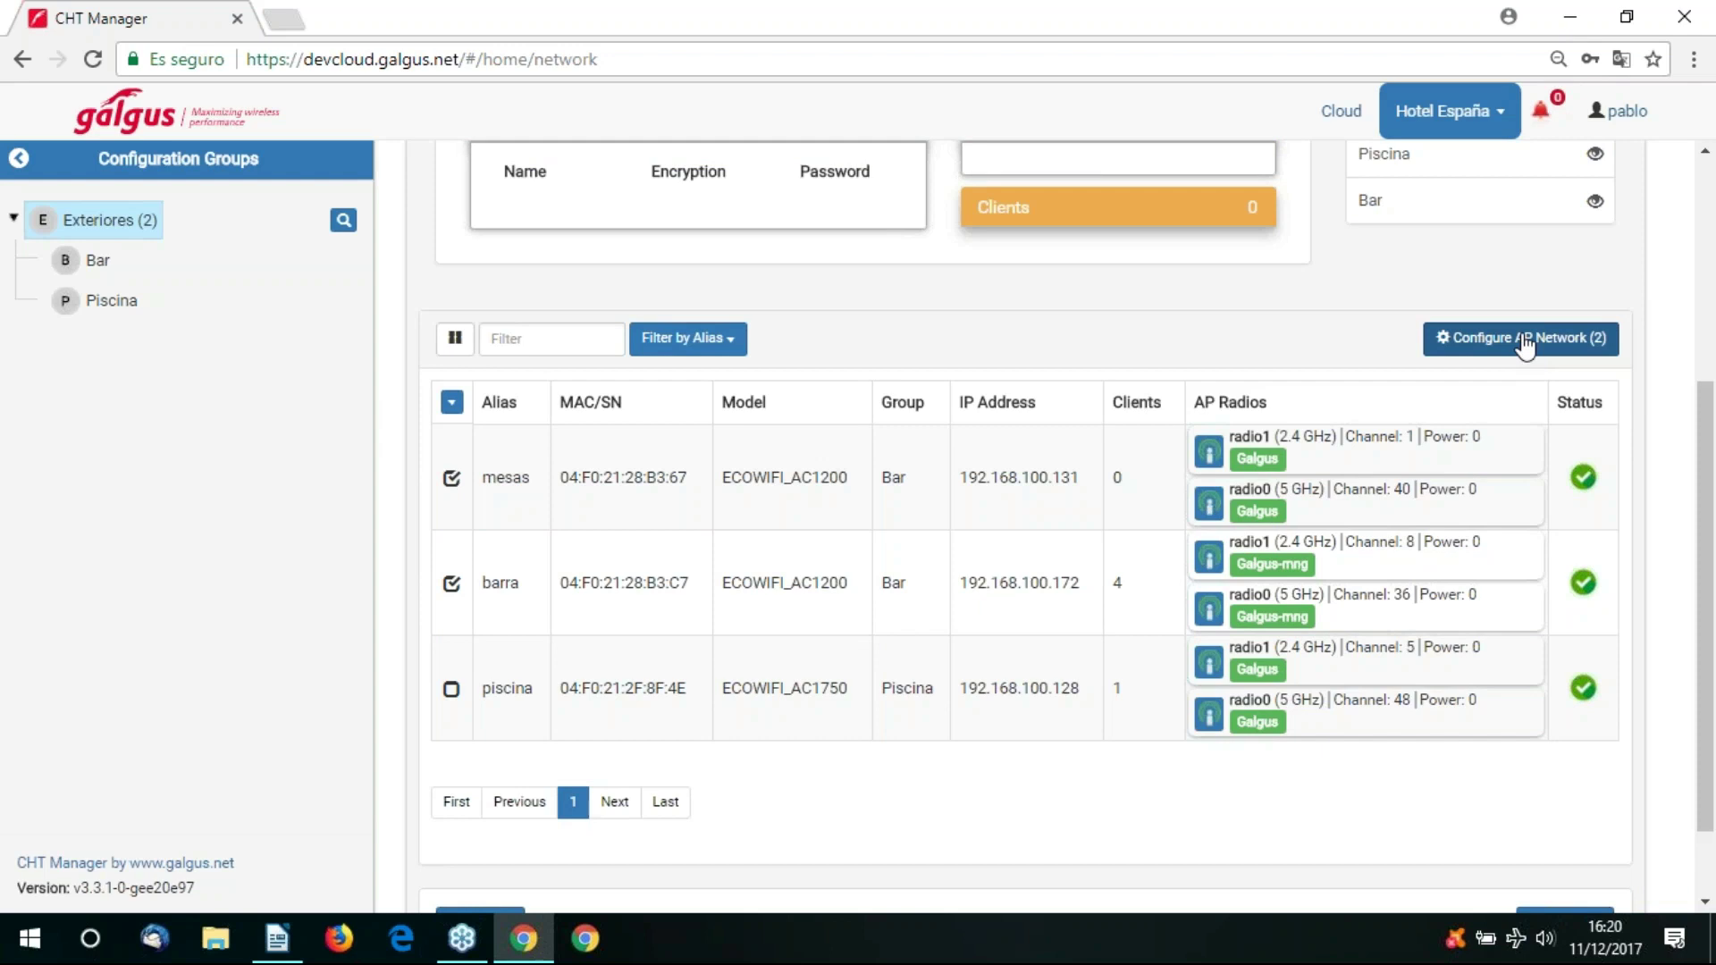
Enable TCM download for Galgus-mng on the 5 GHz radio with Min 10 and Max 100.
left_click(1525, 343)
left_click_drag(1707, 567, 1712, 496)
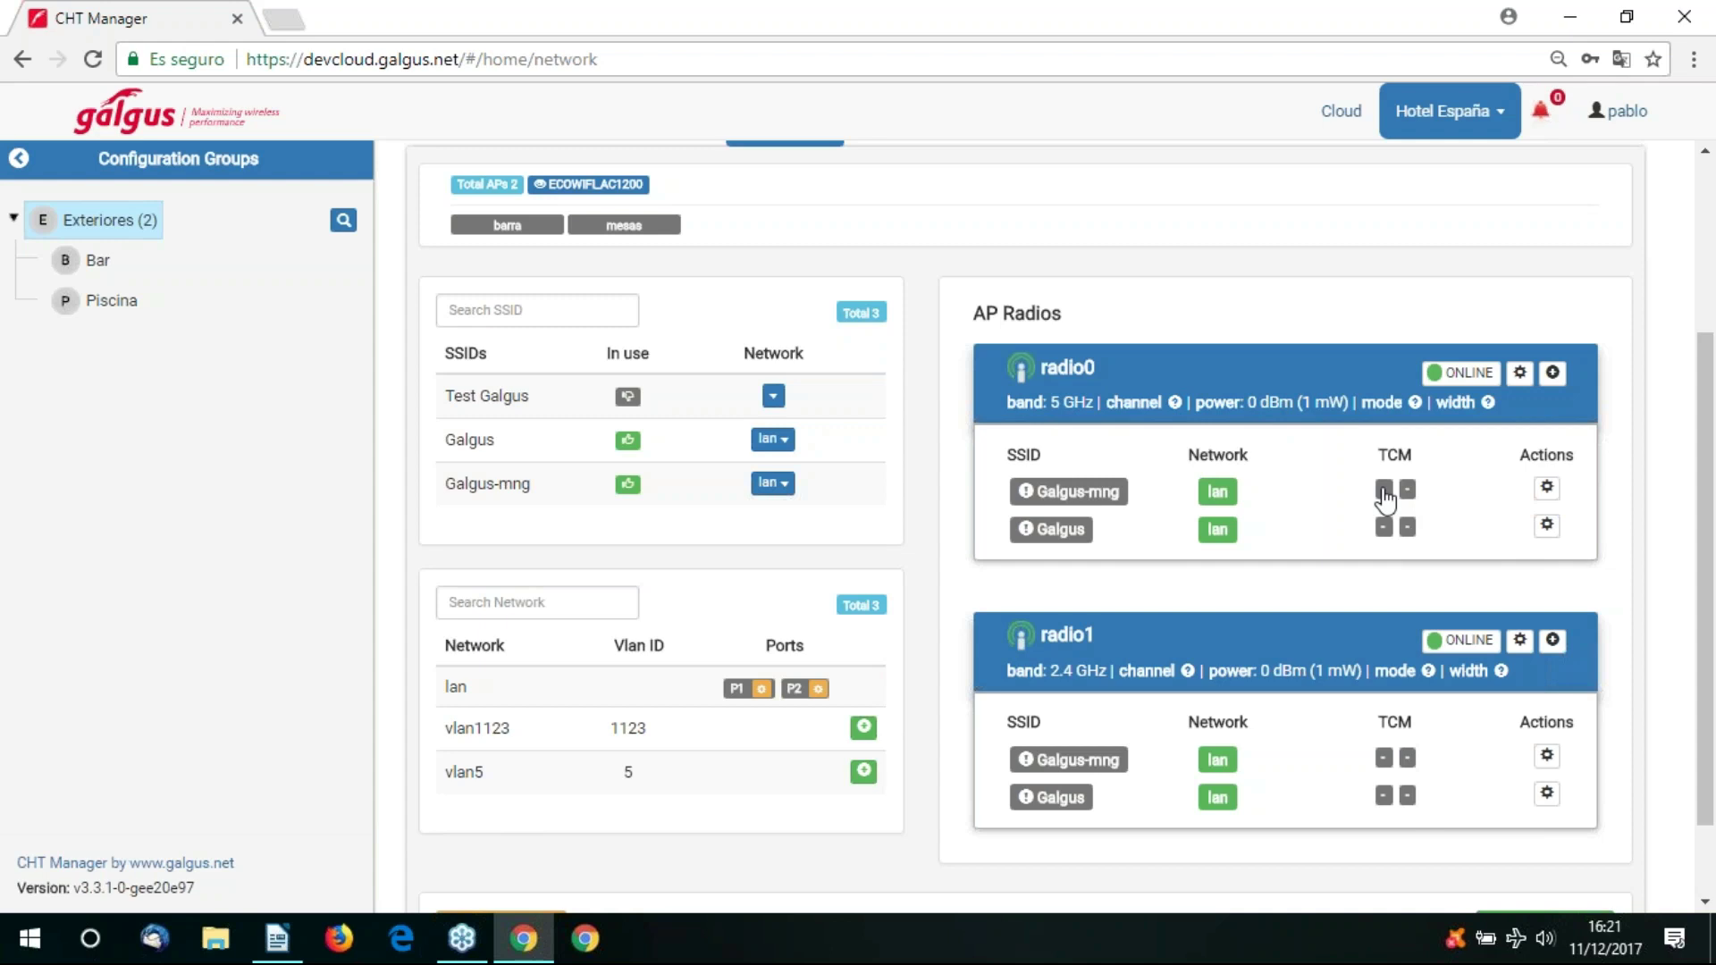
left_click(1383, 491)
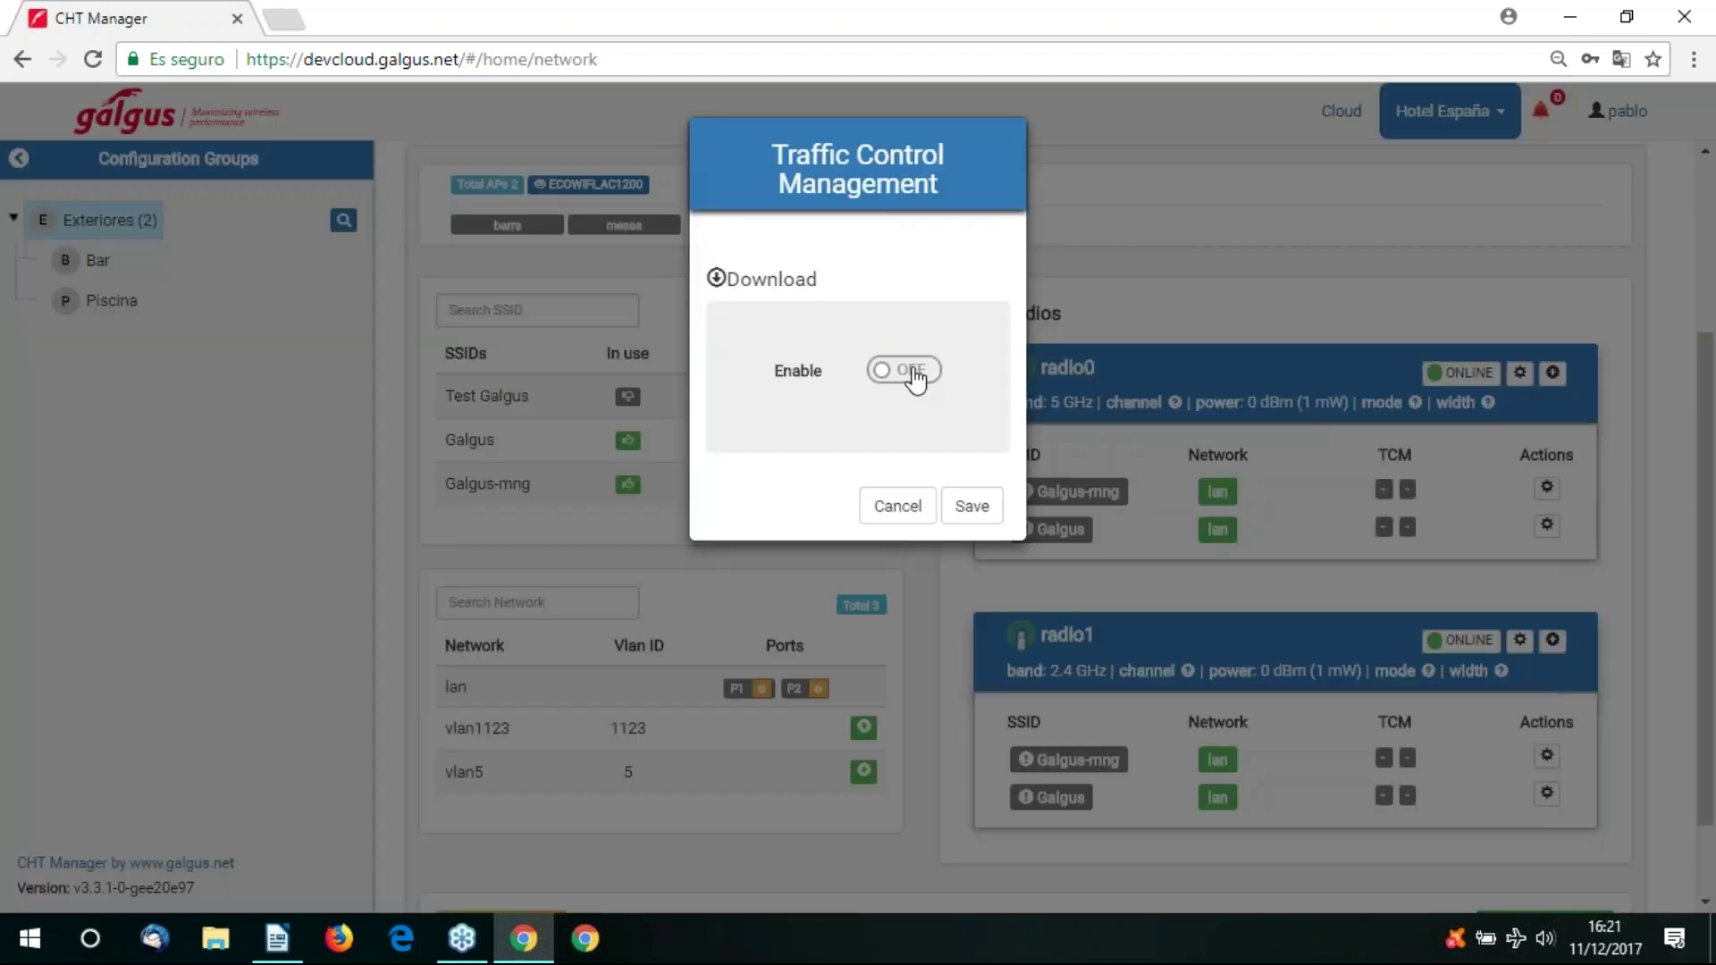
left_click(916, 371)
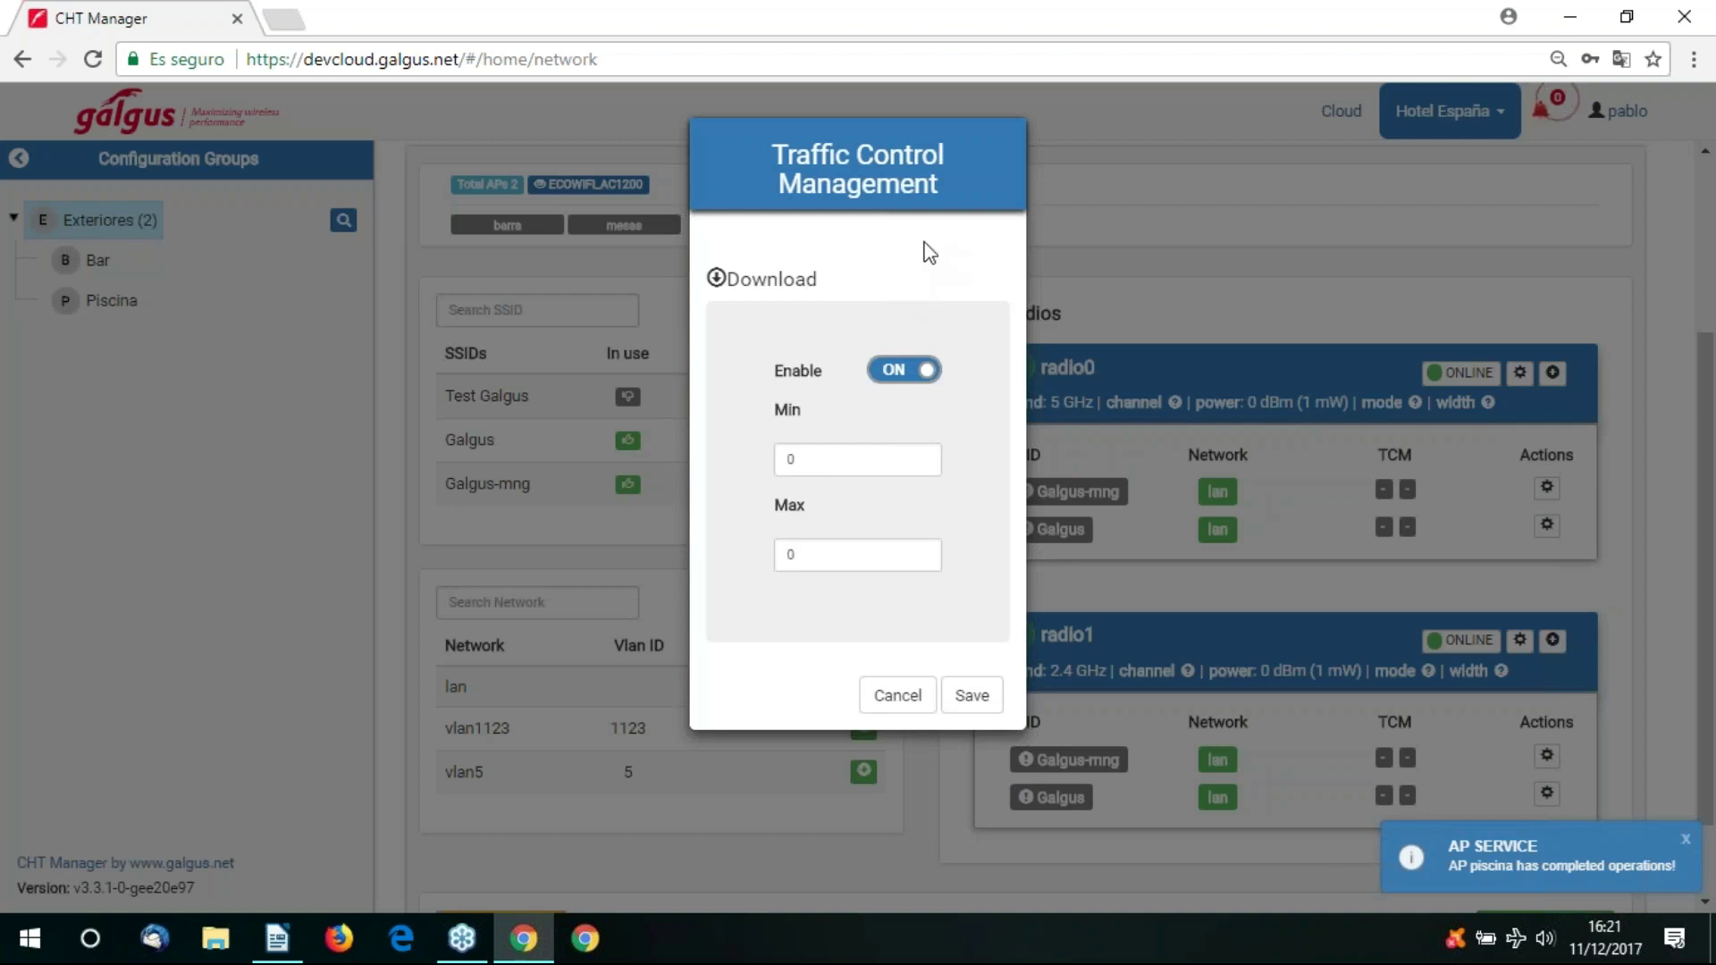
left_click_drag(878, 460, 715, 461)
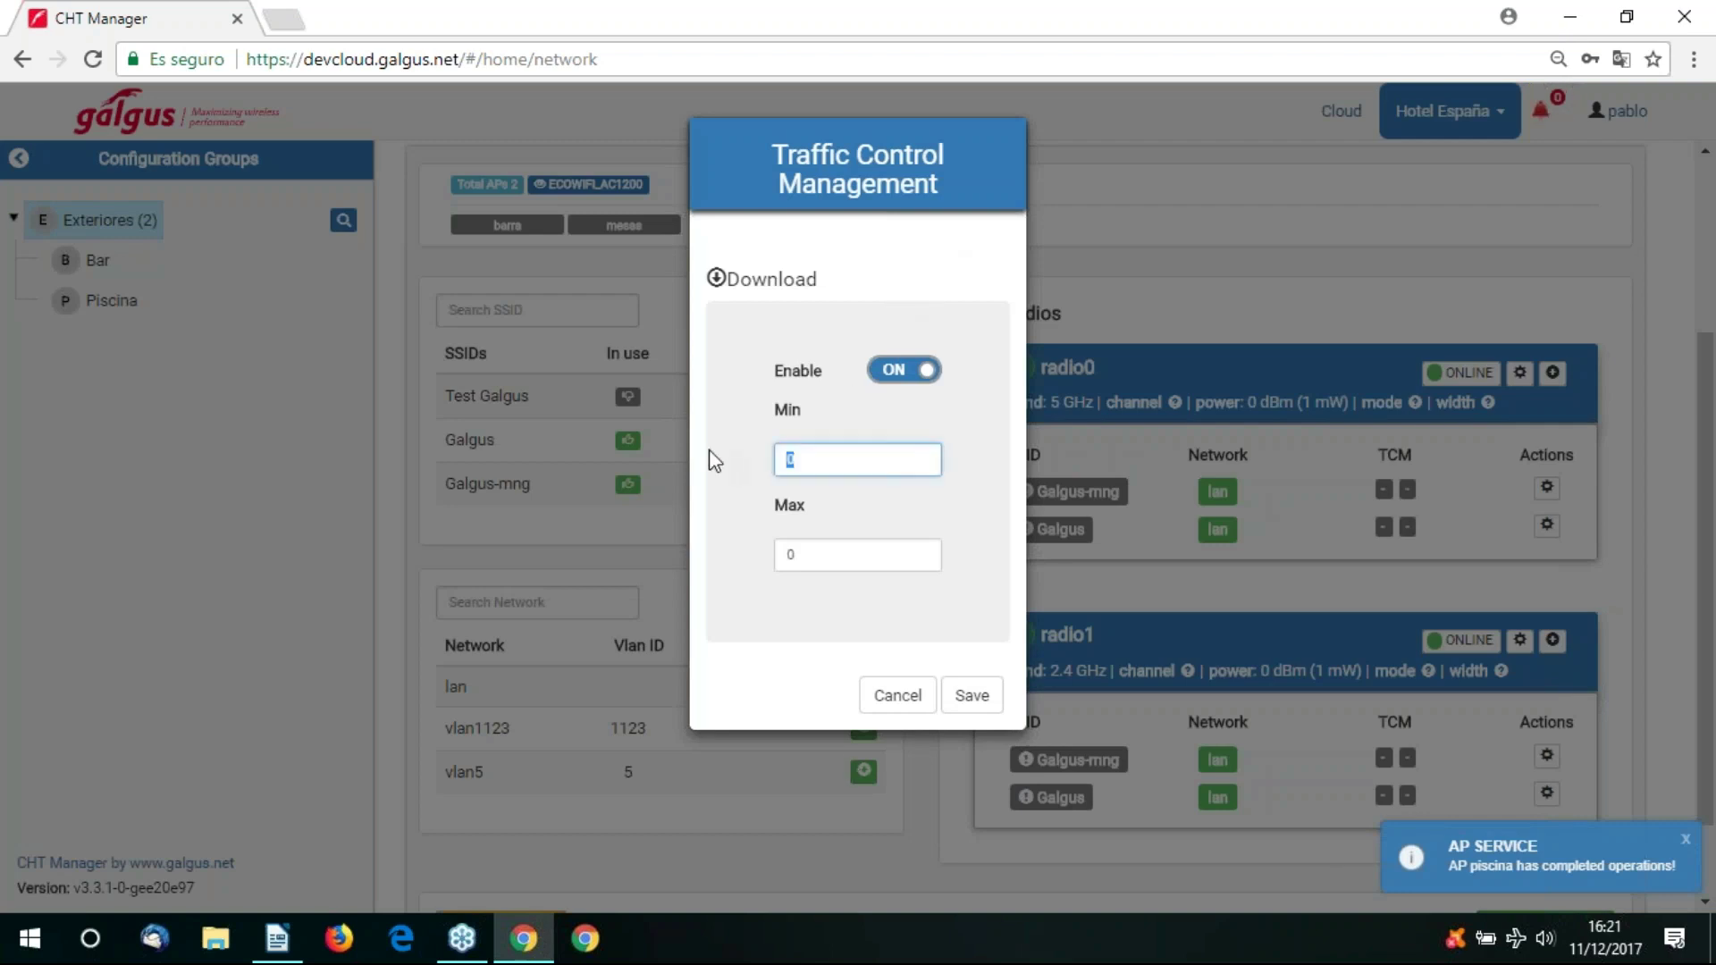
type("10")
key("Tab")
type("100")
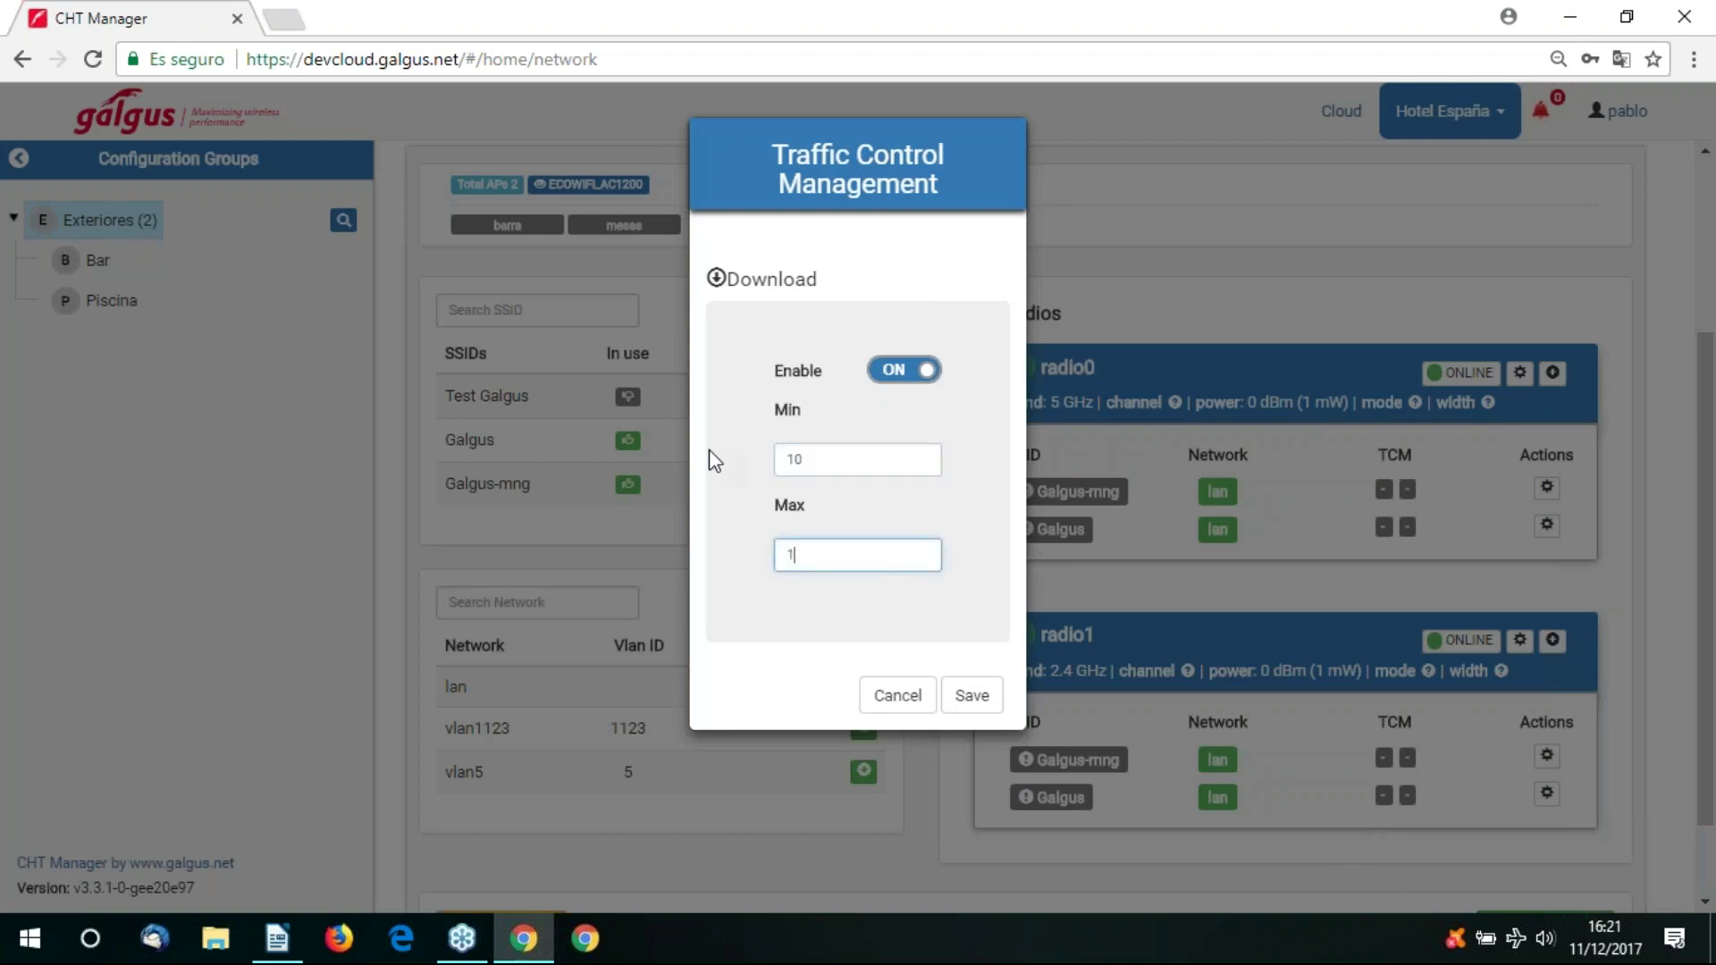
left_click(972, 696)
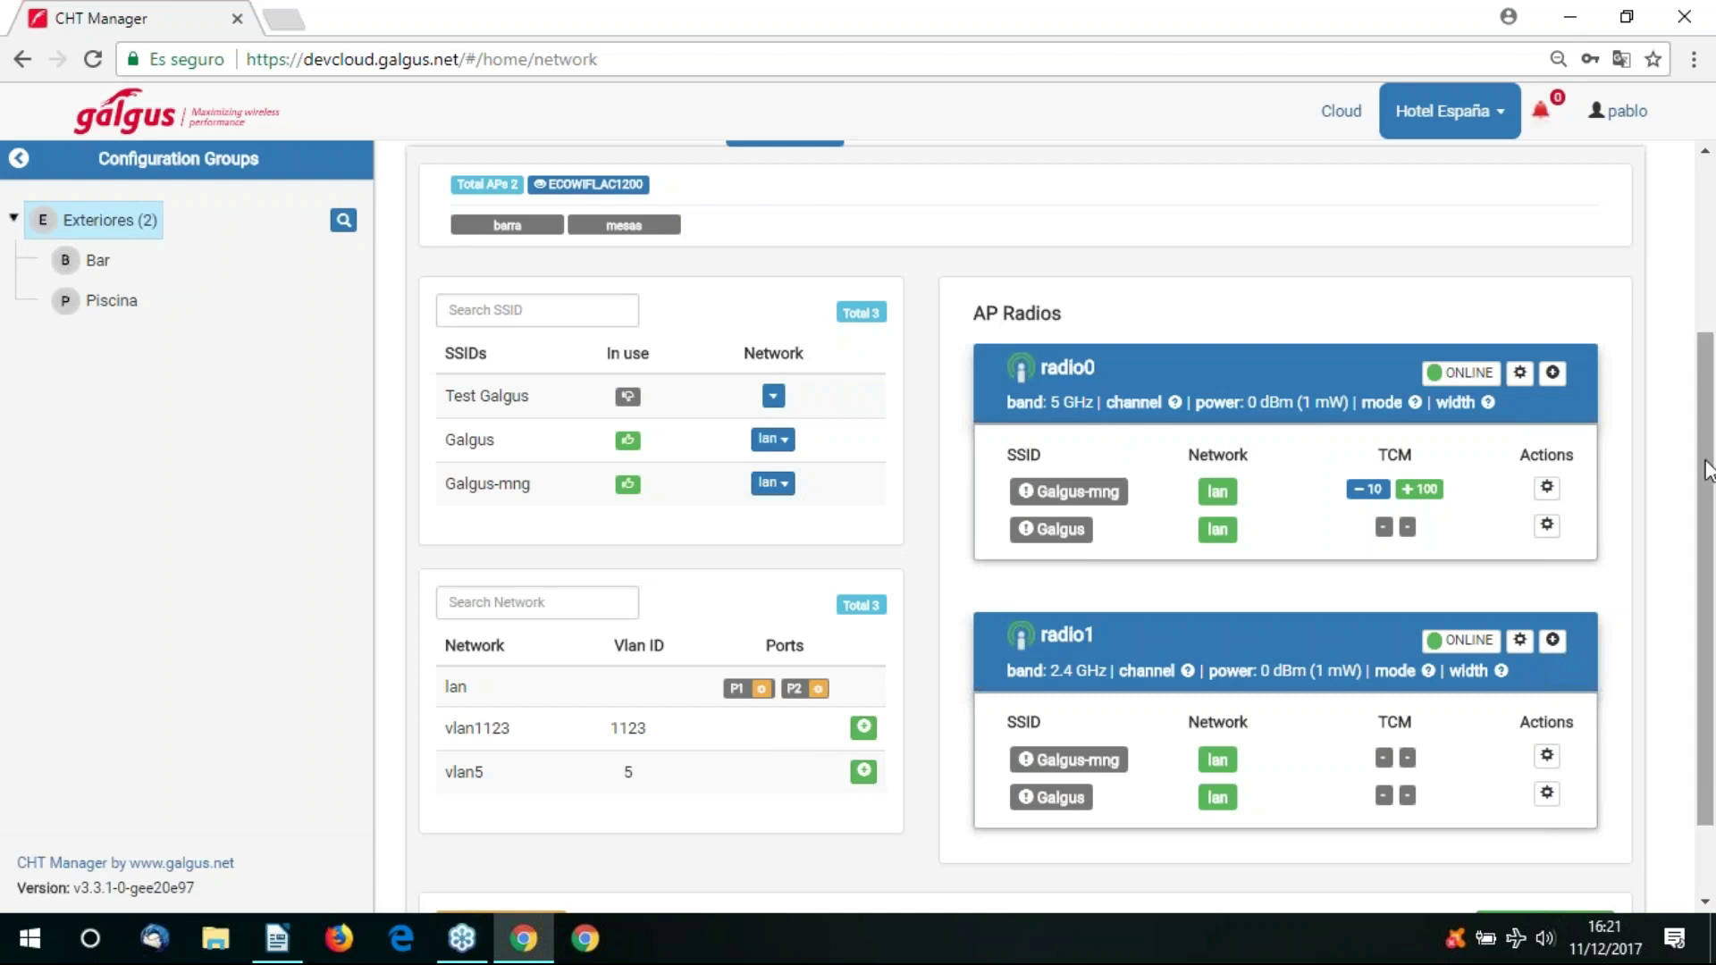
Save and apply the network configuration to mesas and barra.
scroll(1566, 682, "down", 1)
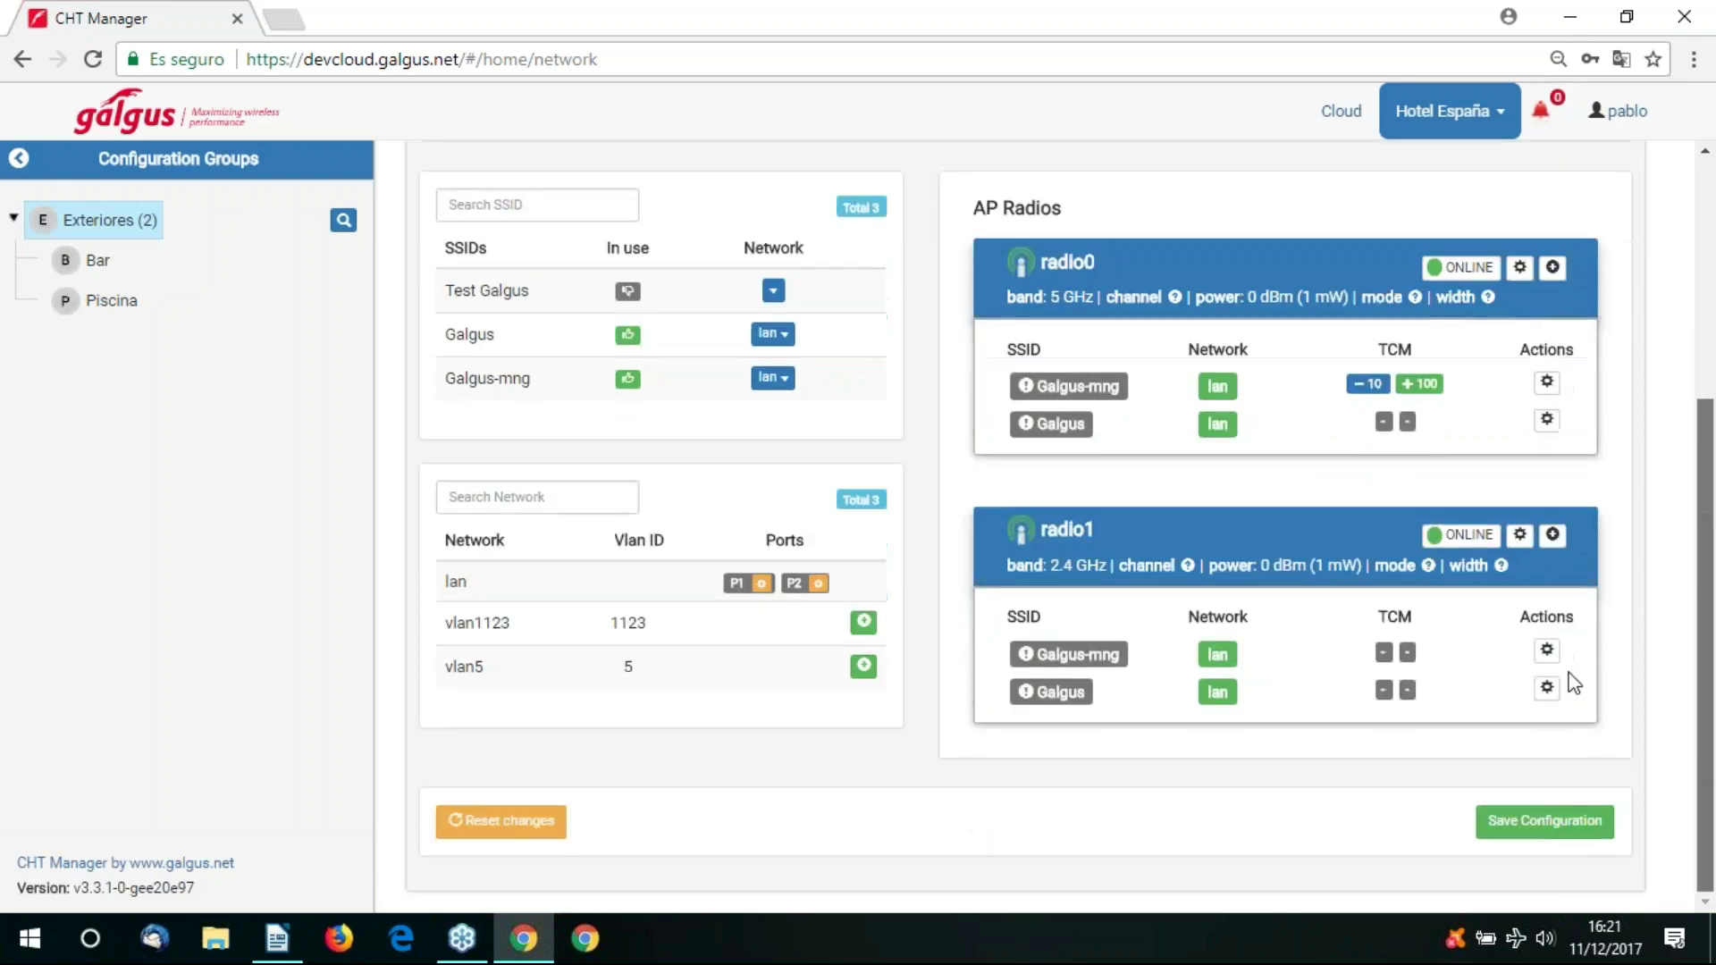
left_click(1539, 830)
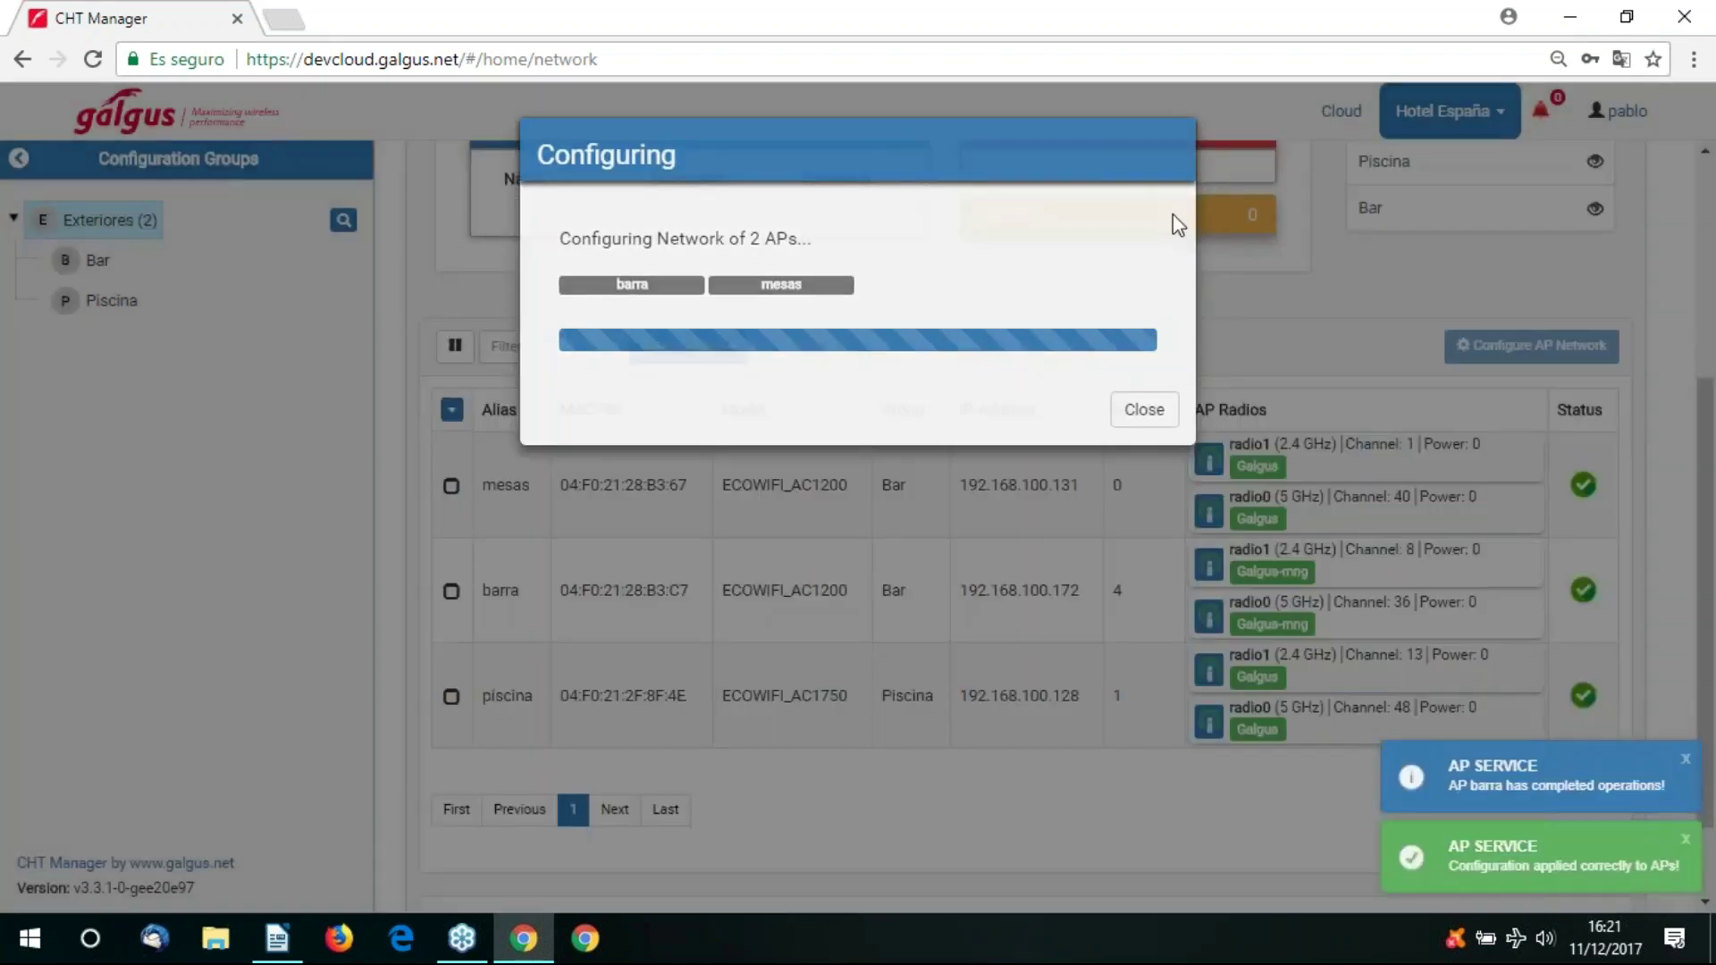
scroll(1713, 494, "up", 3)
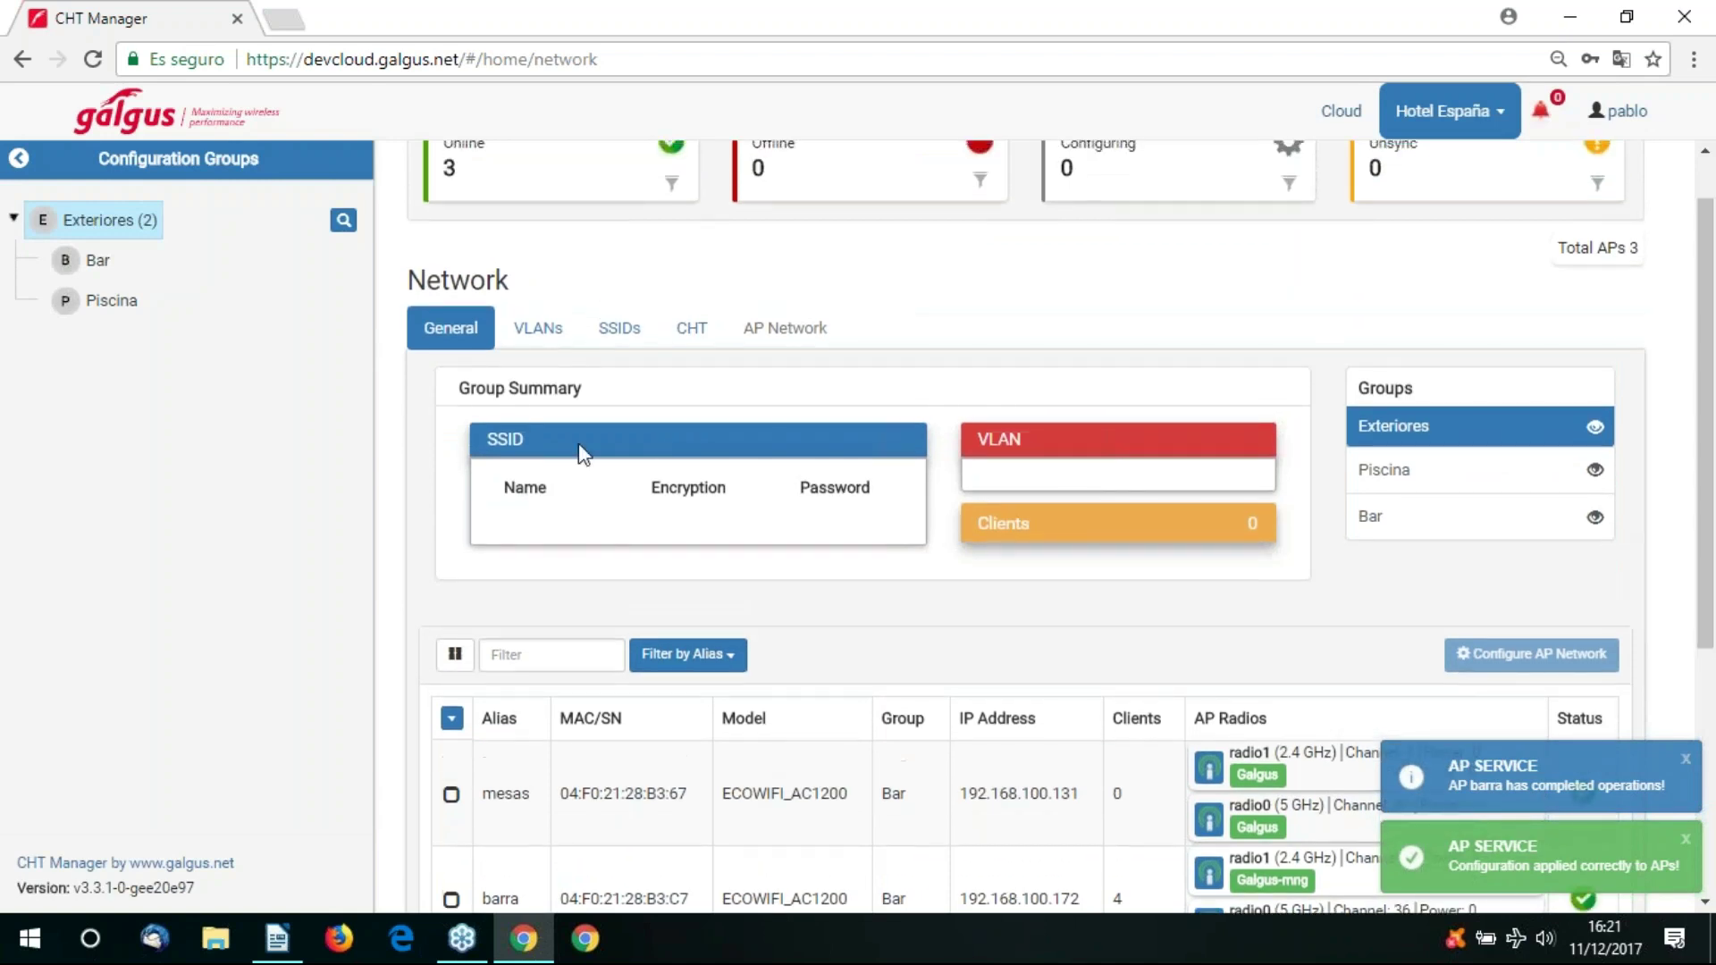
Start a new VLAN in the VLANs tab, cancel it, then show the SSIDs list.
left_click(541, 332)
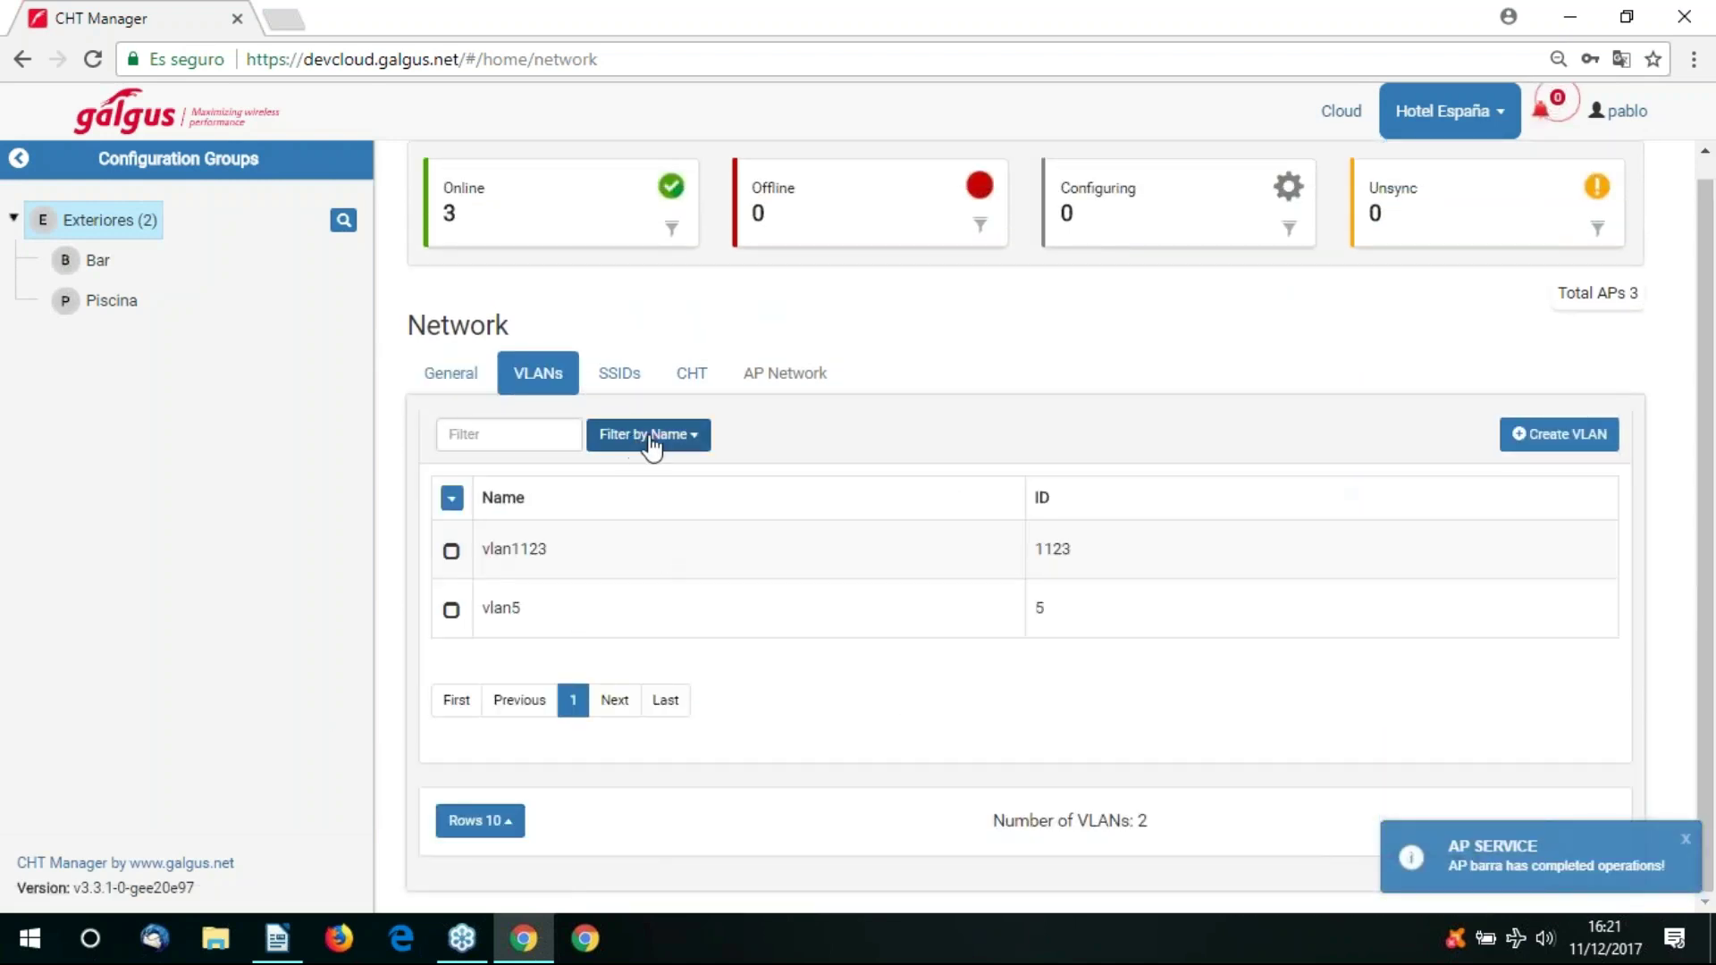
left_click(1559, 434)
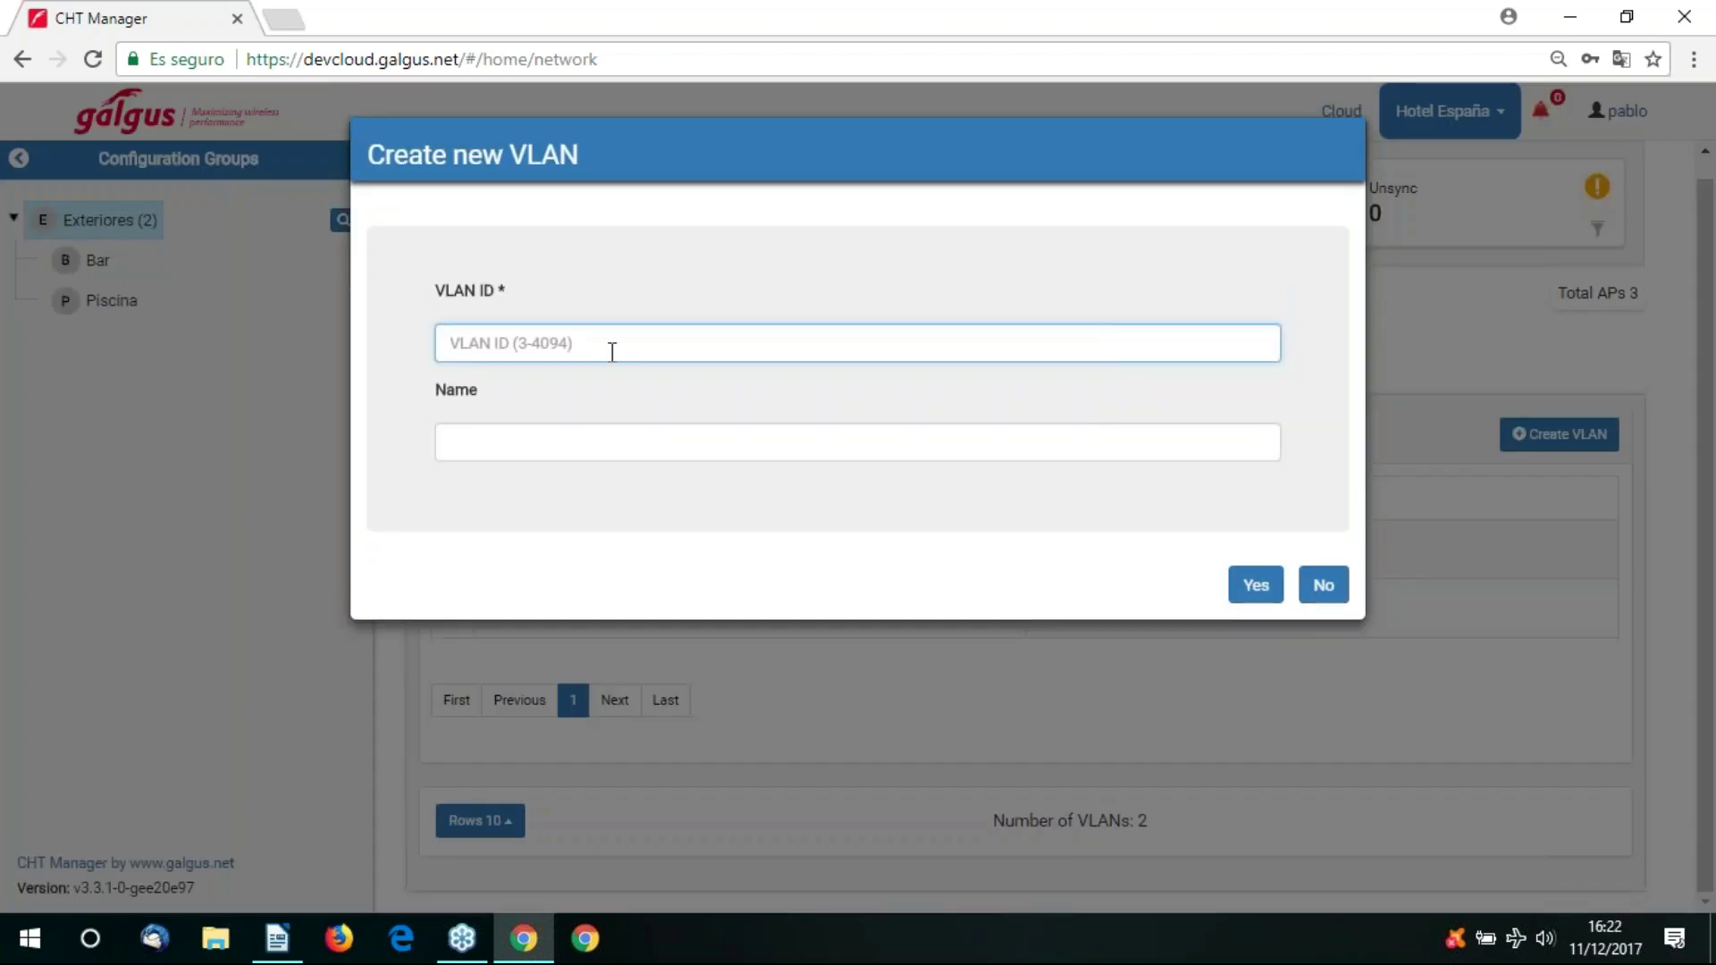
left_click(1325, 586)
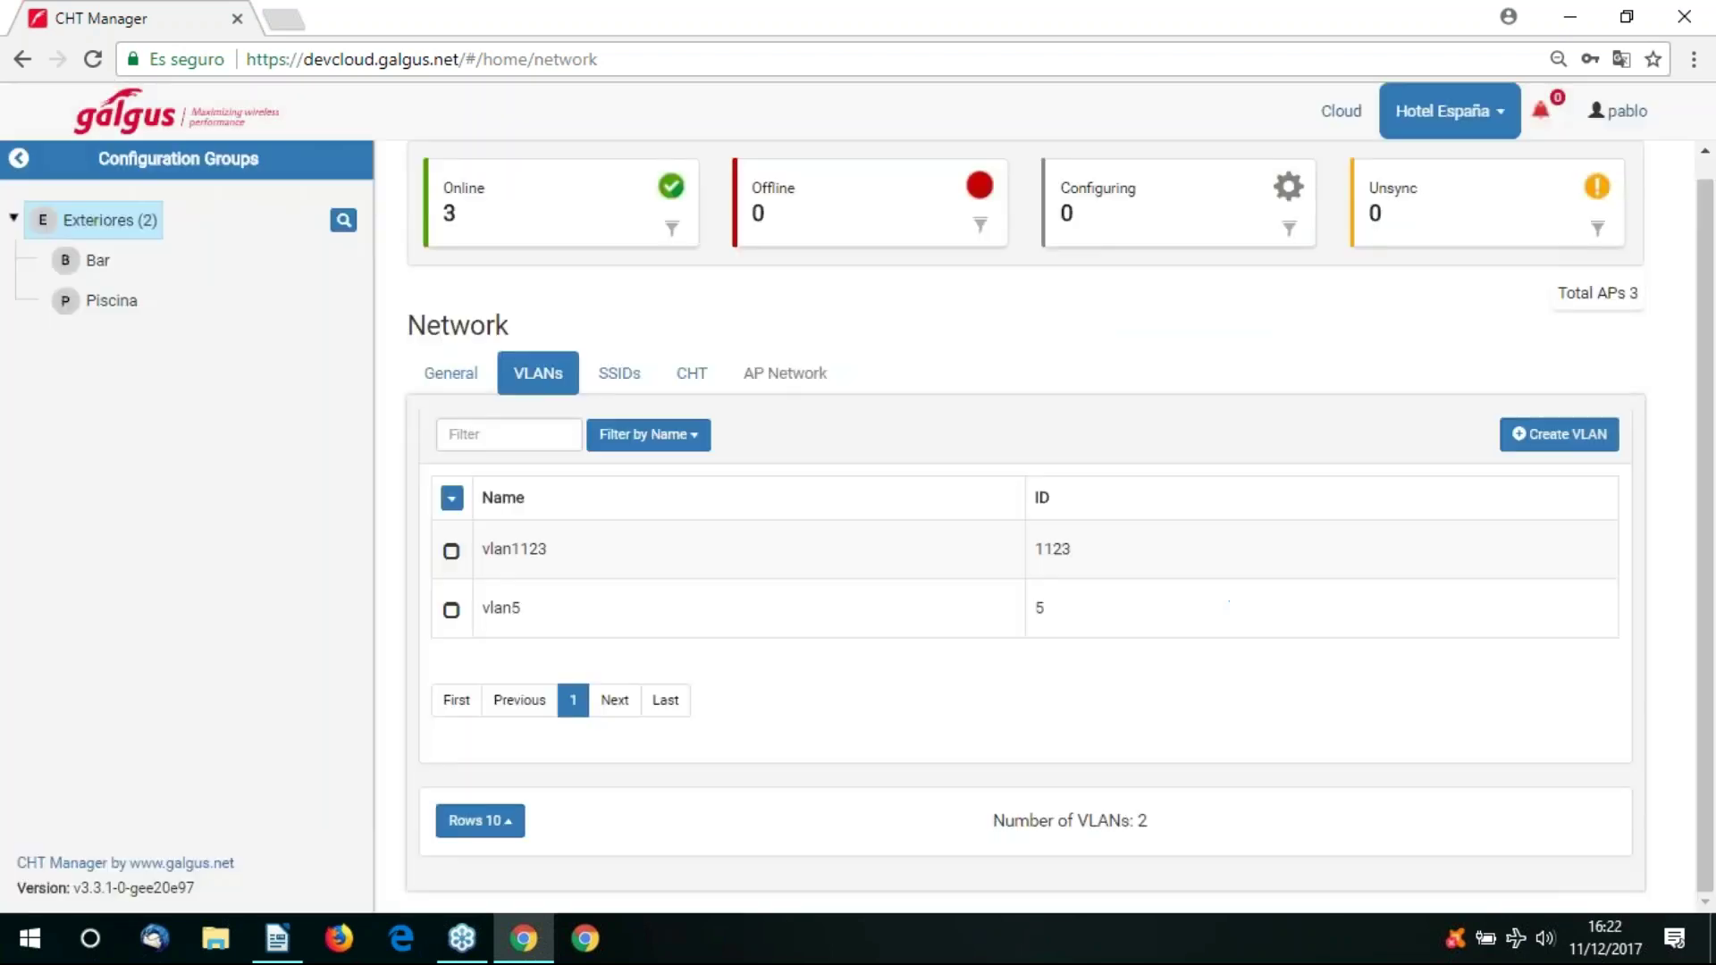
left_click(618, 373)
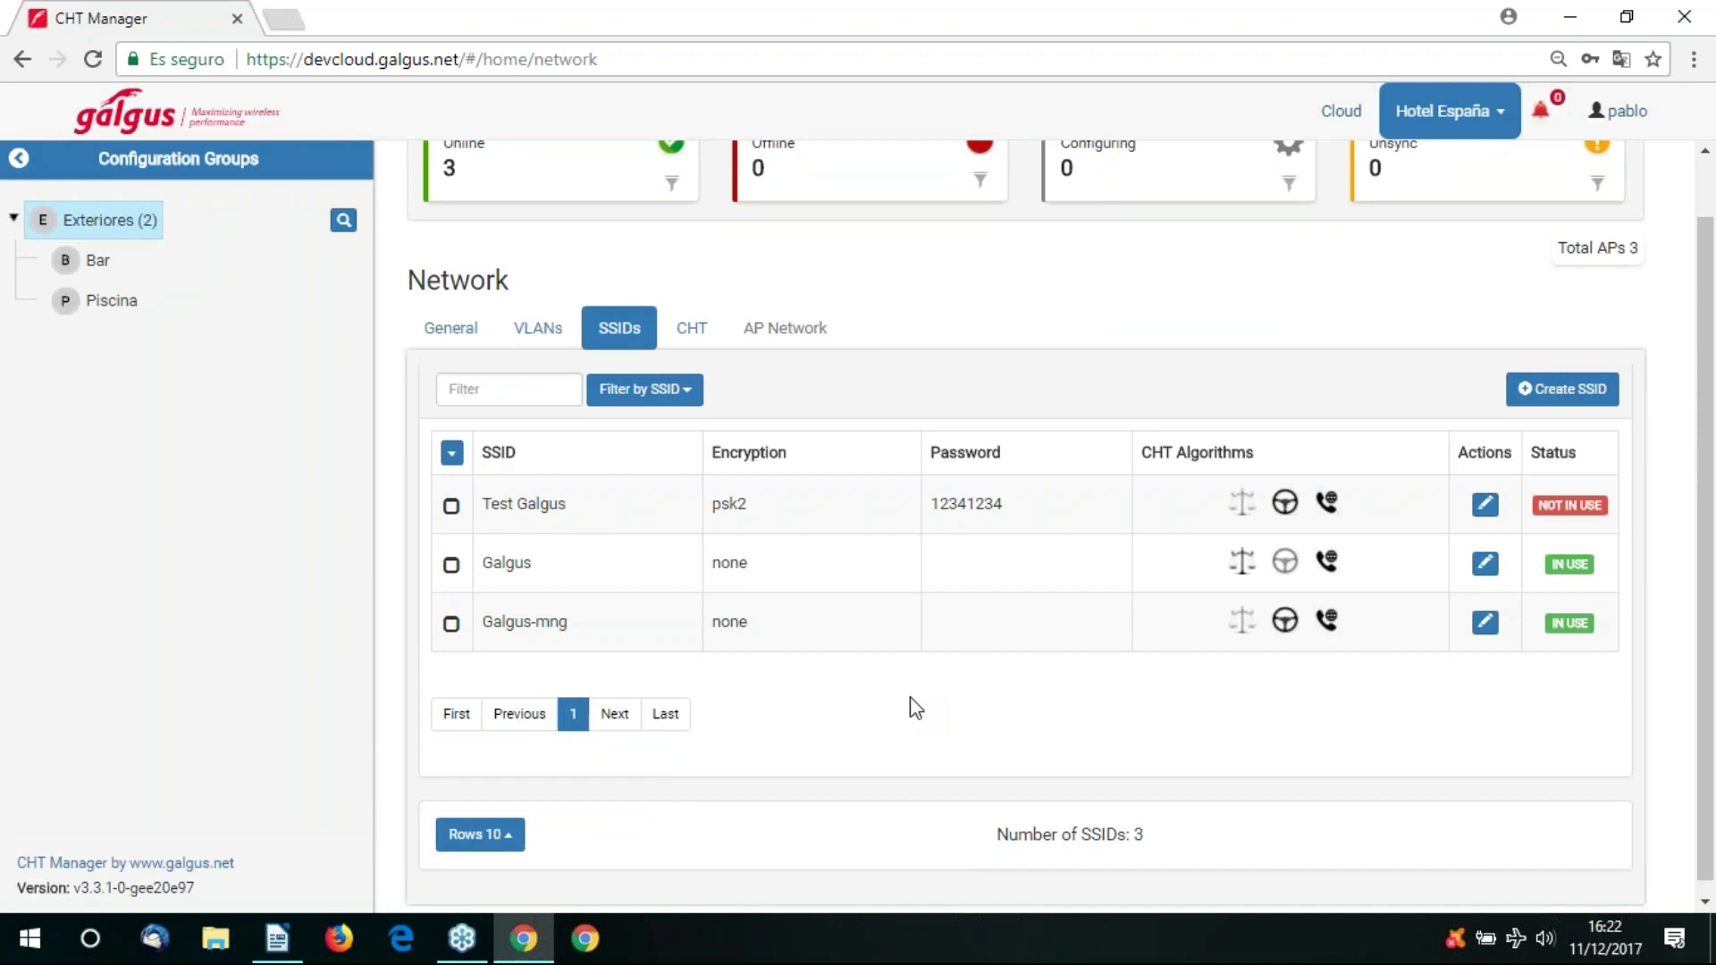
Edit Test Galgus to enable all three CHT algorithms, including Load Balancing, and save it.
double_click(770, 517)
left_click(1484, 511)
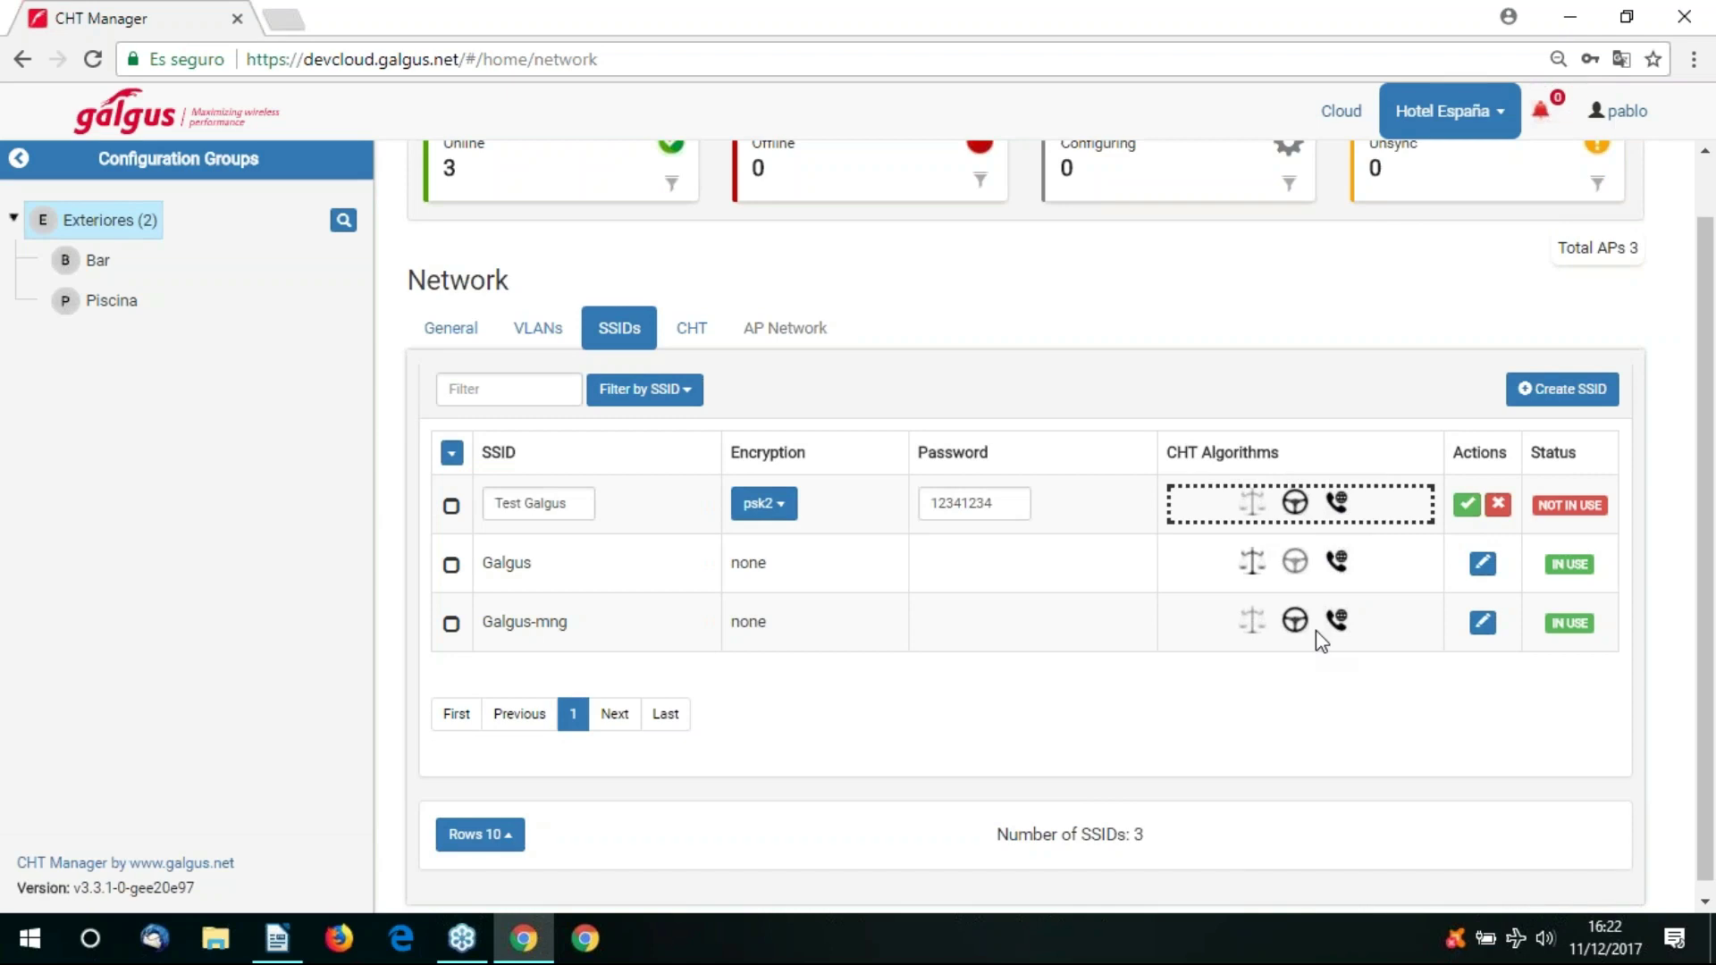
left_click(1295, 502)
left_click(1255, 503)
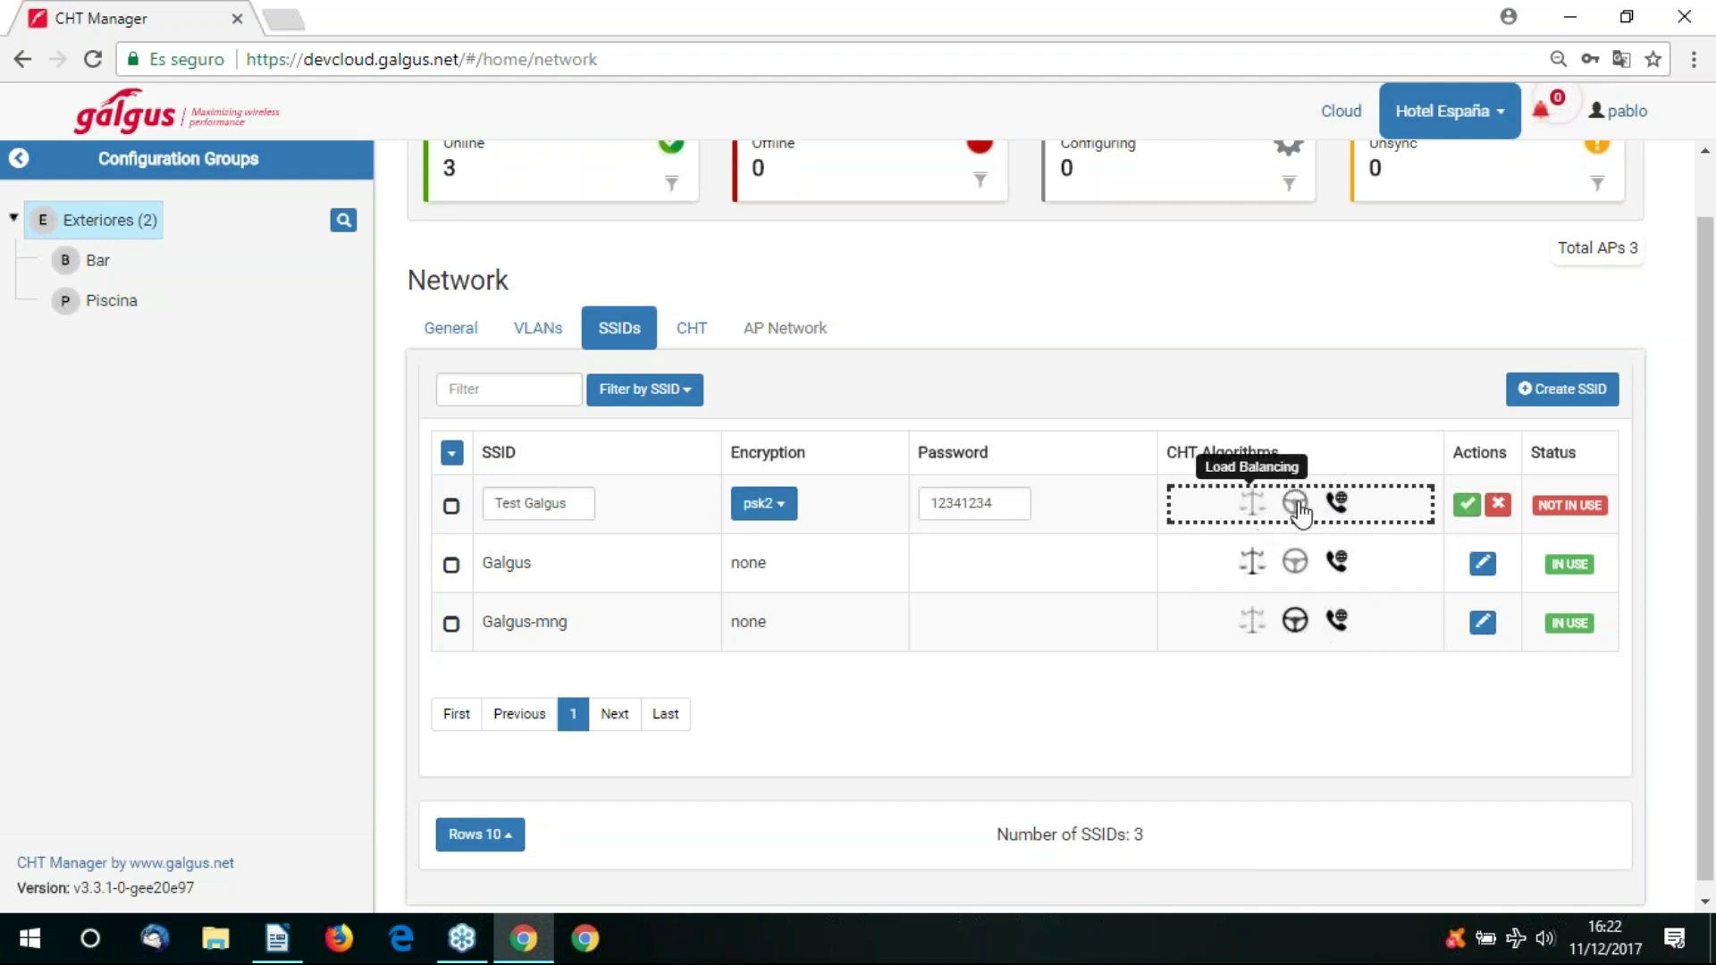
left_click(1467, 505)
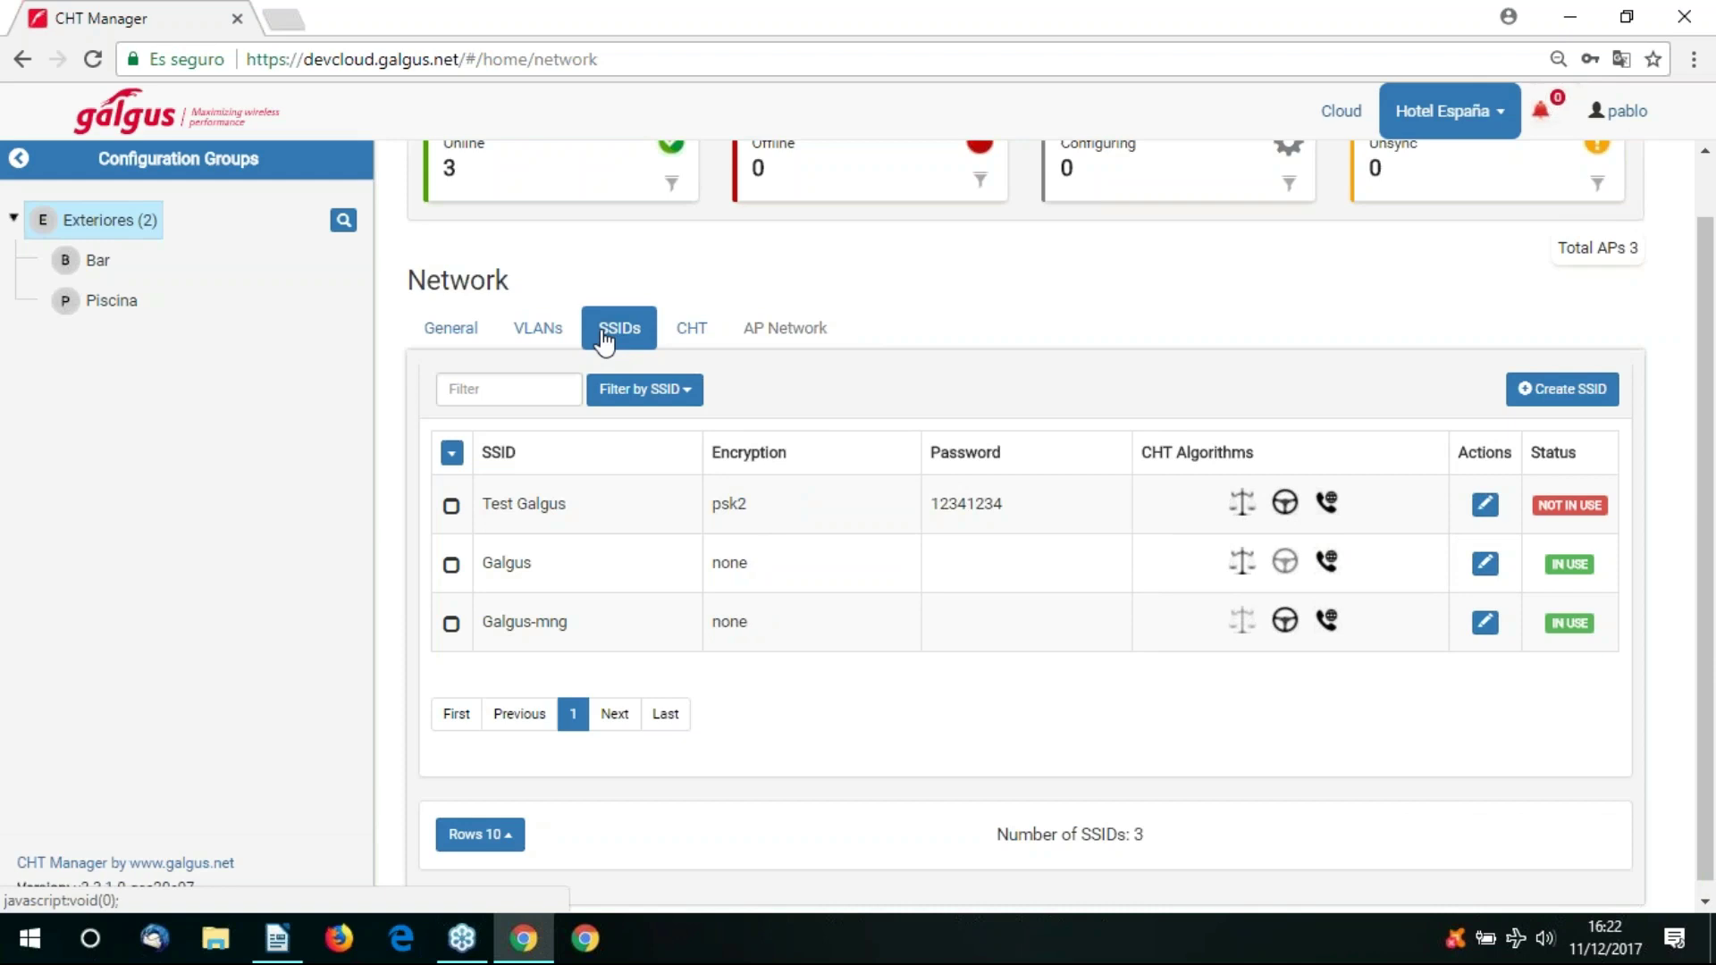
Review the CHT channel assignment settings, then return to the General network summary.
left_click(691, 329)
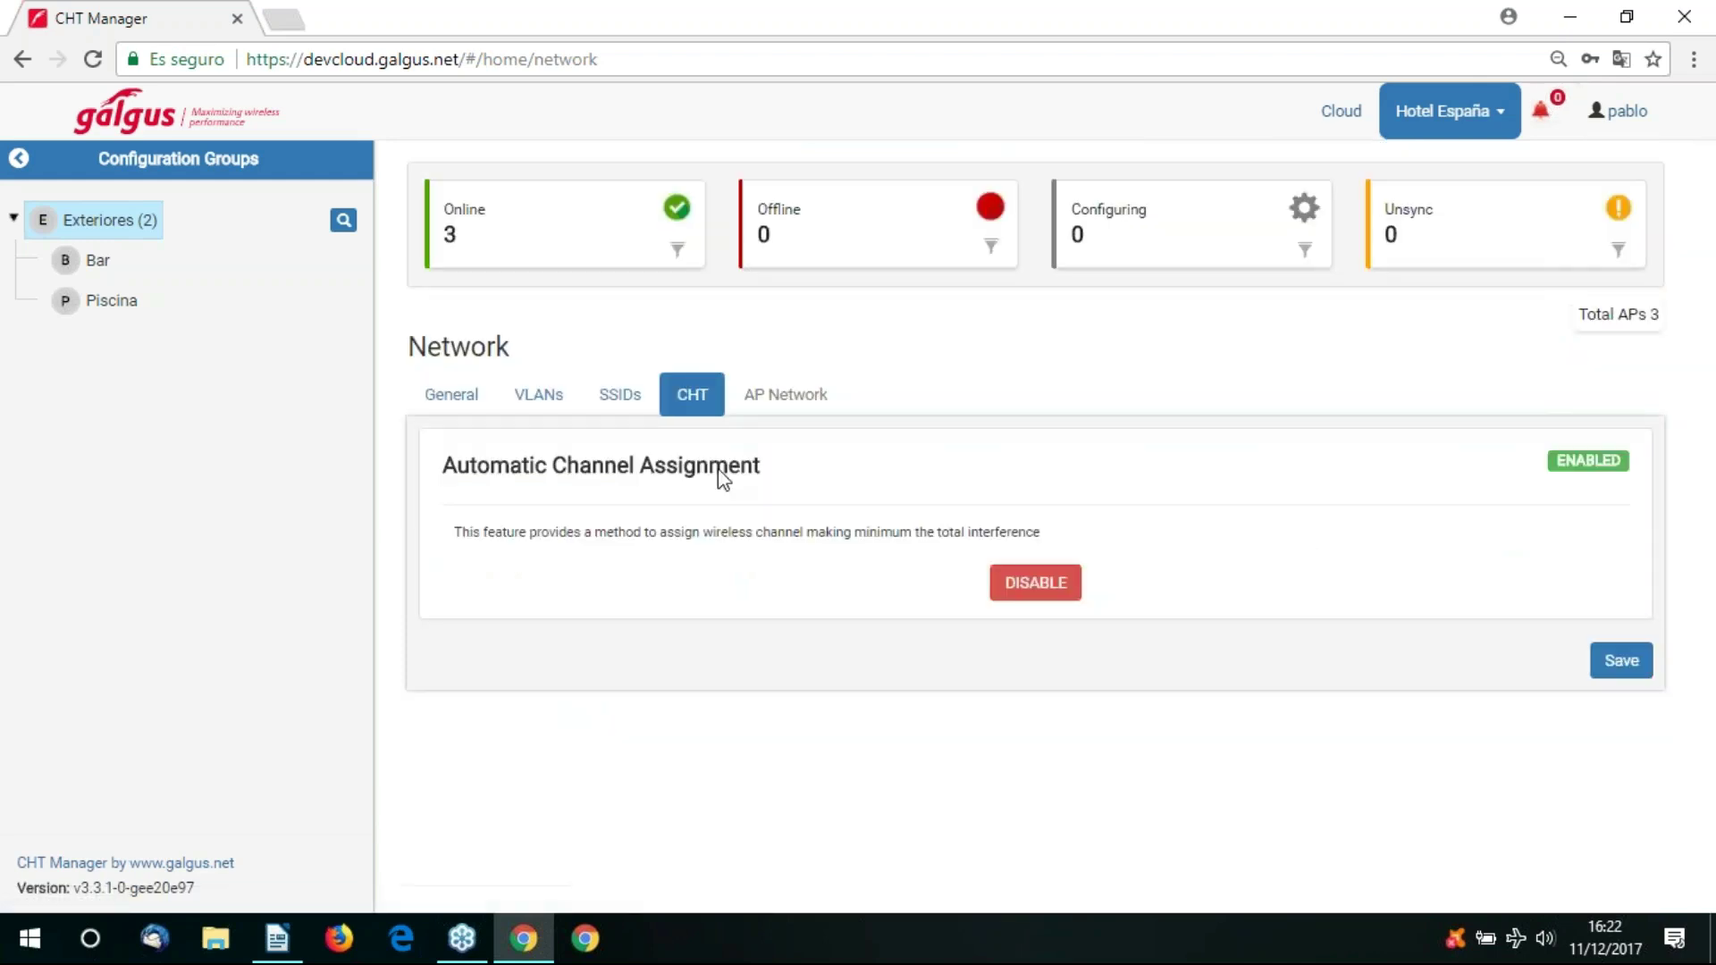
left_click(622, 397)
left_click(480, 409)
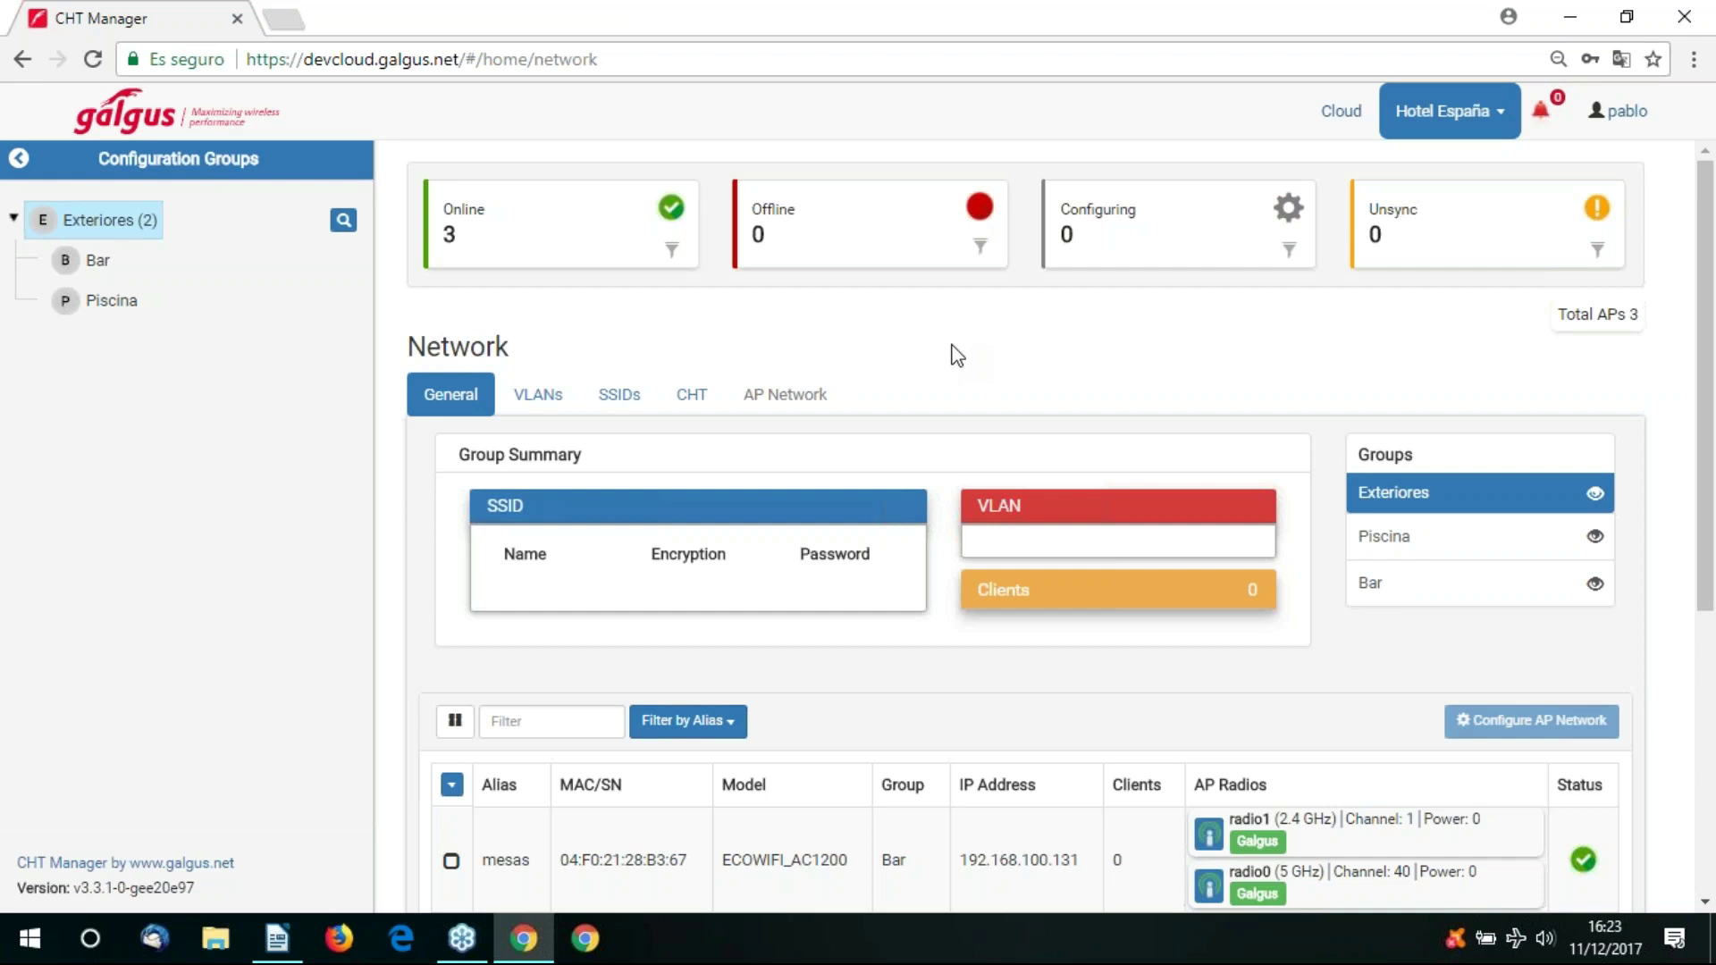
Go to Hotel España's Statistics Overview.
left_click(1475, 116)
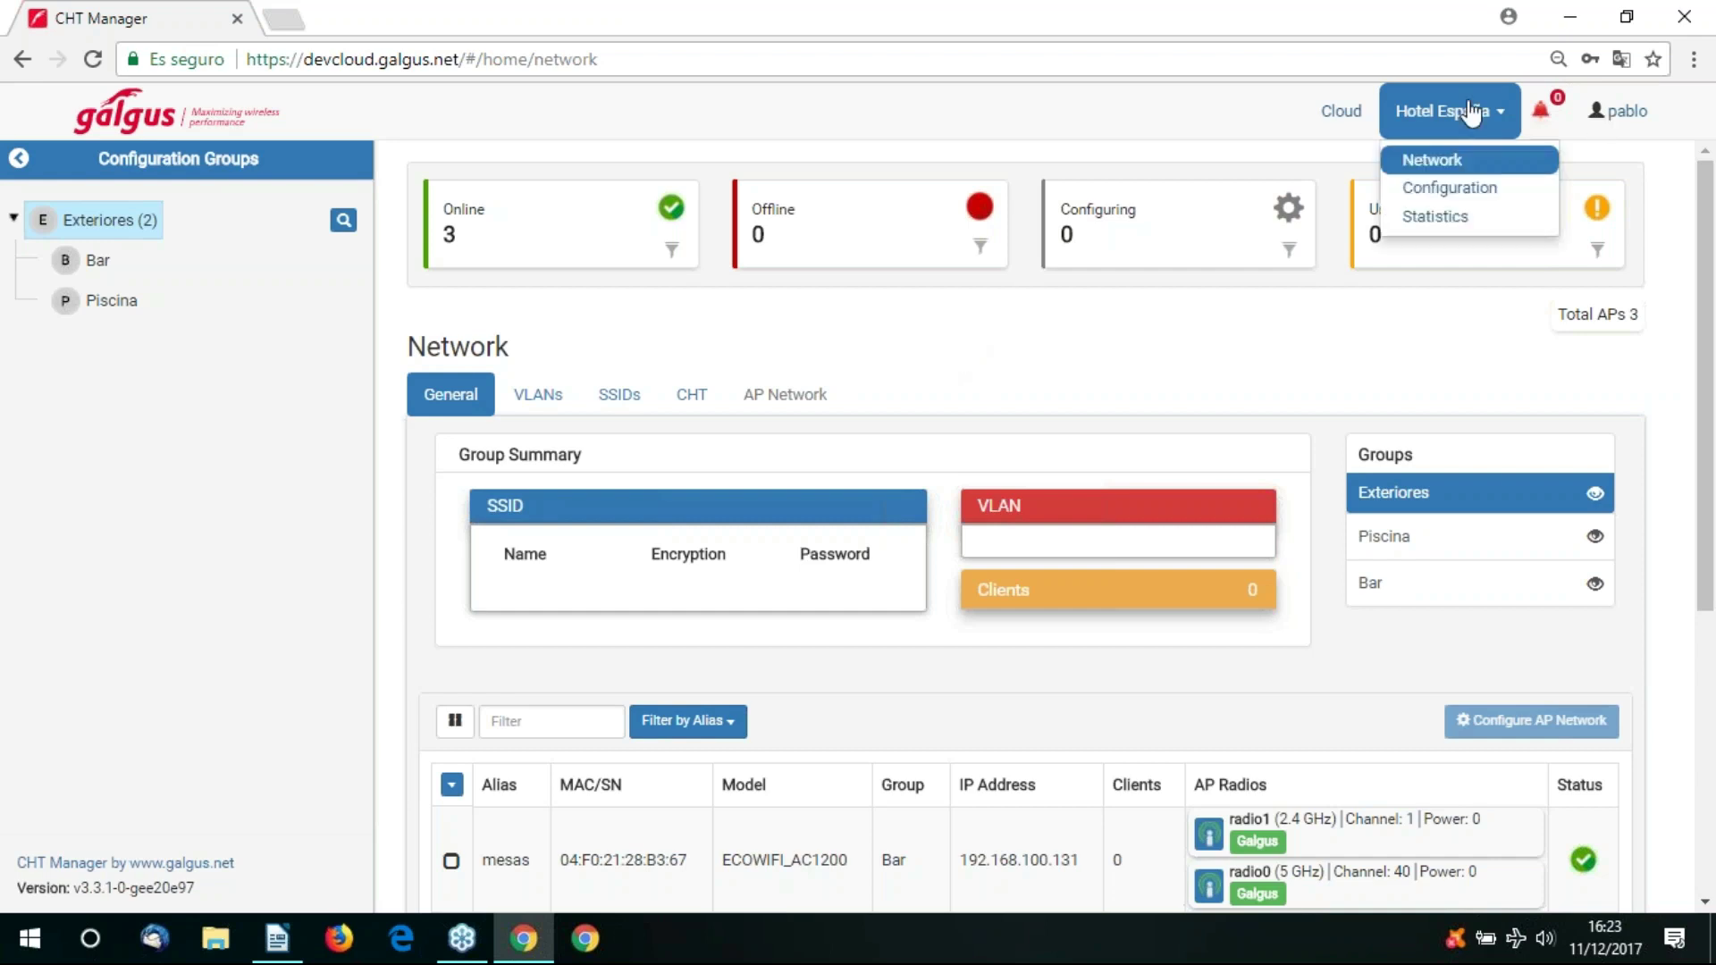
left_click(1454, 223)
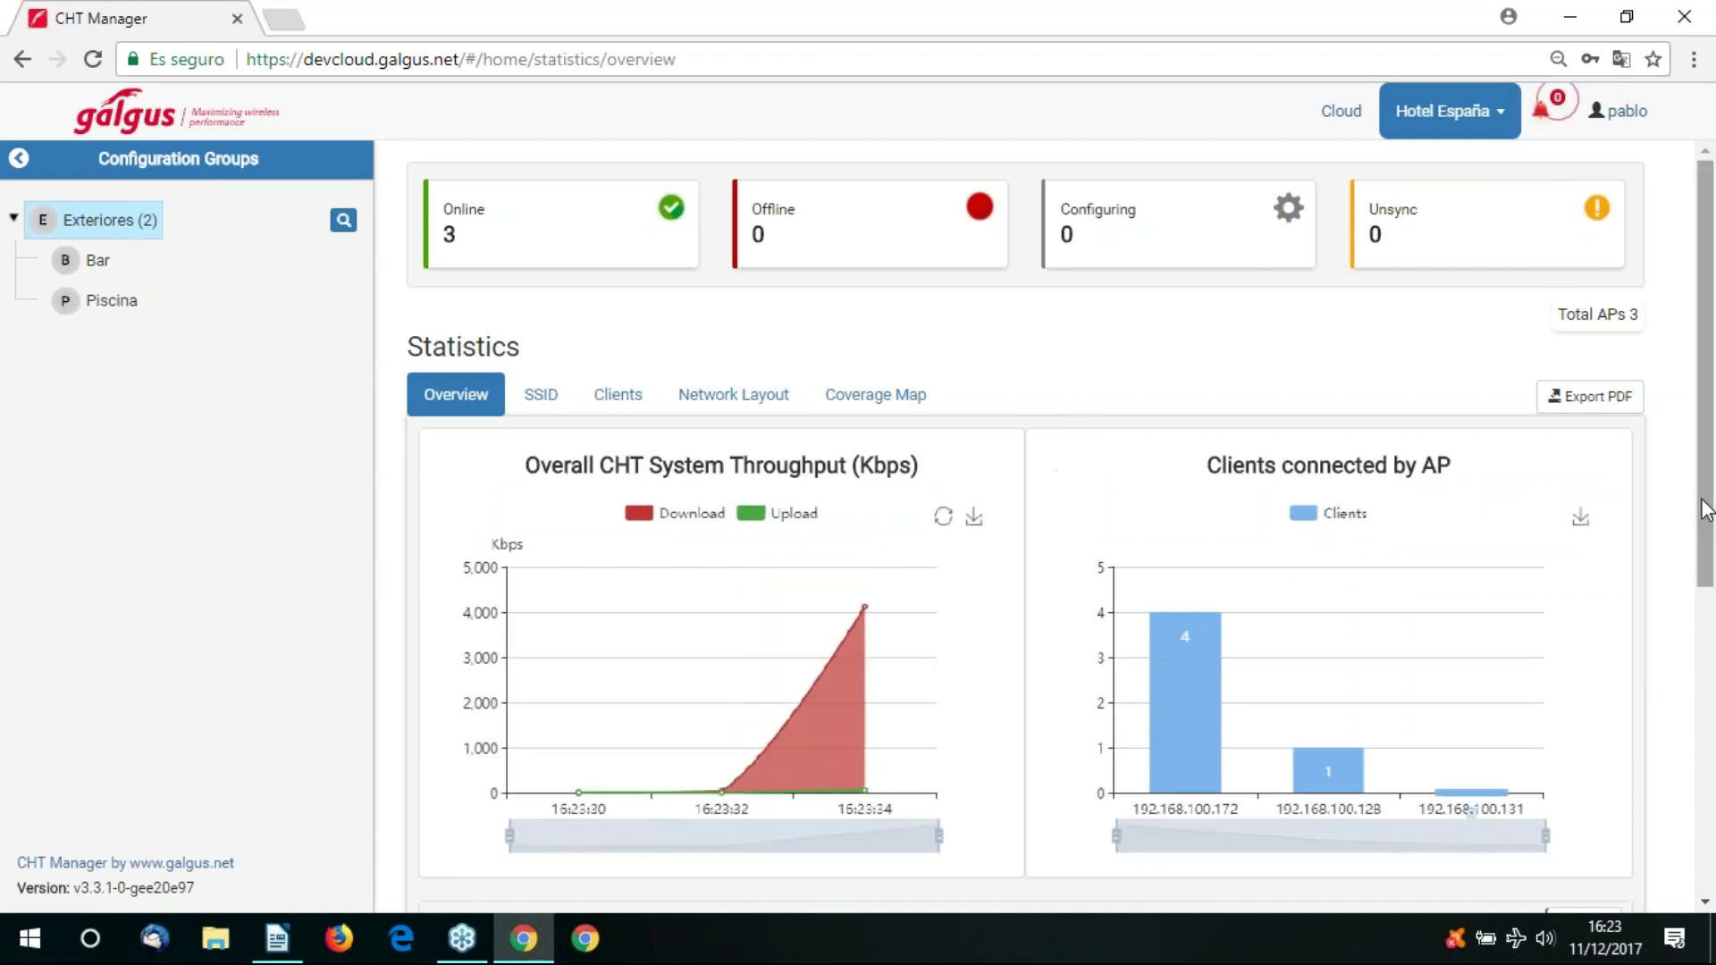
scroll(1709, 482, "down", 1)
scroll(1712, 470, "up", 1)
left_click(1467, 109)
left_click(430, 382)
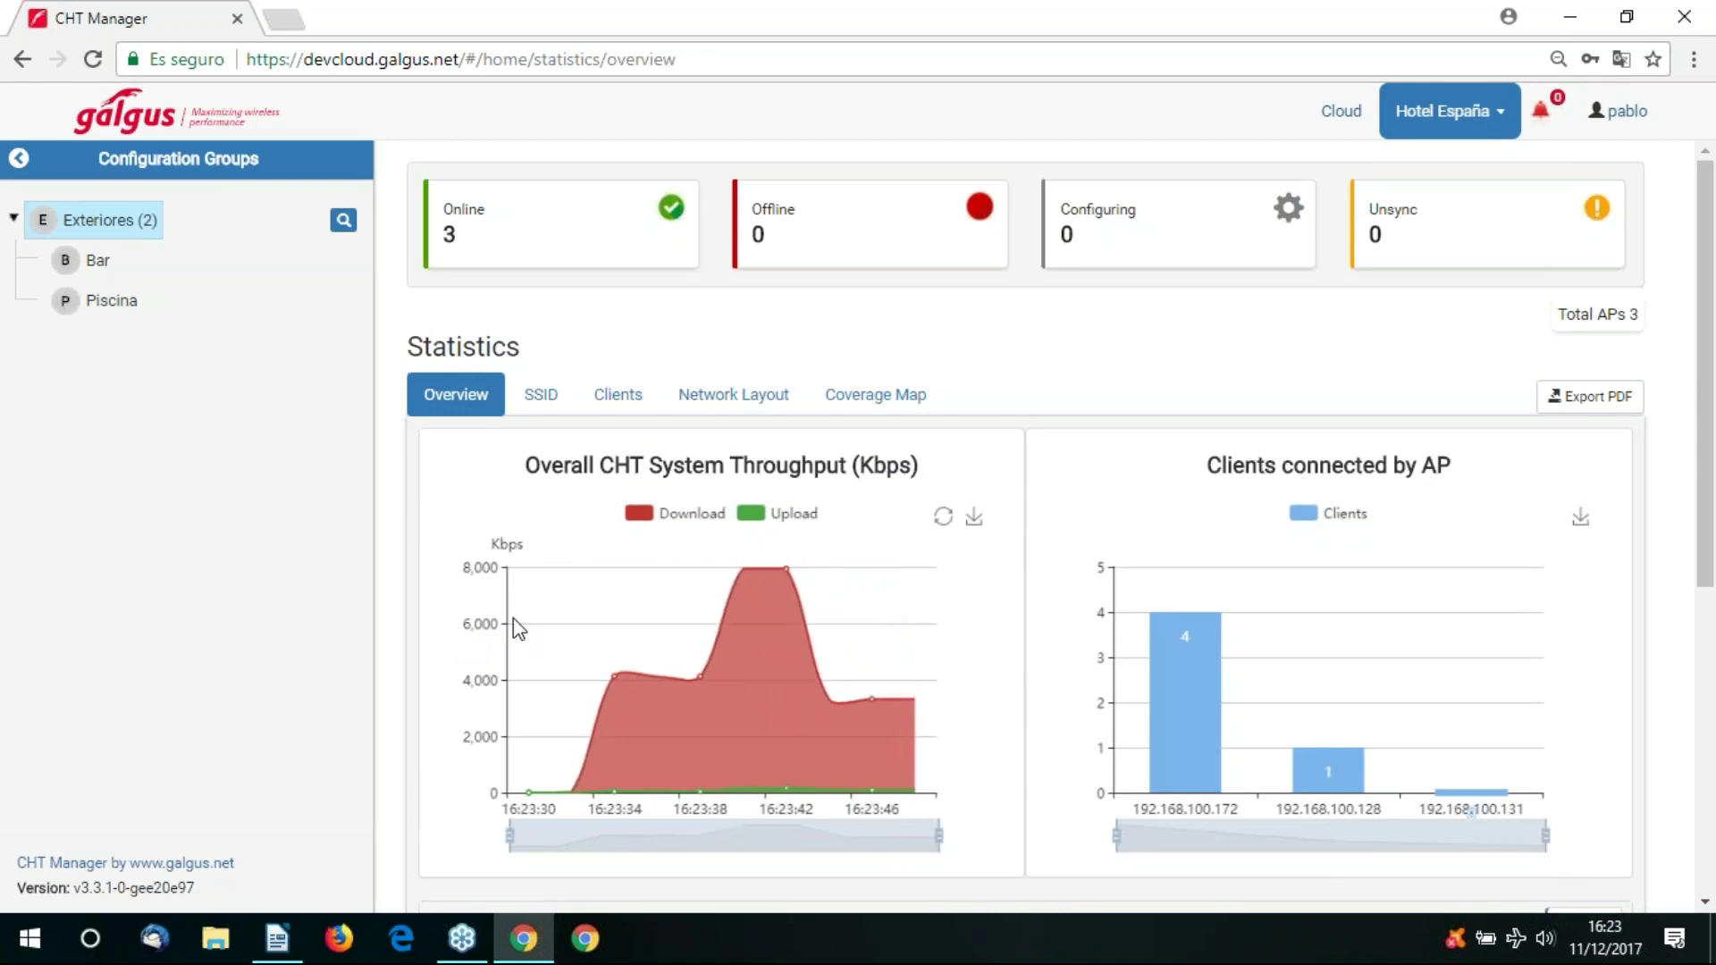
Scroll through the throughput and clients-per-AP charts and the AP table.
left_click_drag(1709, 552, 1712, 615)
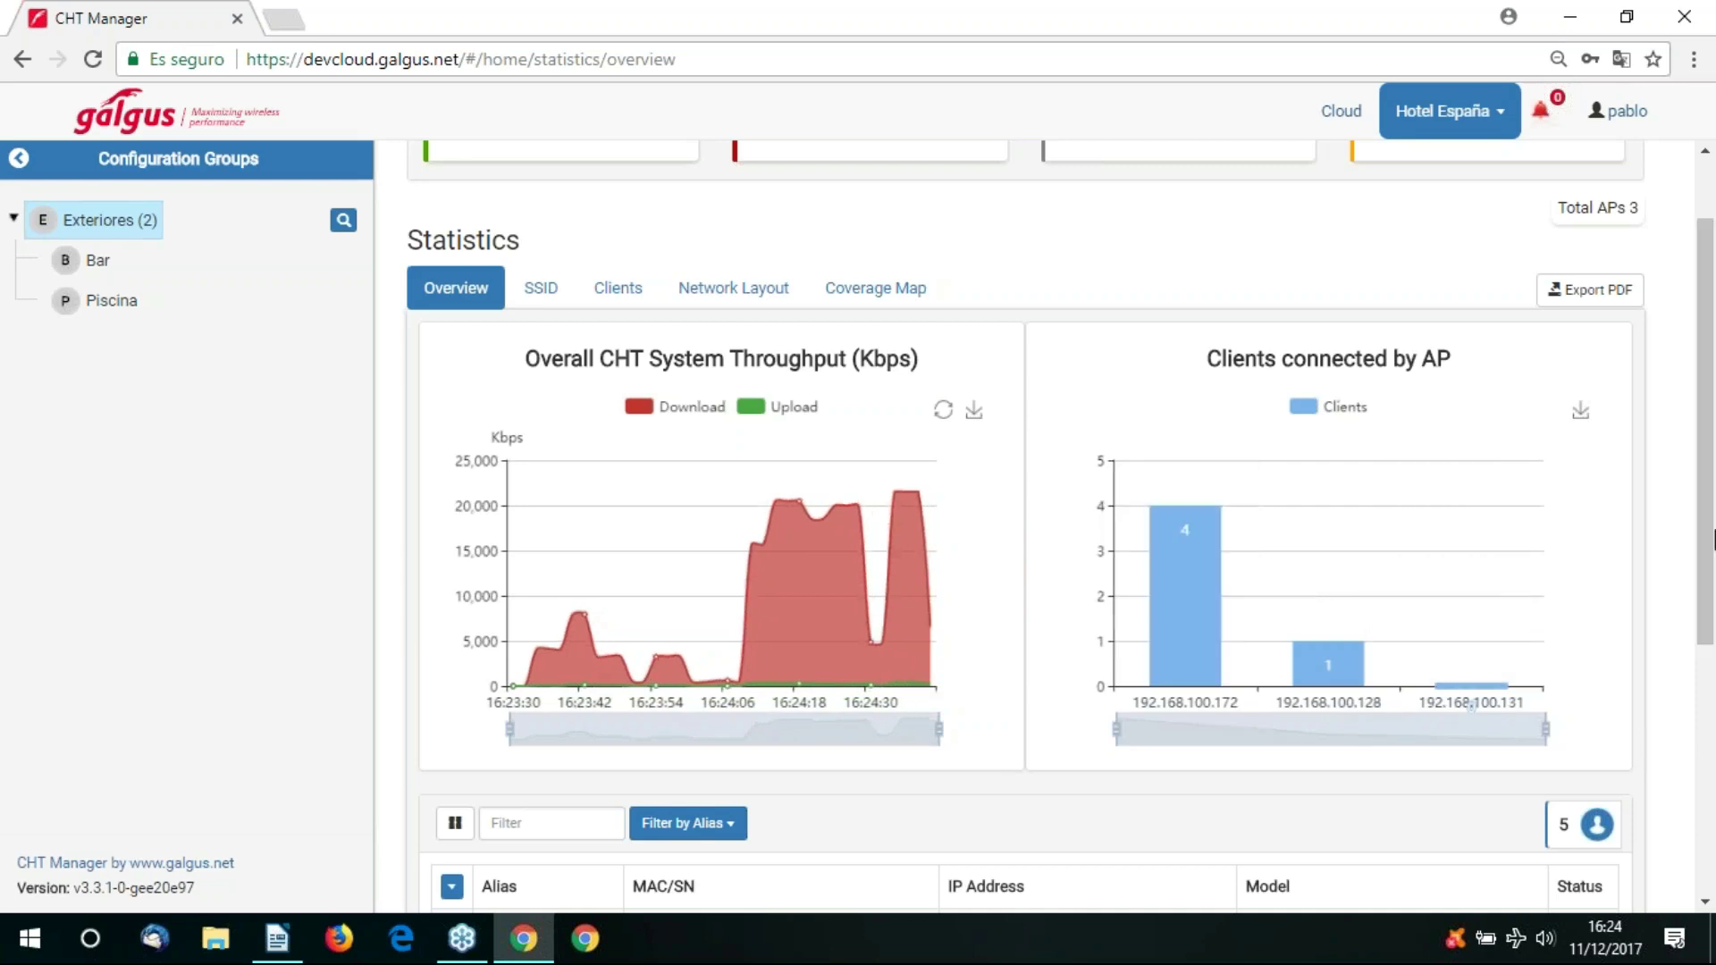
scroll(1712, 626, "down", 2)
mouse_move(1185, 443)
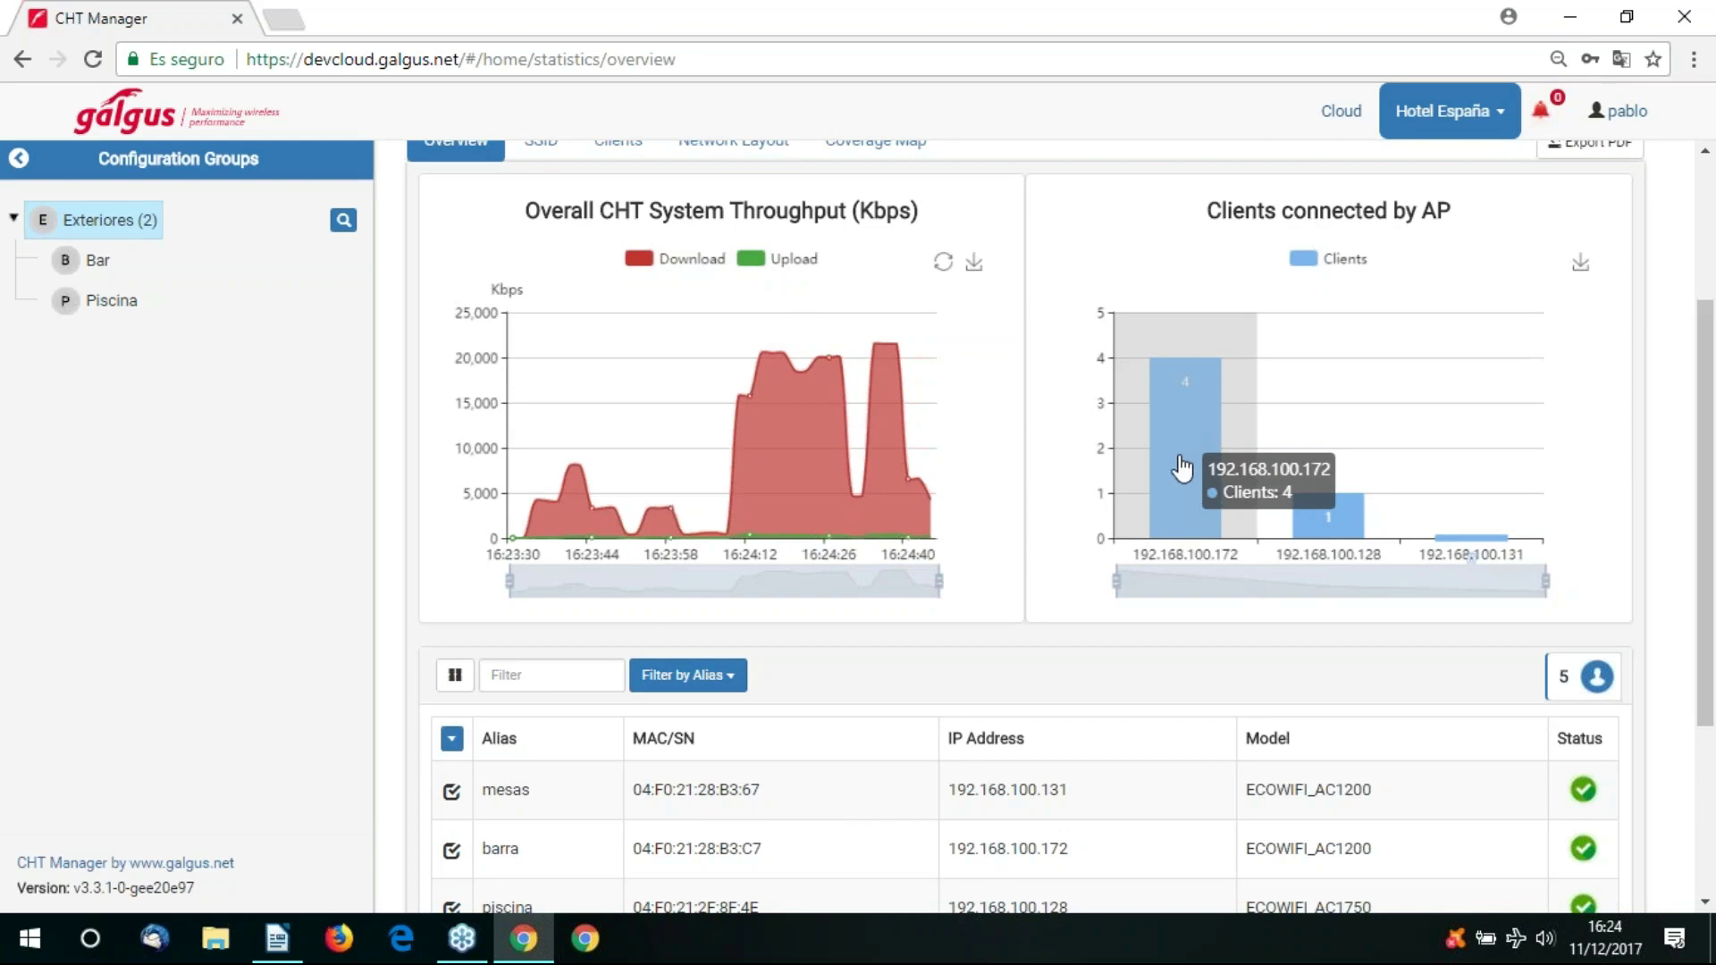
mouse_move(1345, 505)
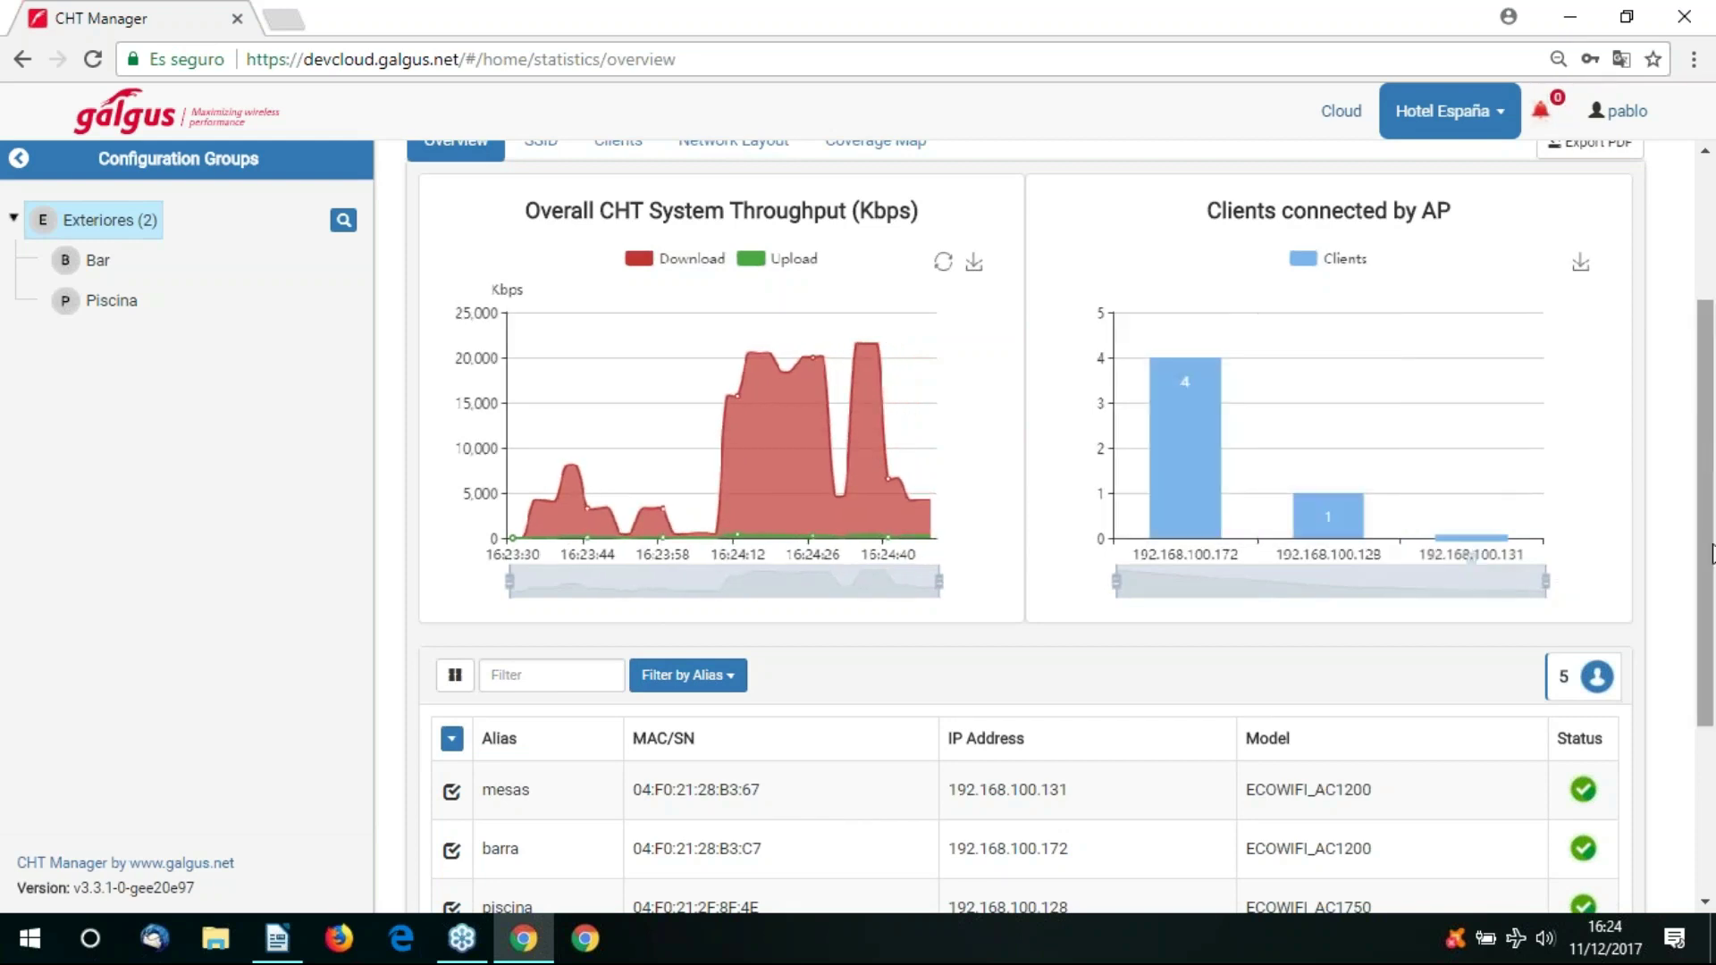
scroll(1712, 555, "down", 2)
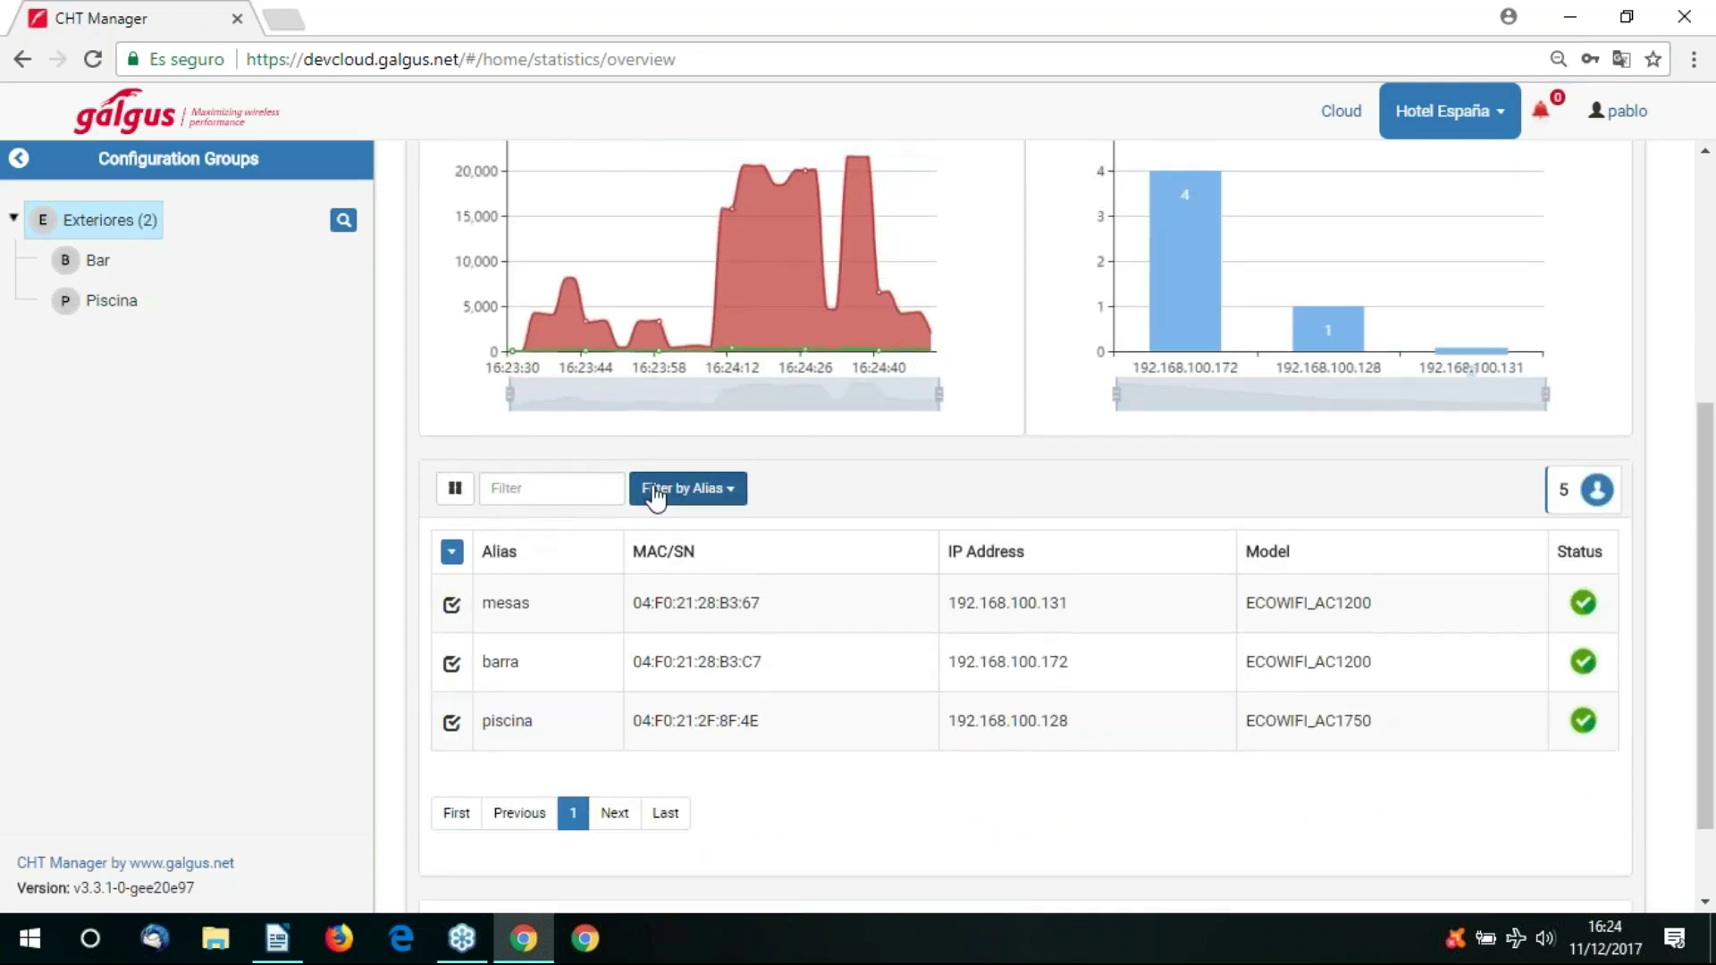
scroll(1706, 536, "up", 4)
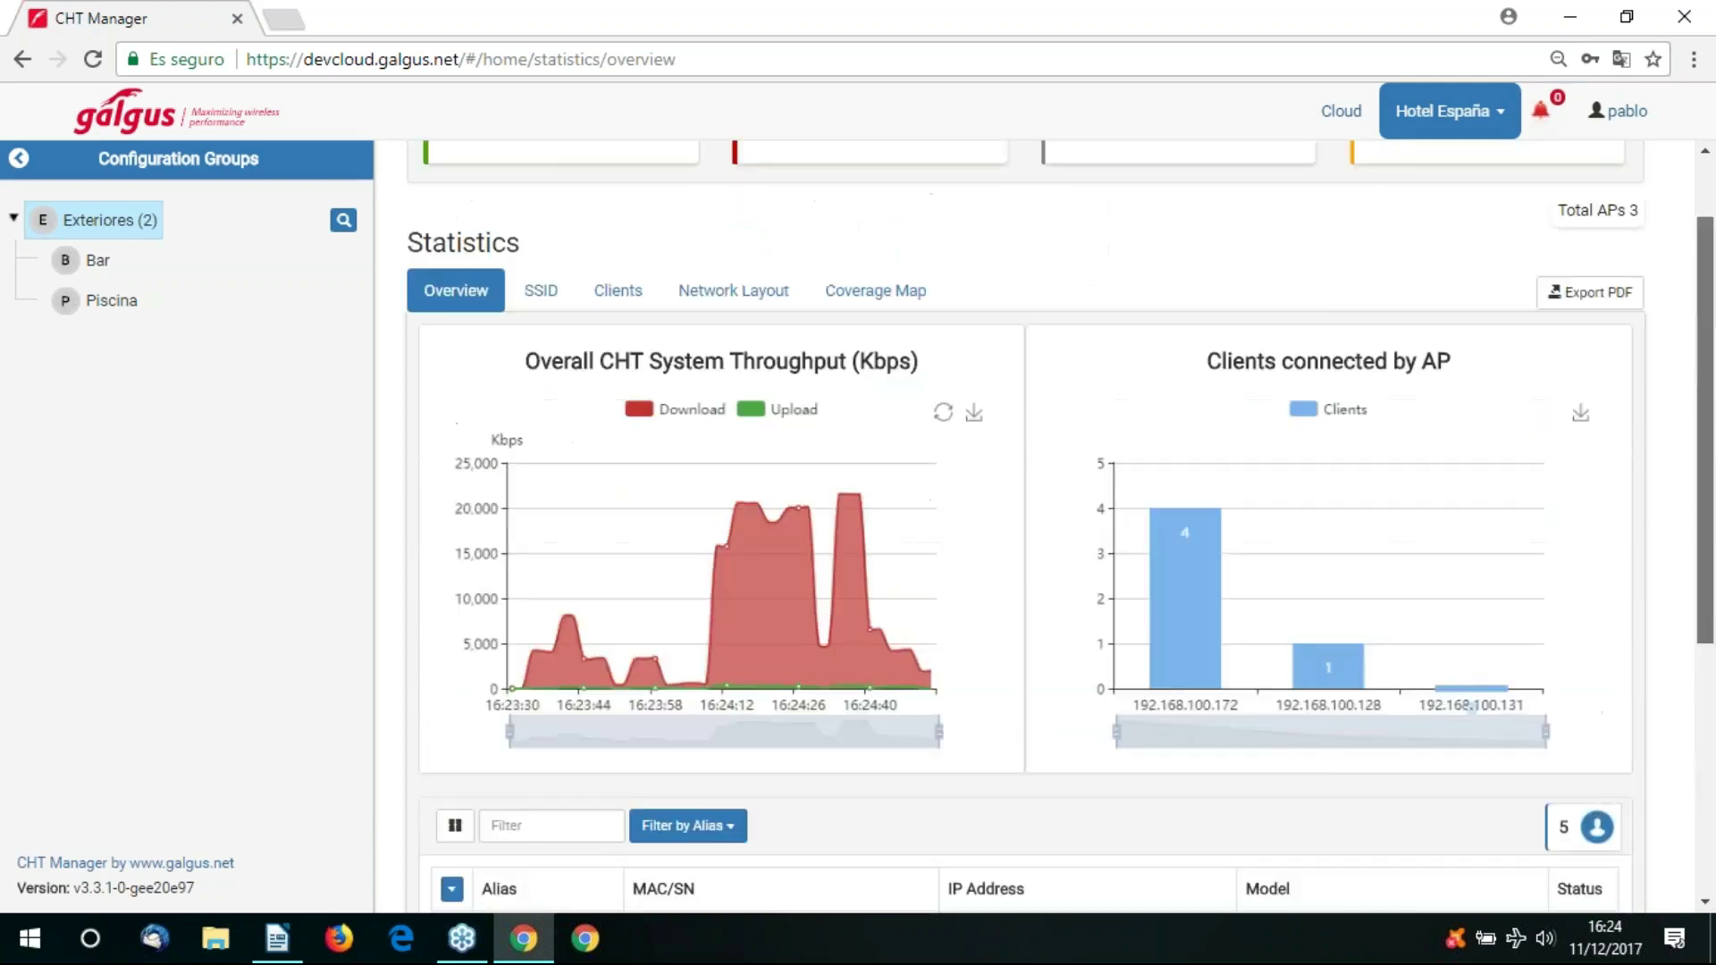
Show the SSID statistics and scroll to the Clients by SSID and band pie charts.
left_click(532, 347)
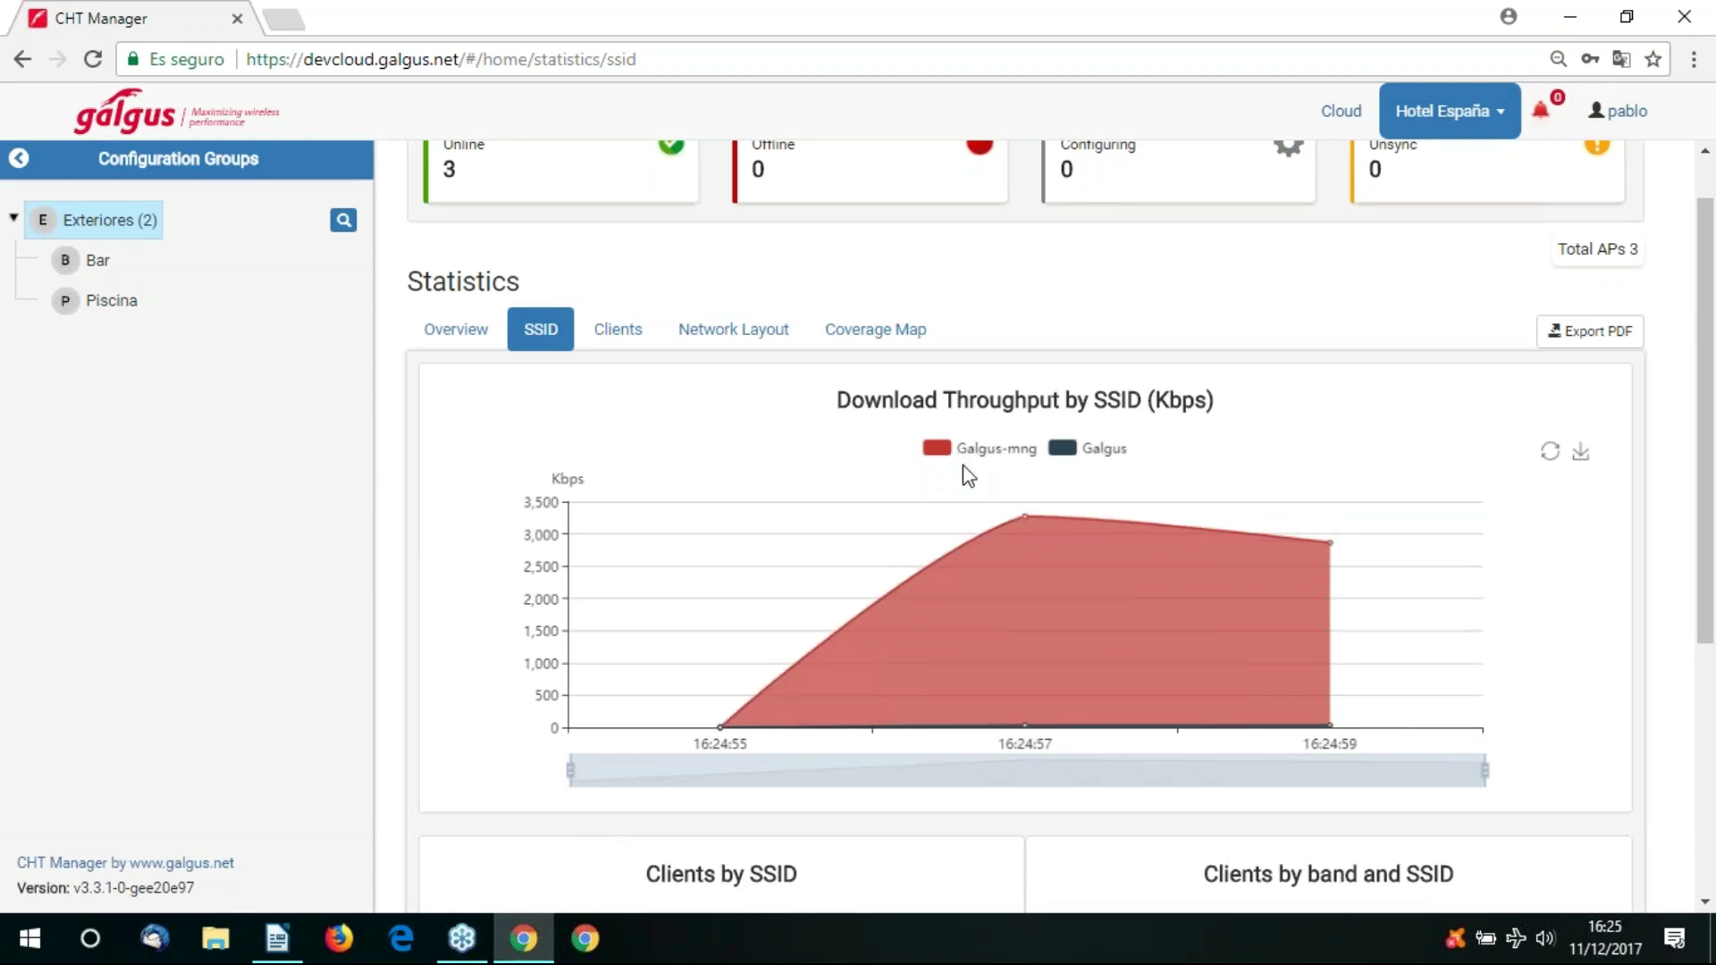
scroll(1712, 606, "down", 4)
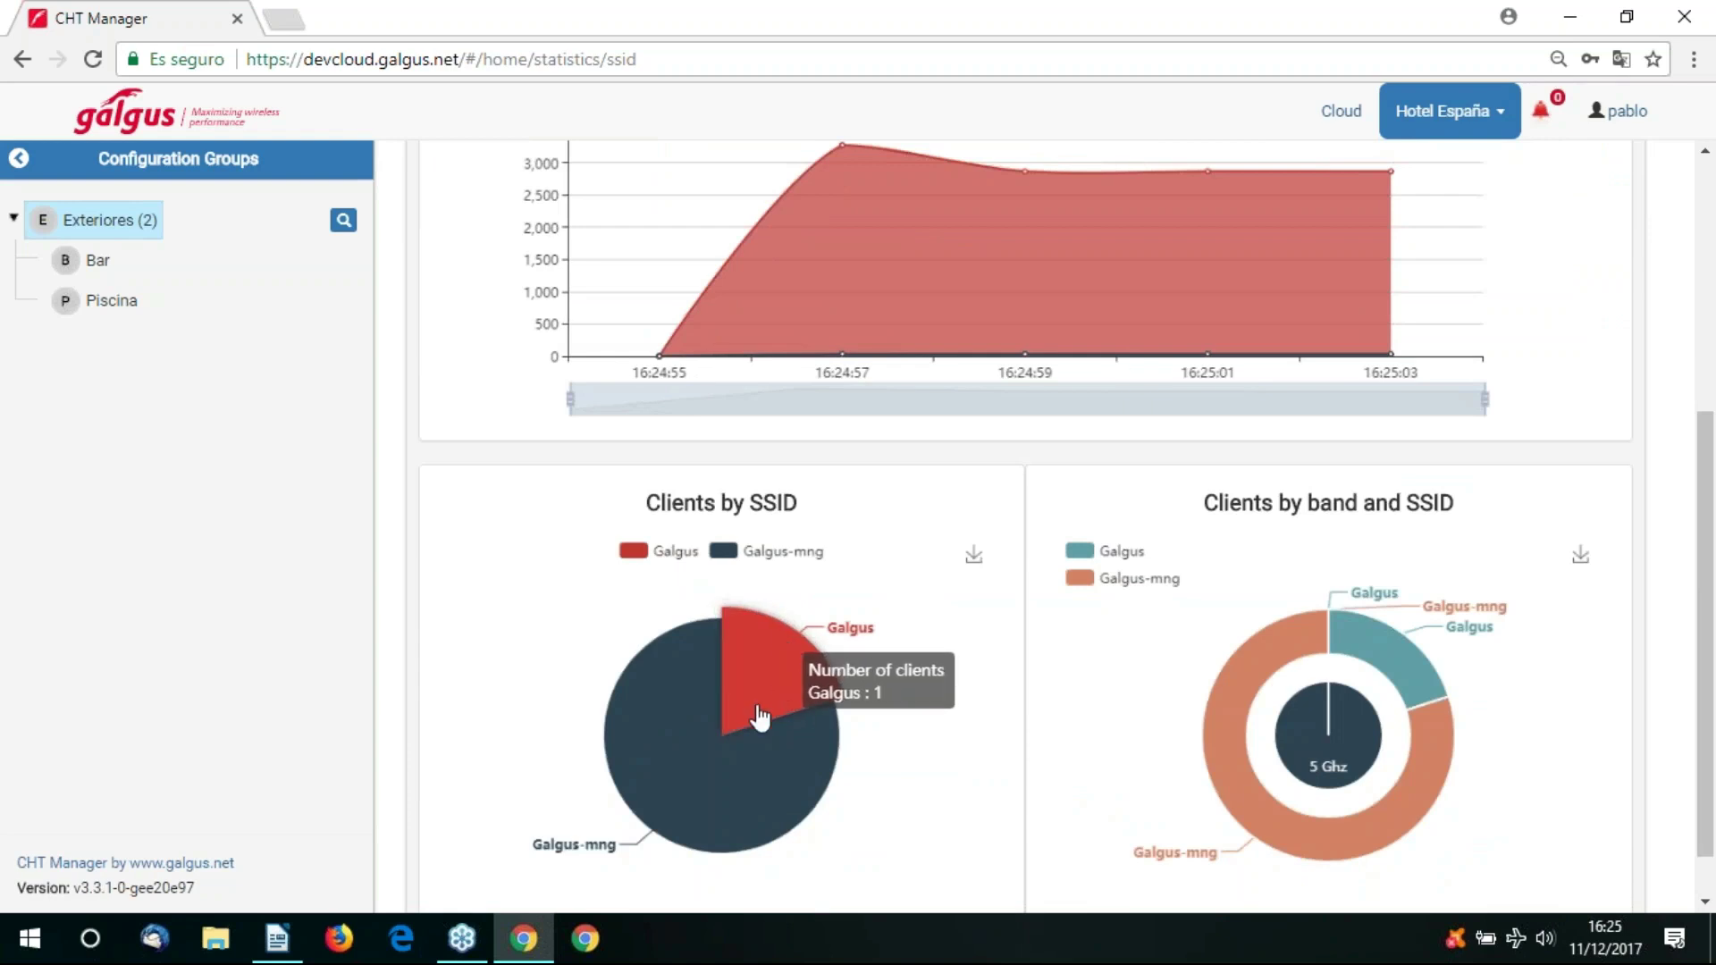
left_click_drag(1709, 659, 1709, 666)
scroll(1709, 666, "down", 1)
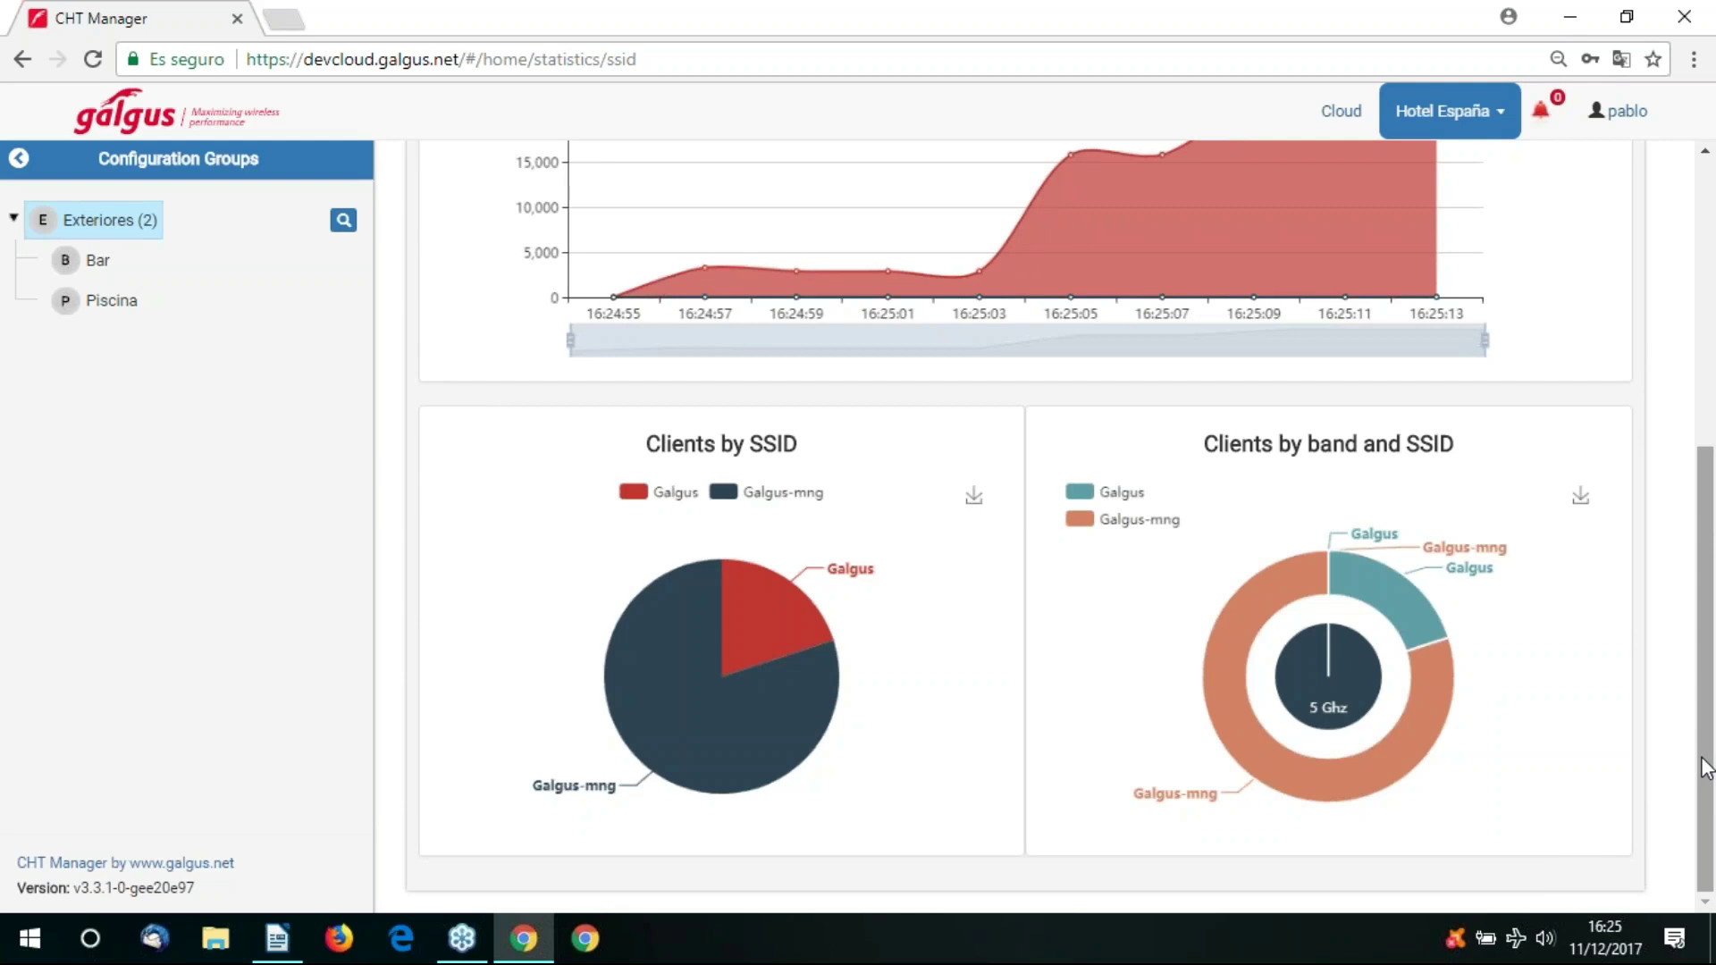
scroll(1680, 402, "up", 5)
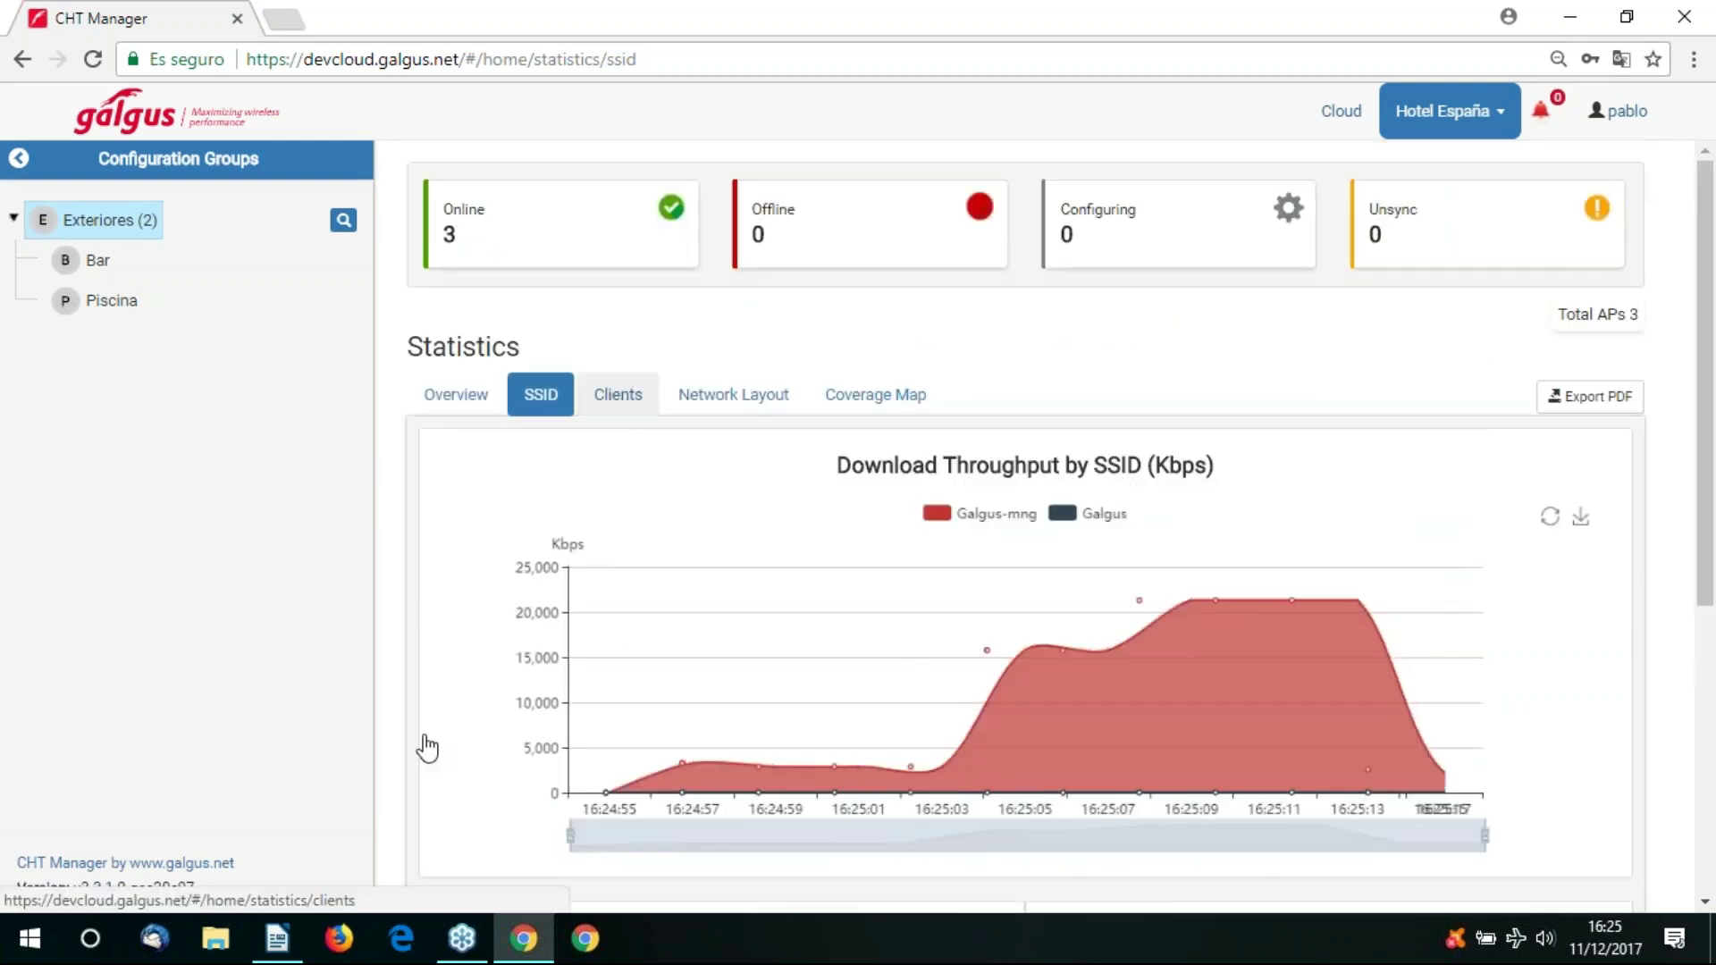
Open Hotel España's client statistics graphs and scroll down to the pie charts.
key("Return")
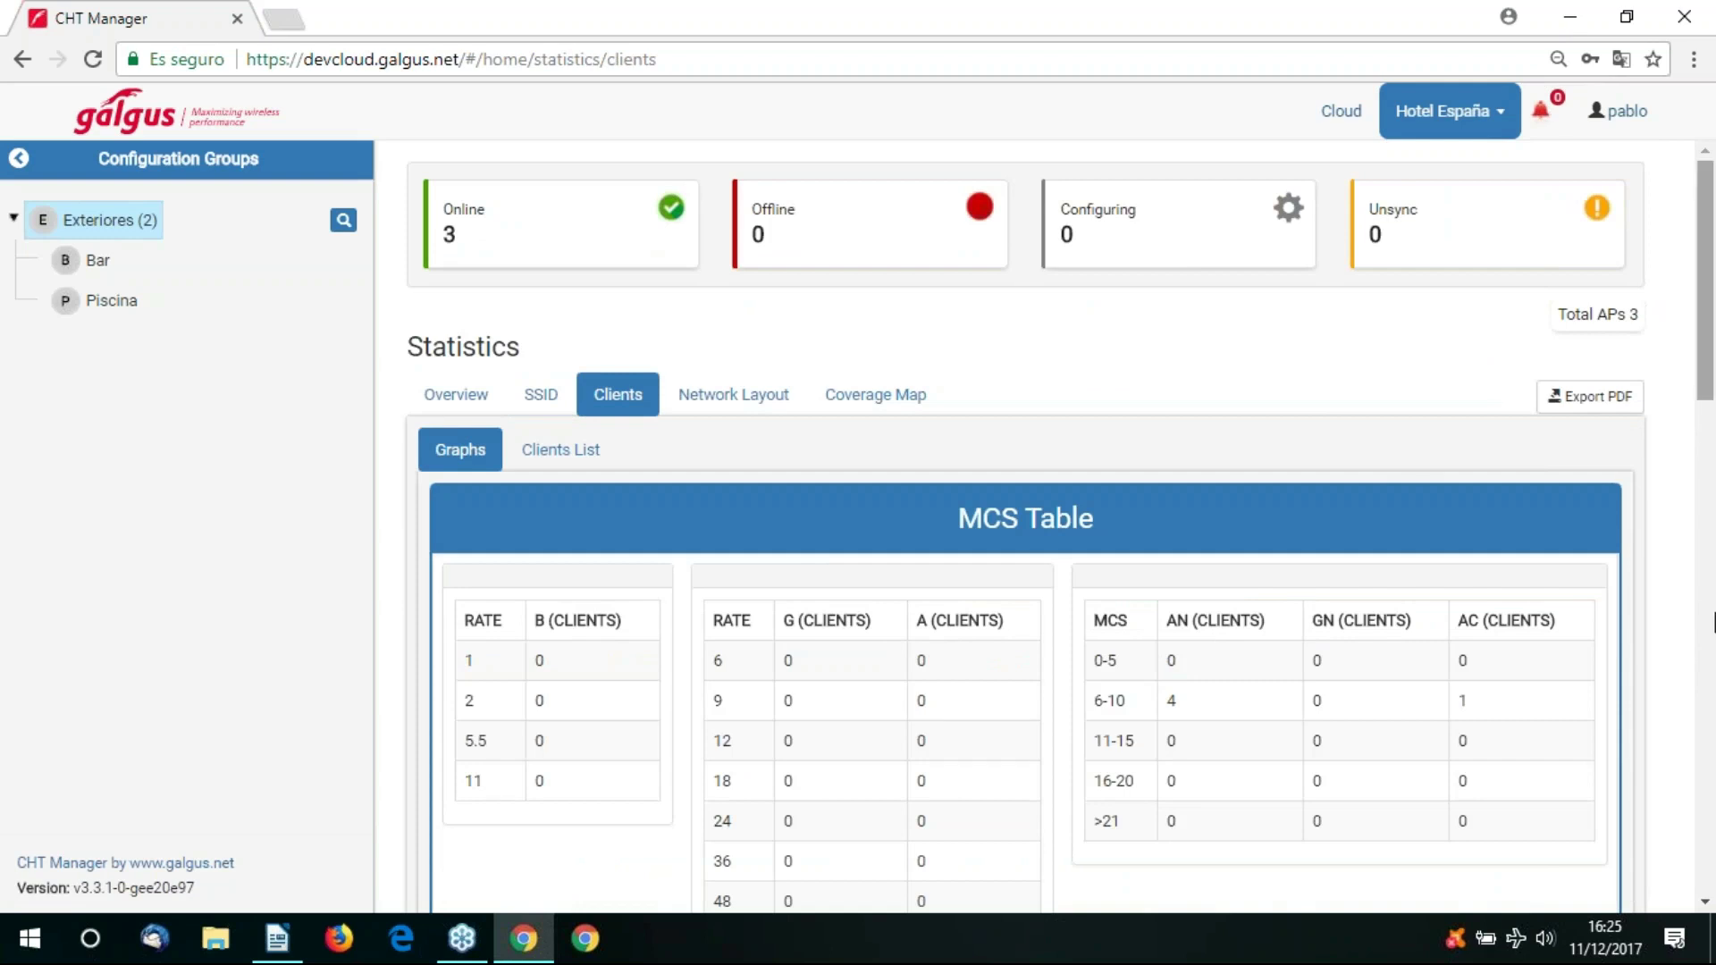
scroll(1713, 623, "down", 9)
scroll(1714, 747, "down", 7)
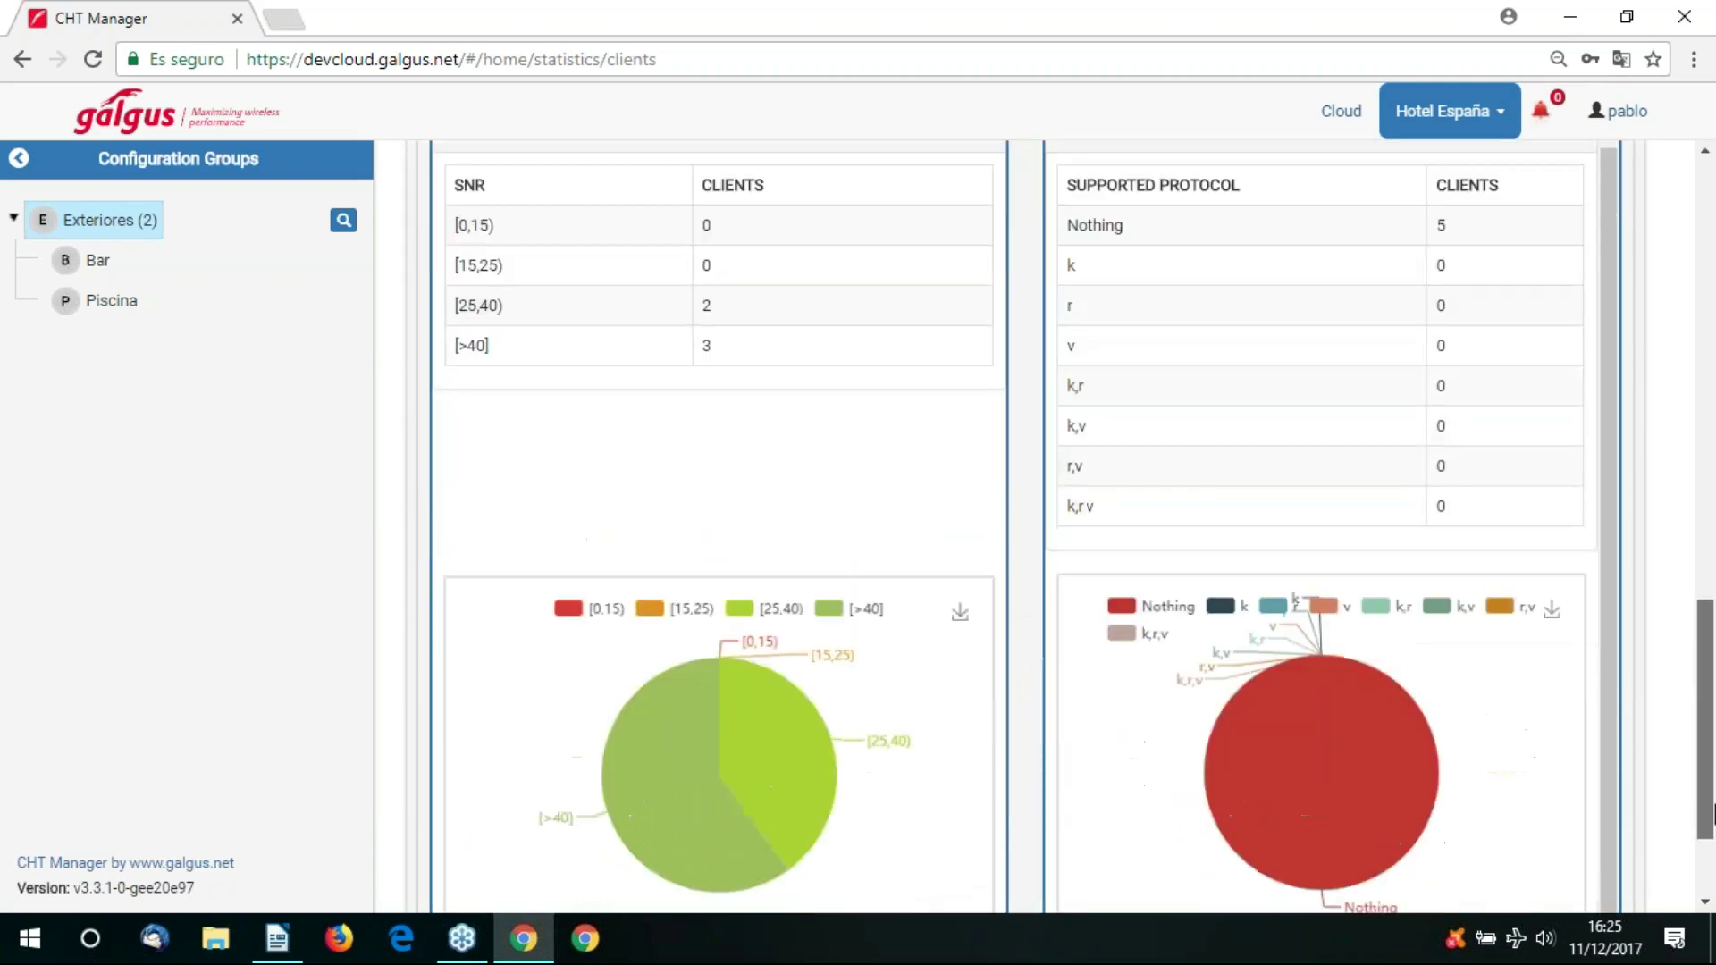
scroll(1713, 583, "up", 17)
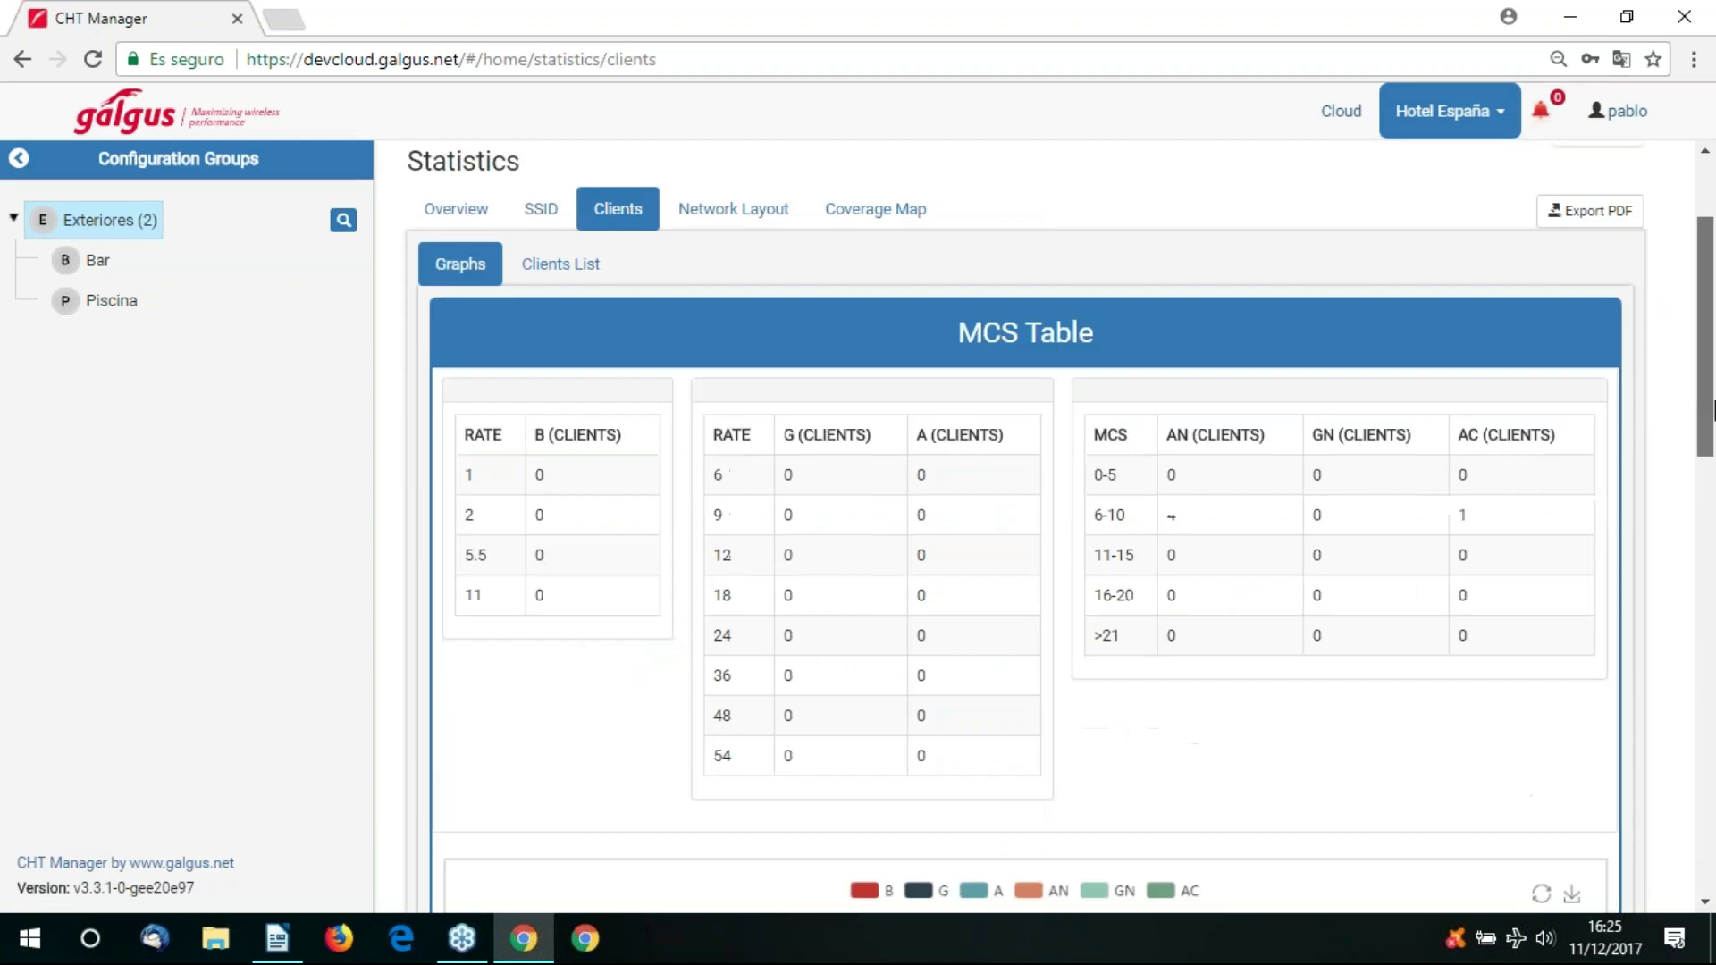
scroll(1714, 451, "down", 1)
scroll(1713, 451, "down", 1)
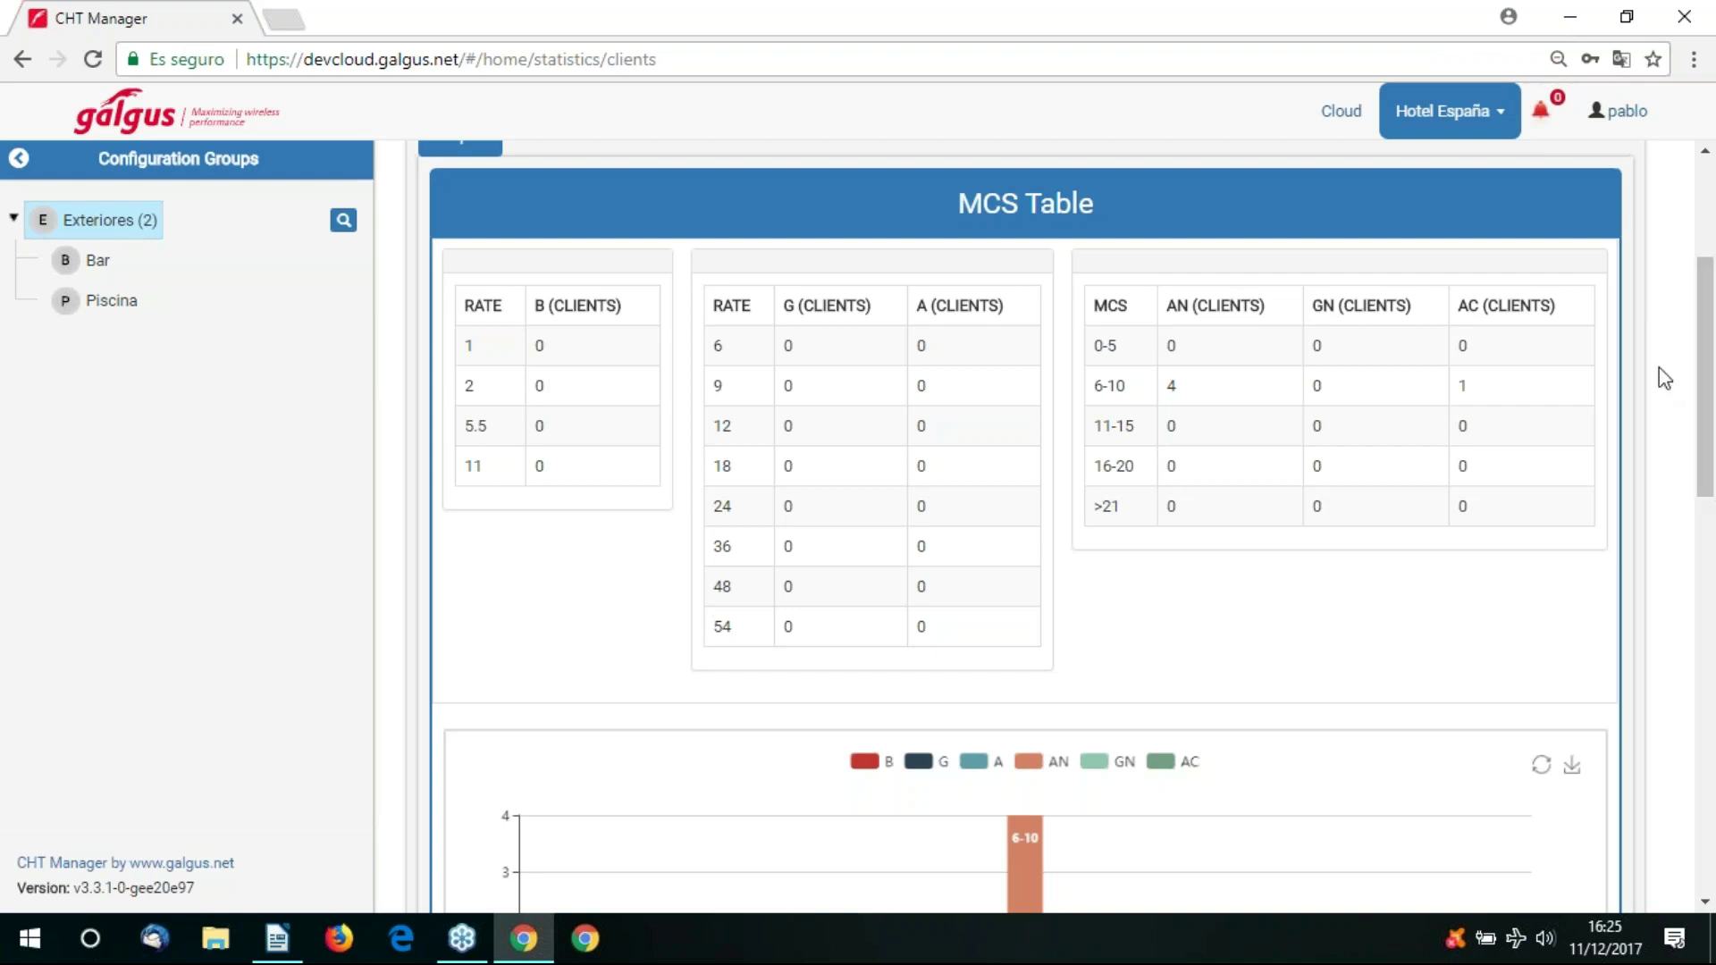
left_click_drag(1707, 400, 1709, 544)
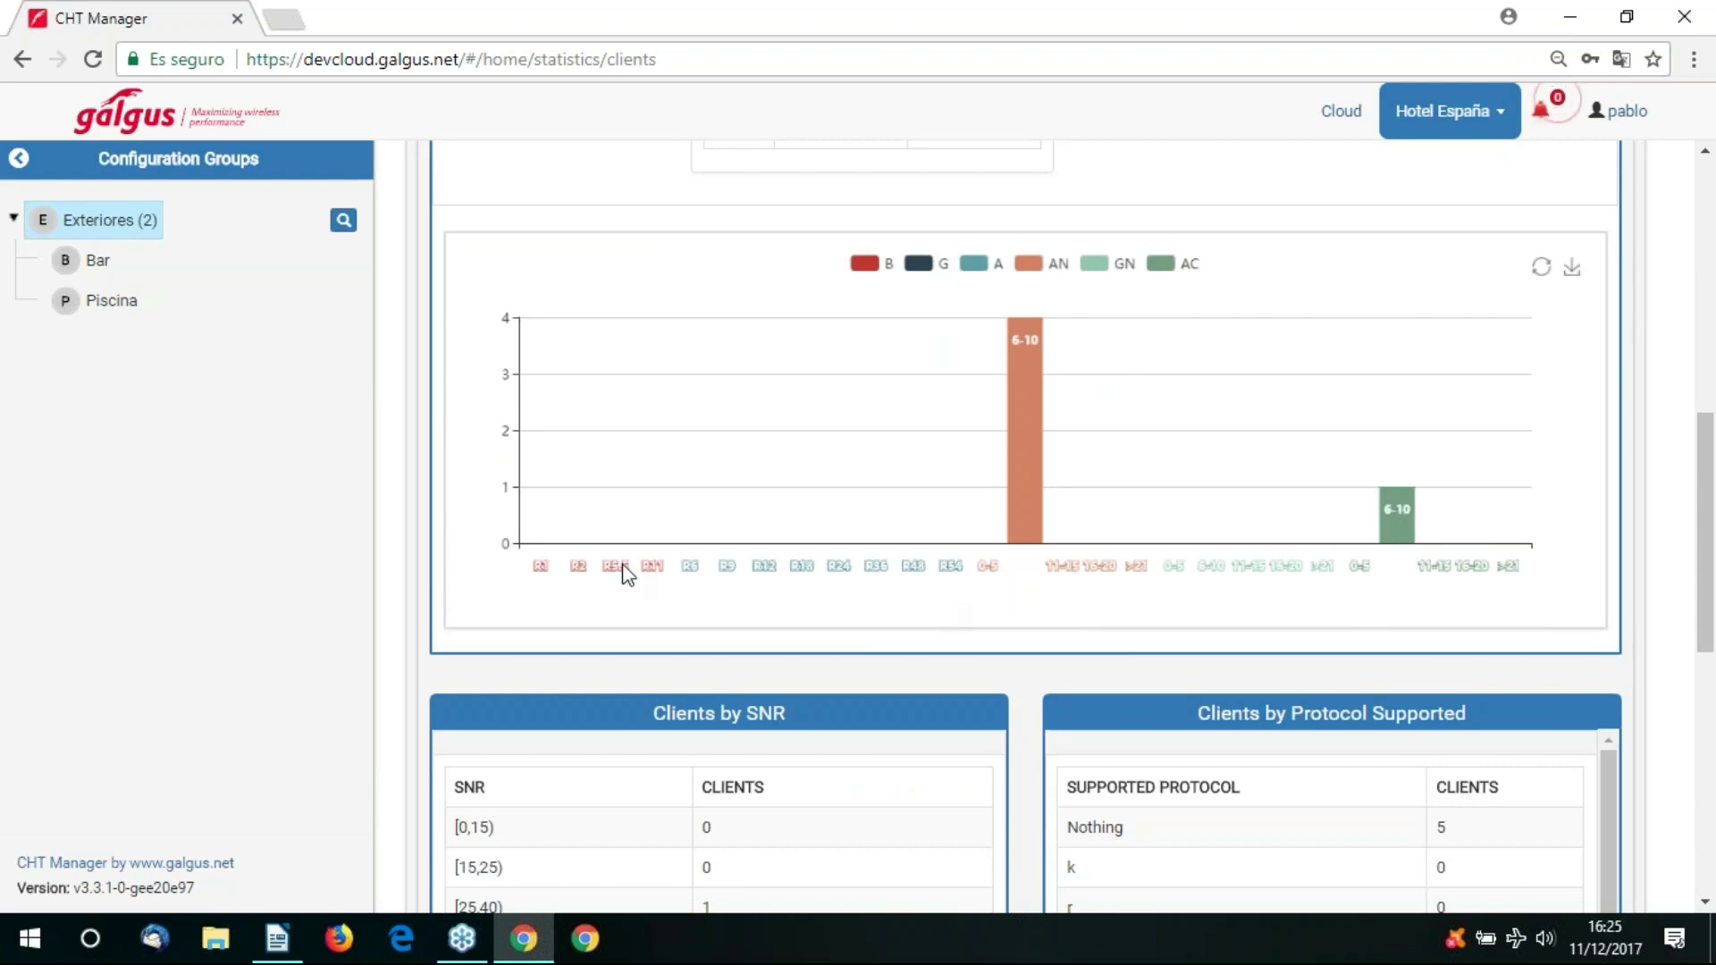
Hide the B, G, A and AN series in the protocol chart, leaving only AC.
left_click(864, 285)
left_click(916, 274)
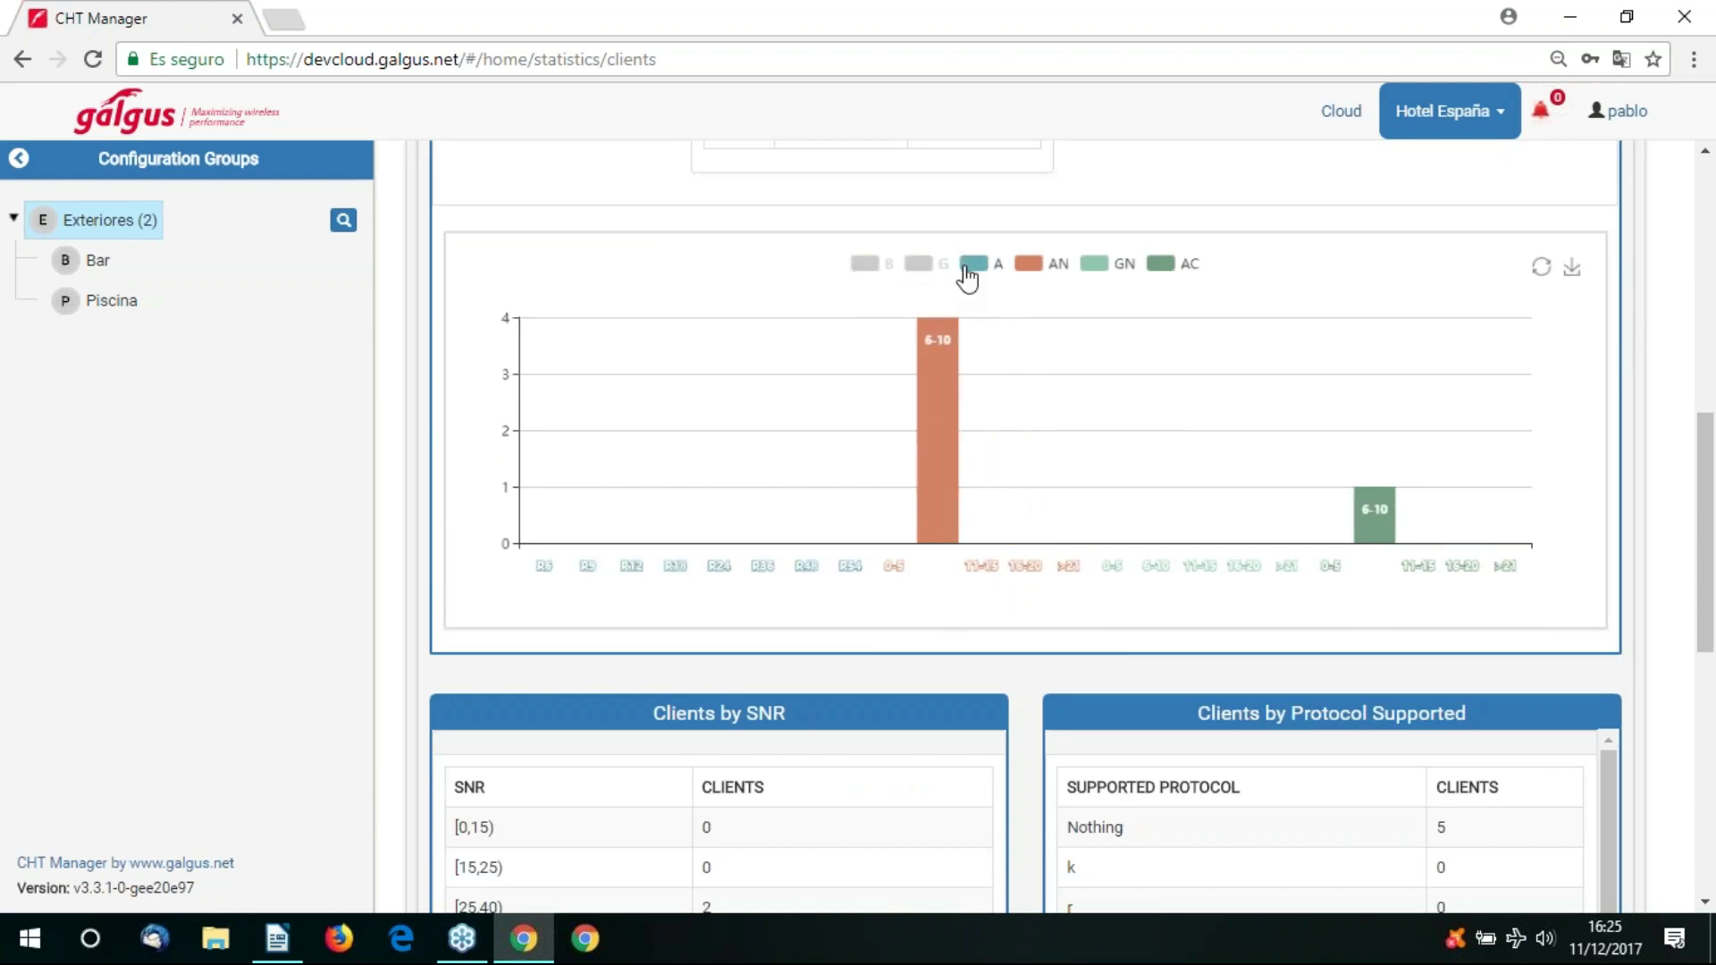
left_click(996, 278)
left_click(1044, 266)
Scroll to the Clients by SNR table and inspect its [>40] row.
left_click_drag(1709, 636, 1709, 827)
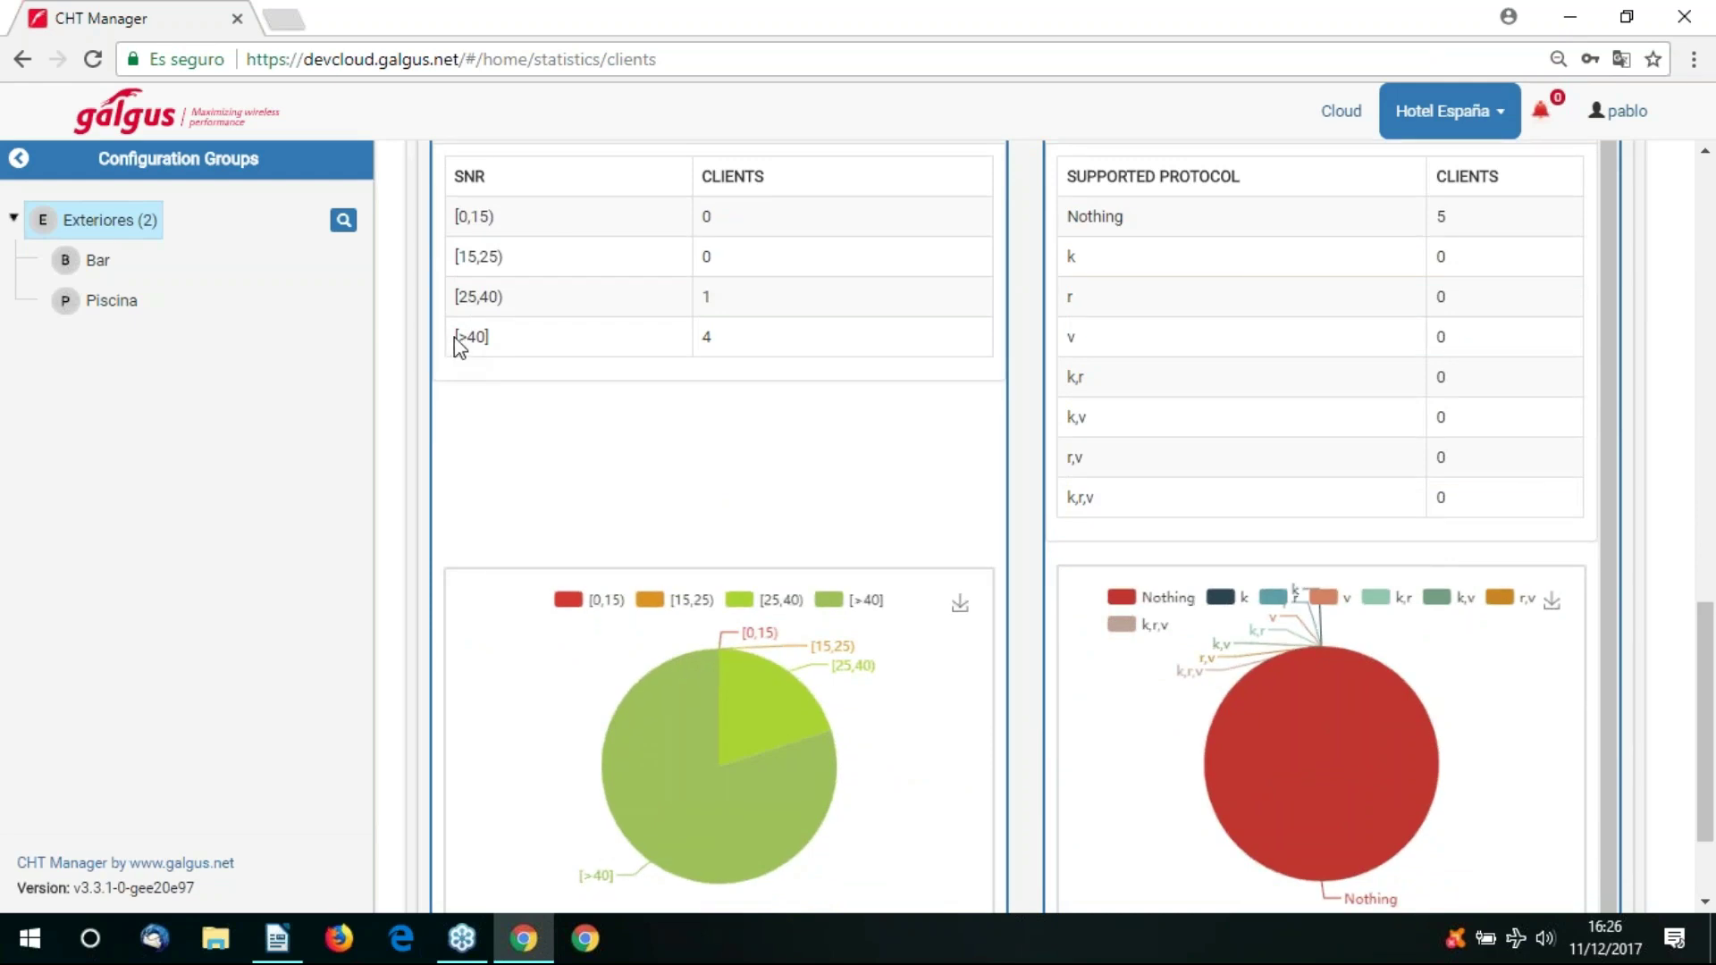
left_click_drag(454, 336, 745, 348)
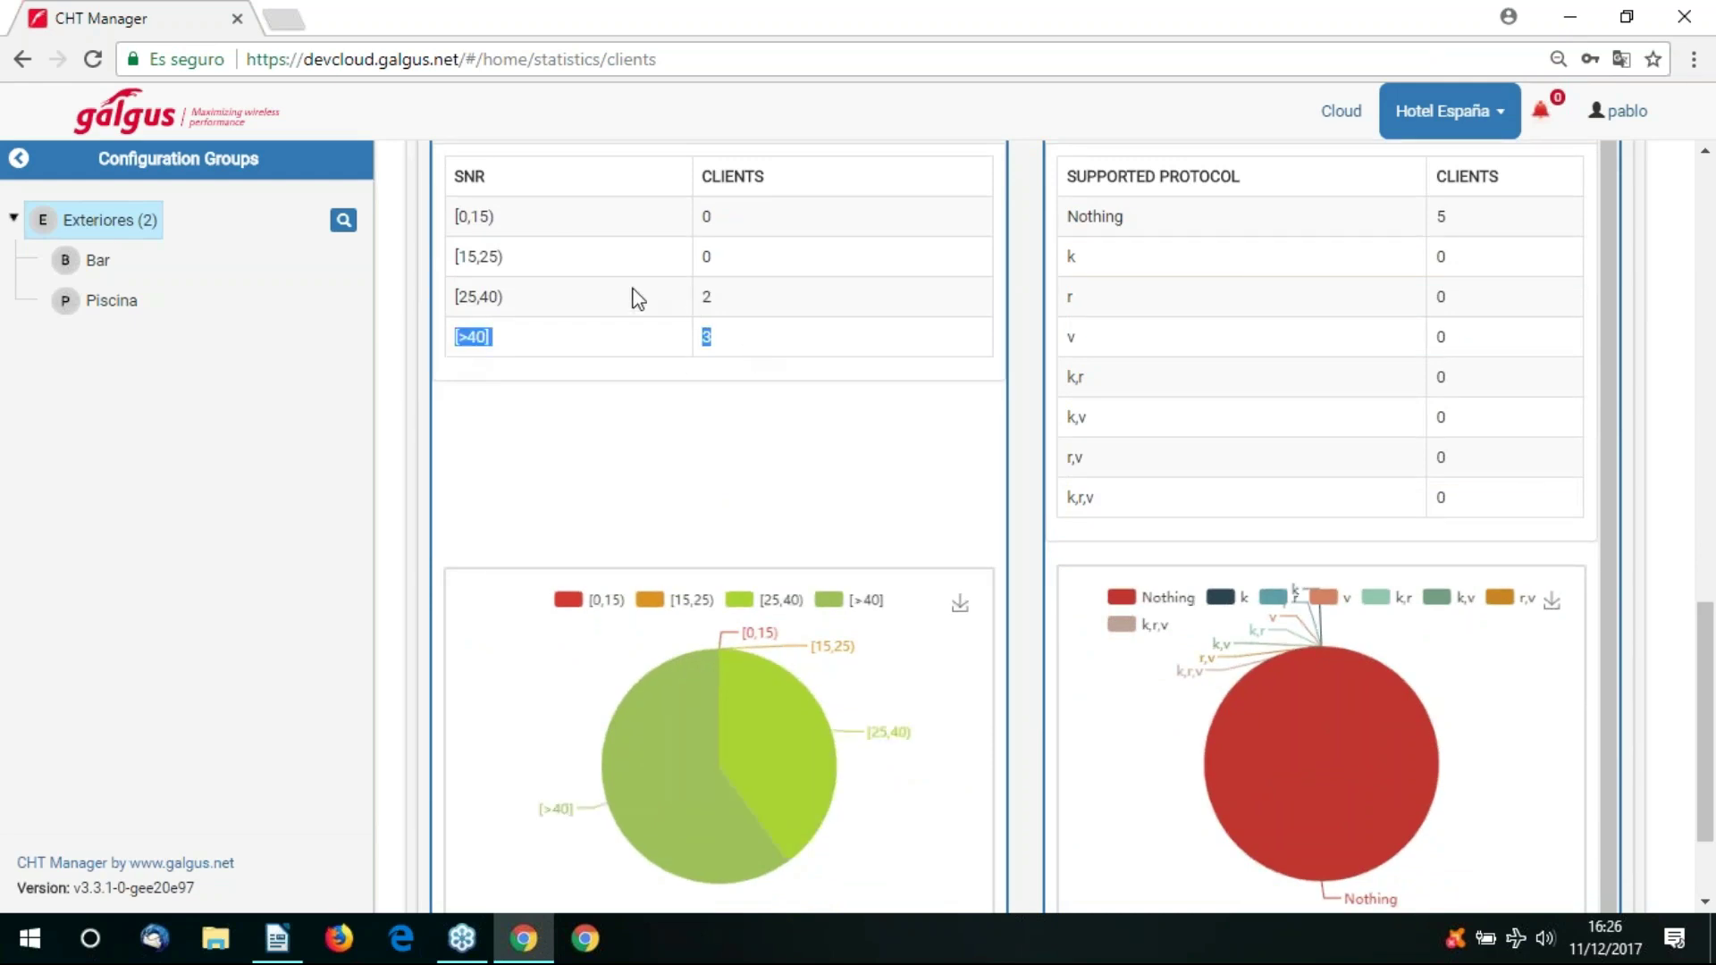
left_click(465, 298)
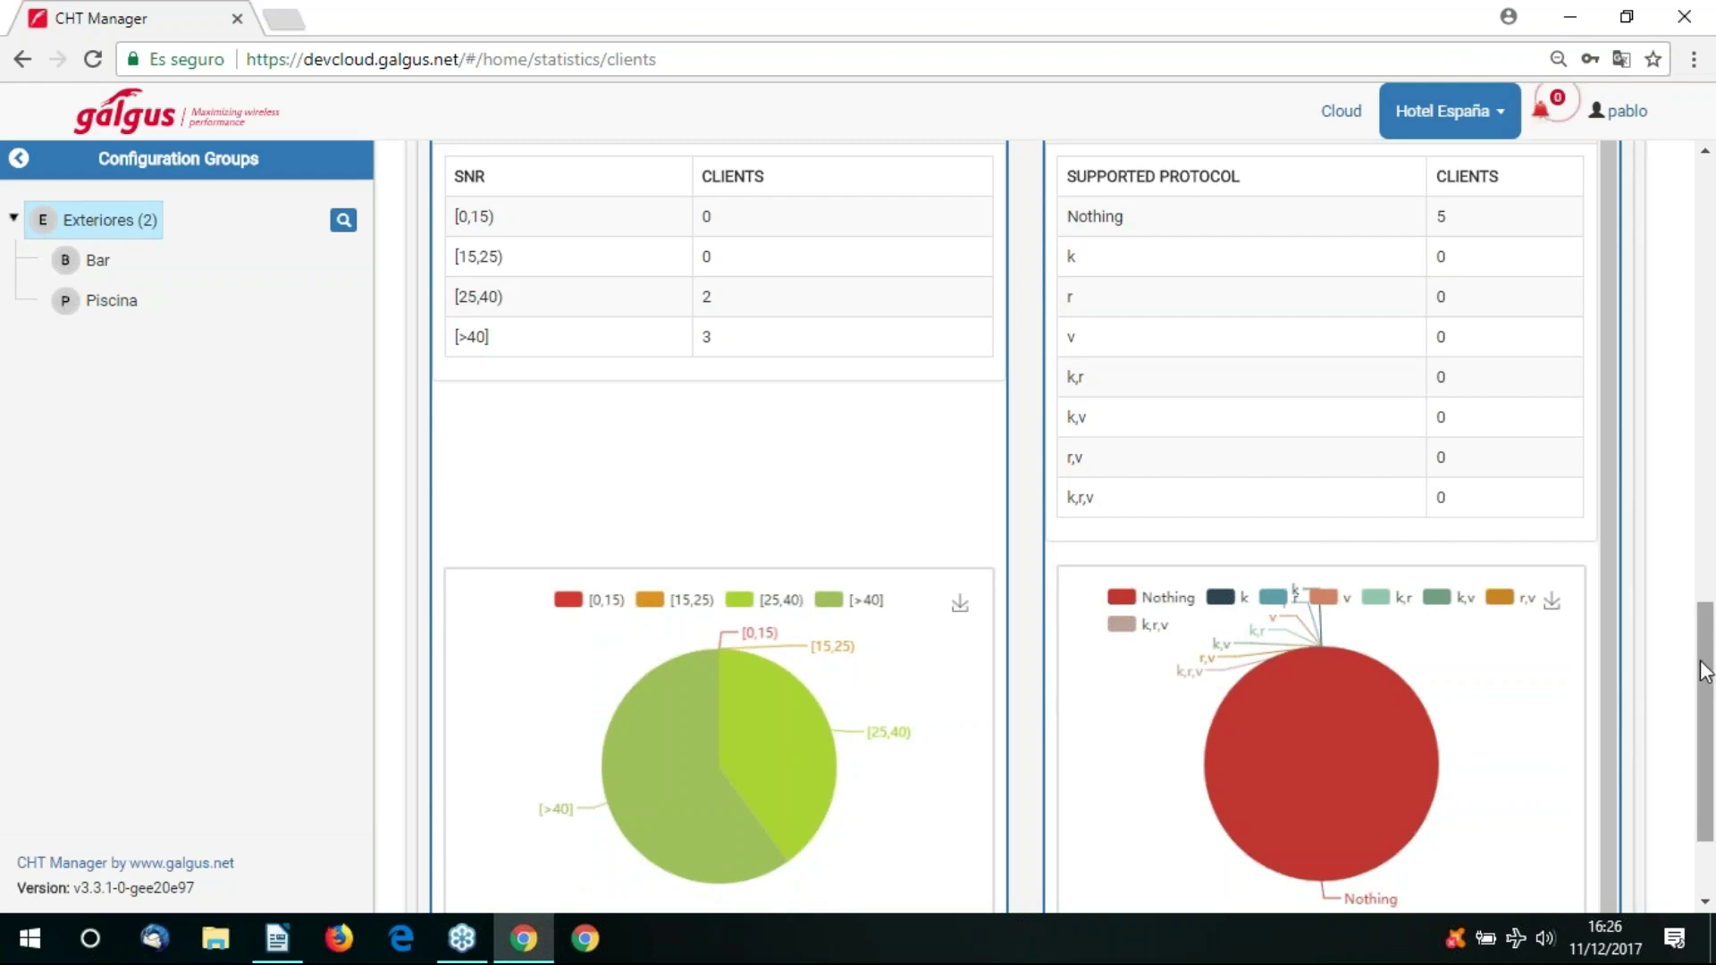
scroll(1708, 715, "down", 2)
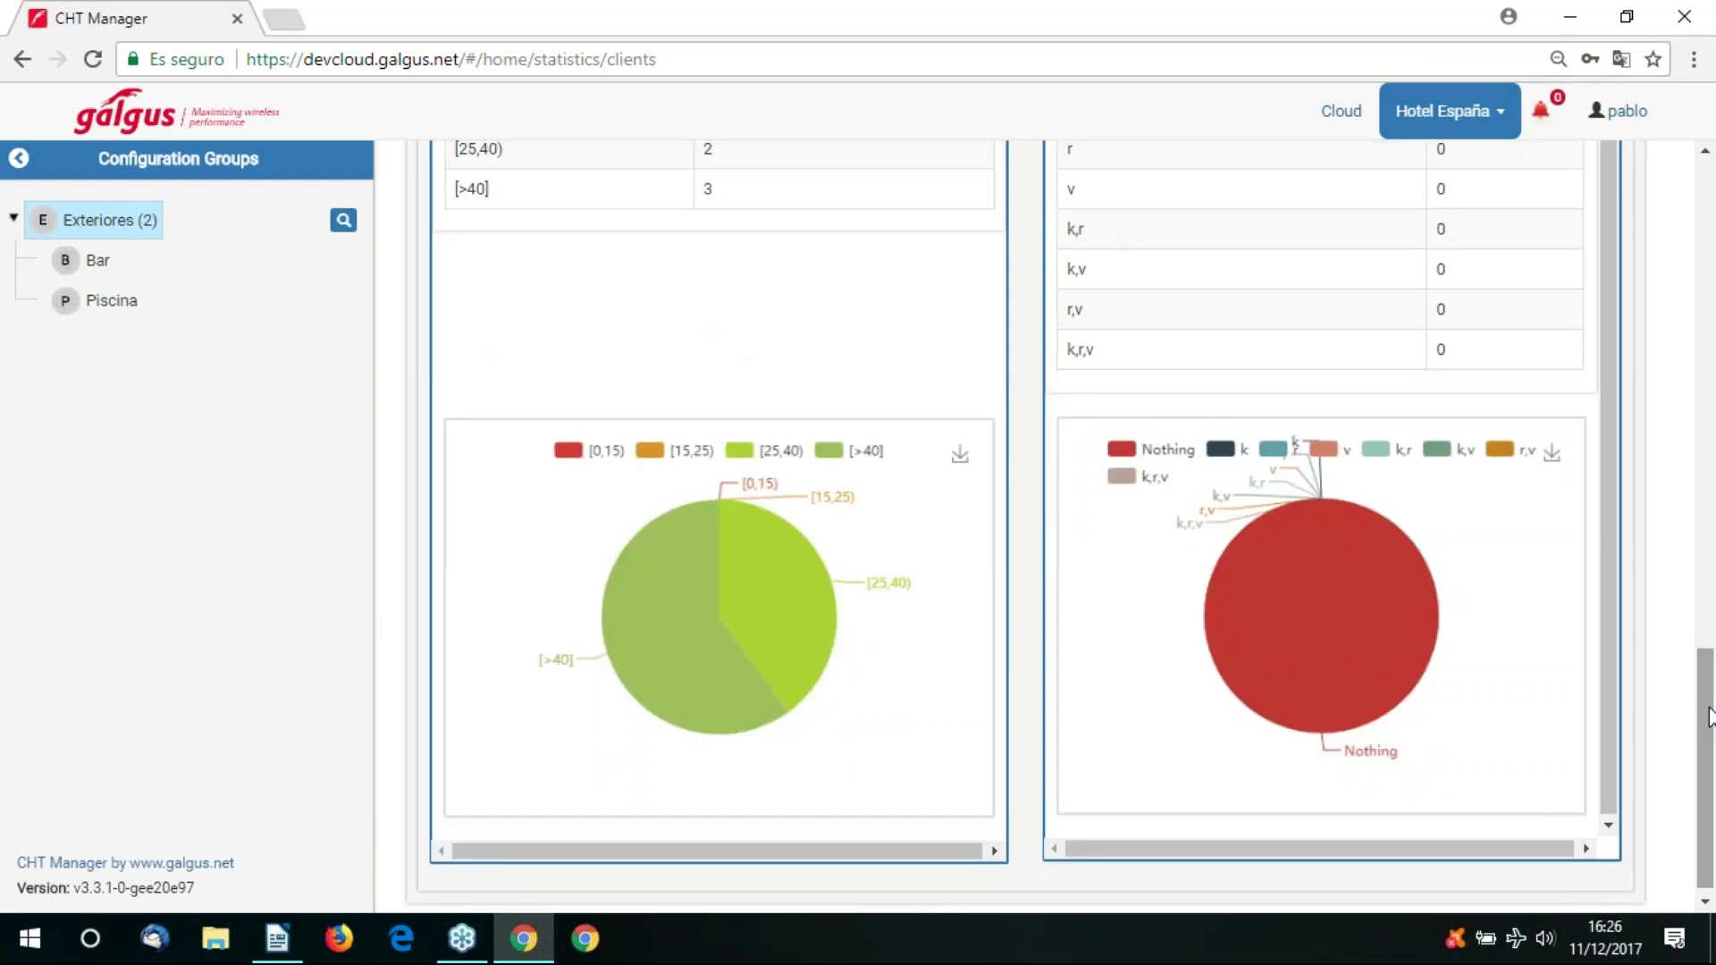
left_click_drag(1708, 715, 1708, 653)
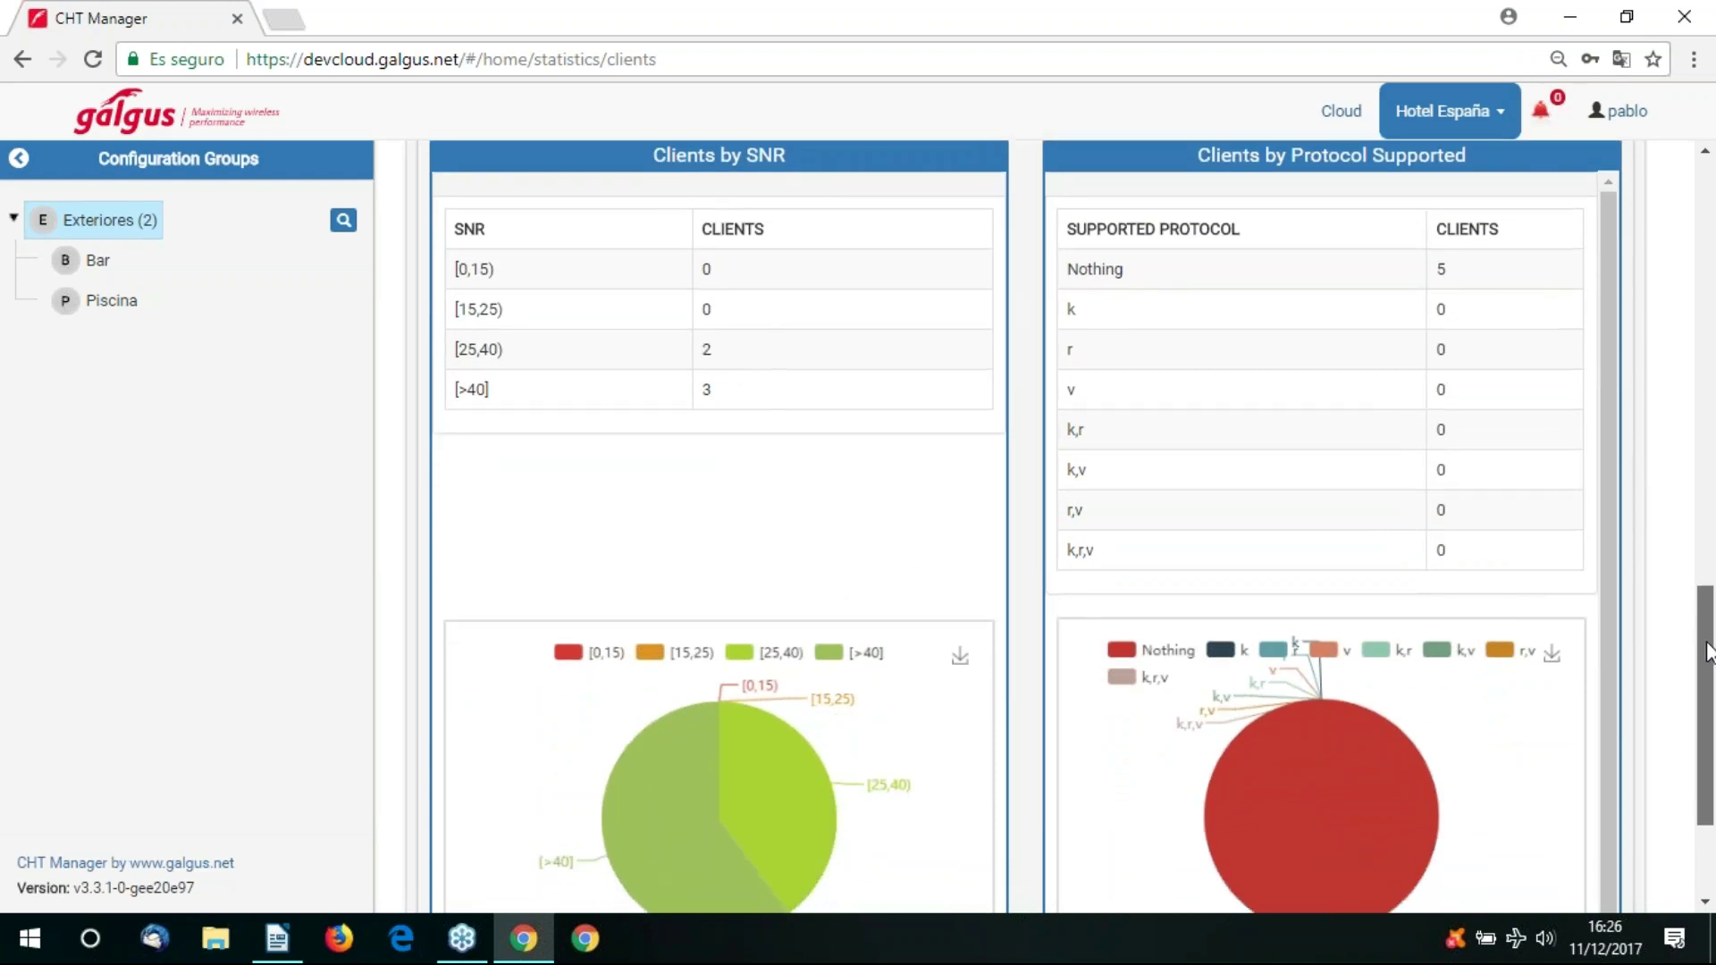
left_click_drag(1708, 652, 1709, 686)
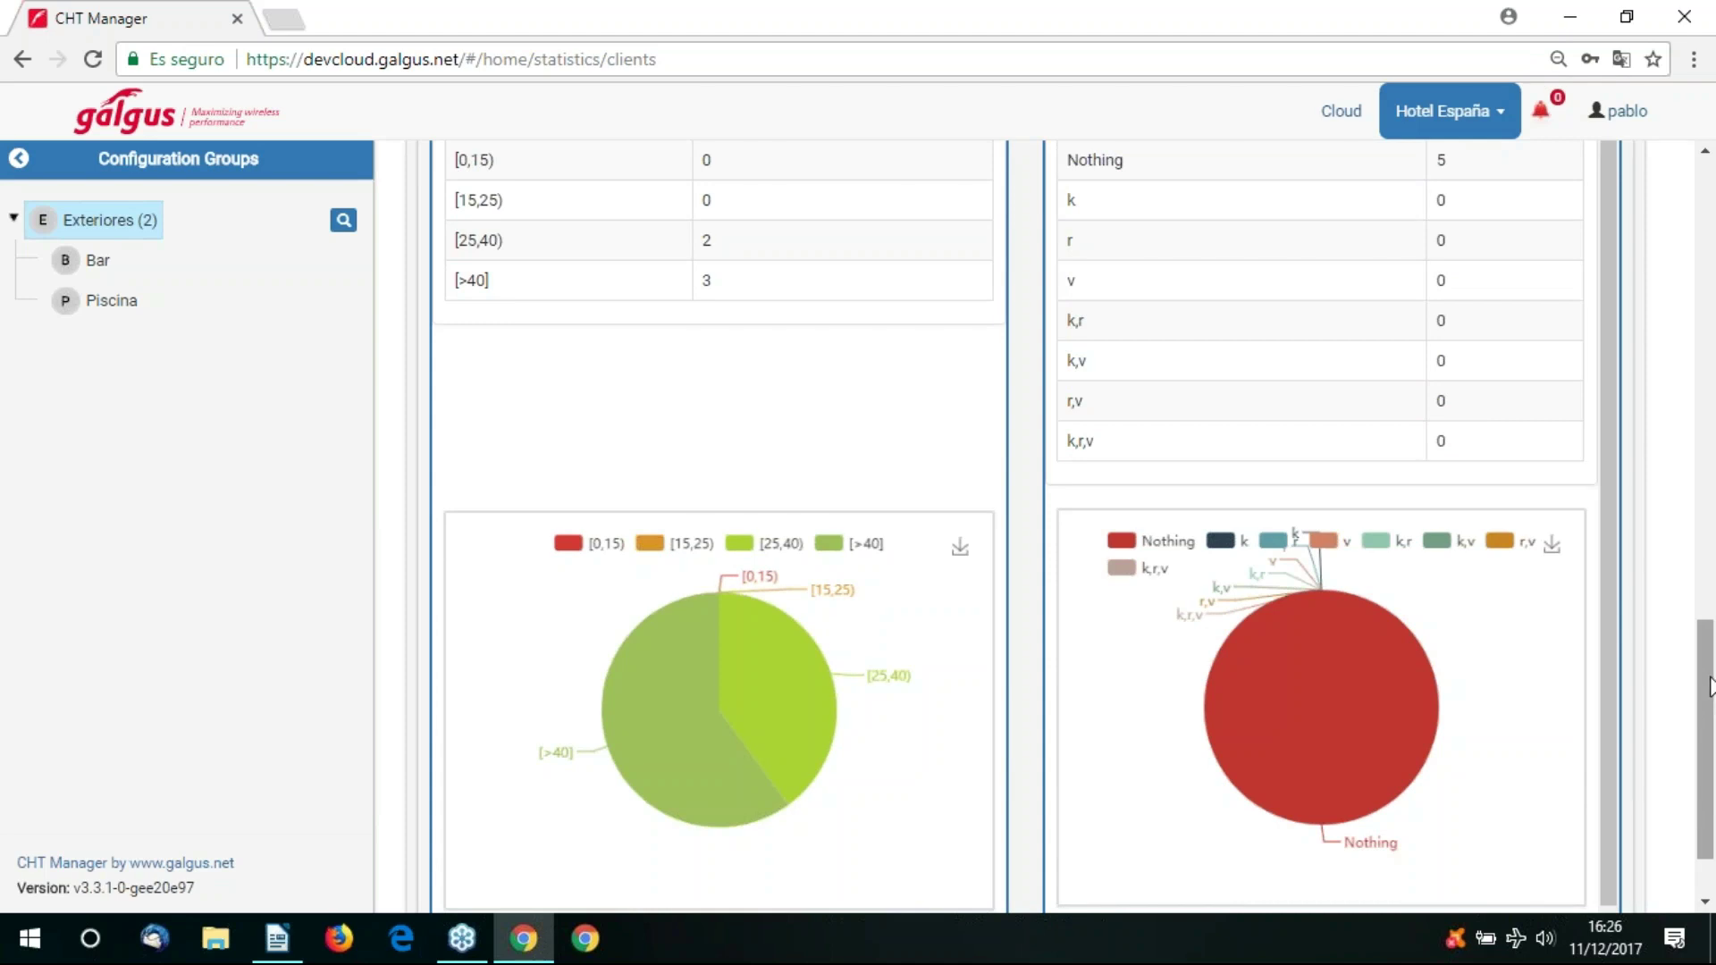
mouse_move(1710, 686)
left_mouse_down()
mouse_move(1710, 429)
mouse_move(1710, 686)
left_mouse_up()
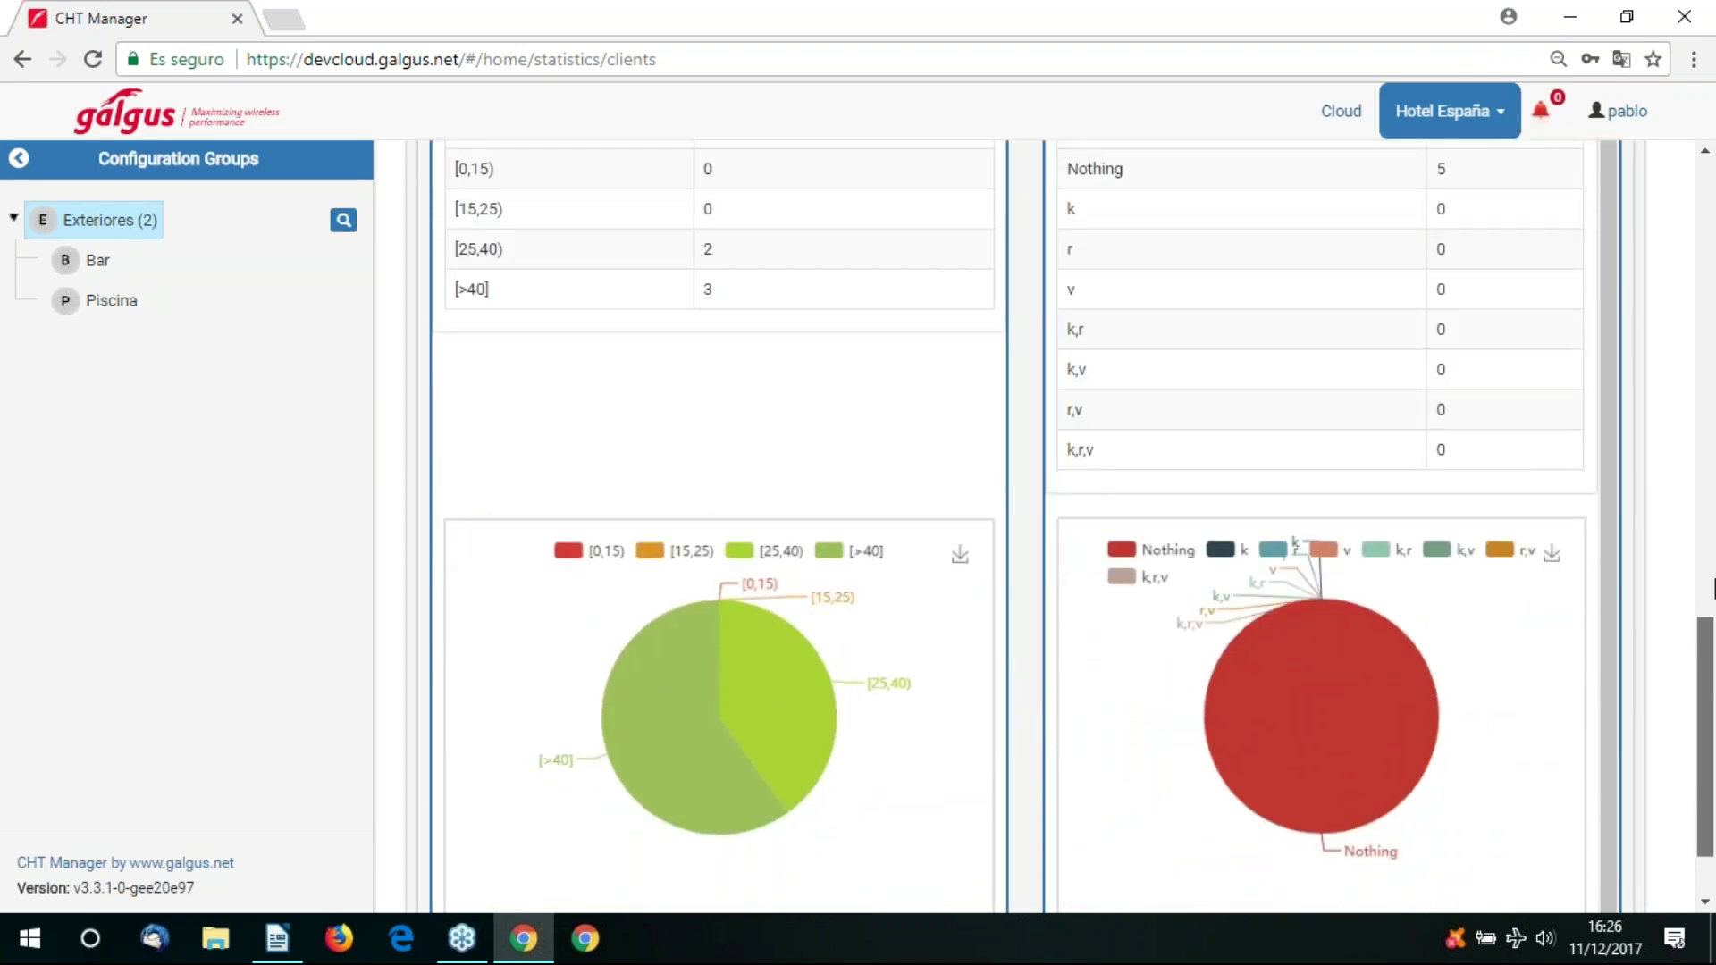
left_click(1702, 301)
Review the client MAC addresses: four clients on barra and one on piscina.
scroll(1575, 287, "up", 3)
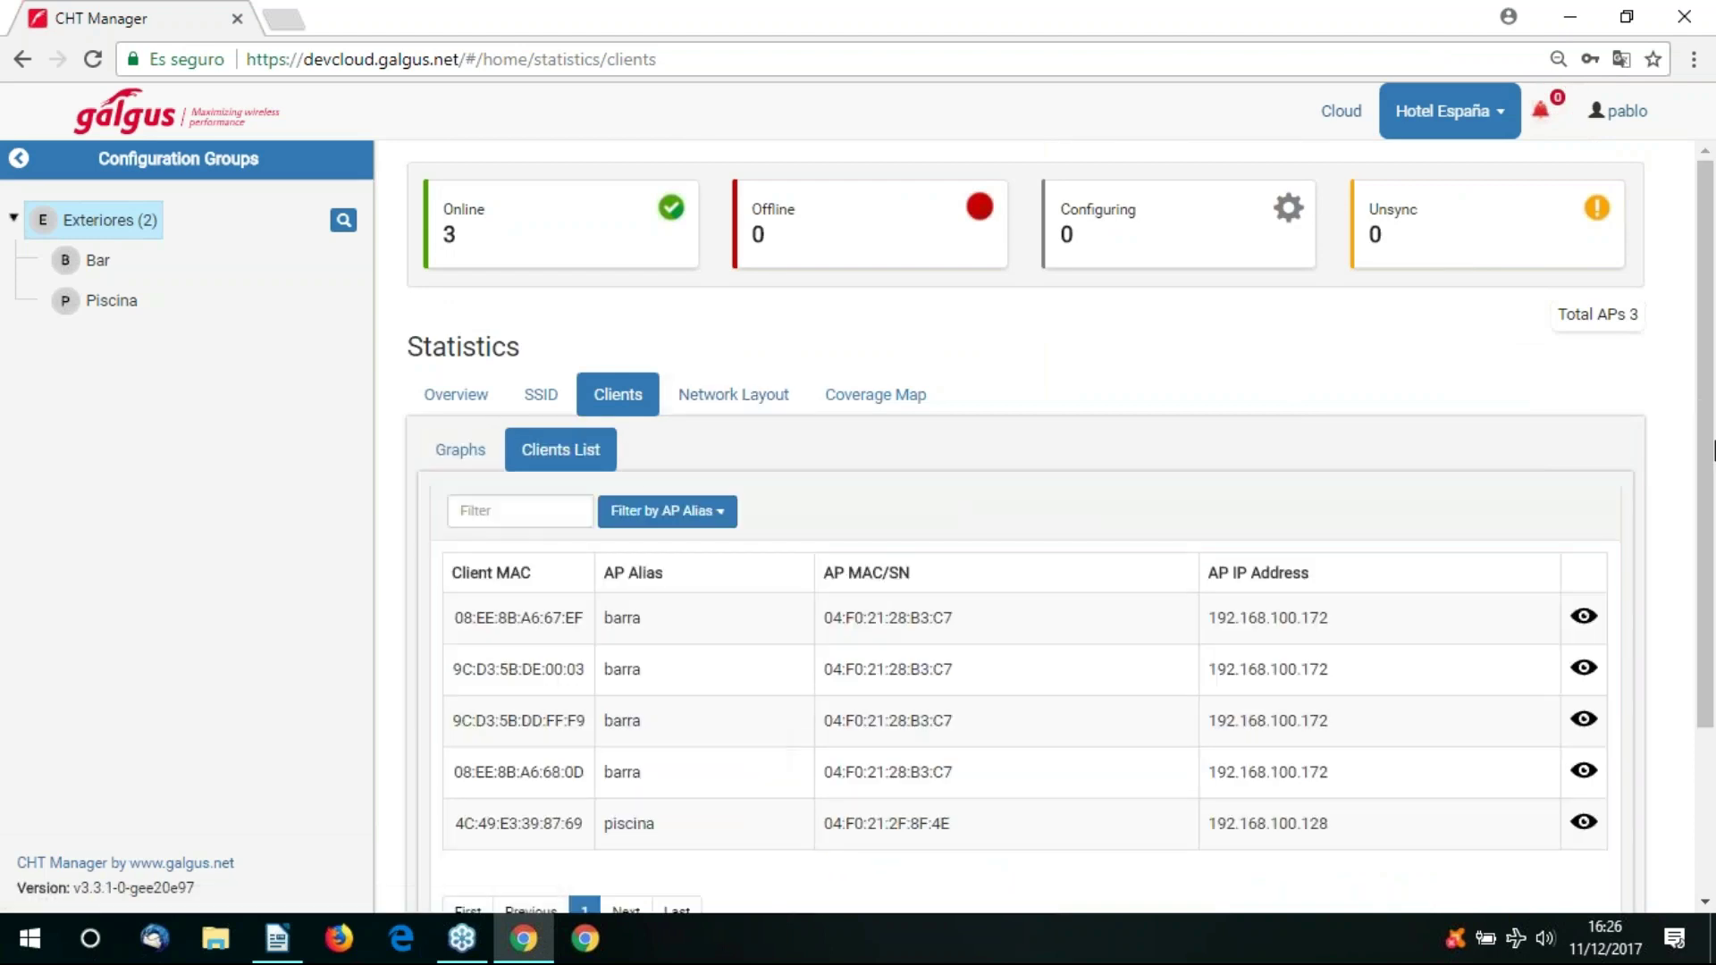
scroll(1709, 488, "down", 2)
scroll(1709, 487, "down", 1)
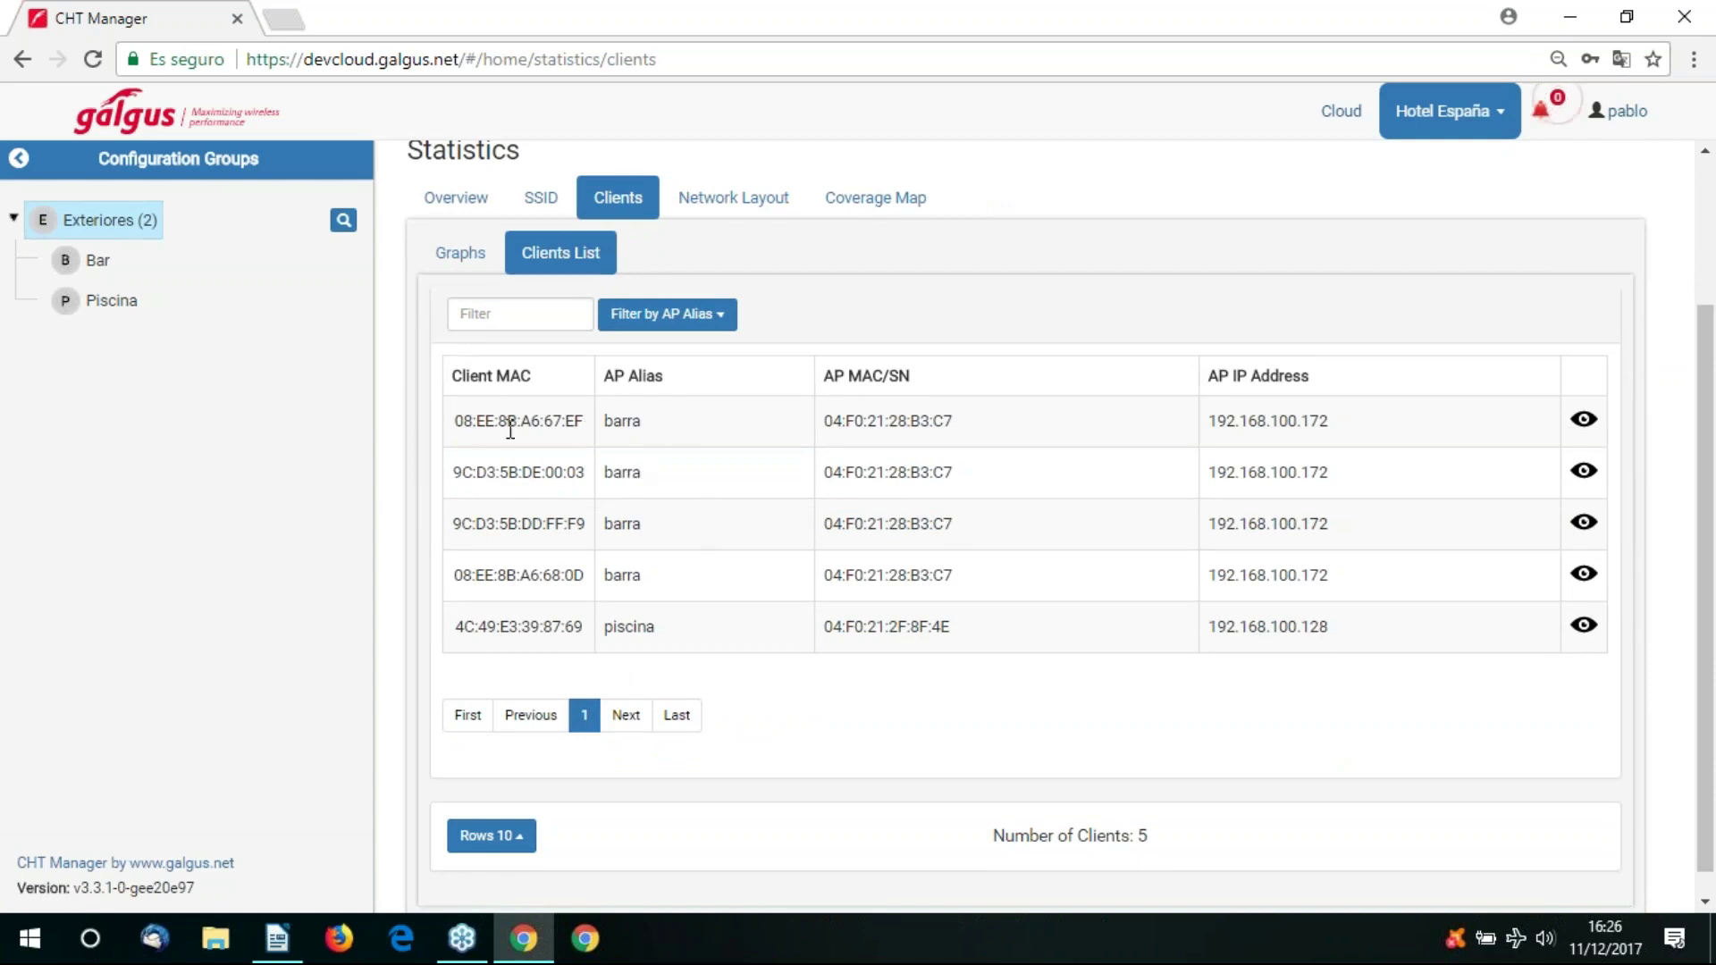
left_click_drag(464, 421, 610, 592)
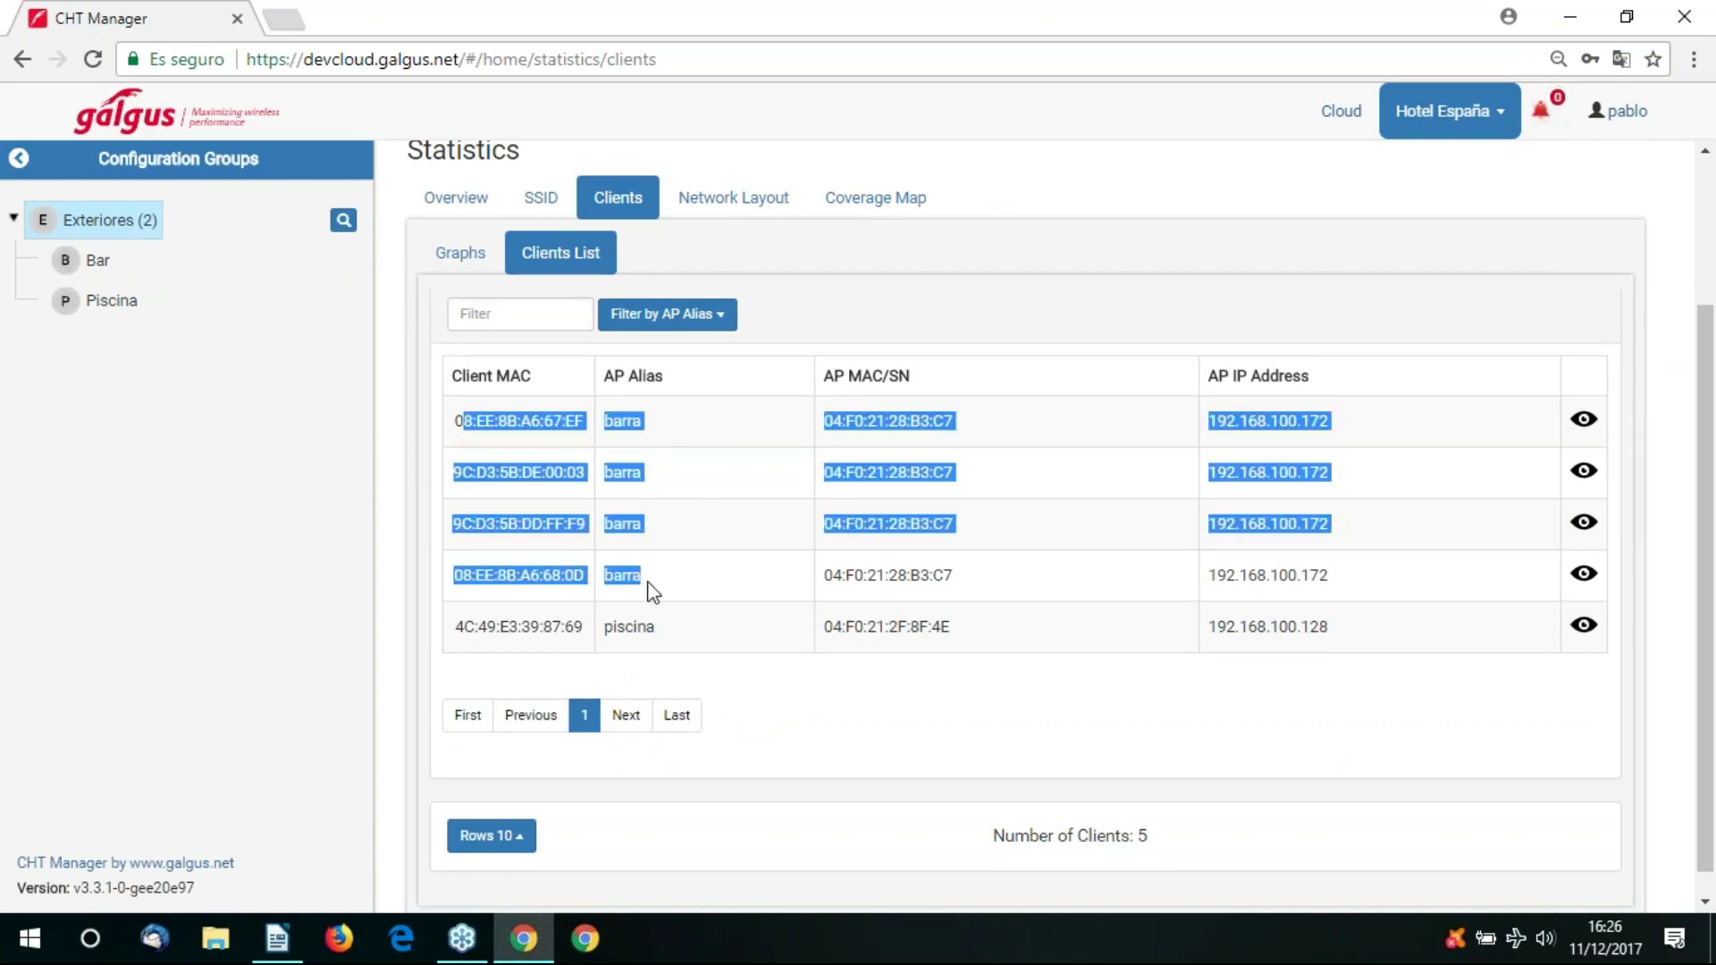
left_click_drag(466, 626, 585, 626)
left_click(628, 631)
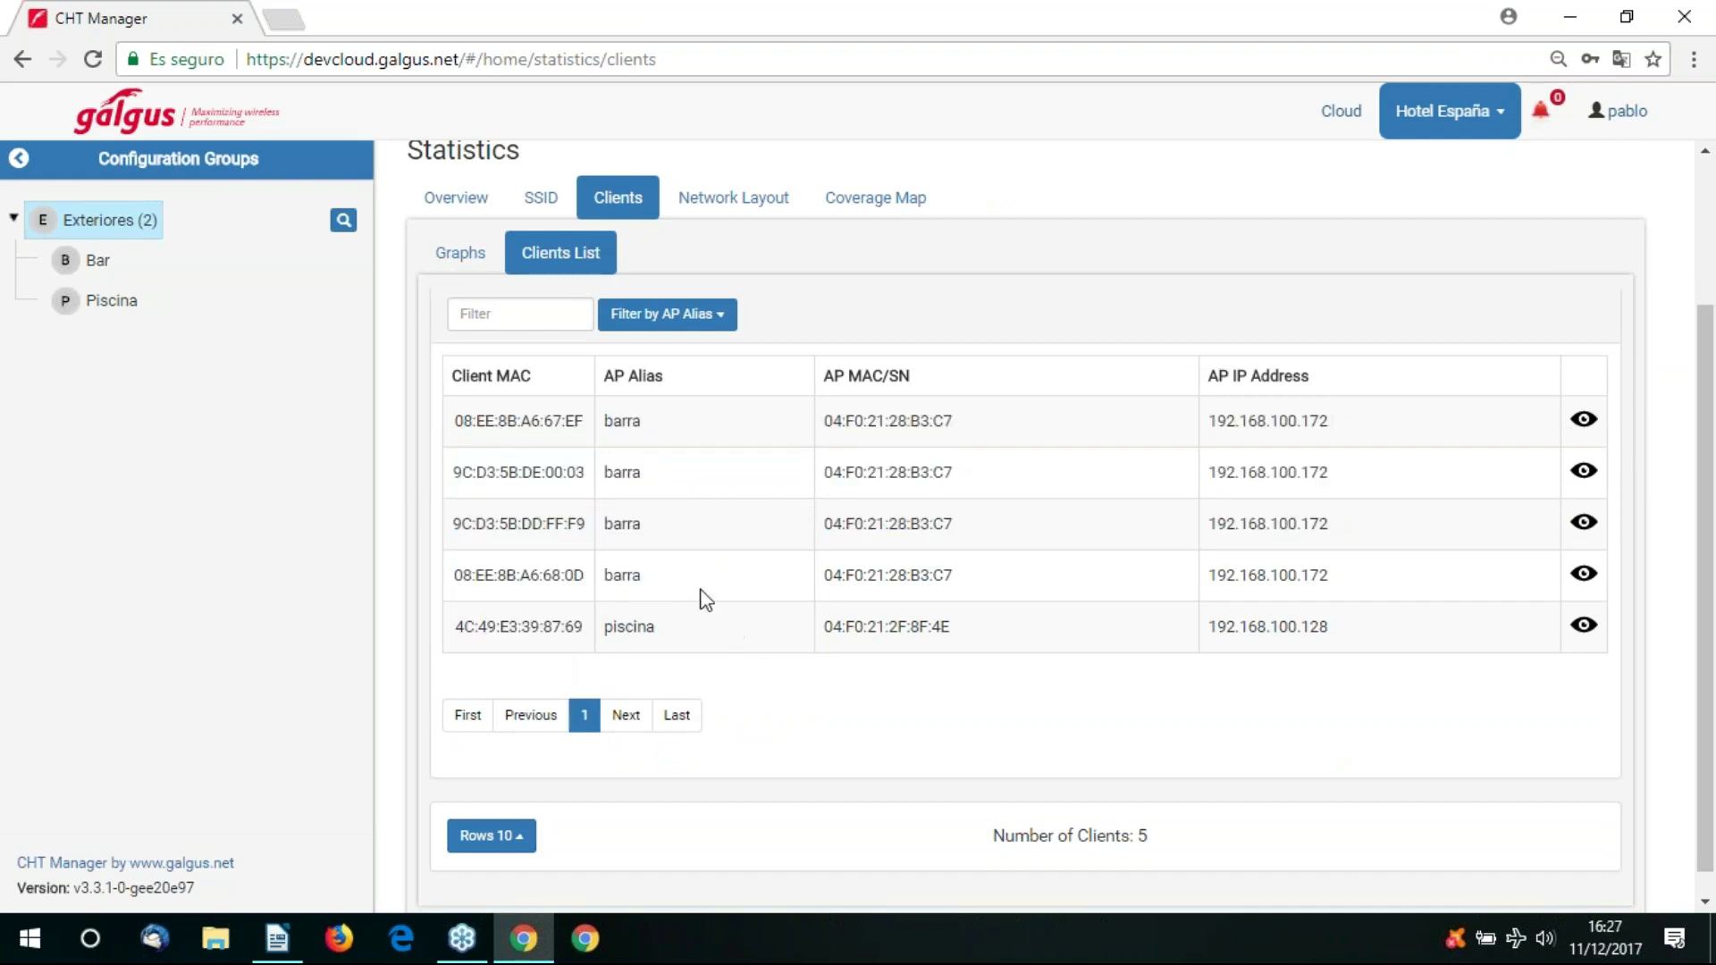
In Network Layout, drag the piscina node left and the mesas node to the upper right.
left_click(737, 201)
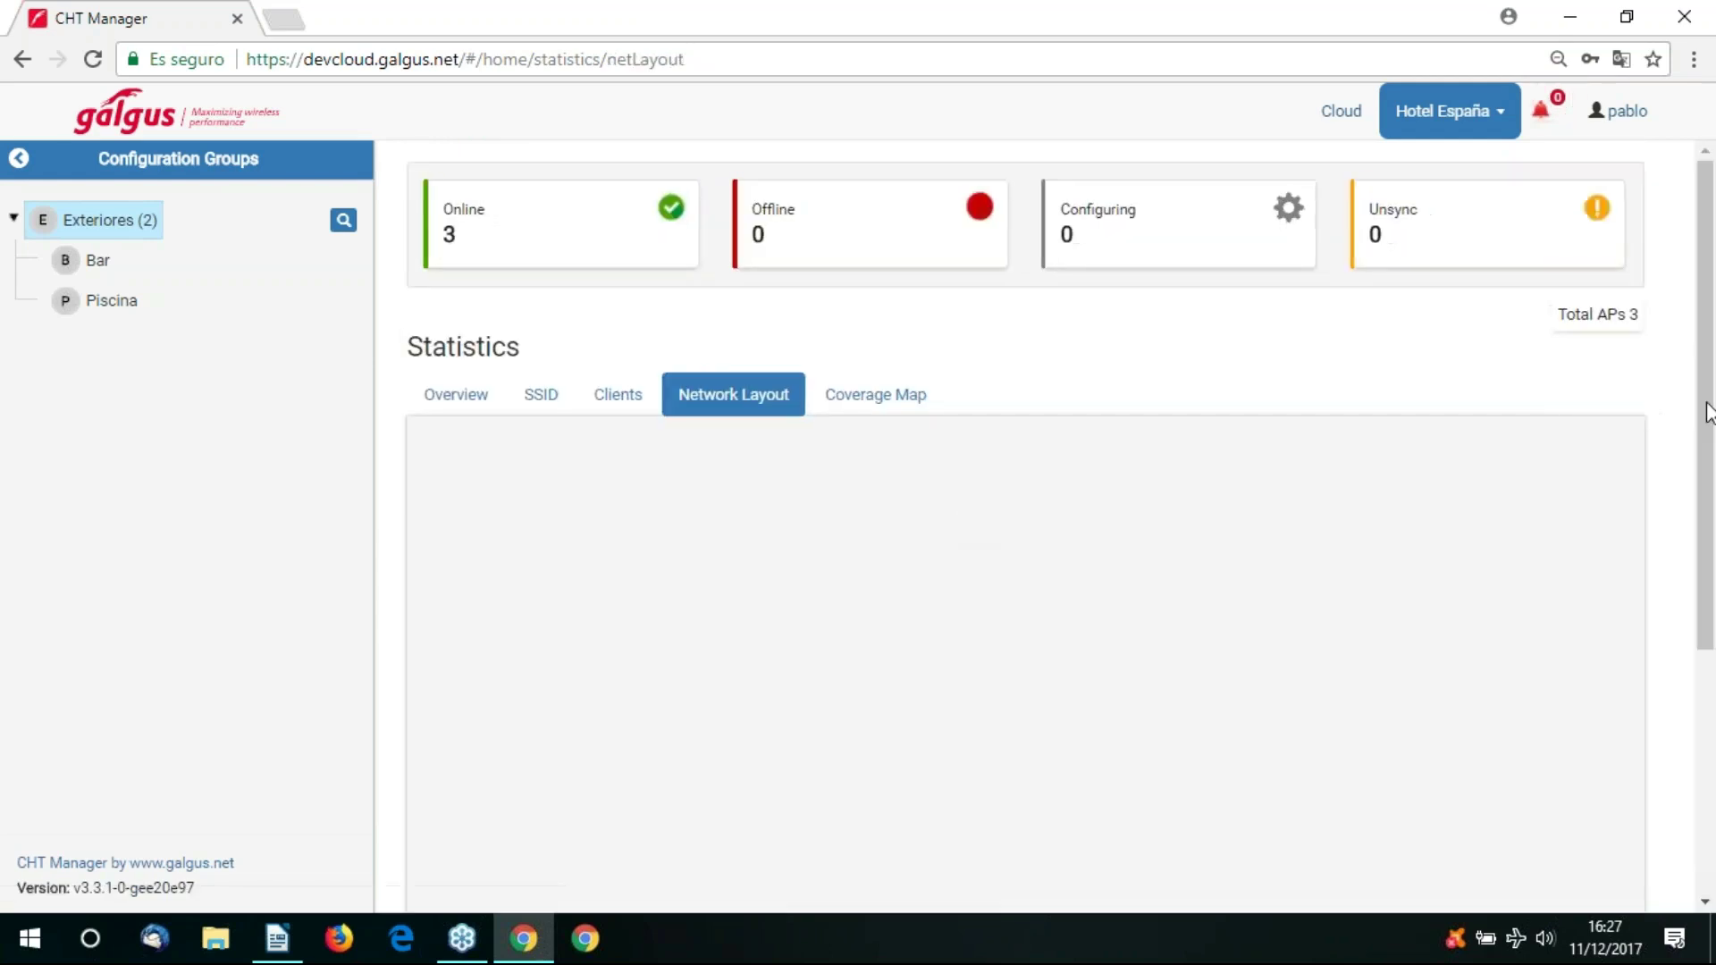
scroll(1707, 460, "down", 2)
scroll(1707, 460, "down", 2)
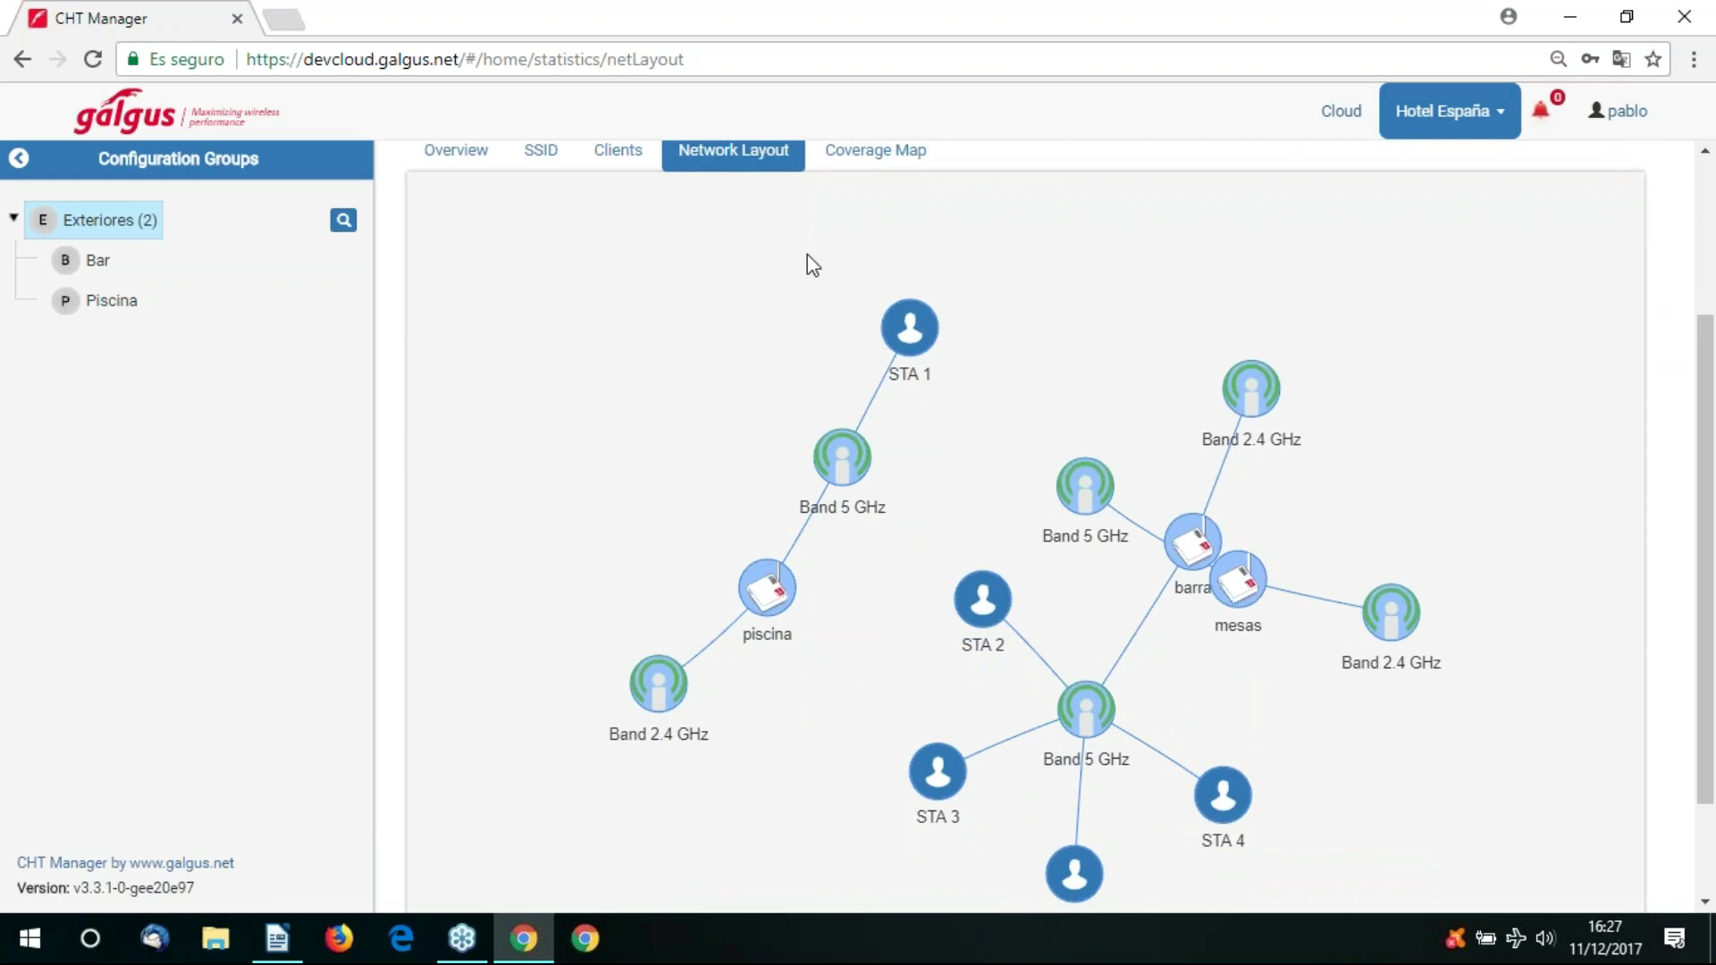
left_click_drag(764, 581, 616, 337)
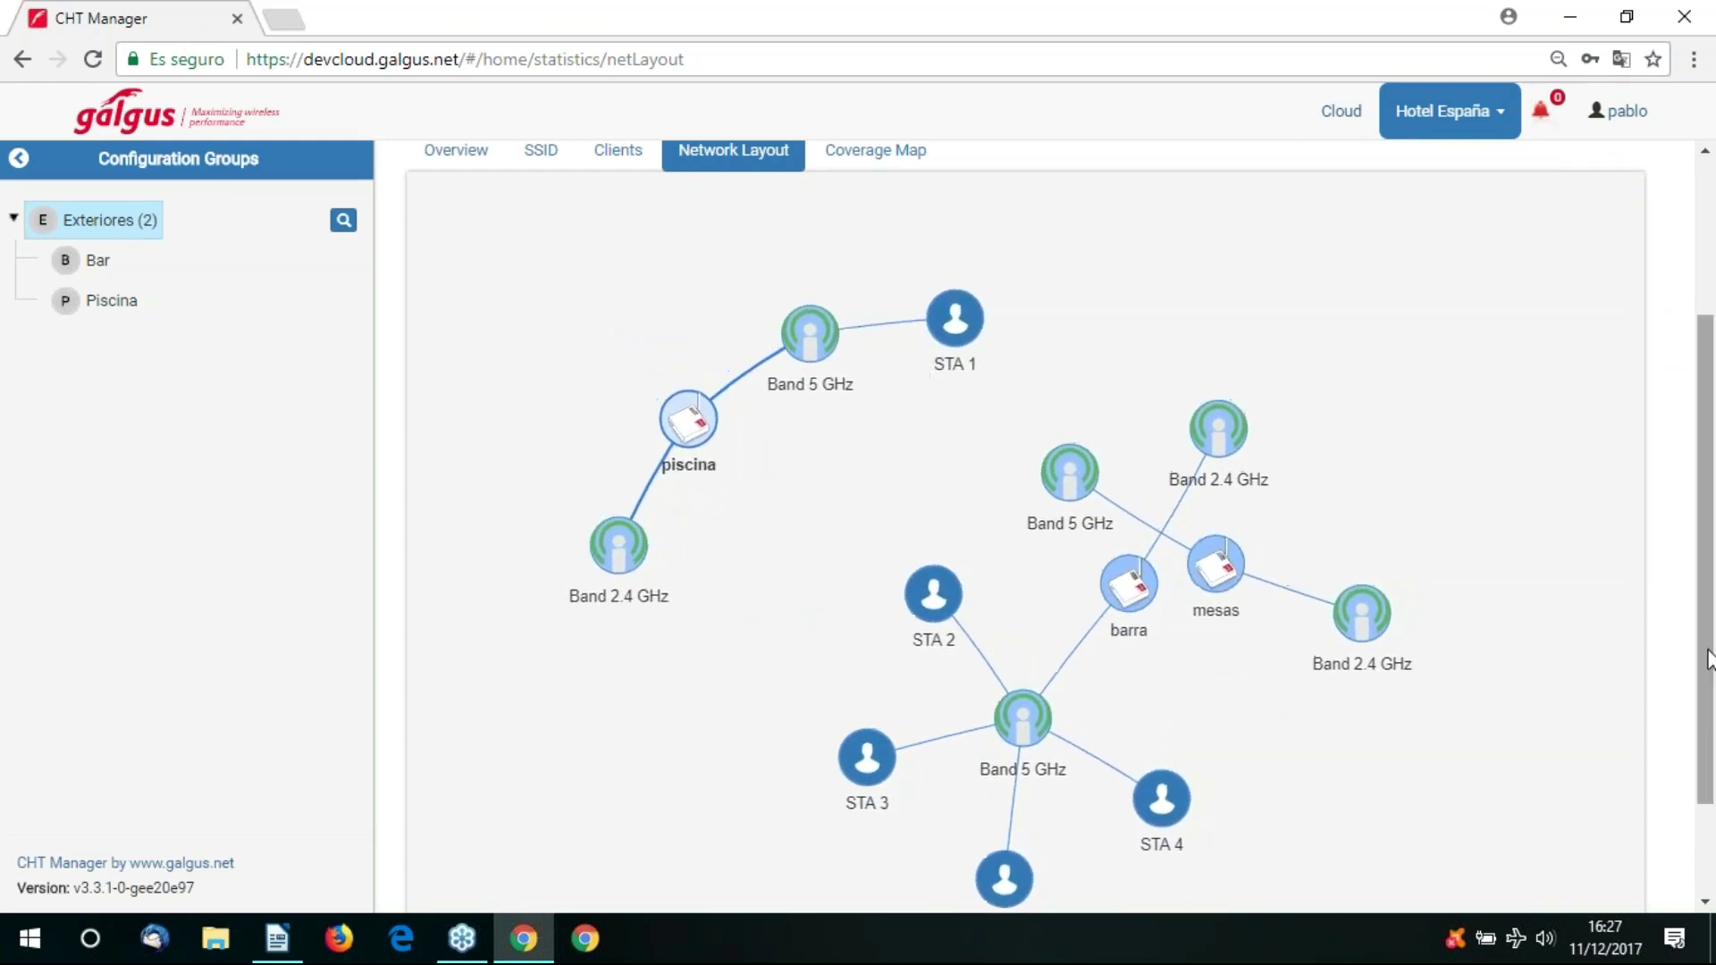
scroll(1189, 693, "up", 1)
left_click_drag(1220, 636, 1394, 414)
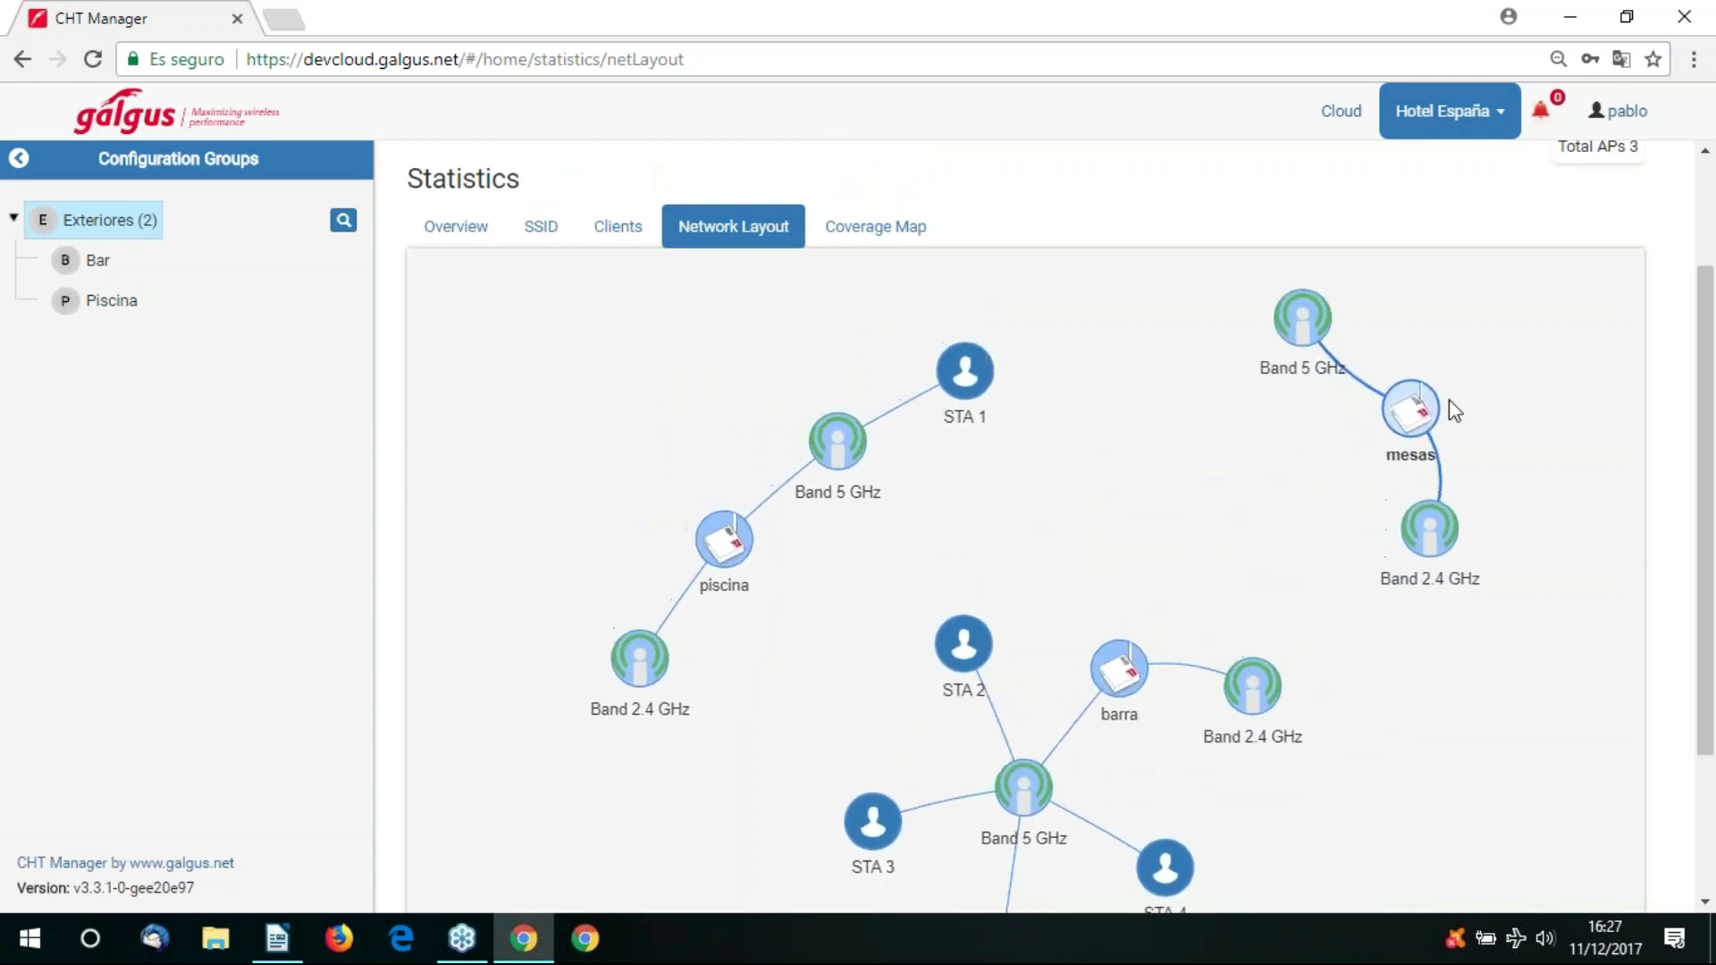
scroll(1713, 605, "down", 2)
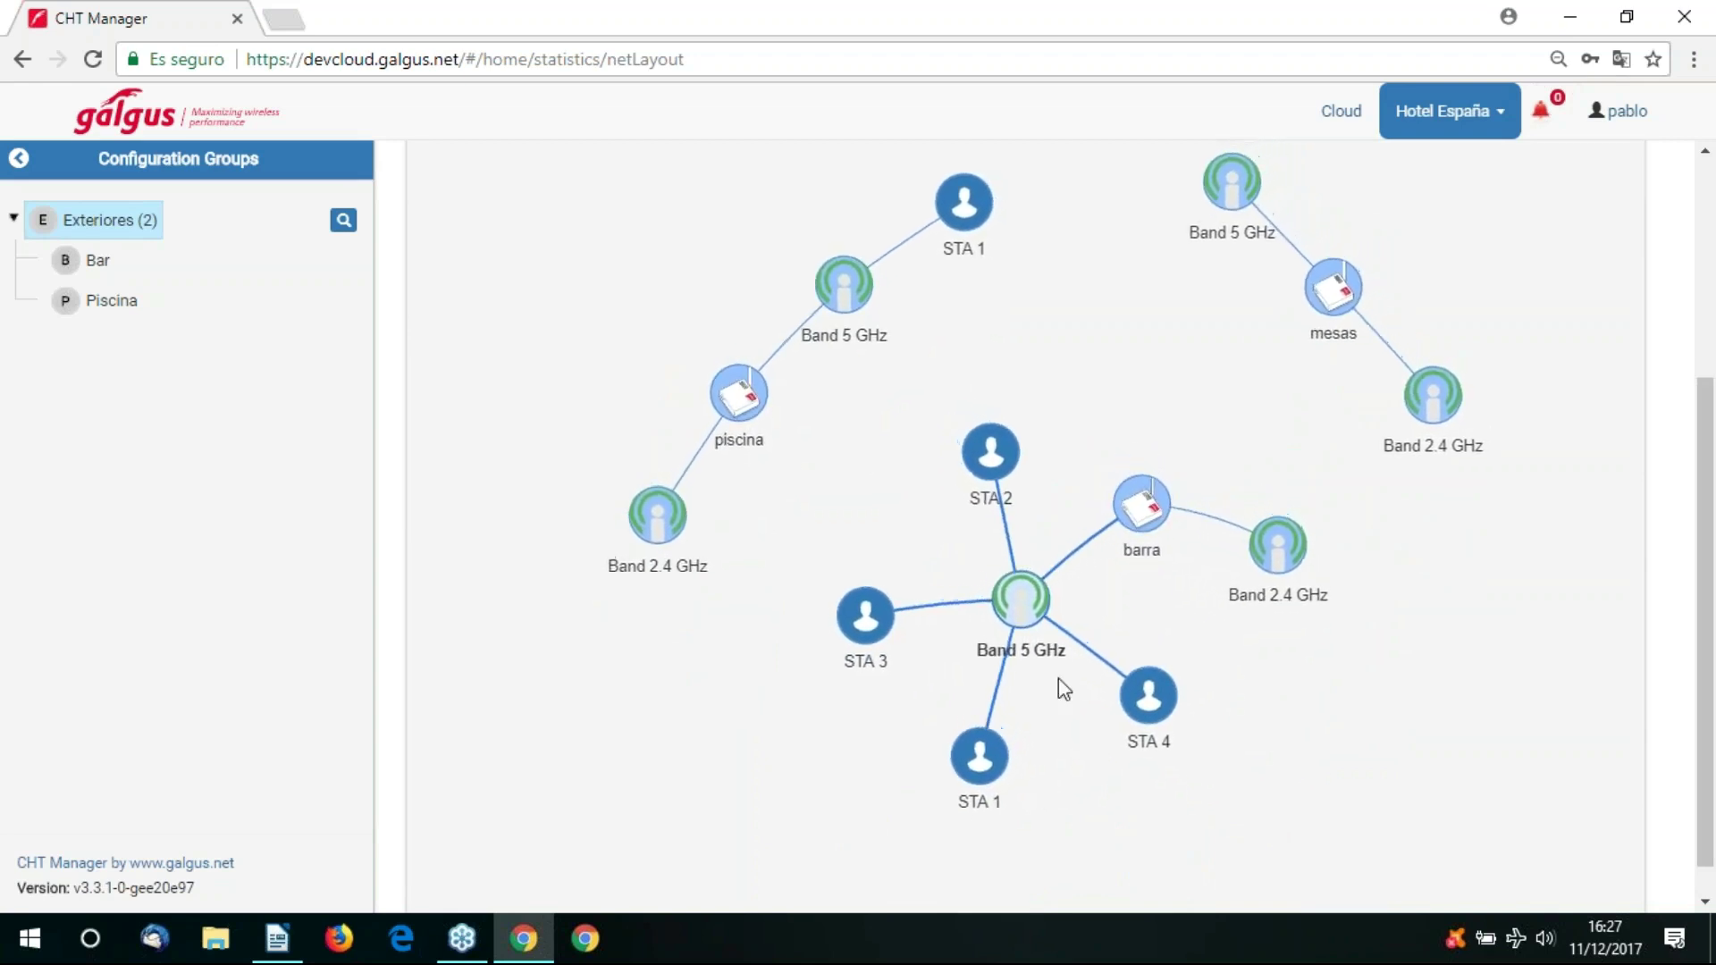
scroll(1658, 494, "up", 4)
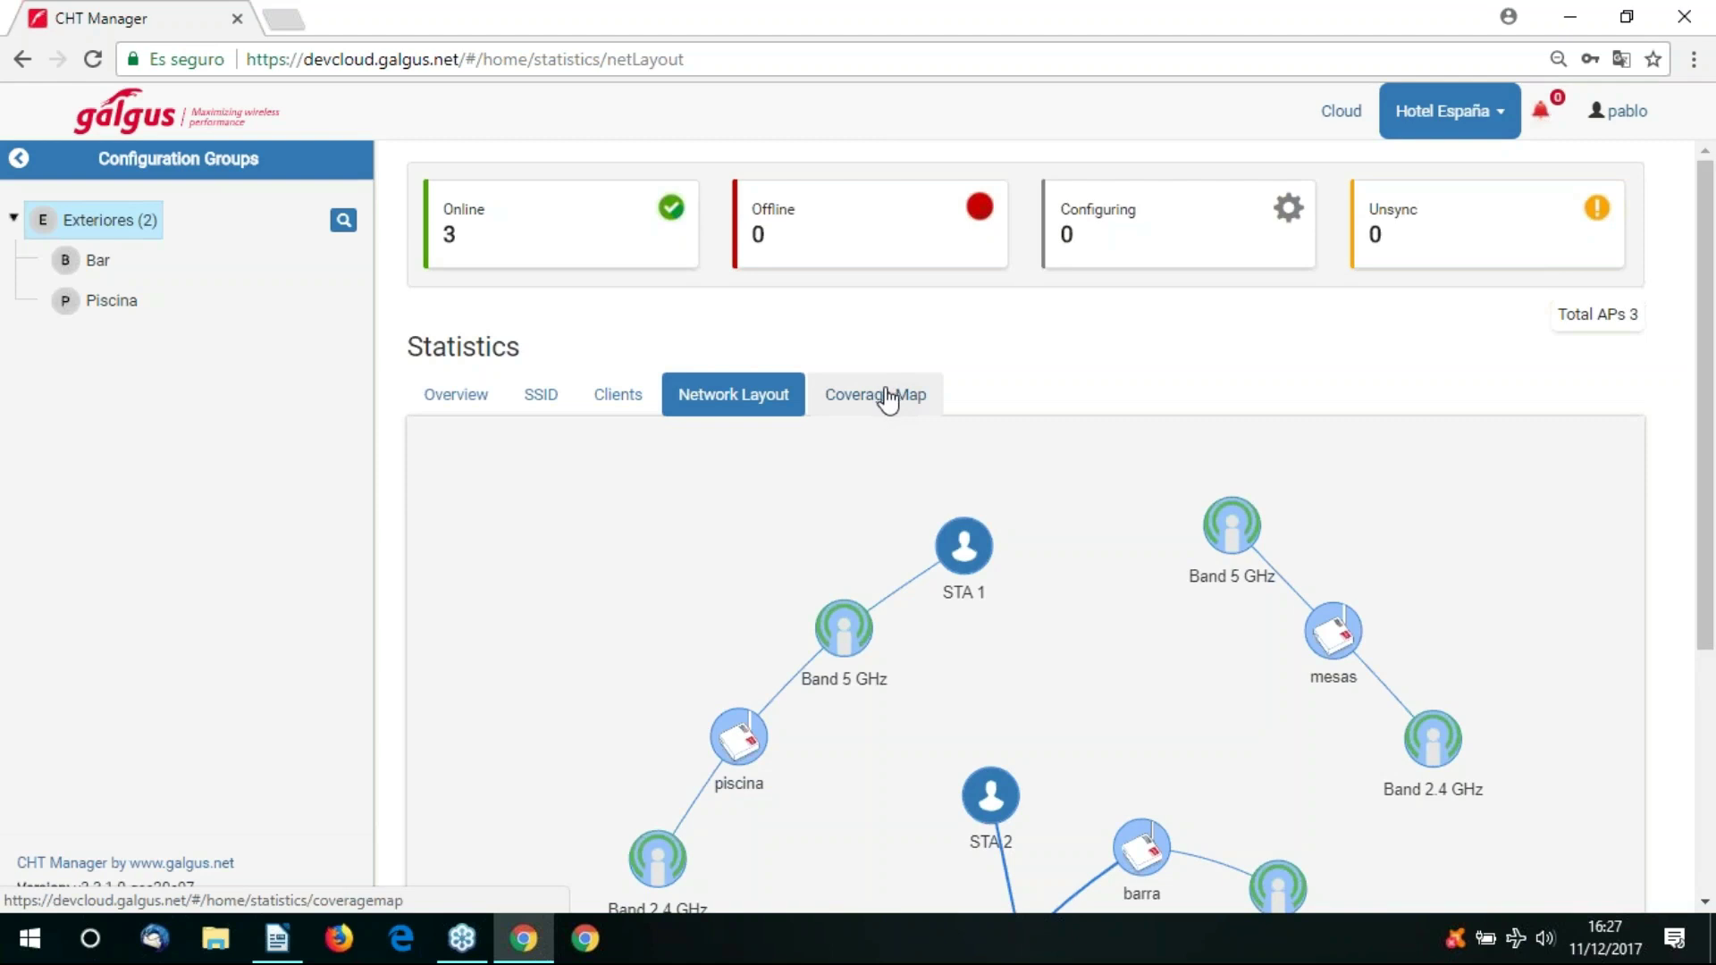
In Coverage Map, start a map upload and choose the desktop image map_office 2.
left_click(887, 400)
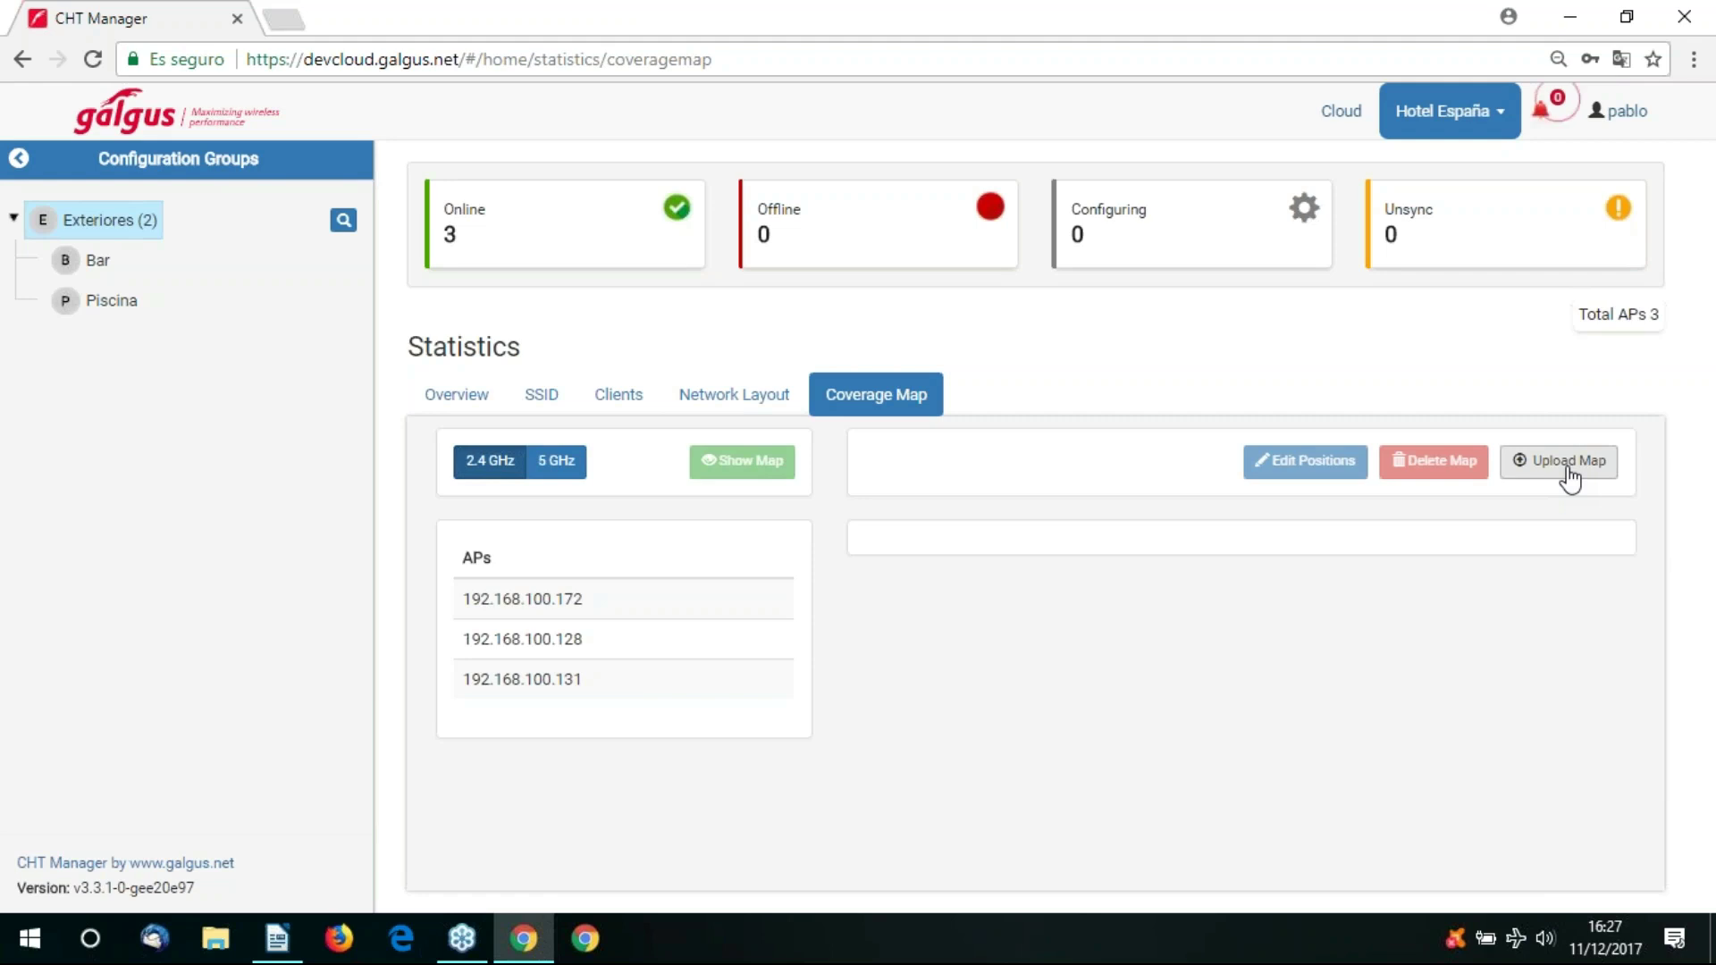
left_click(1566, 472)
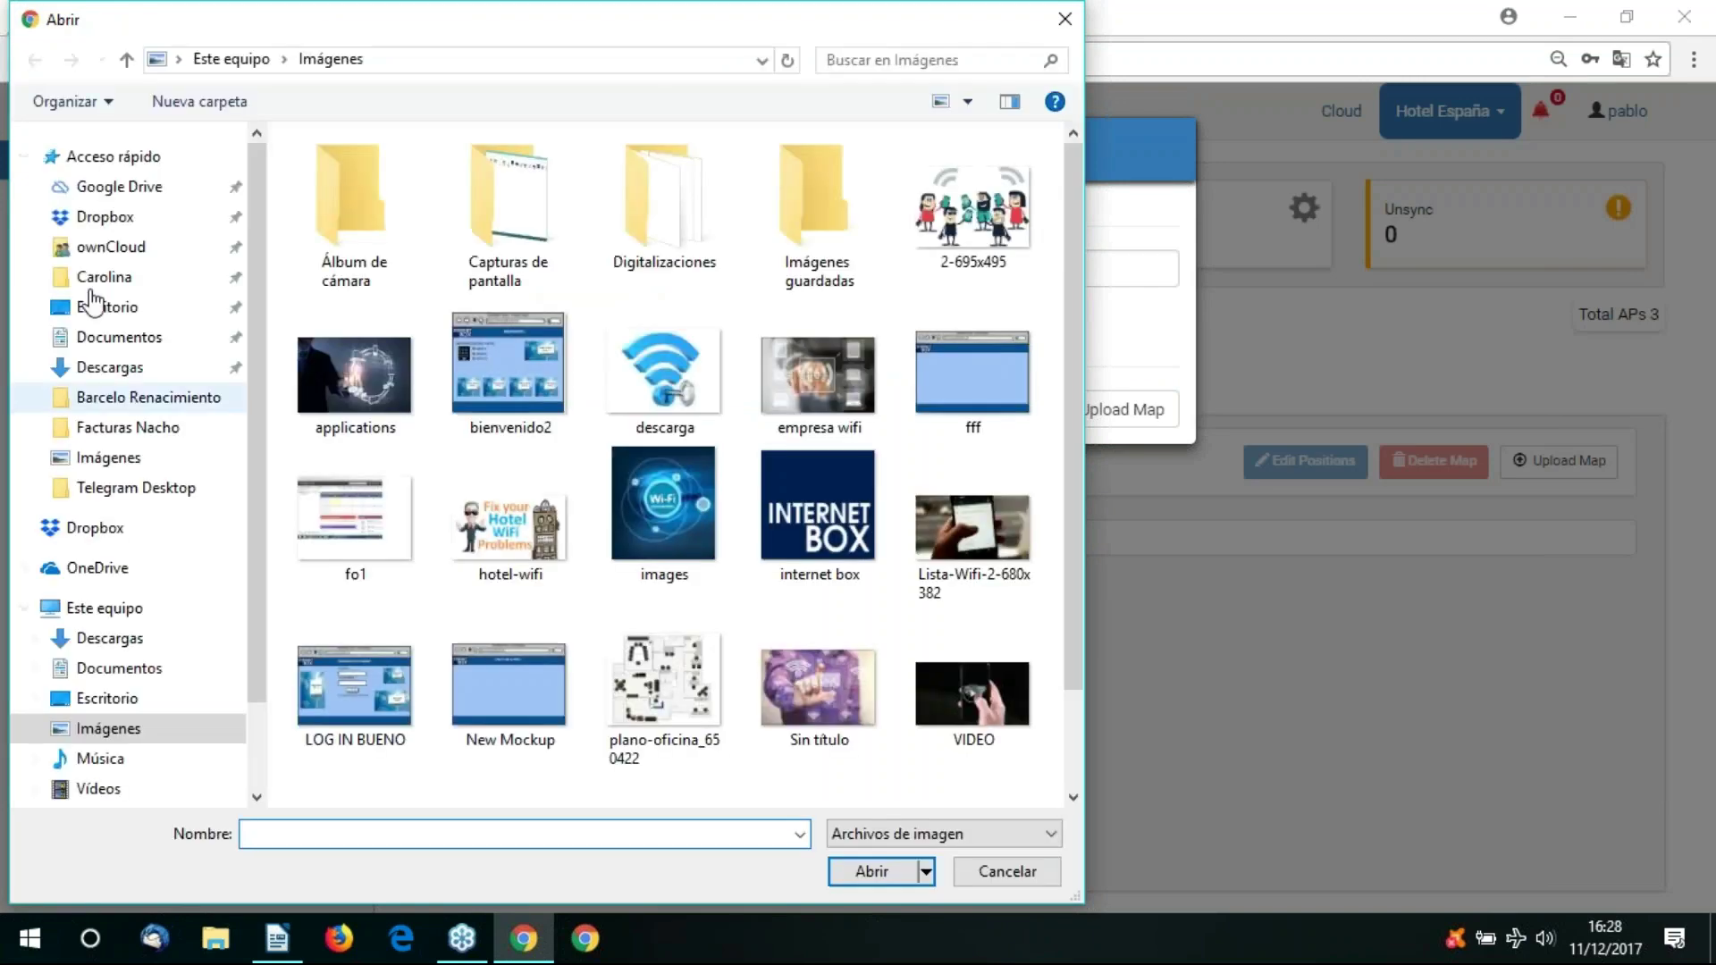
left_click(107, 306)
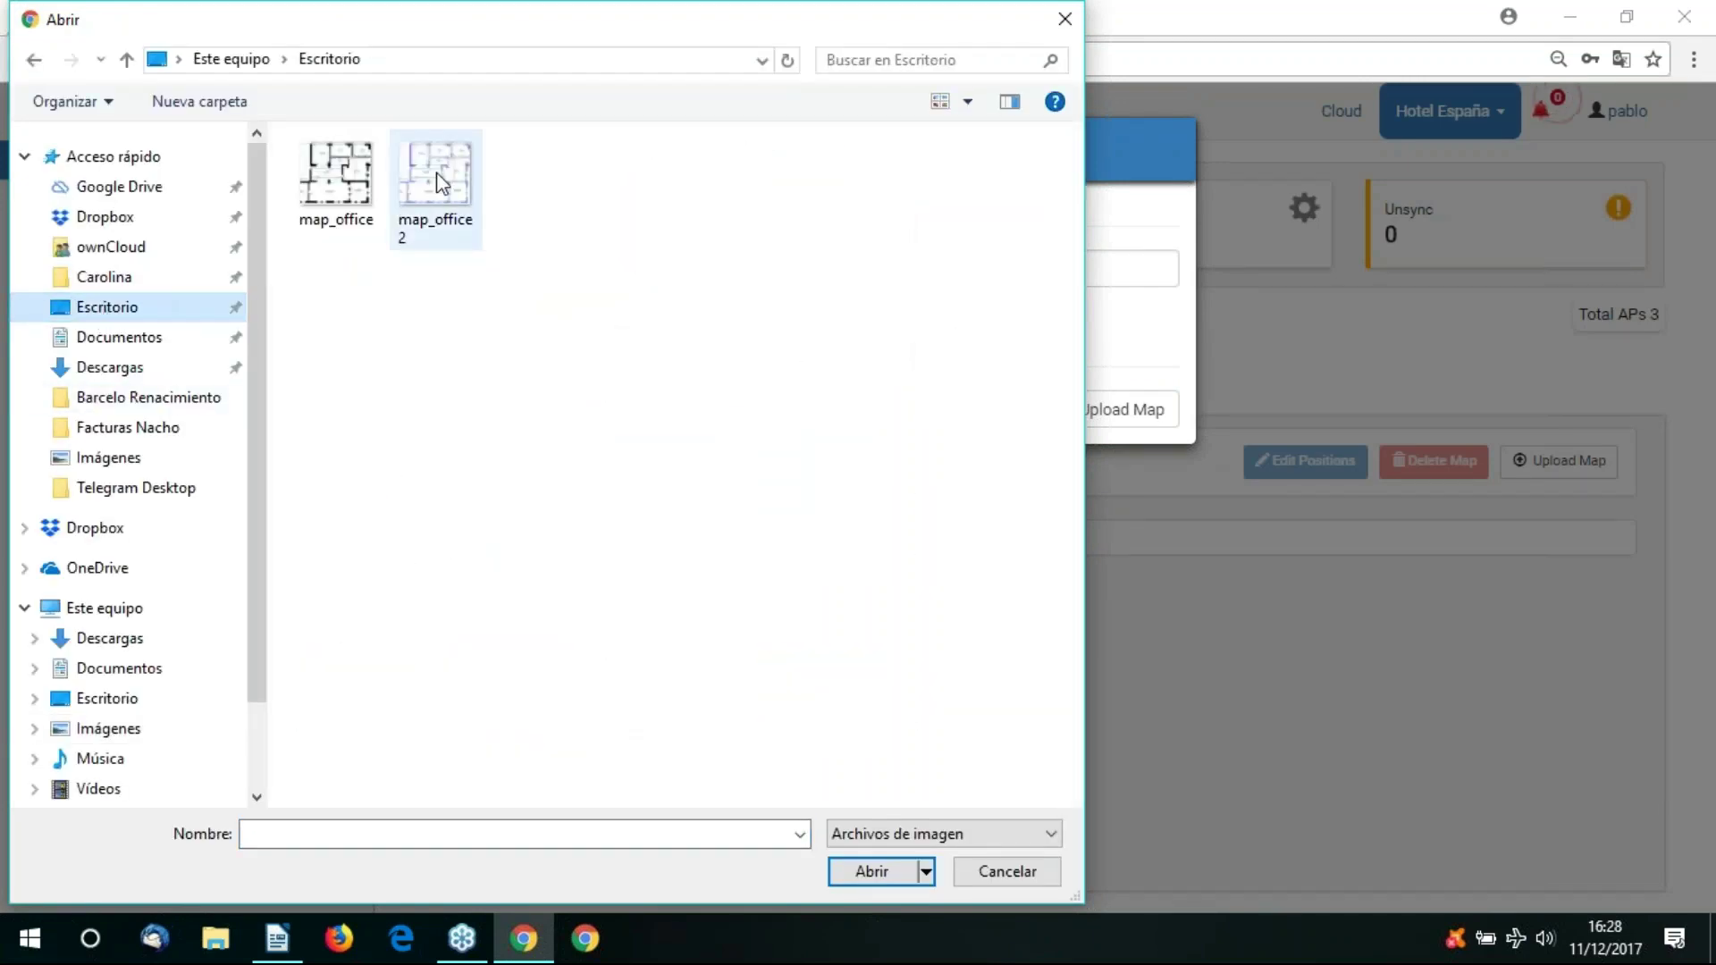
double_click(434, 192)
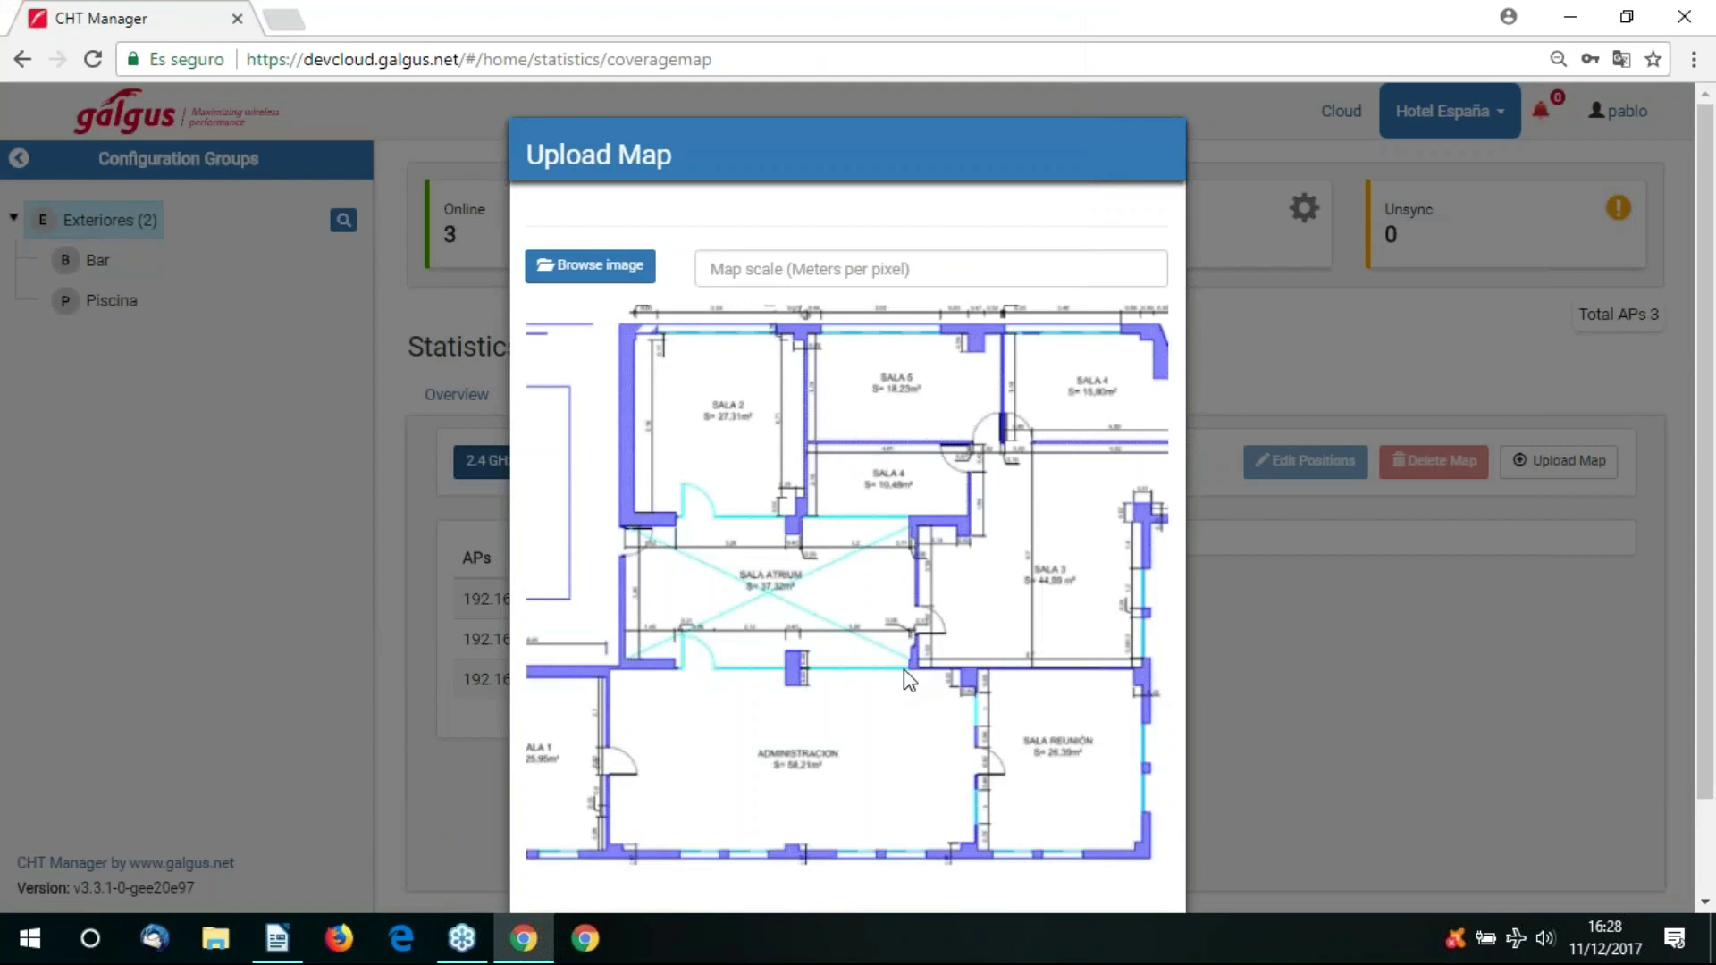
Enter 0.1 as the map scale.
left_click(835, 269)
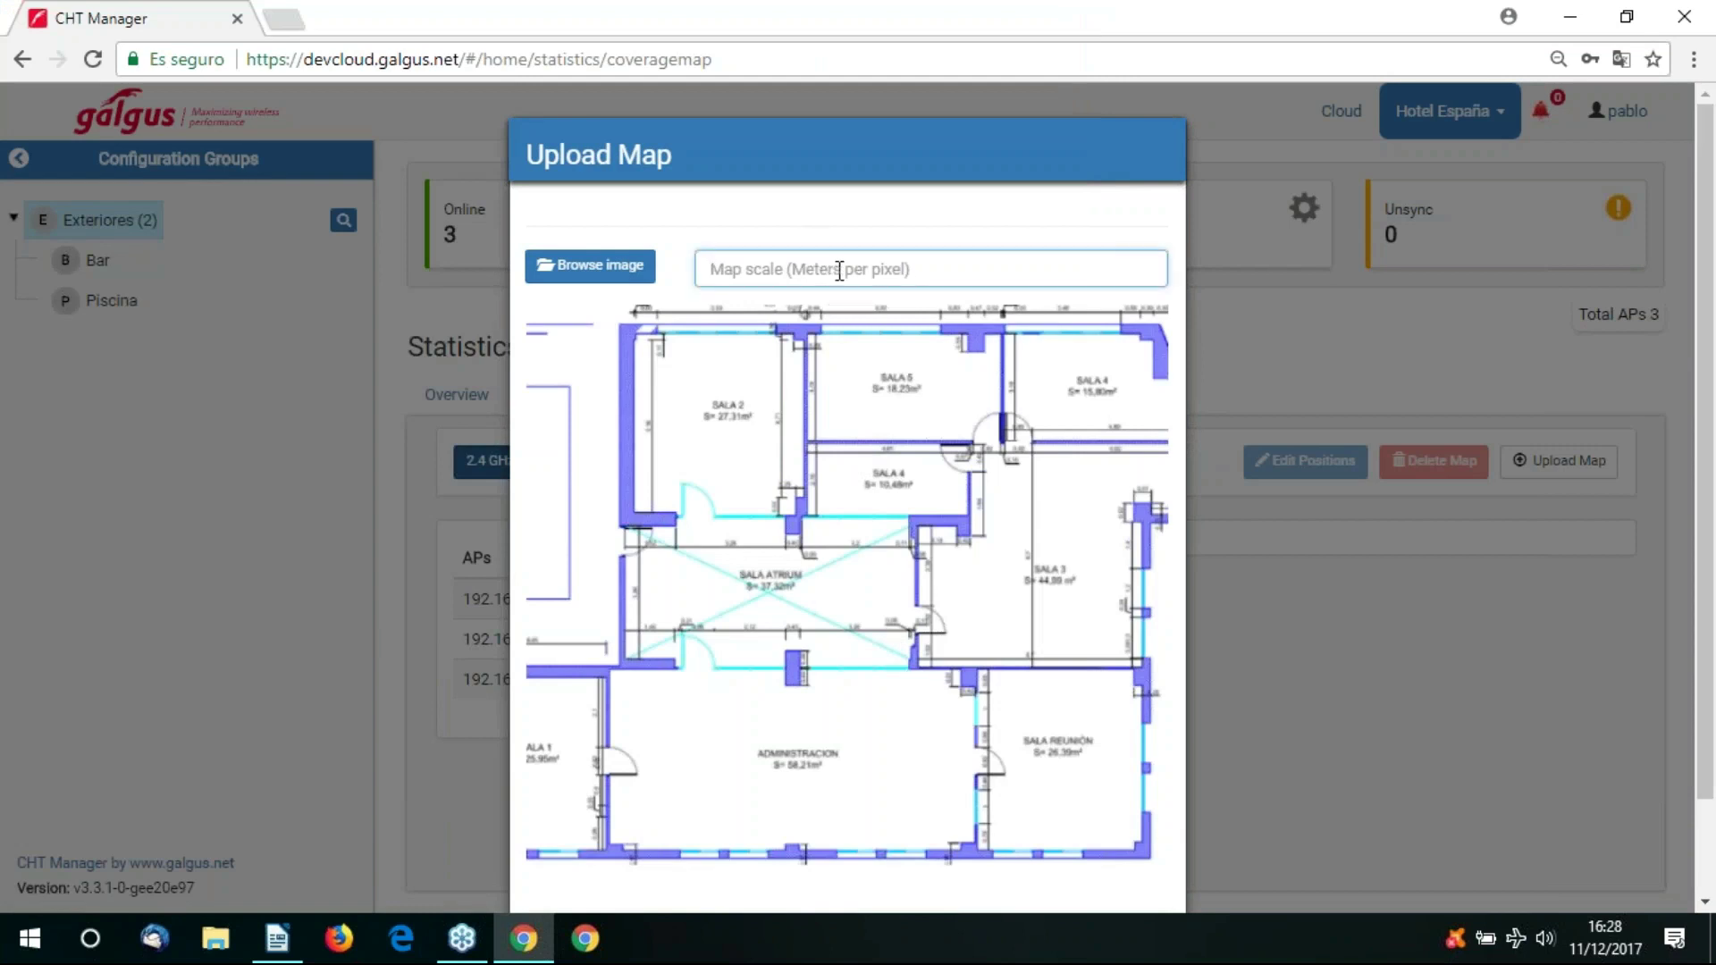
type("0")
key("BackSpace")
key("BackSpace")
type("0.1")
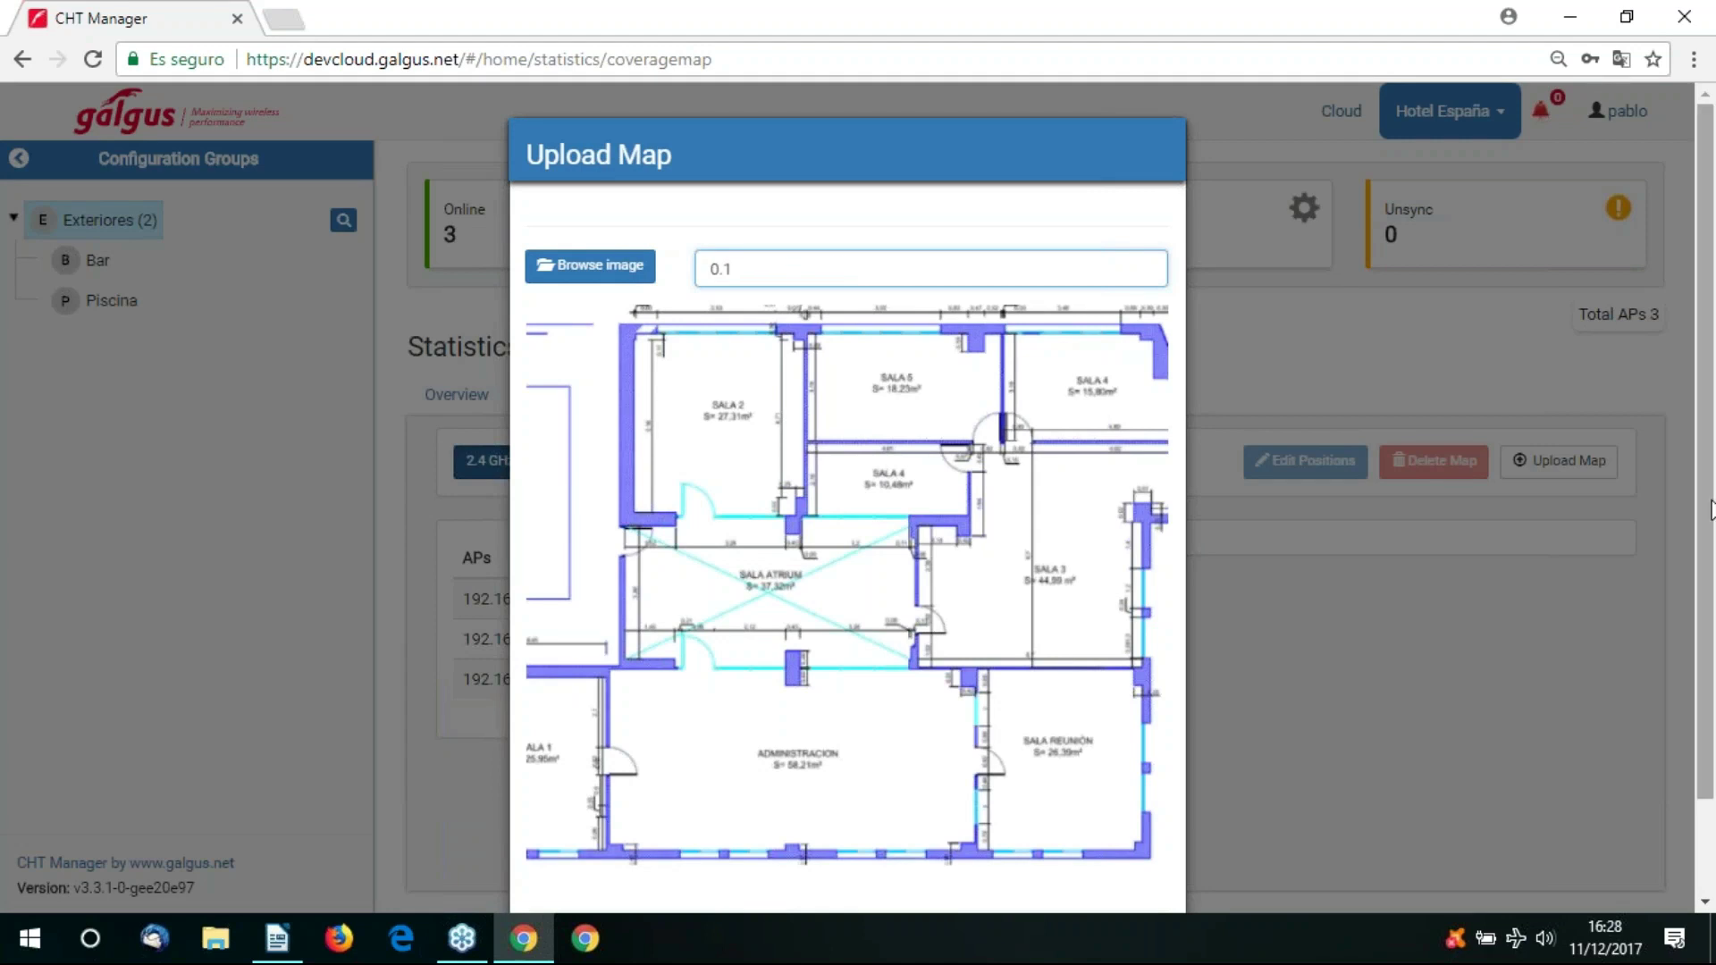
scroll(1055, 866, "down", 2)
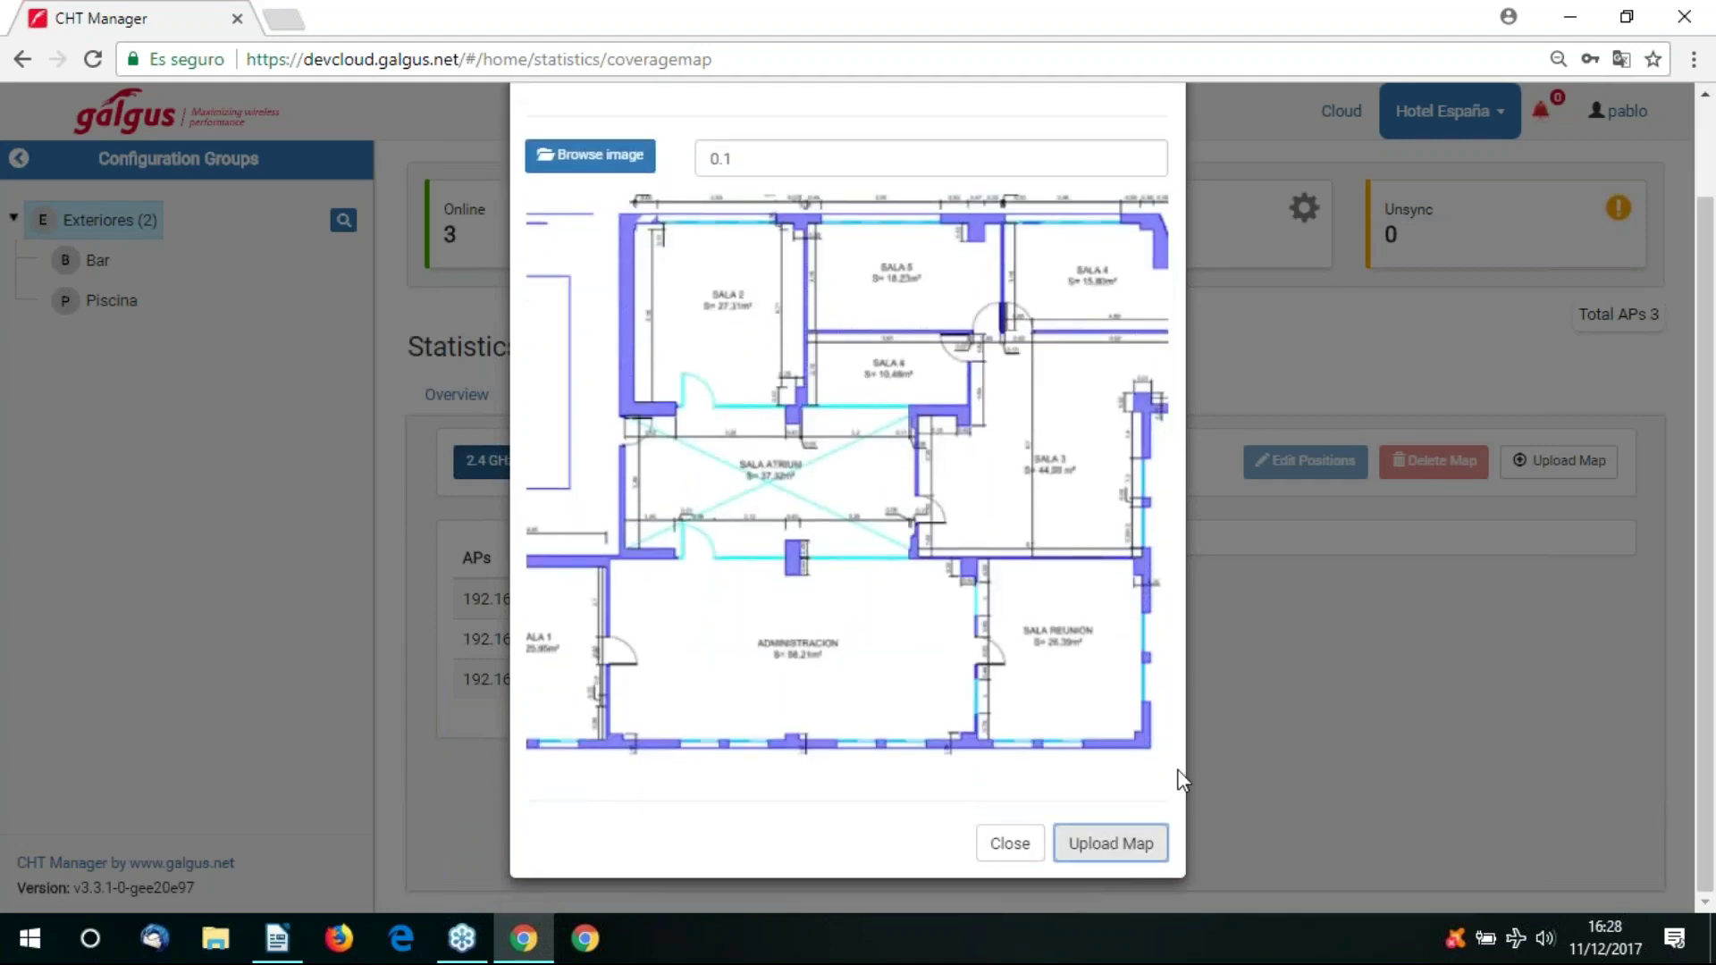
Upload the plan and place AP 192.168.100.172 in SALA 2 and 192.168.100.128 in SALA 3.
left_click(1455, 630)
scroll(1705, 672, "down", 2)
scroll(1705, 672, "down", 2)
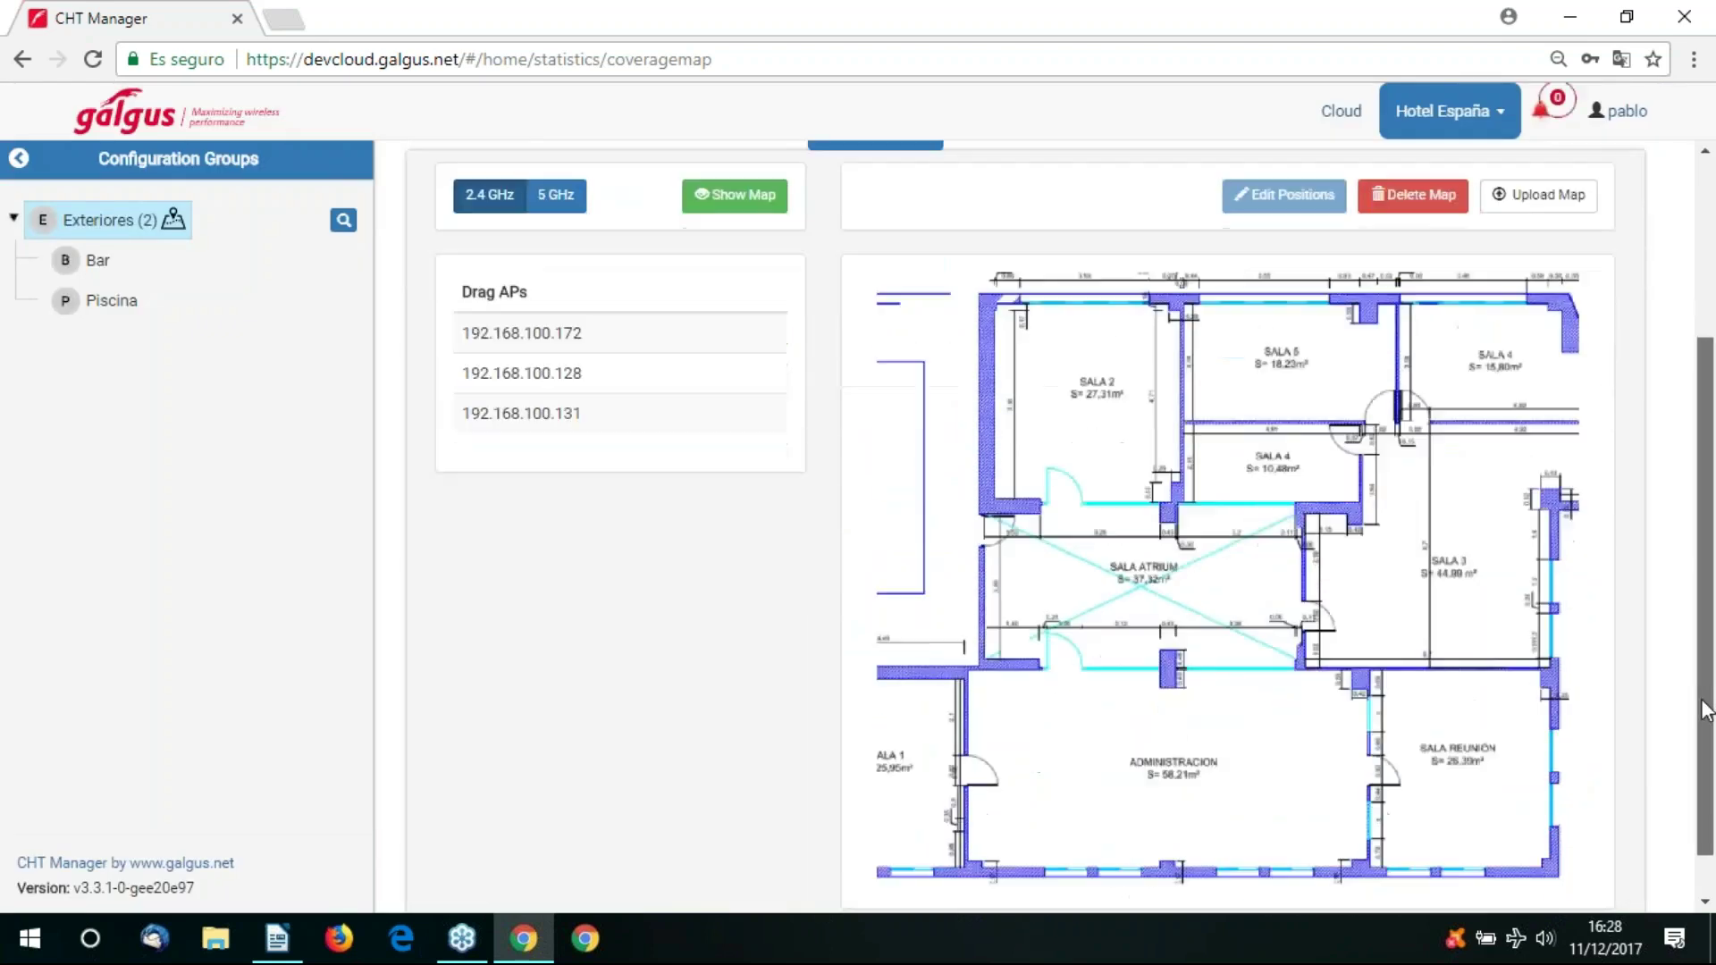
mouse_move(488, 305)
left_mouse_down()
mouse_move(905, 326)
mouse_move(1153, 434)
mouse_move(1135, 452)
left_mouse_up()
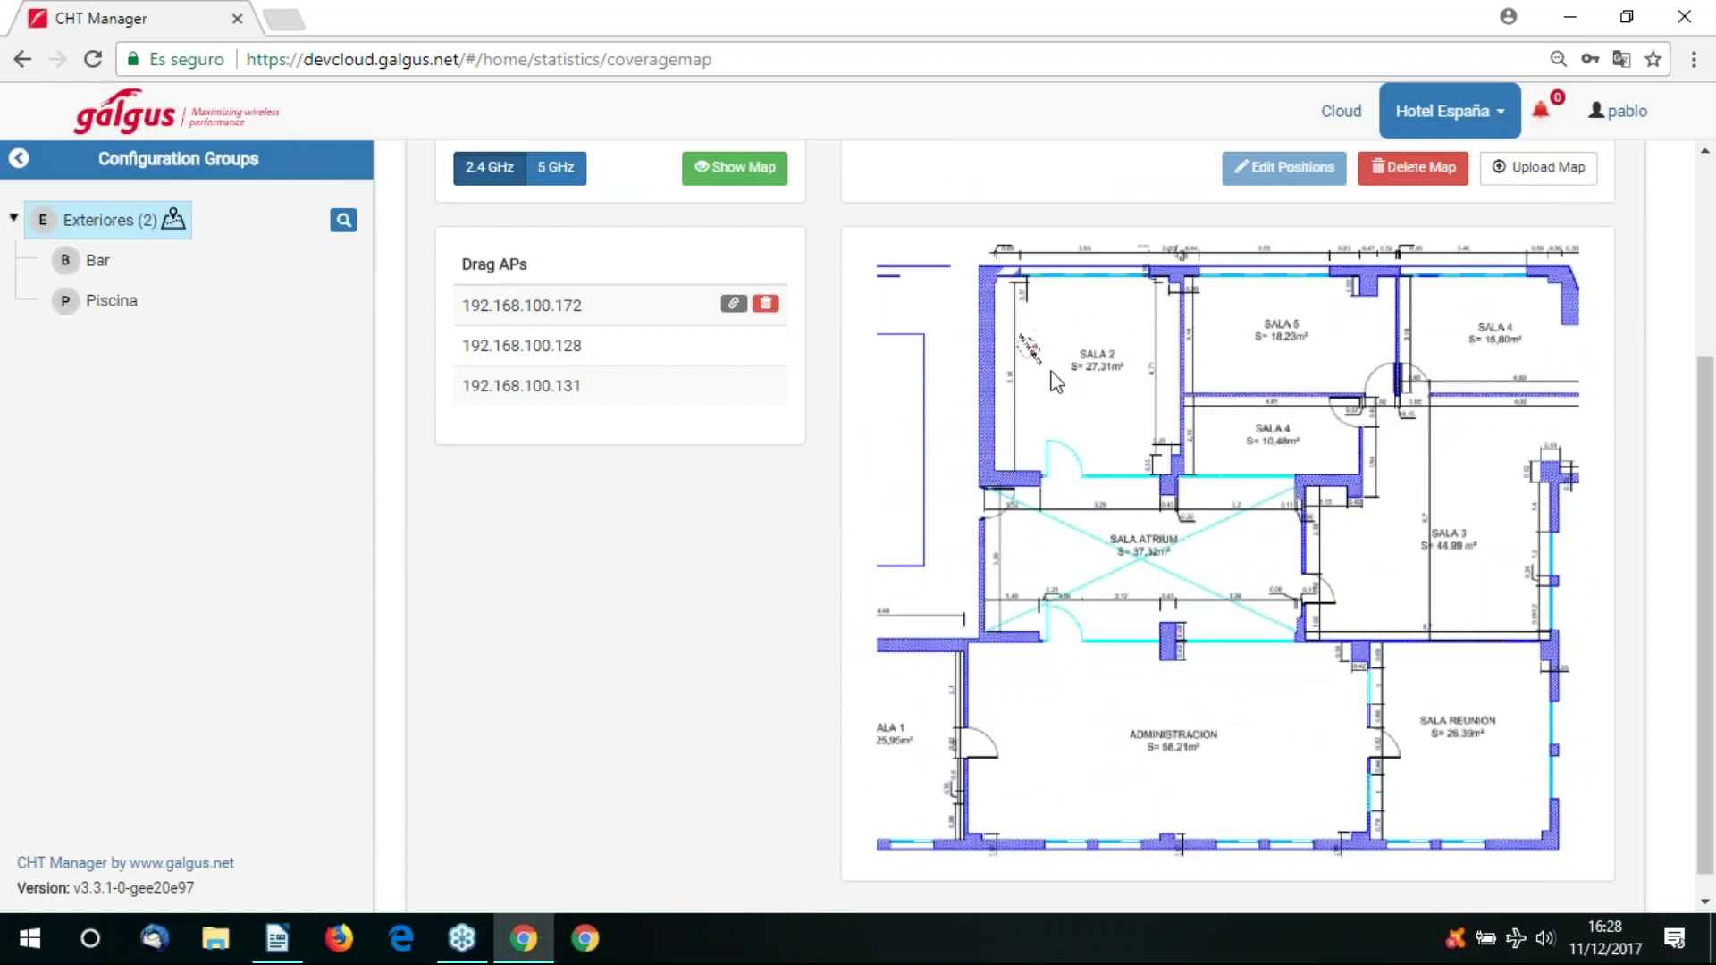
left_click_drag(1037, 362, 1117, 447)
mouse_move(502, 349)
left_mouse_down()
mouse_move(1274, 393)
mouse_move(1471, 492)
left_mouse_up()
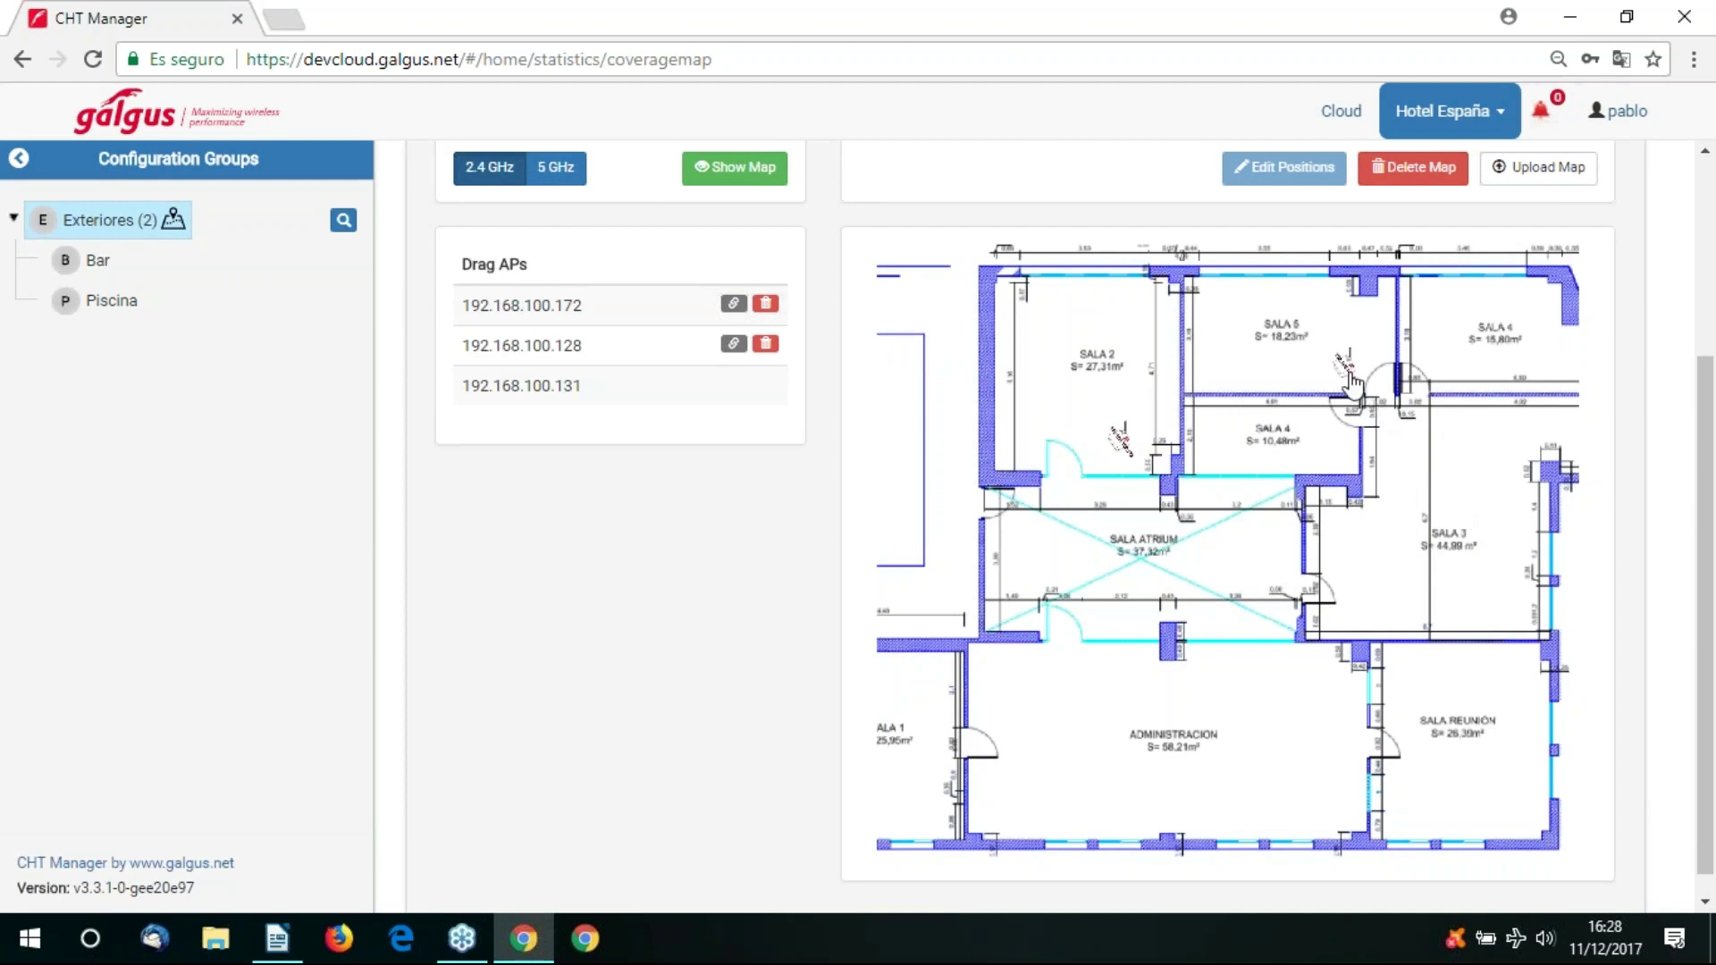
left_click_drag(1348, 378, 1513, 628)
Display the 2.4 GHz coverage heat map, then return to Cloud's Register Managers overview.
left_click(739, 168)
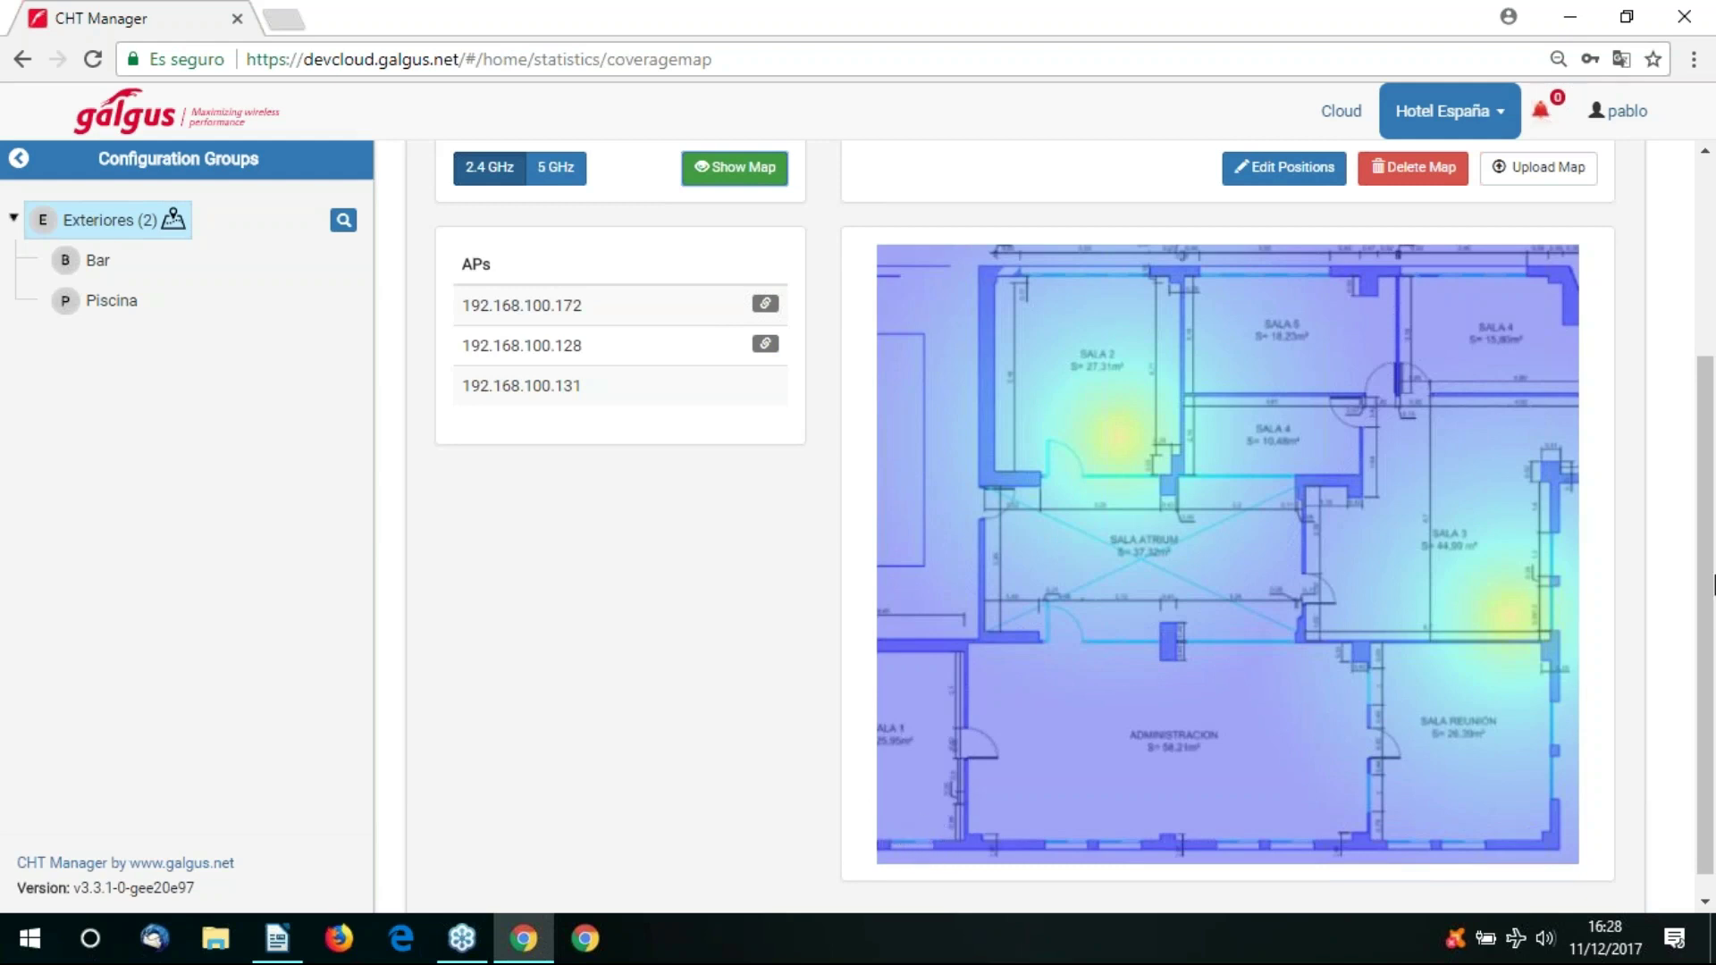
scroll(1707, 616, "up", 4)
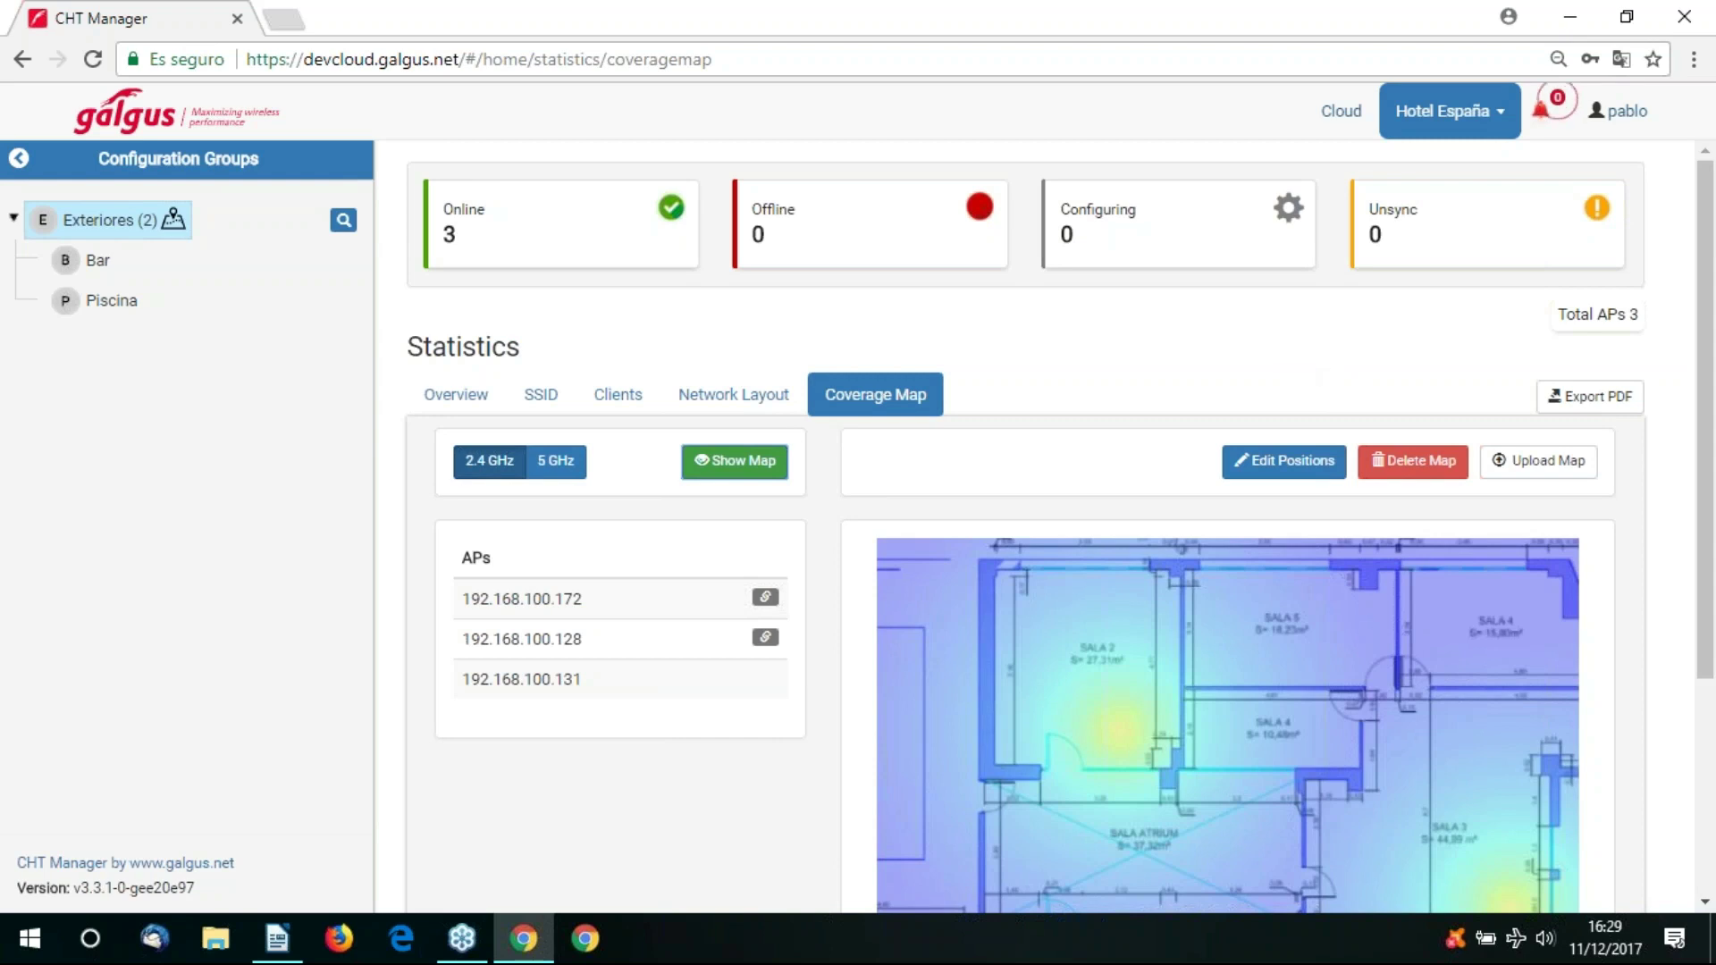
left_click(1344, 121)
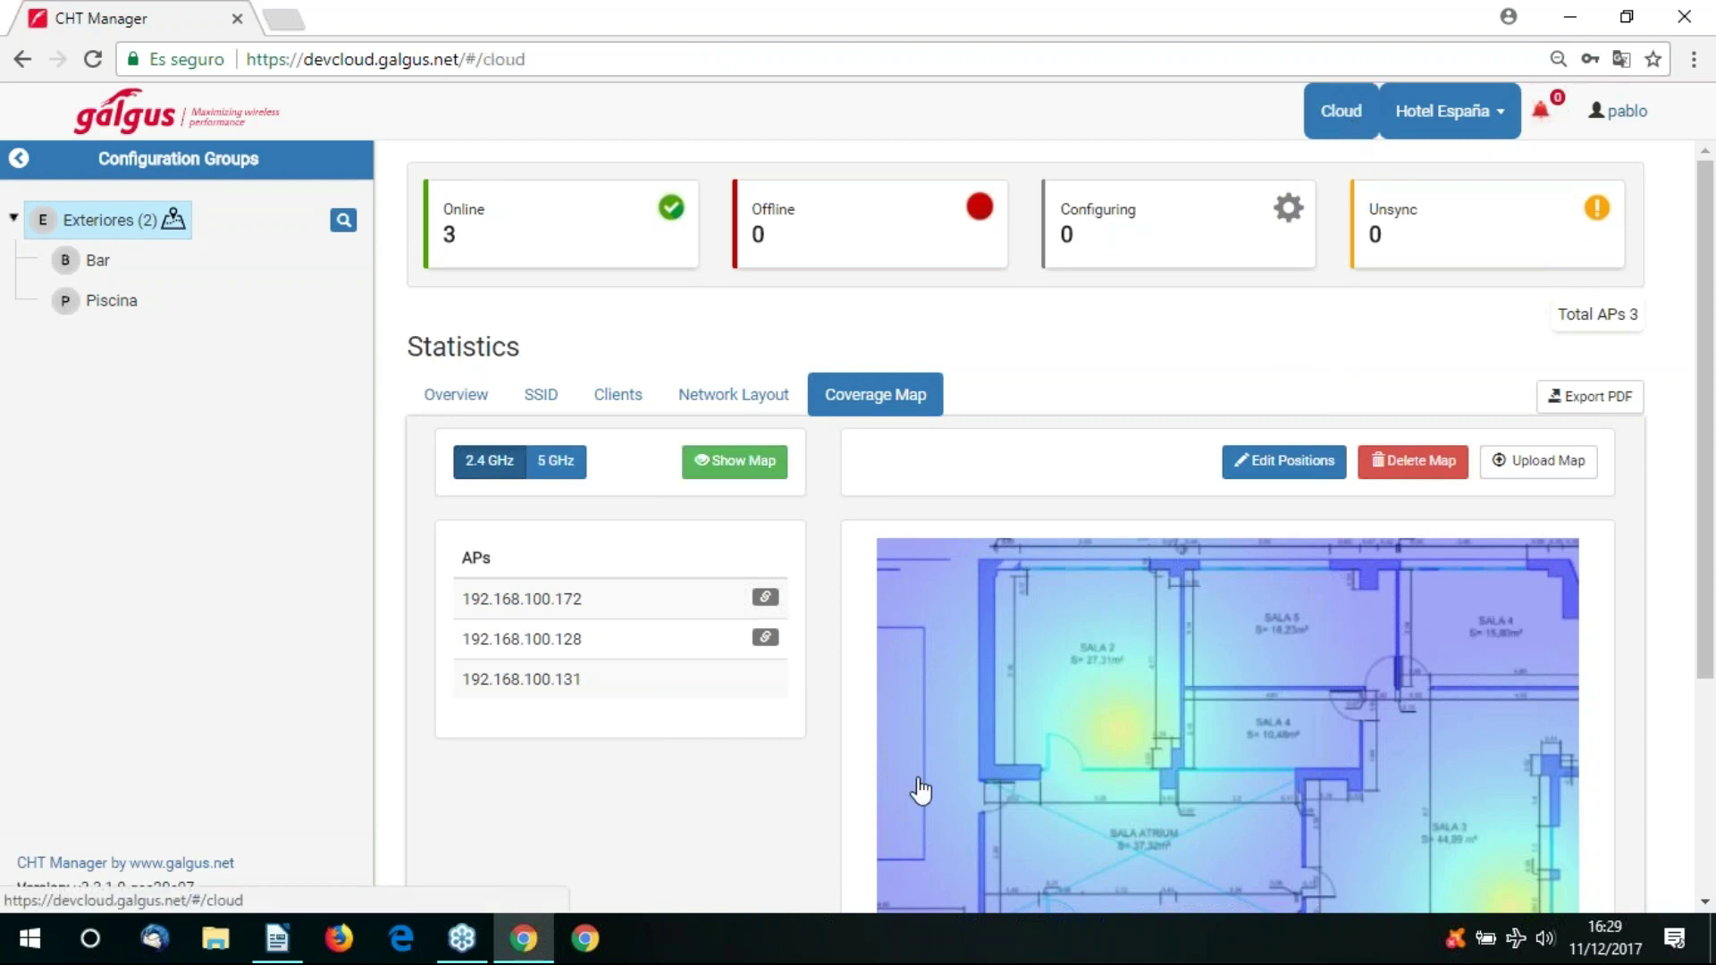